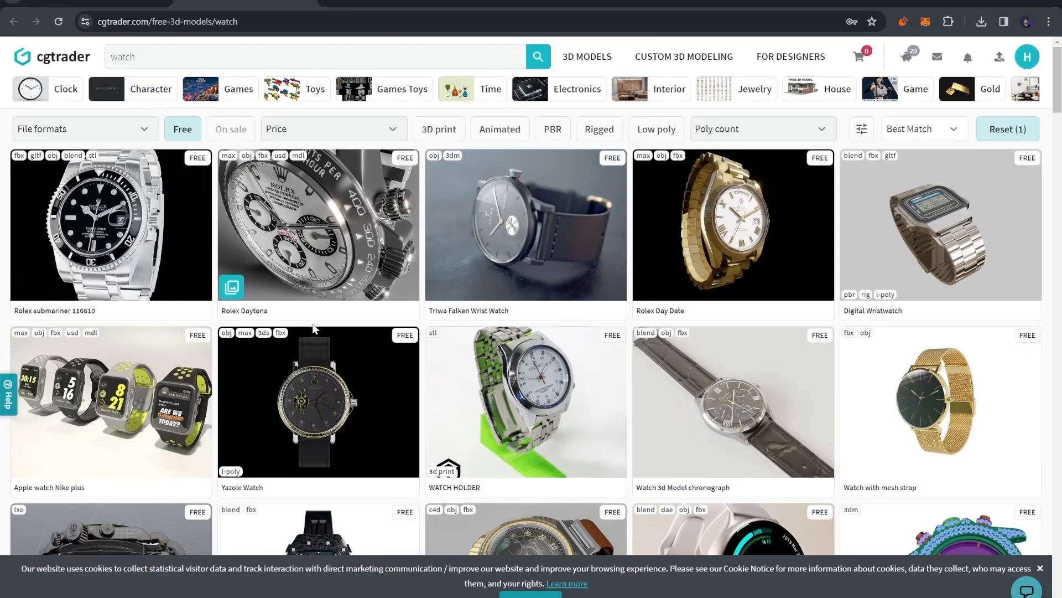
- Browse the free watch models and open the Rolex Daytona model page
{"action": "scroll", "coordinate": [321, 399], "scroll_direction": "down", "scroll_amount": 2}
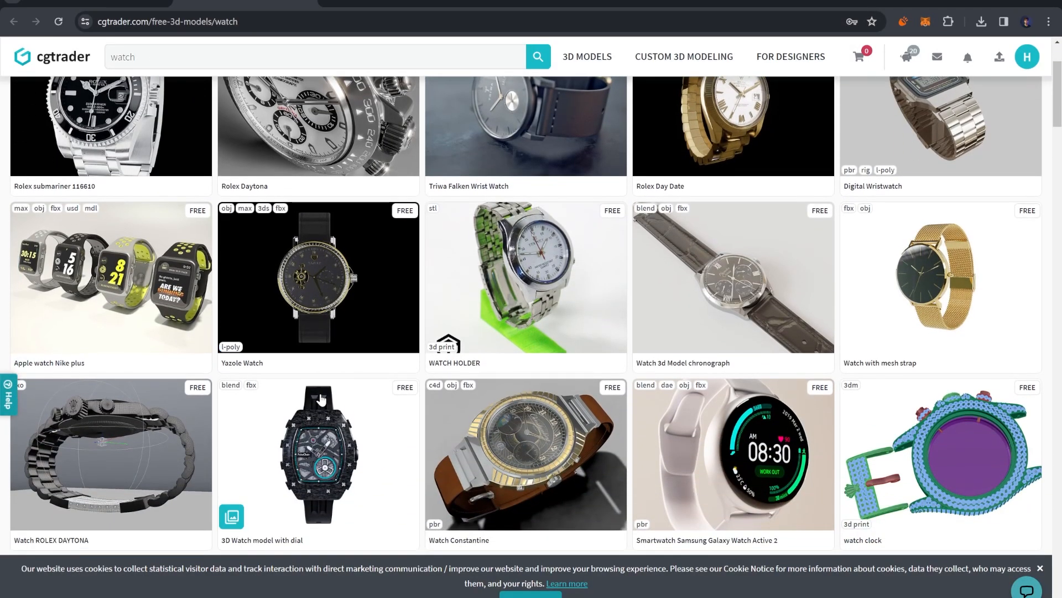
{"action": "scroll", "coordinate": [321, 398], "scroll_direction": "up", "scroll_amount": 1}
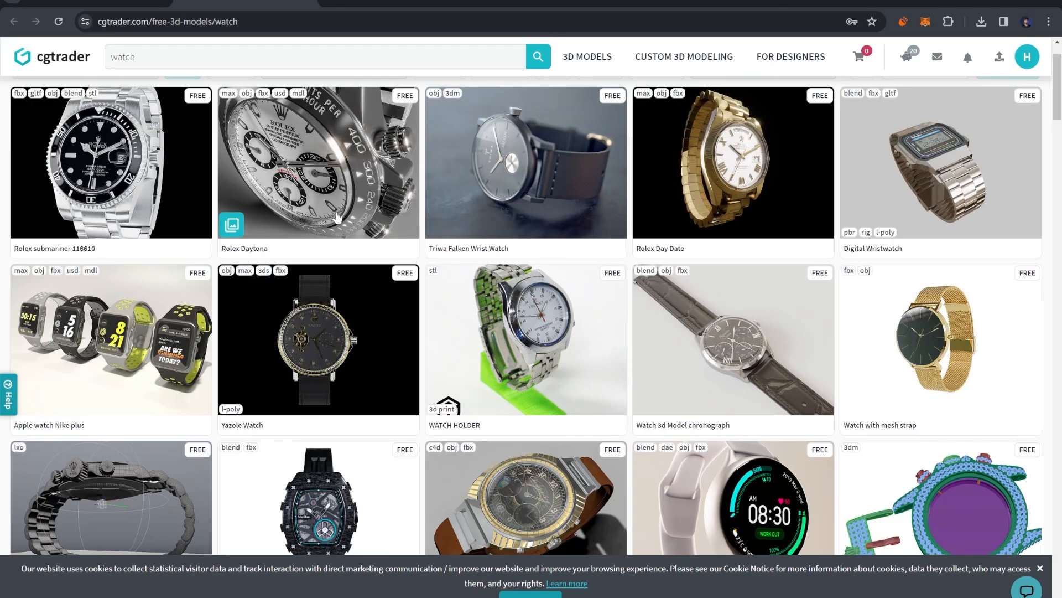
{"action": "left_click", "coordinate": [278, 236]}
- Examine the Rolex Daytona's preview images, including the wireframe renders, and its description and available file formats
{"action": "scroll", "coordinate": [341, 186], "scroll_direction": "up", "scroll_amount": 5}
{"action": "scroll", "coordinate": [412, 304], "scroll_direction": "down", "scroll_amount": 4}
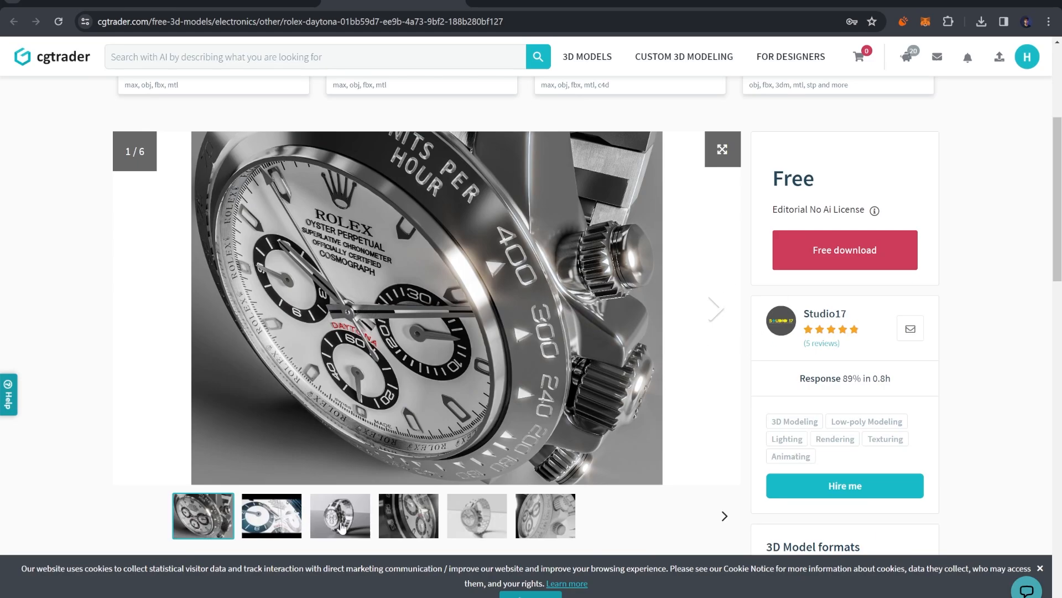
{"action": "left_click", "coordinate": [341, 527]}
{"action": "left_click", "coordinate": [381, 513]}
{"action": "left_click", "coordinate": [479, 520]}
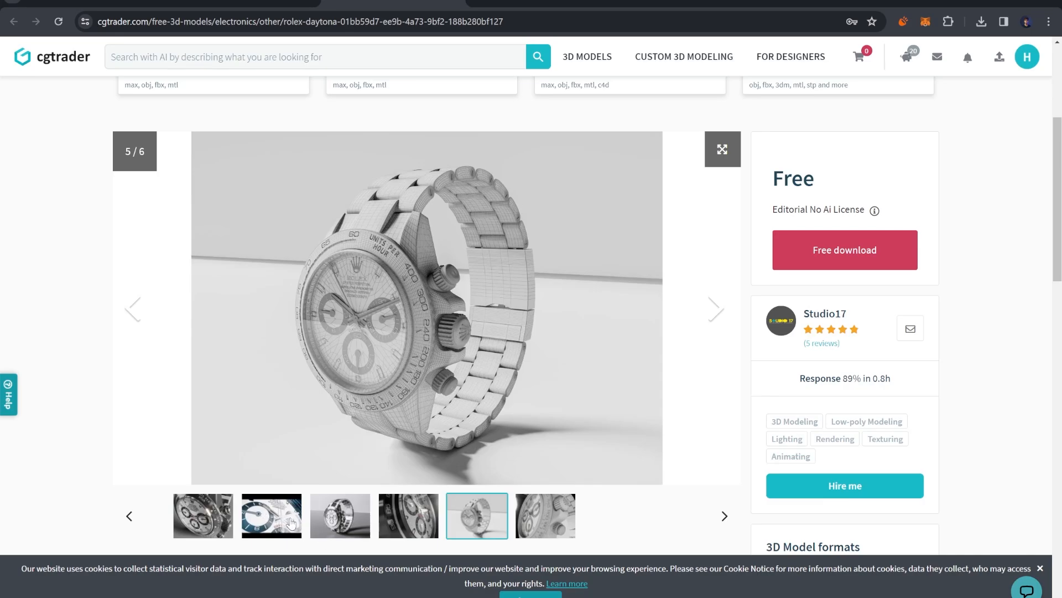
{"action": "left_click", "coordinate": [292, 523]}
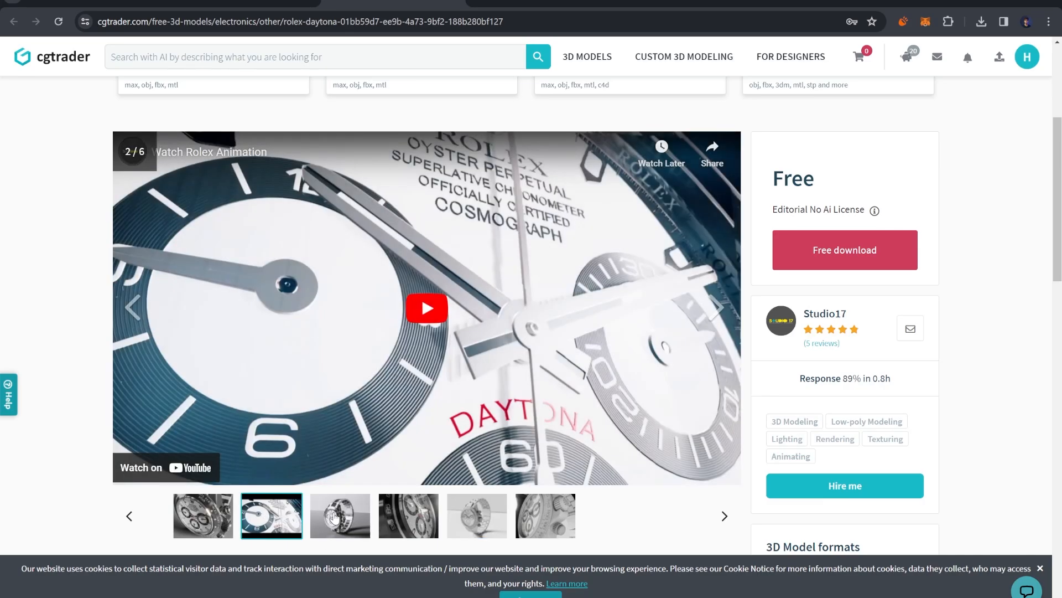
{"action": "left_click", "coordinate": [339, 520]}
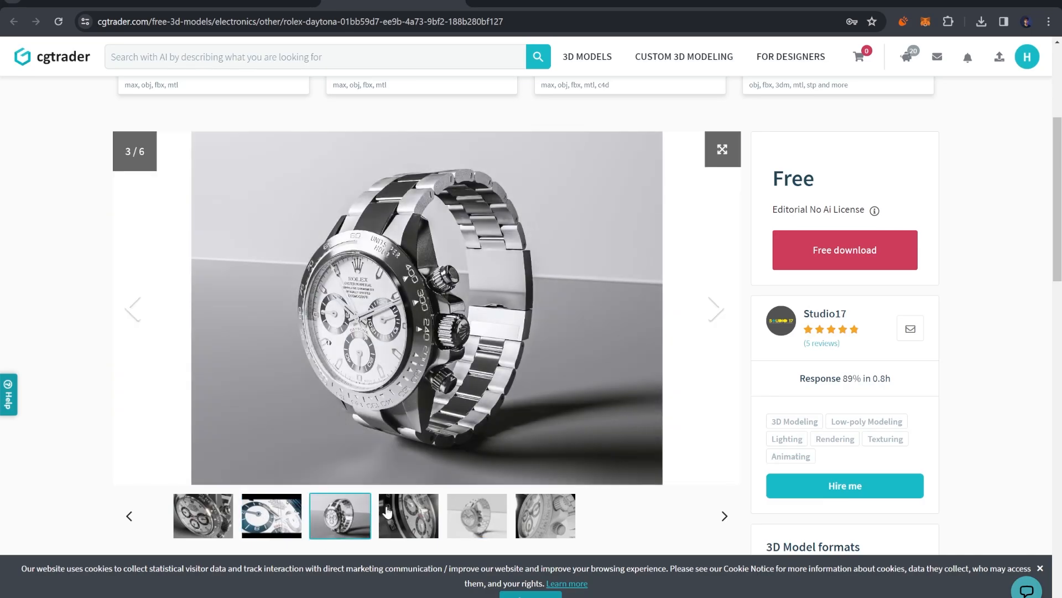
{"action": "scroll", "coordinate": [431, 479], "scroll_direction": "down", "scroll_amount": 2}
{"action": "scroll", "coordinate": [460, 437], "scroll_direction": "down", "scroll_amount": 2}
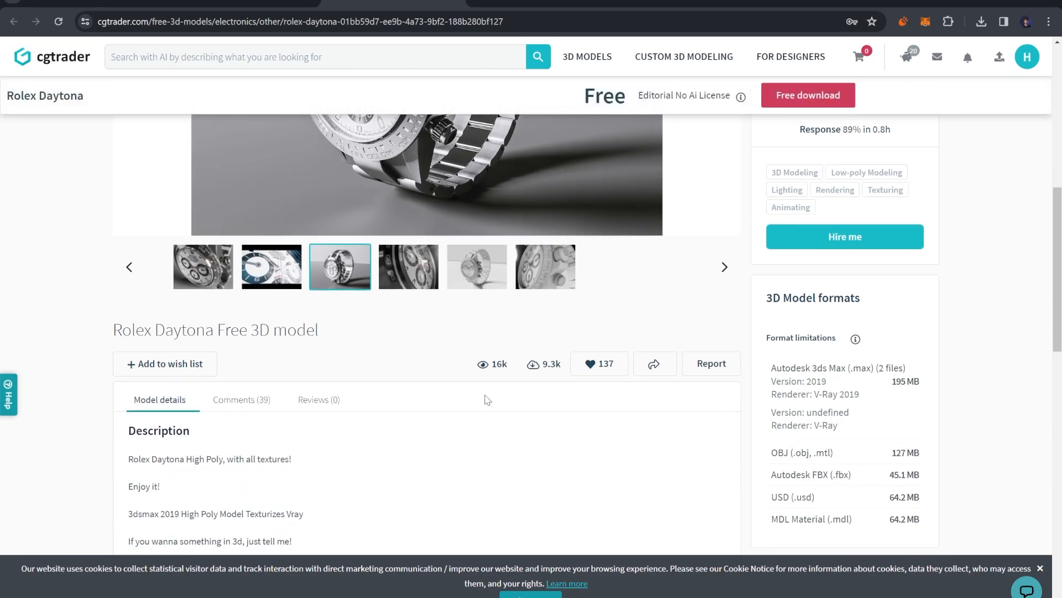
{"action": "left_click", "coordinate": [544, 270]}
{"action": "scroll", "coordinate": [520, 337], "scroll_direction": "up", "scroll_amount": 3}
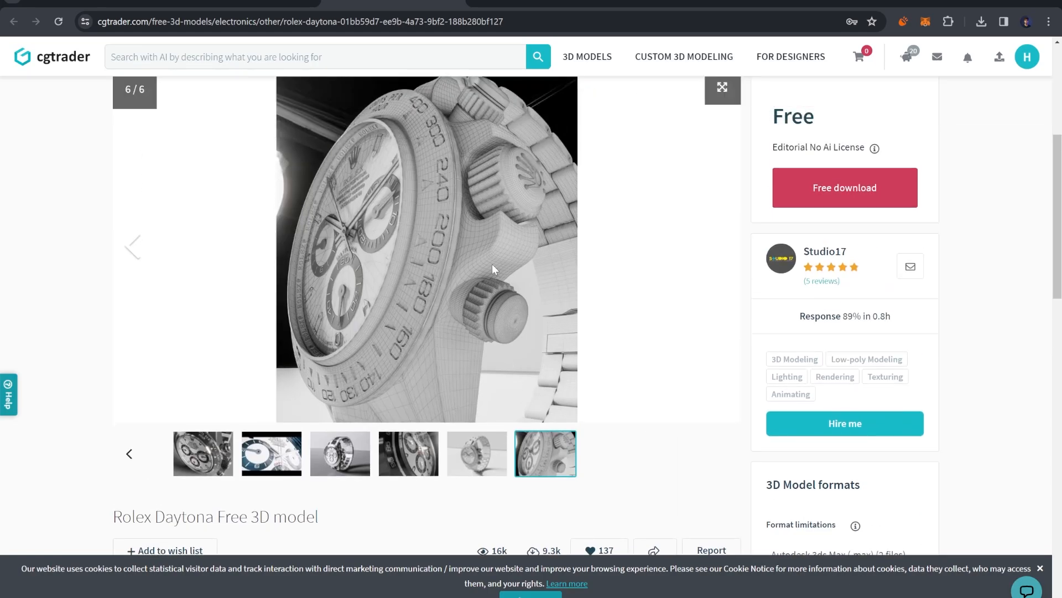
{"action": "left_click", "coordinate": [479, 459]}
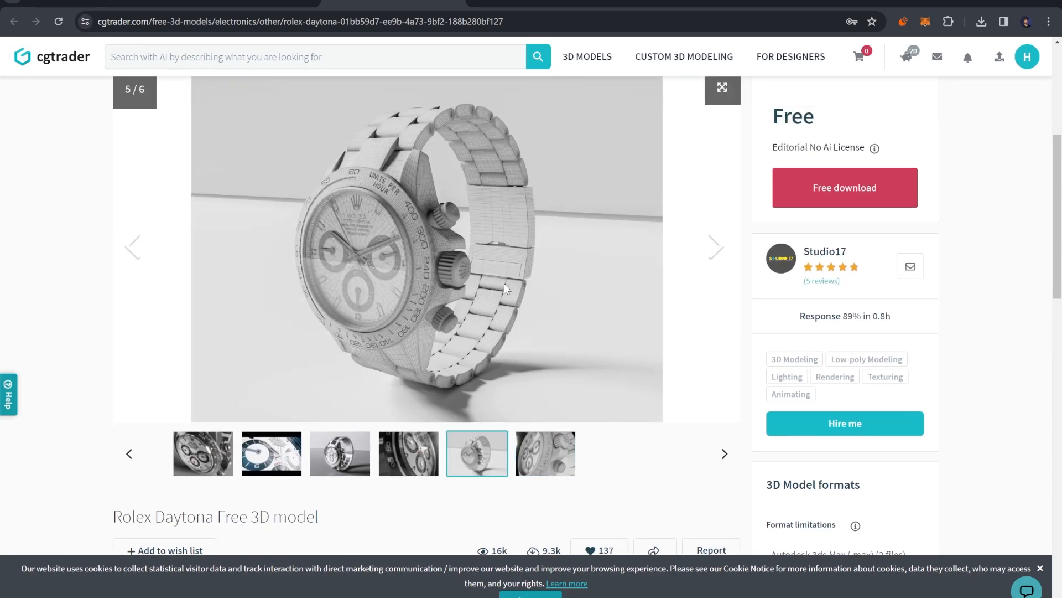
- Request the free download of the Rolex Daytona model and find the file area on its download page
{"action": "left_click", "coordinate": [777, 199]}
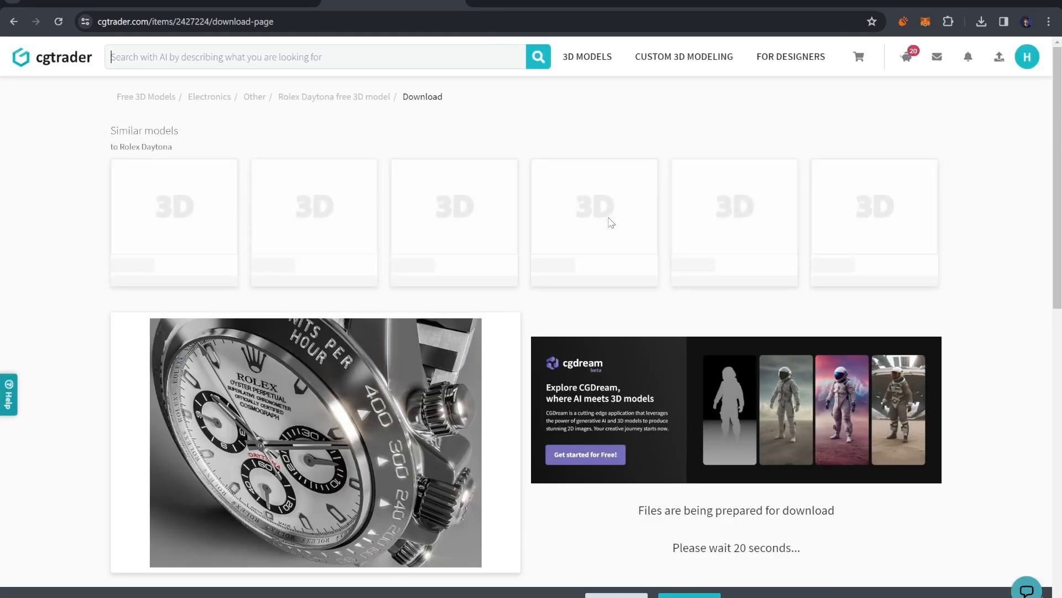
{"action": "scroll", "coordinate": [611, 221], "scroll_direction": "down", "scroll_amount": 1}
{"action": "scroll", "coordinate": [609, 249], "scroll_direction": "down", "scroll_amount": 2}
{"action": "scroll", "coordinate": [588, 288], "scroll_direction": "up", "scroll_amount": 2}
{"action": "scroll", "coordinate": [647, 335], "scroll_direction": "down", "scroll_amount": 4}
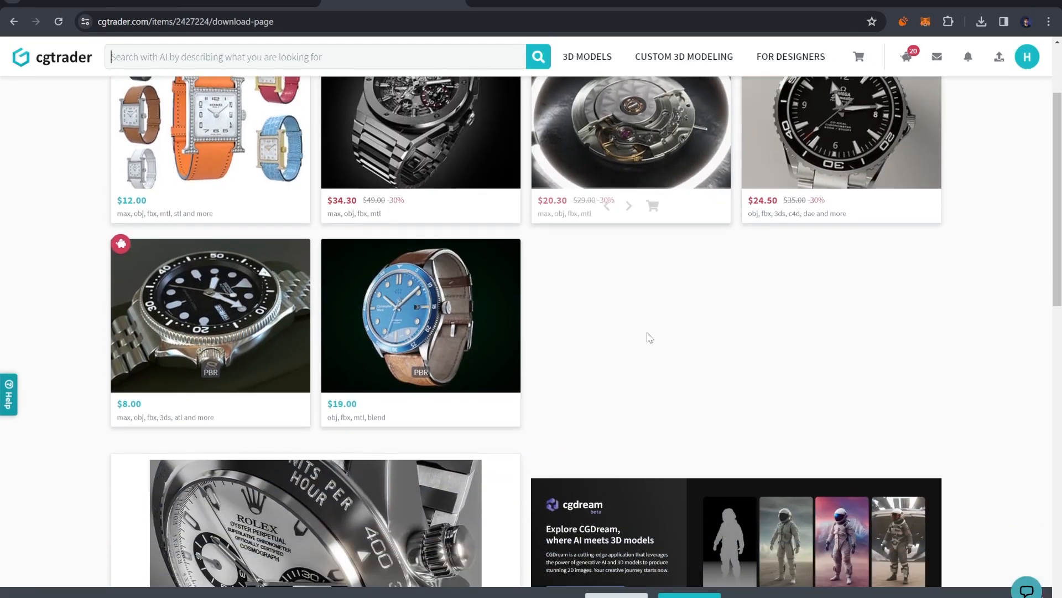
{"action": "scroll", "coordinate": [644, 315], "scroll_direction": "down", "scroll_amount": 5}
{"action": "scroll", "coordinate": [644, 301], "scroll_direction": "up", "scroll_amount": 4}
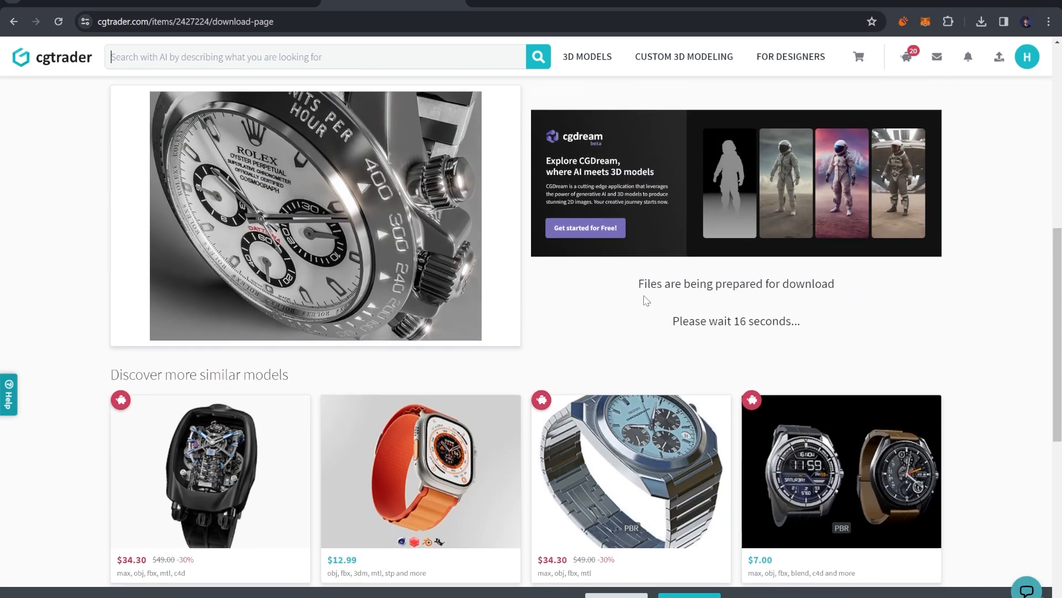
{"action": "scroll", "coordinate": [645, 299], "scroll_direction": "up", "scroll_amount": 1}
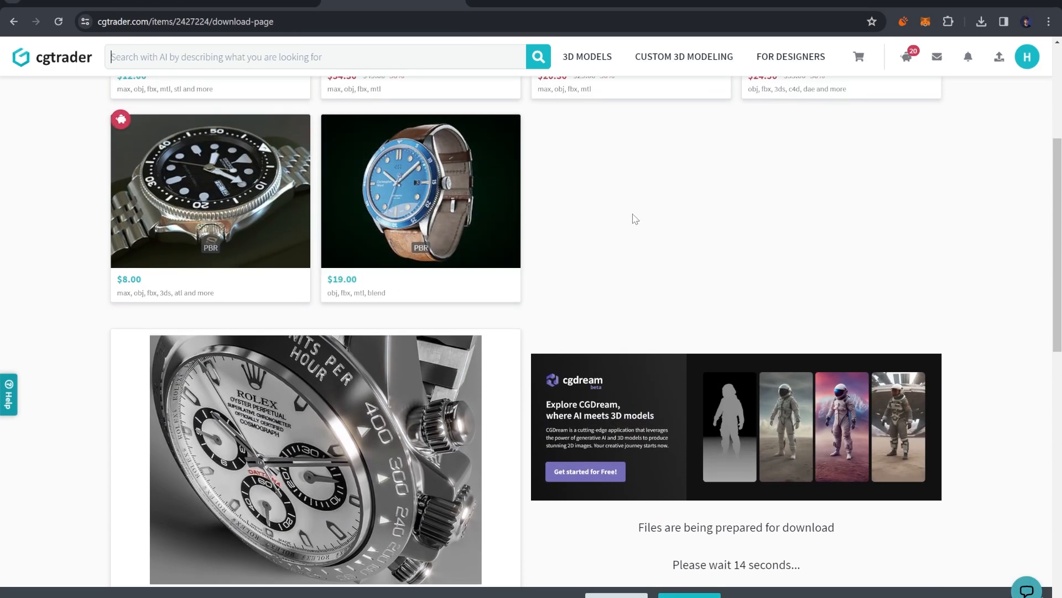
{"action": "left_click", "coordinate": [13, 21]}
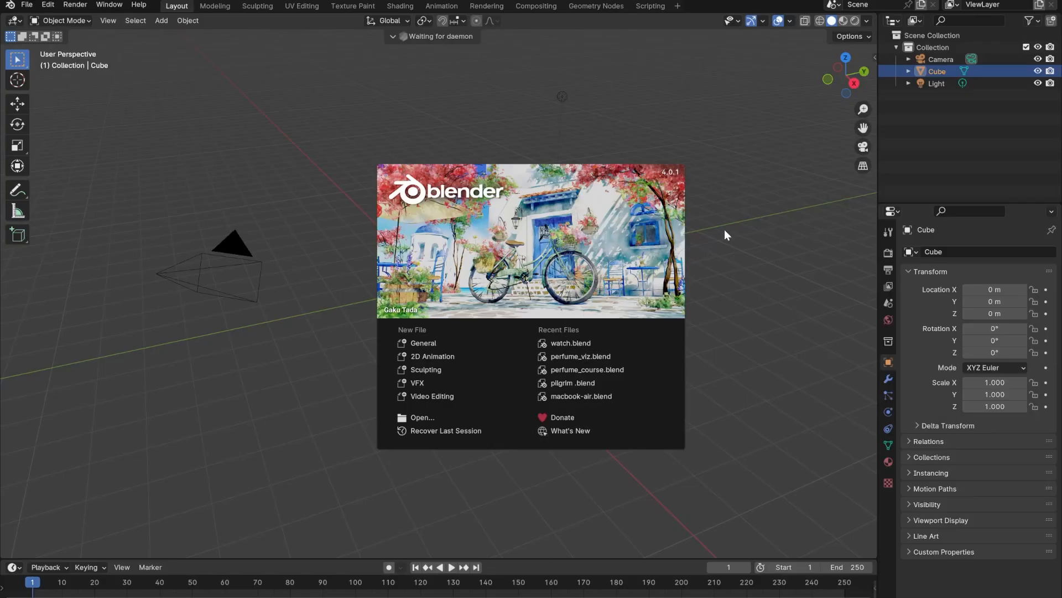
- In Blender, dismiss the splash screen and delete the default cube, camera and light from the scene
{"action": "left_click", "coordinate": [725, 229]}
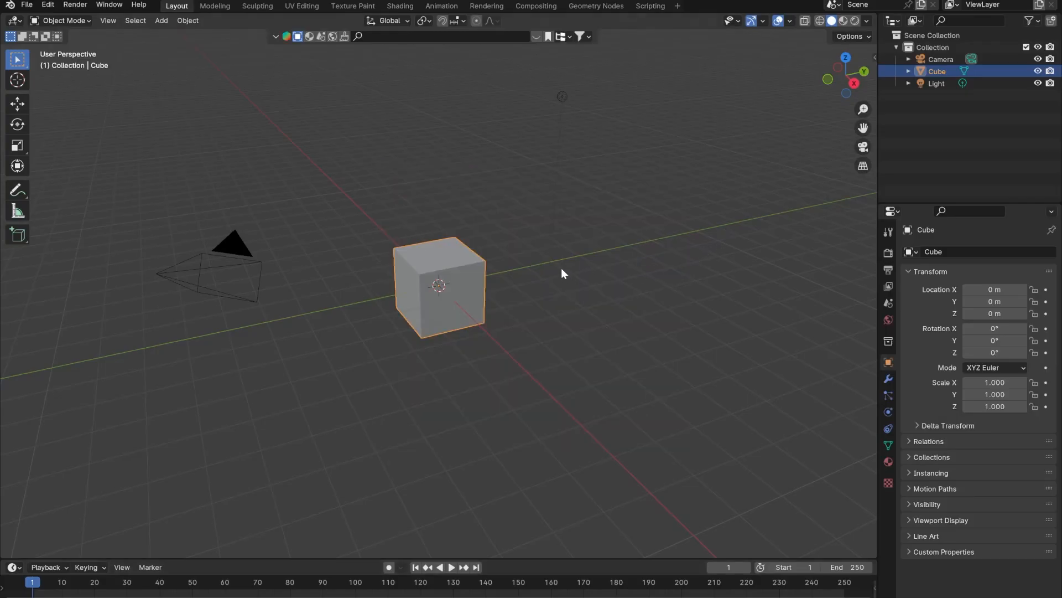
{"action": "left_click_drag", "start_coordinate": [319, 190], "coordinate": [498, 315]}
{"action": "key", "text": "Delete"}
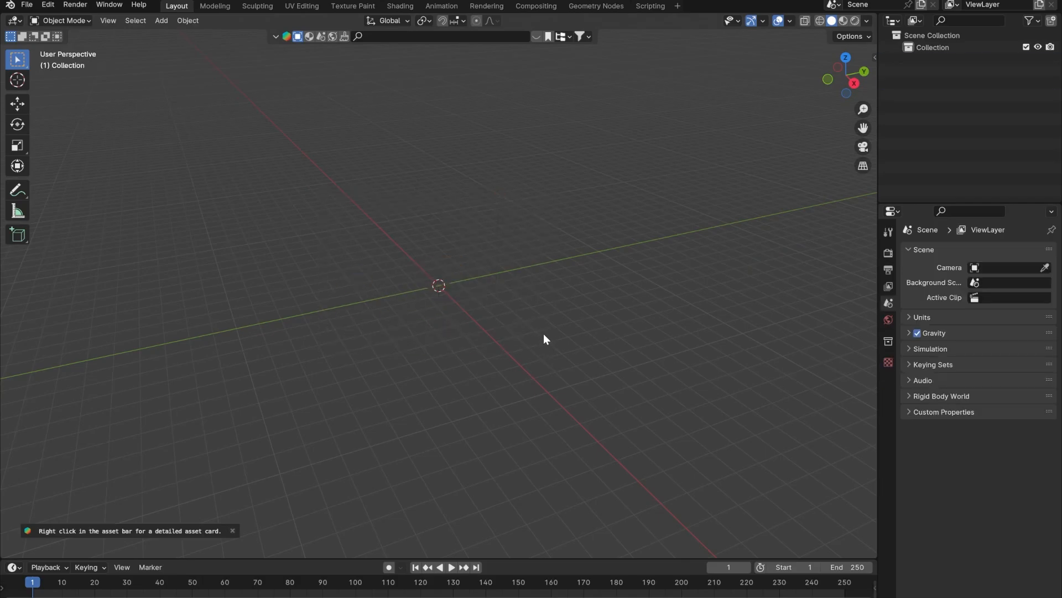
- Save the empty scene as watch_course.blend in the Desktop folder
{"action": "key", "text": "ctrl+s"}
{"action": "left_click", "coordinate": [469, 453]}
{"action": "type", "text": "watch_course"}
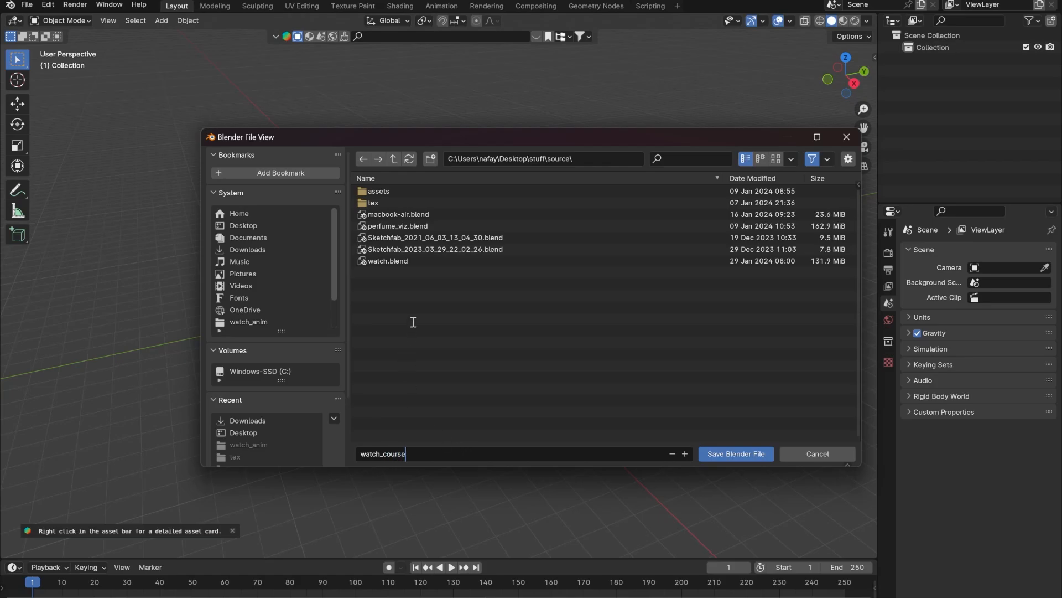
{"action": "left_click", "coordinate": [400, 304]}
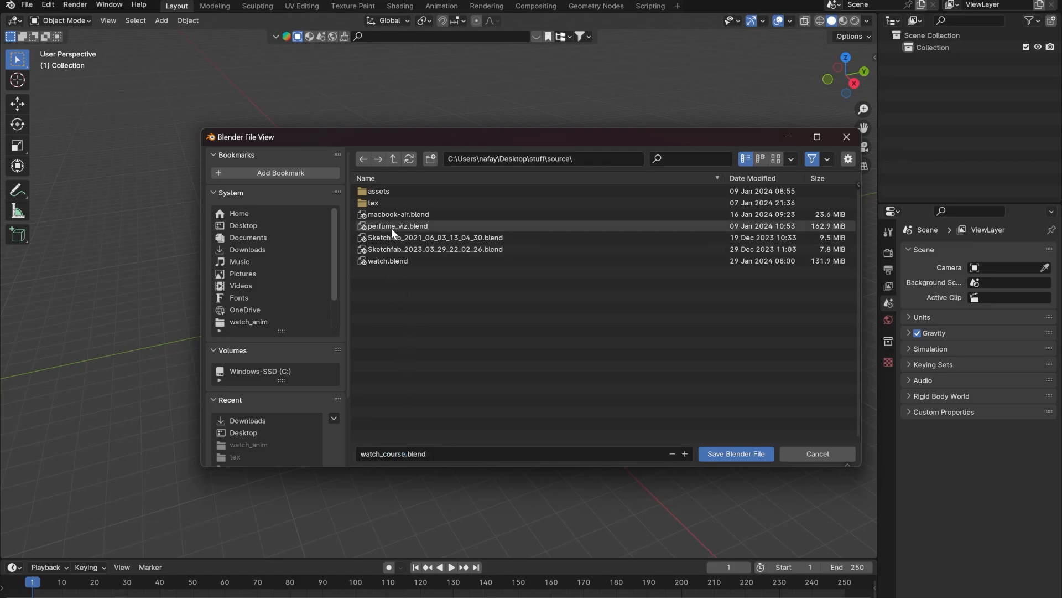
{"action": "left_click", "coordinate": [271, 225]}
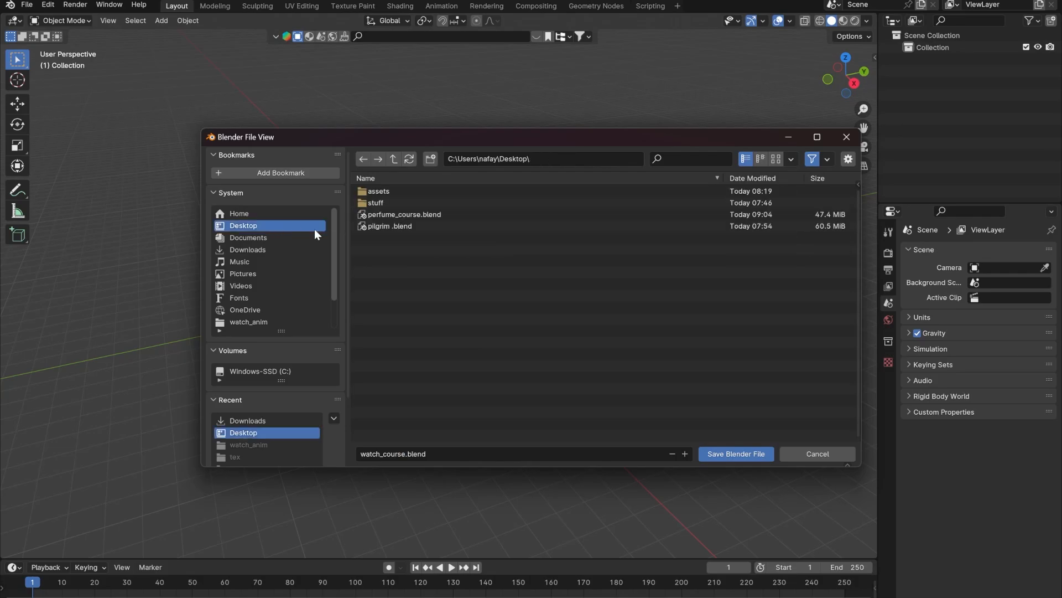
{"action": "left_click", "coordinate": [394, 214]}
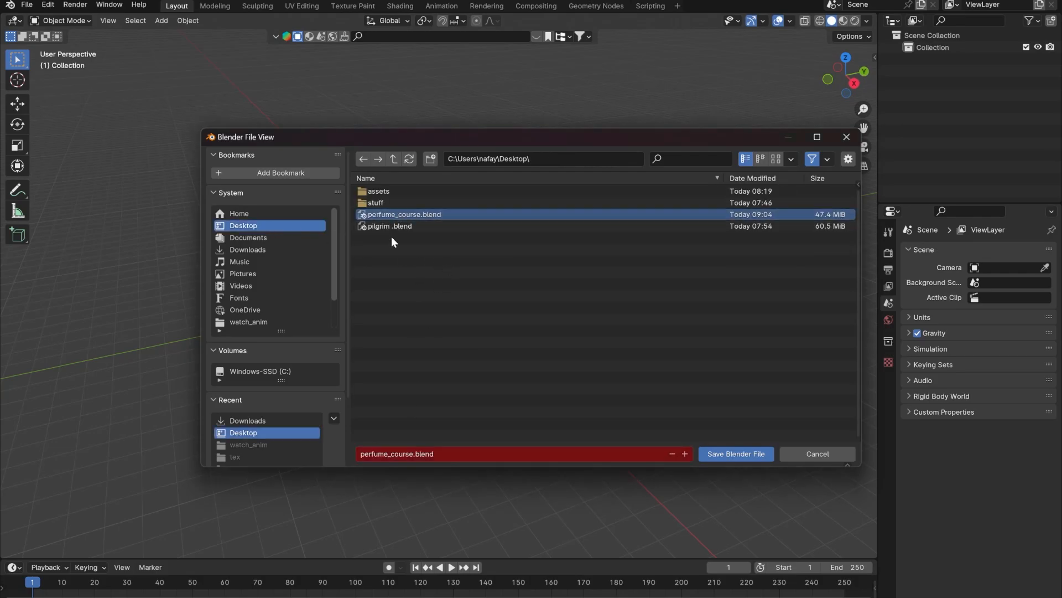
{"action": "left_click", "coordinate": [440, 448]}
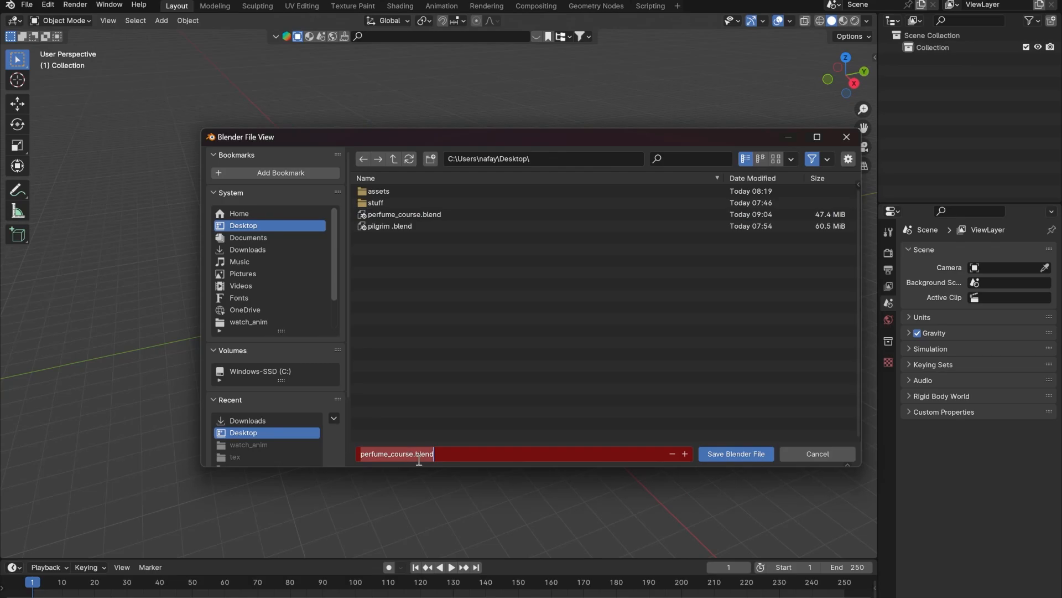
{"action": "type", "text": "watch_c"}
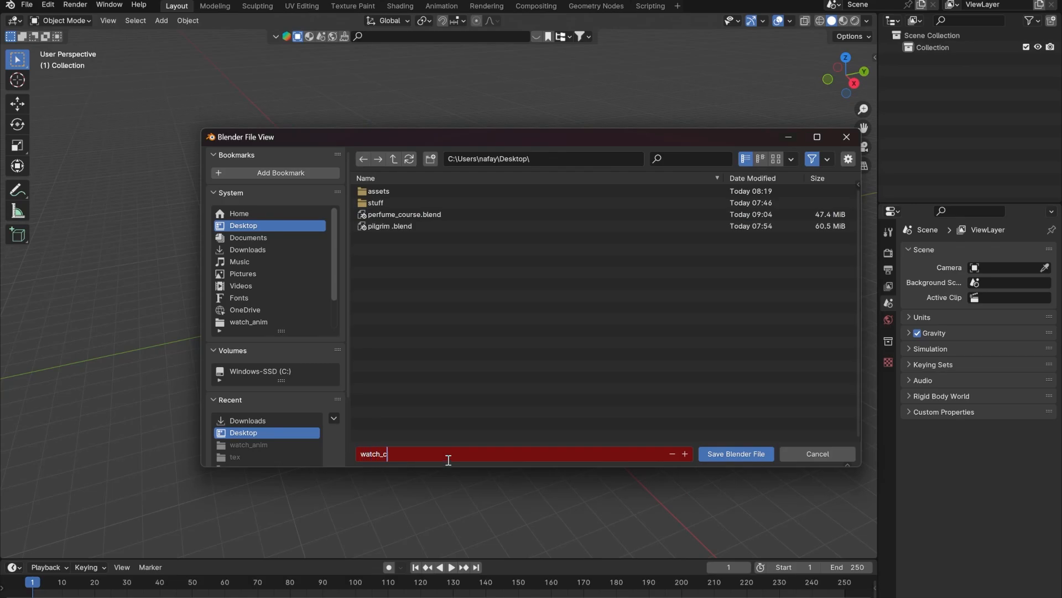
{"action": "type", "text": "ourse"}
{"action": "left_click", "coordinate": [474, 443]}
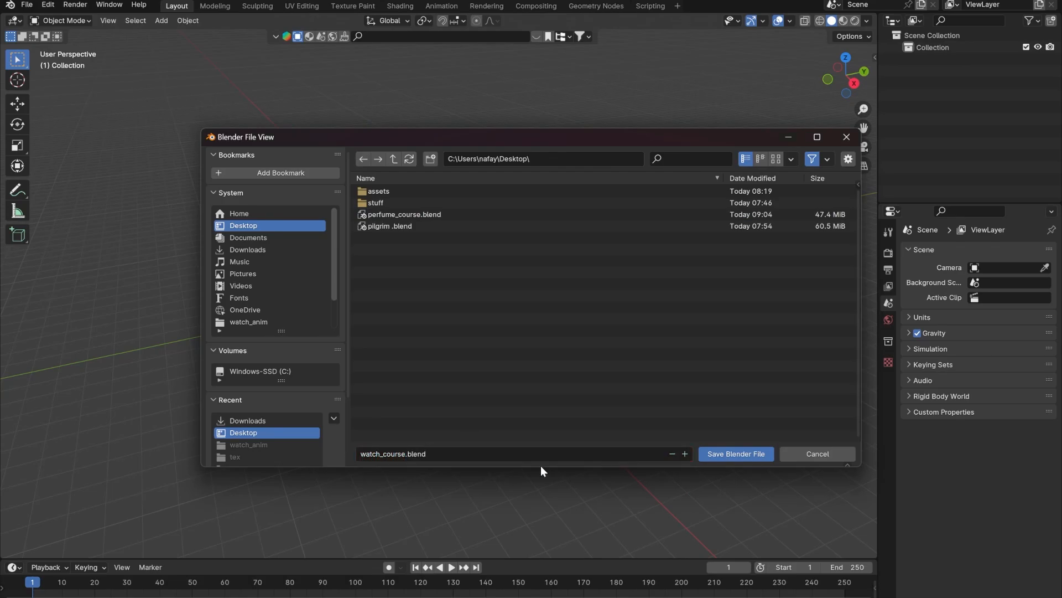
{"action": "left_click", "coordinate": [720, 454]}
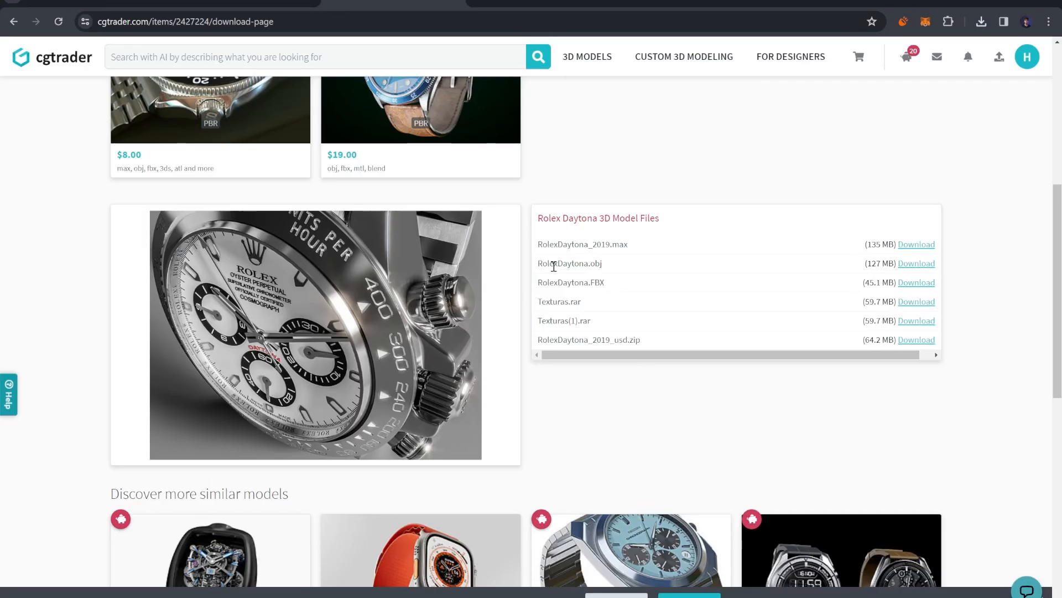
- Switch to the browser, download RolexDaytona.FBX from the model files and check it in the recent downloads
{"action": "left_click_drag", "start_coordinate": [574, 282], "coordinate": [786, 293]}
{"action": "left_click", "coordinate": [762, 293]}
{"action": "left_click_drag", "start_coordinate": [598, 355], "coordinate": [534, 357]}
{"action": "left_click", "coordinate": [981, 21]}
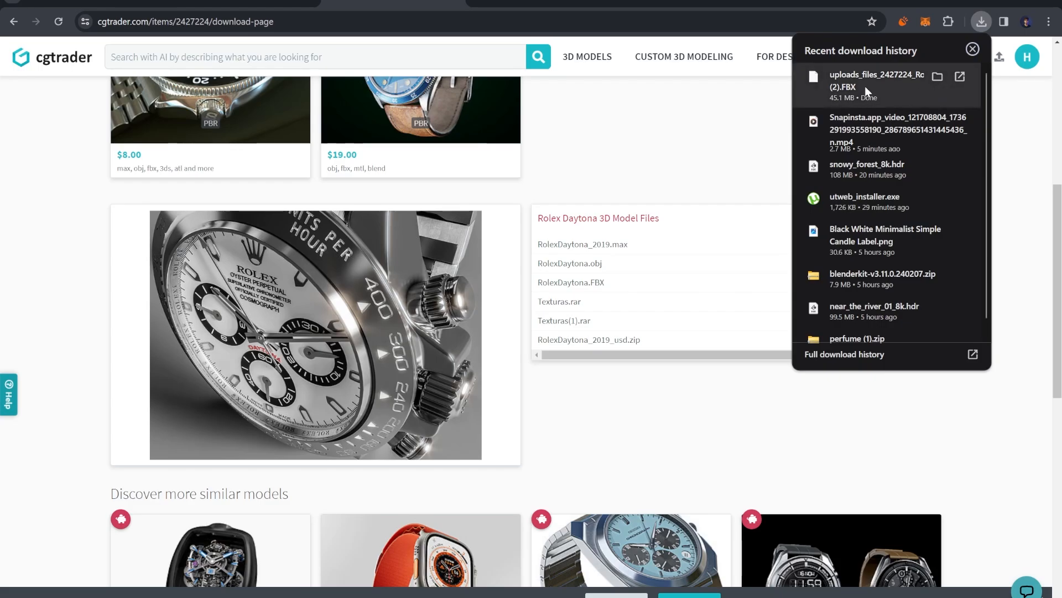
{"action": "left_click", "coordinate": [829, 85]}
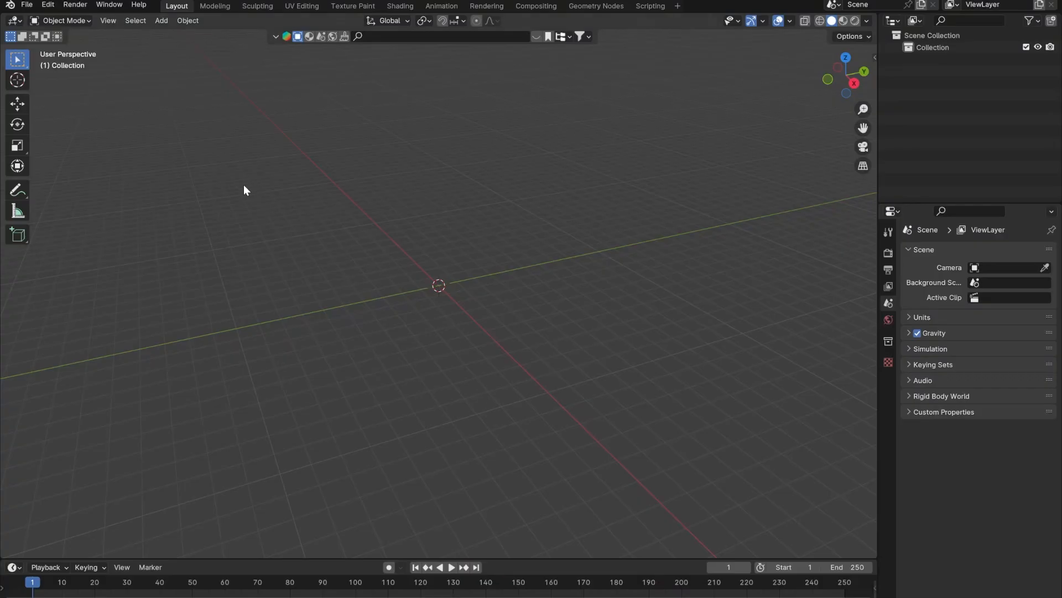
- In Blender, import uploads_files_2427224_RolexDaytona.FBX from the Downloads folder as an FBX model
{"action": "left_click", "coordinate": [26, 5]}
{"action": "mouse_move", "coordinate": [66, 176]}
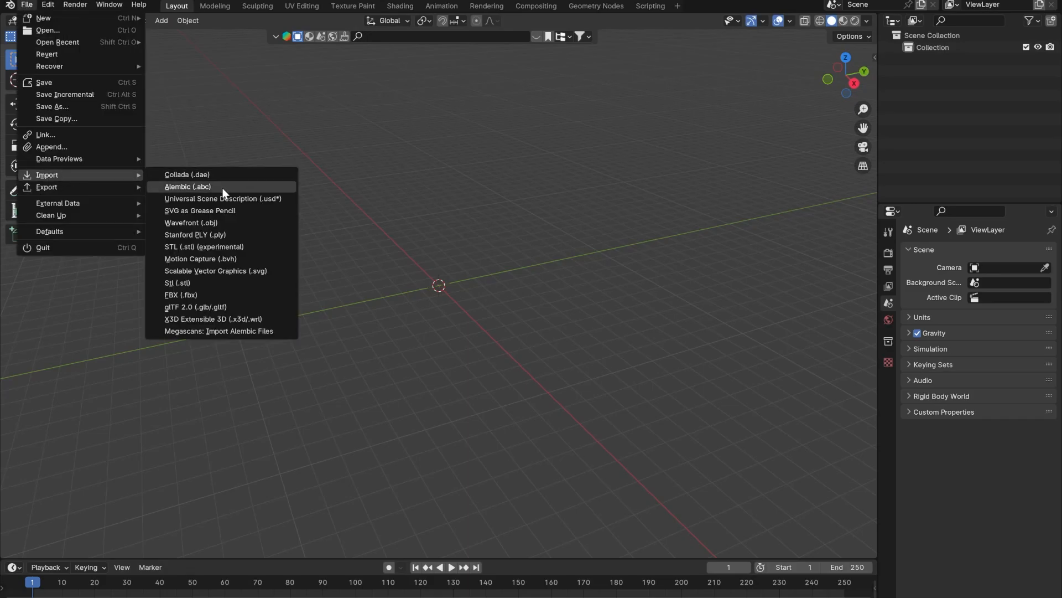
{"action": "left_click", "coordinate": [188, 294]}
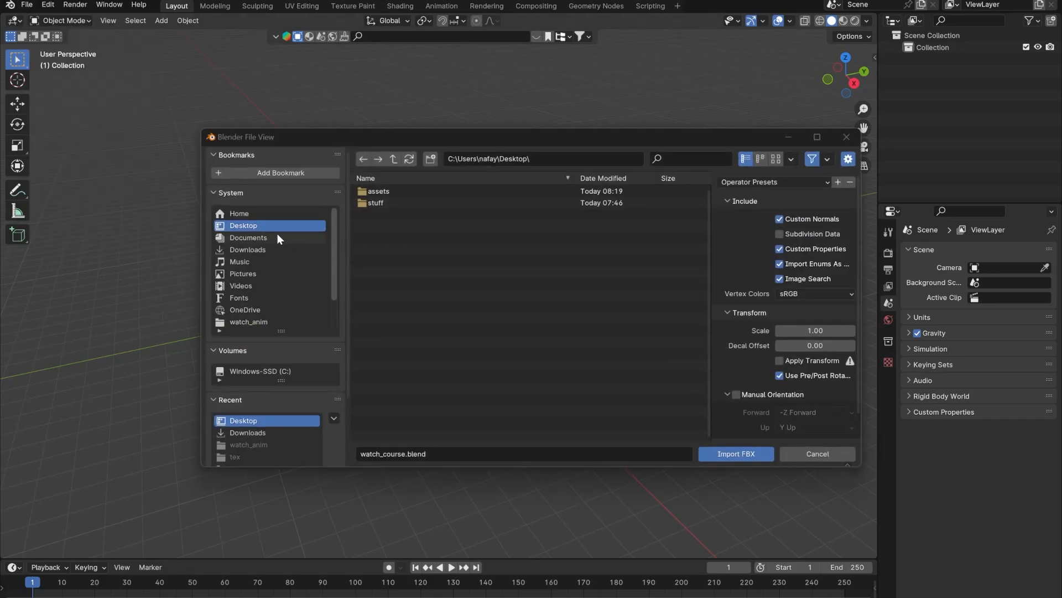
{"action": "left_click", "coordinate": [247, 252]}
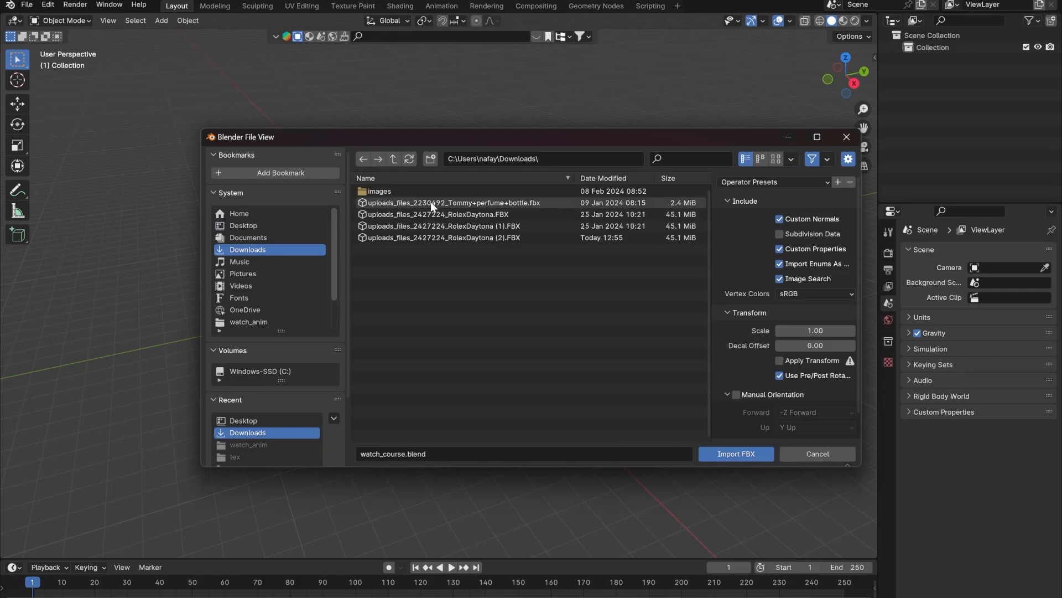
{"action": "left_click", "coordinate": [434, 215]}
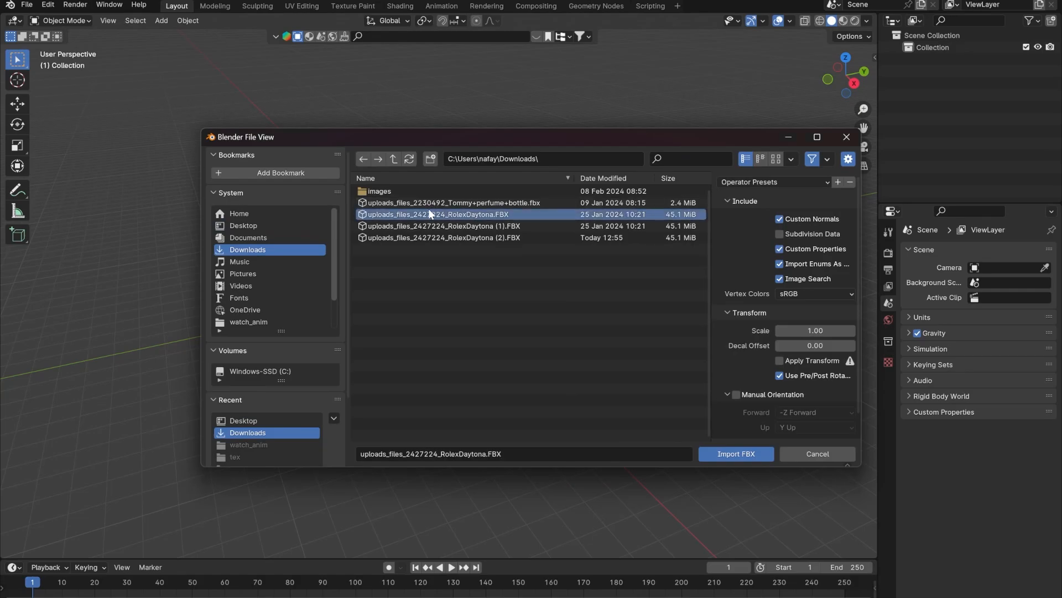
{"action": "left_click", "coordinate": [734, 458]}
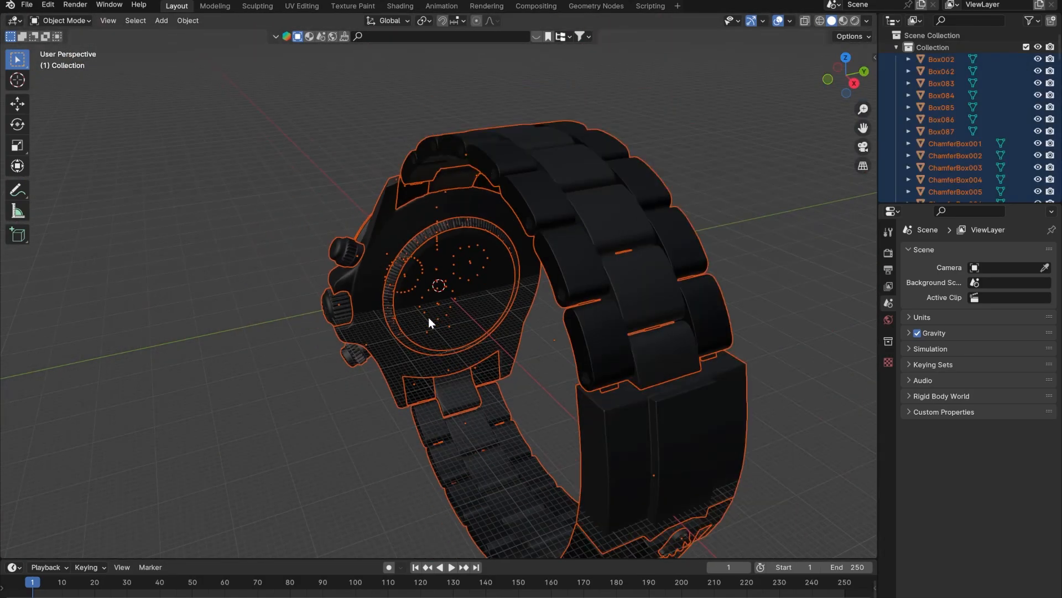
- Examine the imported watch from the front and close up around the bezel and dial
{"action": "scroll", "coordinate": [428, 317], "scroll_direction": "down", "scroll_amount": 6}
{"action": "middle_click_drag", "start_coordinate": [429, 317], "coordinate": [421, 233]}
{"action": "scroll", "coordinate": [475, 285], "scroll_direction": "up", "scroll_amount": 6}
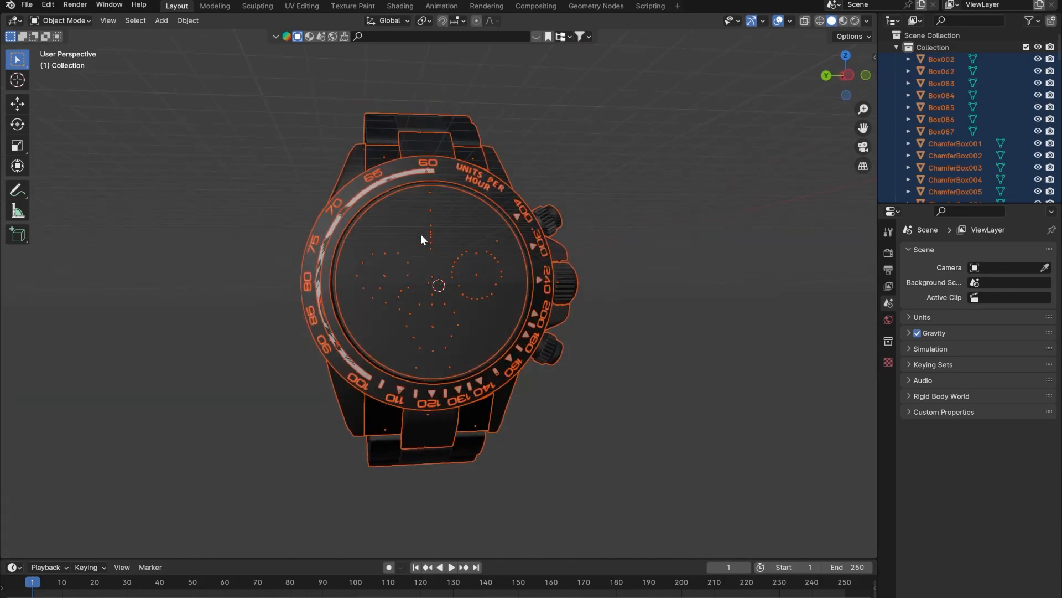
{"action": "scroll", "coordinate": [420, 234], "scroll_direction": "up", "scroll_amount": 5}
{"action": "middle_click_drag", "start_coordinate": [509, 347], "coordinate": [442, 310]}
{"action": "scroll", "coordinate": [380, 337], "scroll_direction": "up", "scroll_amount": 3}
{"action": "scroll", "coordinate": [380, 337], "scroll_direction": "down", "scroll_amount": 3}
- Add a cube mesh at the scene origin and compare its size with the watch
{"action": "left_click", "coordinate": [161, 20]}
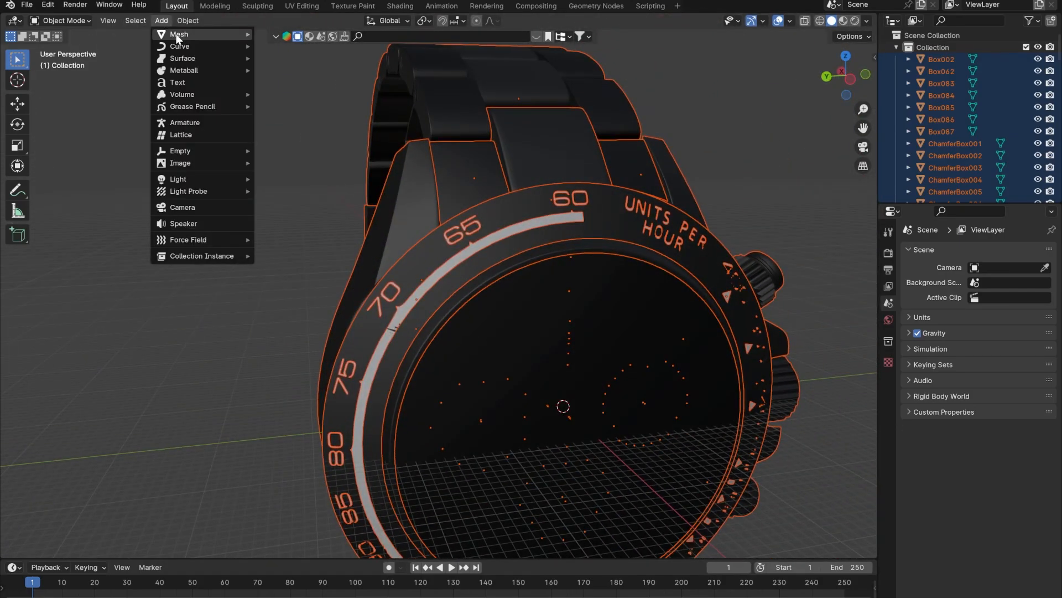
{"action": "left_click", "coordinate": [280, 45]}
{"action": "middle_click_drag", "start_coordinate": [291, 131], "coordinate": [479, 381]}
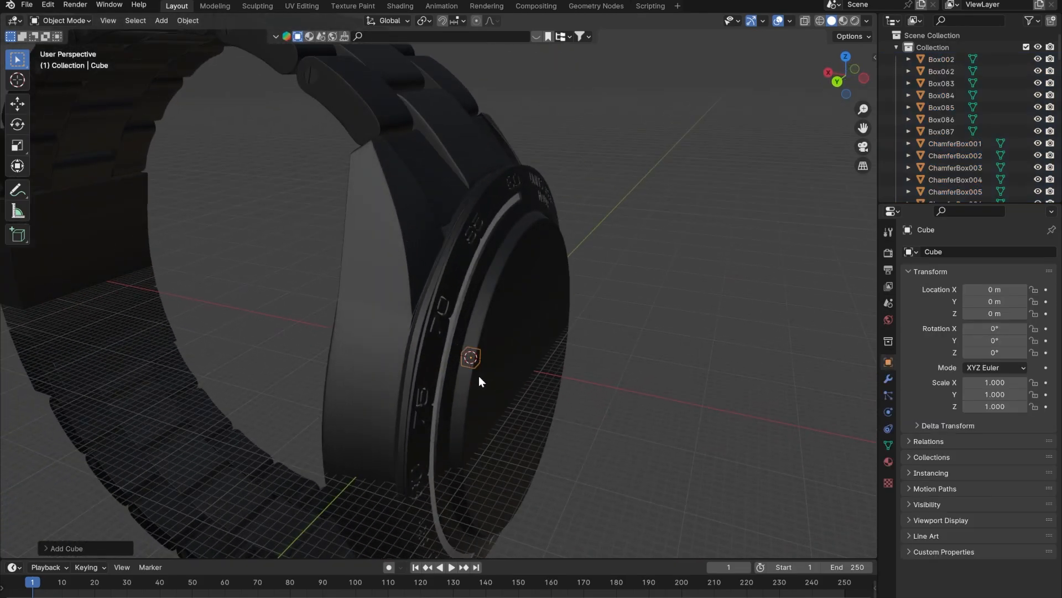
{"action": "scroll", "coordinate": [479, 381], "scroll_direction": "up", "scroll_amount": 6}
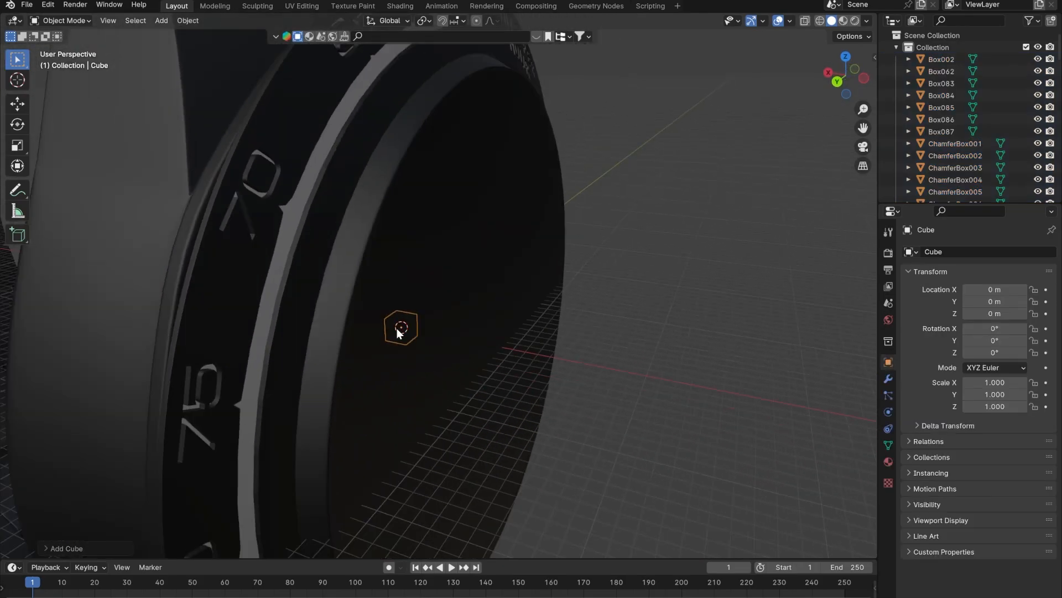
- Find the test cube in the collection's object list and delete it from the scene
{"action": "scroll", "coordinate": [398, 331], "scroll_direction": "down", "scroll_amount": 5}
{"action": "middle_click_drag", "start_coordinate": [339, 277], "coordinate": [387, 299]}
{"action": "scroll", "coordinate": [386, 302], "scroll_direction": "up", "scroll_amount": 3}
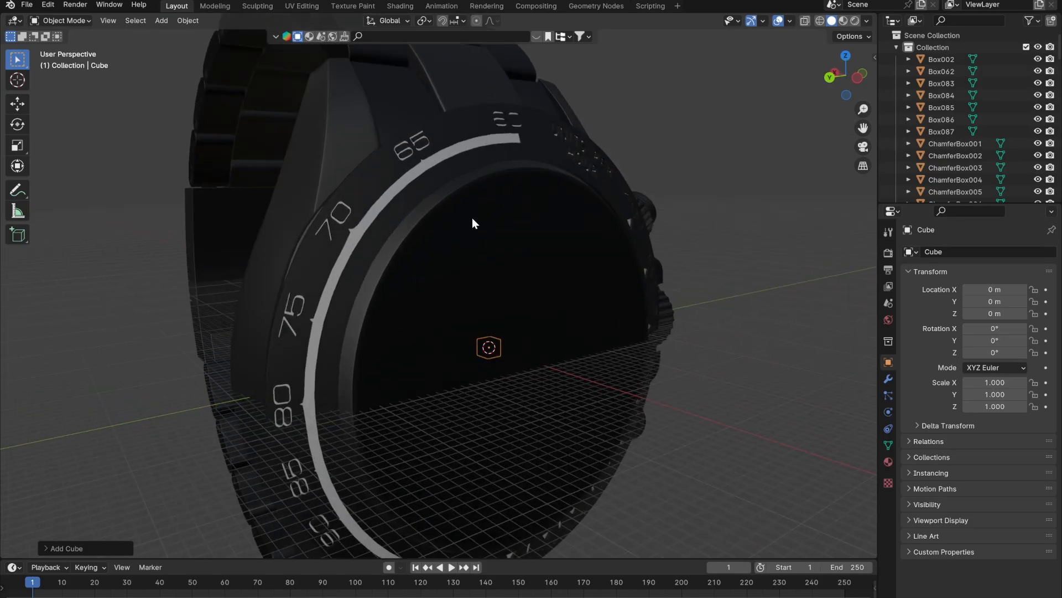
{"action": "left_click", "coordinate": [941, 59]}
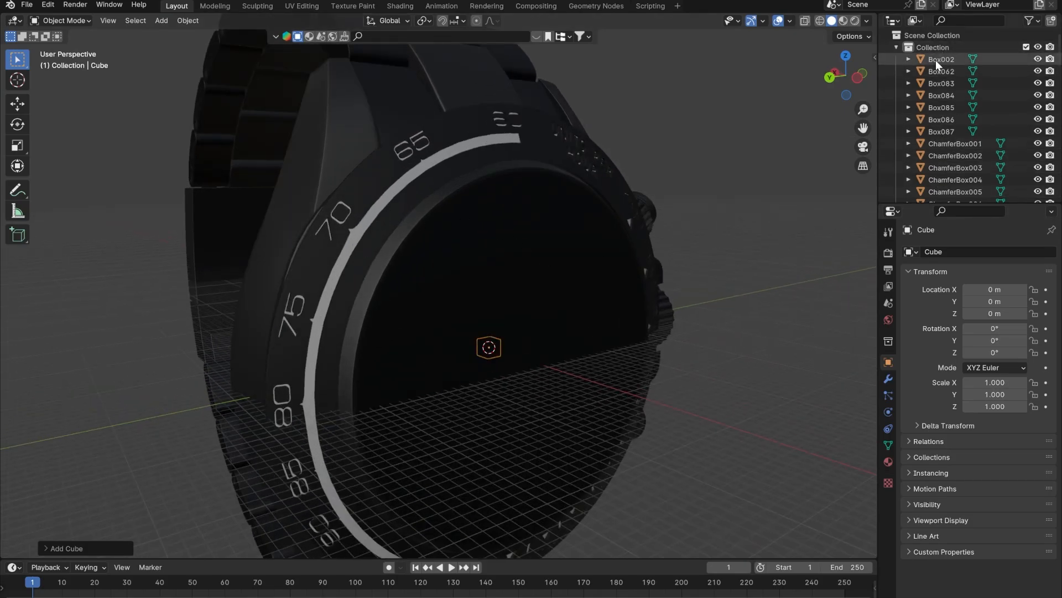
{"action": "scroll", "coordinate": [934, 181], "scroll_direction": "down", "scroll_amount": 2}
{"action": "middle_click_drag", "start_coordinate": [451, 339], "coordinate": [489, 338]}
{"action": "scroll", "coordinate": [931, 188], "scroll_direction": "down", "scroll_amount": 10}
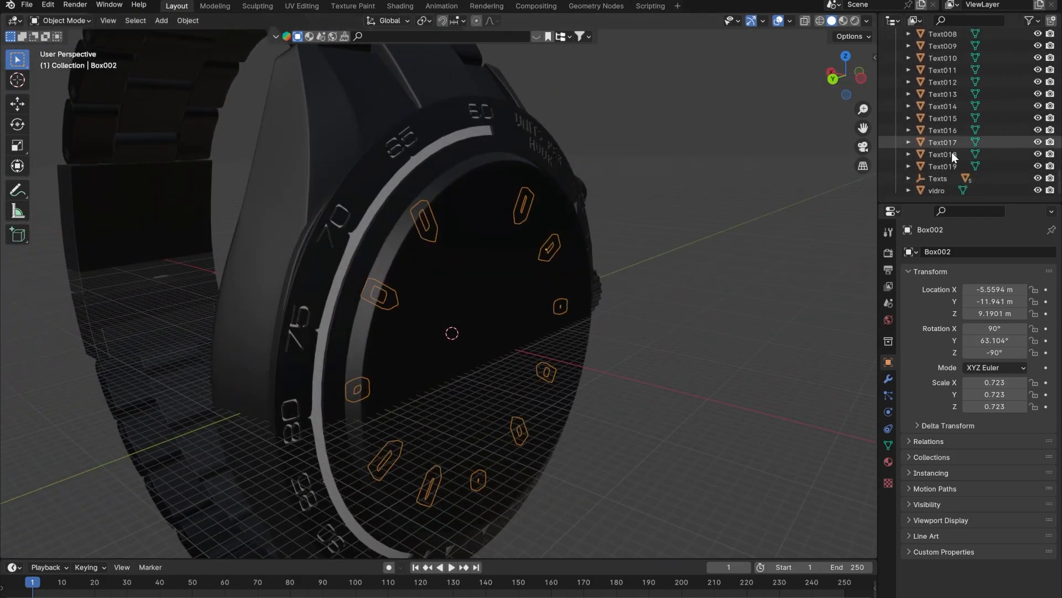
{"action": "scroll", "coordinate": [931, 188], "scroll_direction": "up", "scroll_amount": 15}
{"action": "scroll", "coordinate": [938, 135], "scroll_direction": "down", "scroll_amount": 5}
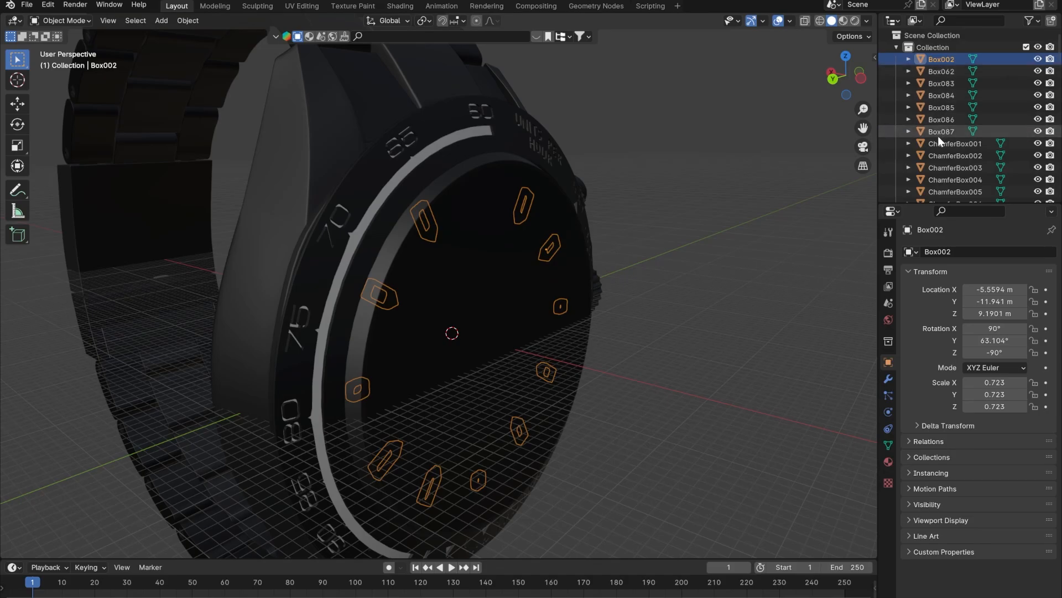
{"action": "scroll", "coordinate": [938, 140], "scroll_direction": "down", "scroll_amount": 10}
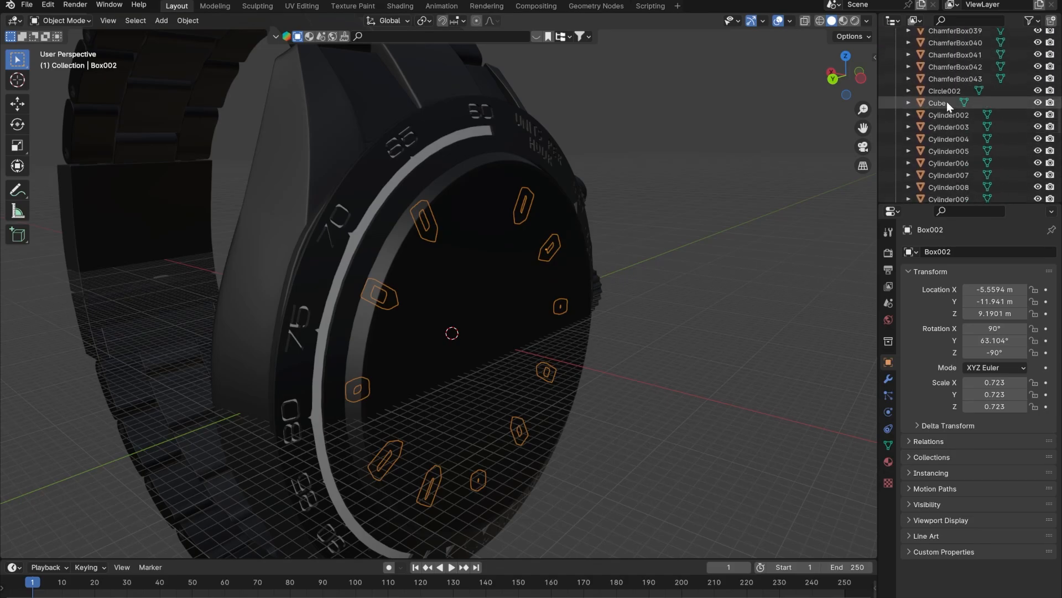
{"action": "left_click", "coordinate": [947, 103]}
{"action": "key", "text": "Delete"}
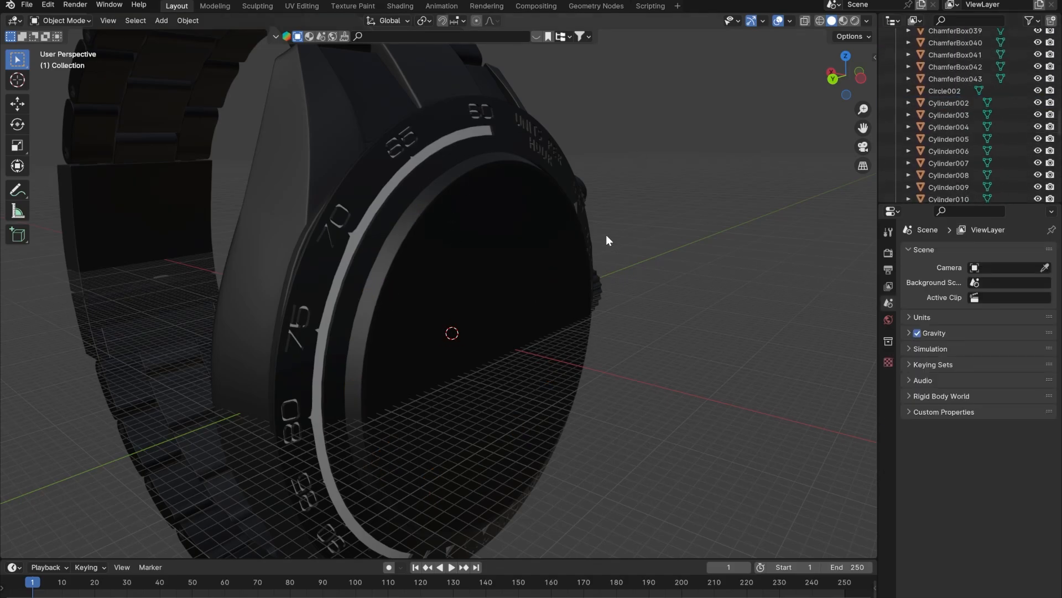
- Collapse the collection's object list and select all the objects it contains
{"action": "scroll", "coordinate": [964, 135], "scroll_direction": "up", "scroll_amount": 13}
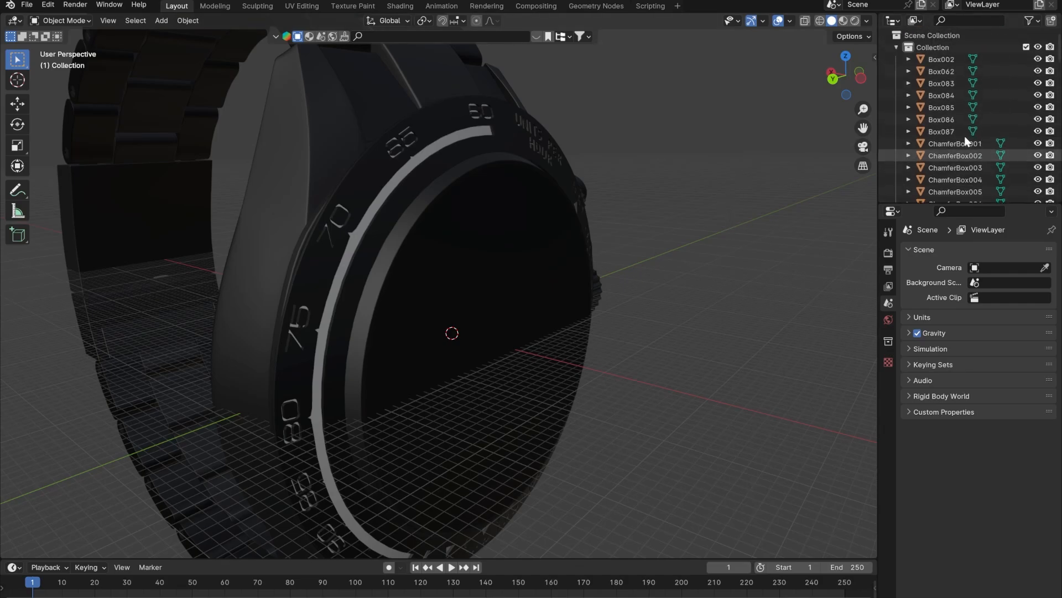
{"action": "left_click", "coordinate": [944, 58]}
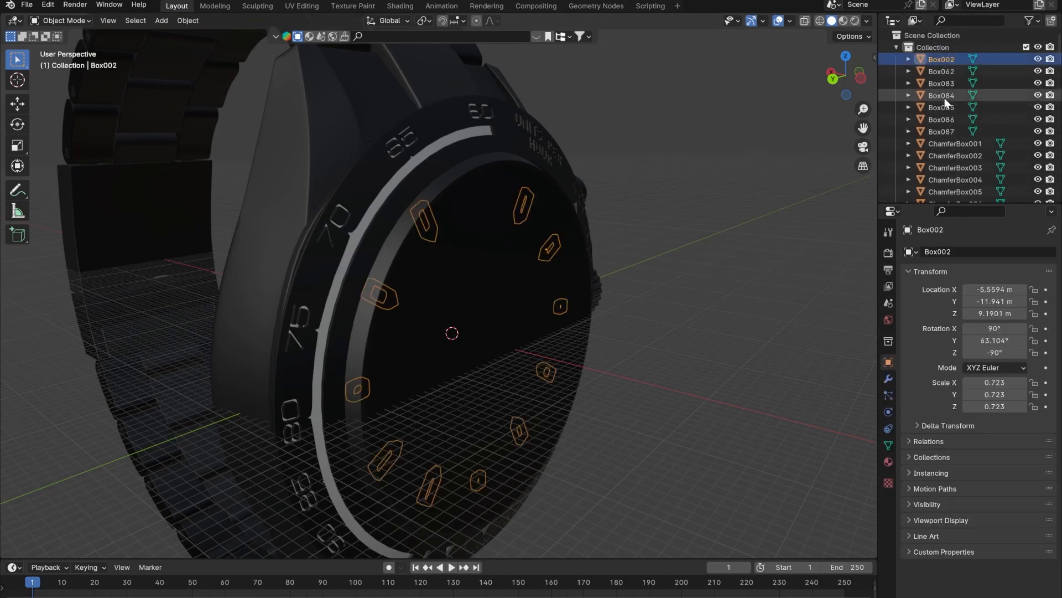
{"action": "left_click", "coordinate": [896, 48]}
{"action": "left_click", "coordinate": [923, 46]}
{"action": "right_click", "coordinate": [928, 48]}
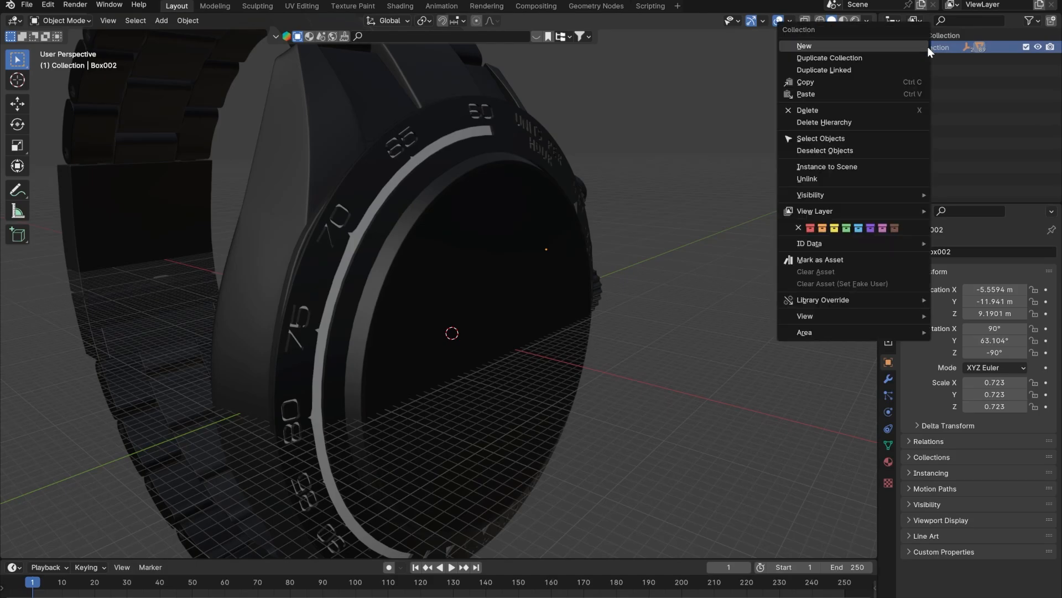
{"action": "left_click", "coordinate": [830, 138]}
{"action": "scroll", "coordinate": [460, 262], "scroll_direction": "down", "scroll_amount": 5}
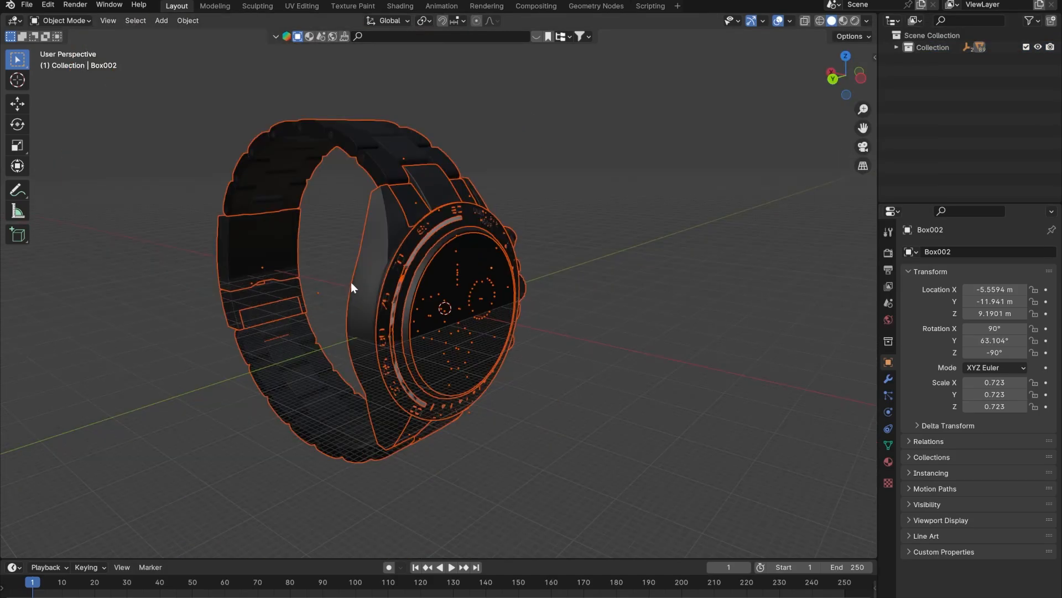
- Scale the whole watch down in two passes, to an object scale of about 0.010 on Box002
{"action": "scroll", "coordinate": [433, 248], "scroll_direction": "up", "scroll_amount": 2}
{"action": "middle_click_drag", "start_coordinate": [548, 229], "coordinate": [519, 198]}
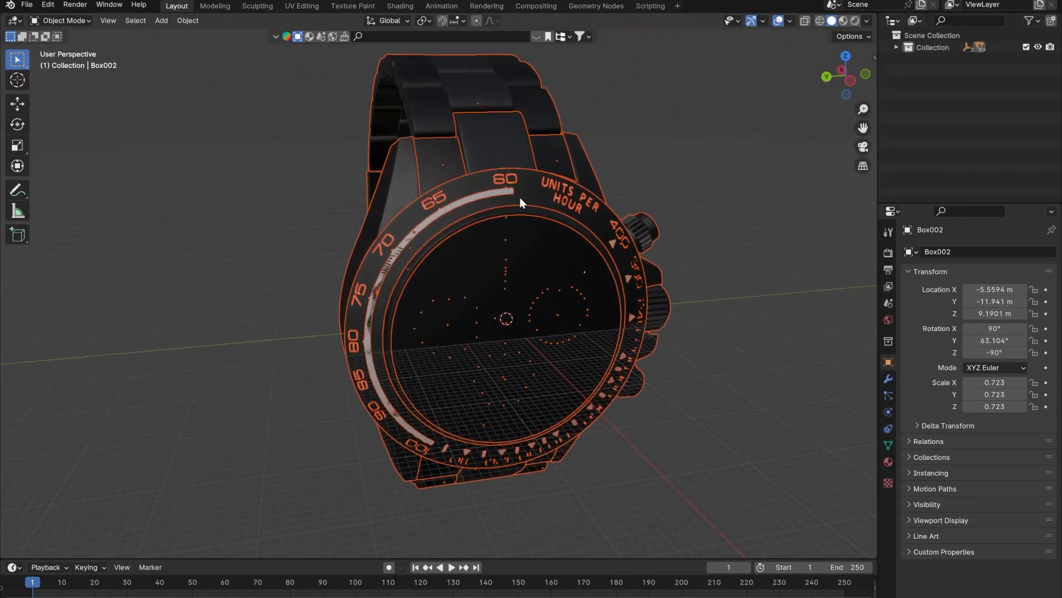
{"action": "key", "text": "s"}
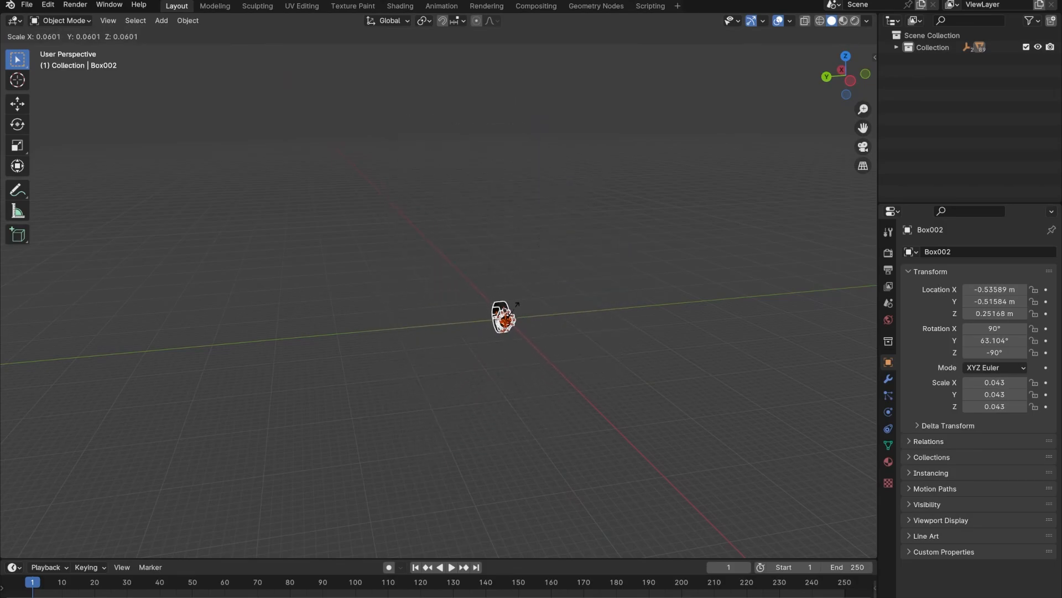
{"action": "left_click", "coordinate": [512, 318]}
{"action": "scroll", "coordinate": [569, 372], "scroll_direction": "up", "scroll_amount": 4}
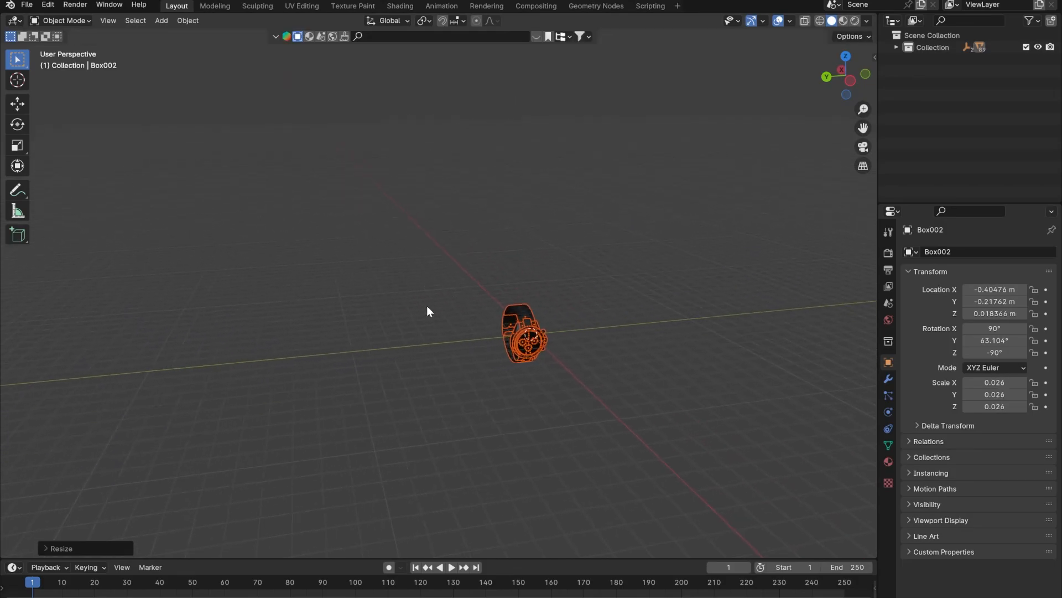
{"action": "scroll", "coordinate": [462, 296], "scroll_direction": "up", "scroll_amount": 4}
{"action": "scroll", "coordinate": [461, 293], "scroll_direction": "up", "scroll_amount": 9}
{"action": "middle_click_drag", "start_coordinate": [450, 272], "coordinate": [356, 280]}
{"action": "scroll", "coordinate": [588, 226], "scroll_direction": "down", "scroll_amount": 4}
{"action": "key", "text": "s"}
{"action": "left_click", "coordinate": [503, 312]}
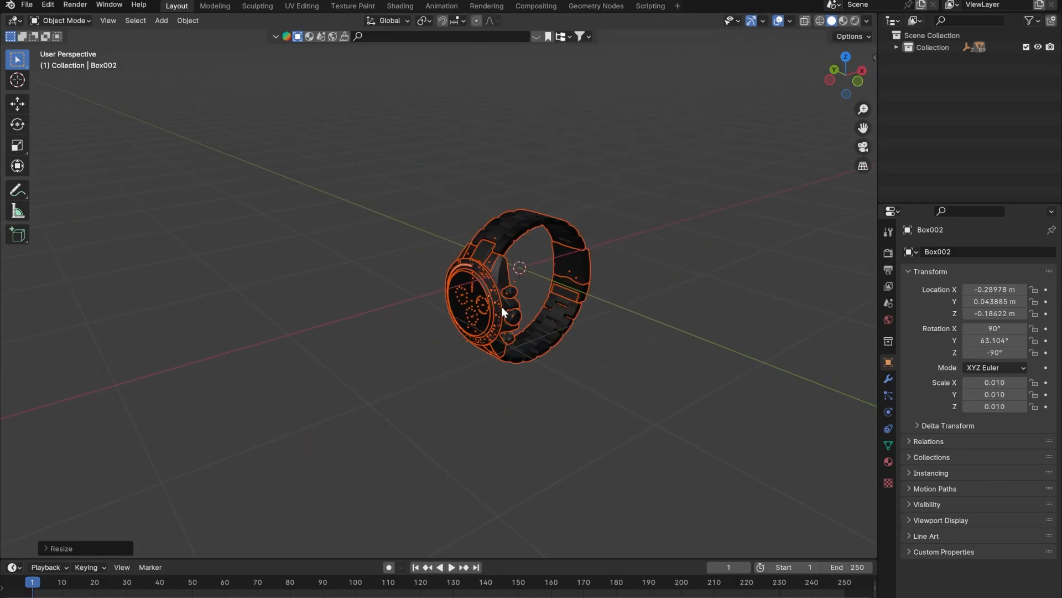
{"action": "middle_click_drag", "start_coordinate": [478, 302], "coordinate": [530, 185]}
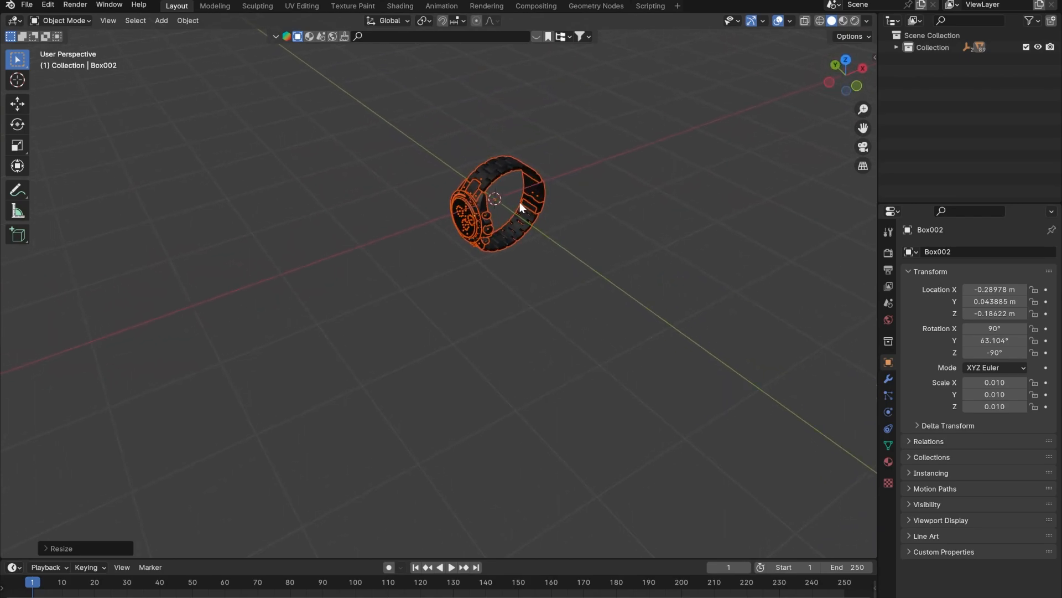
{"action": "key", "text": "KP_Decimal"}
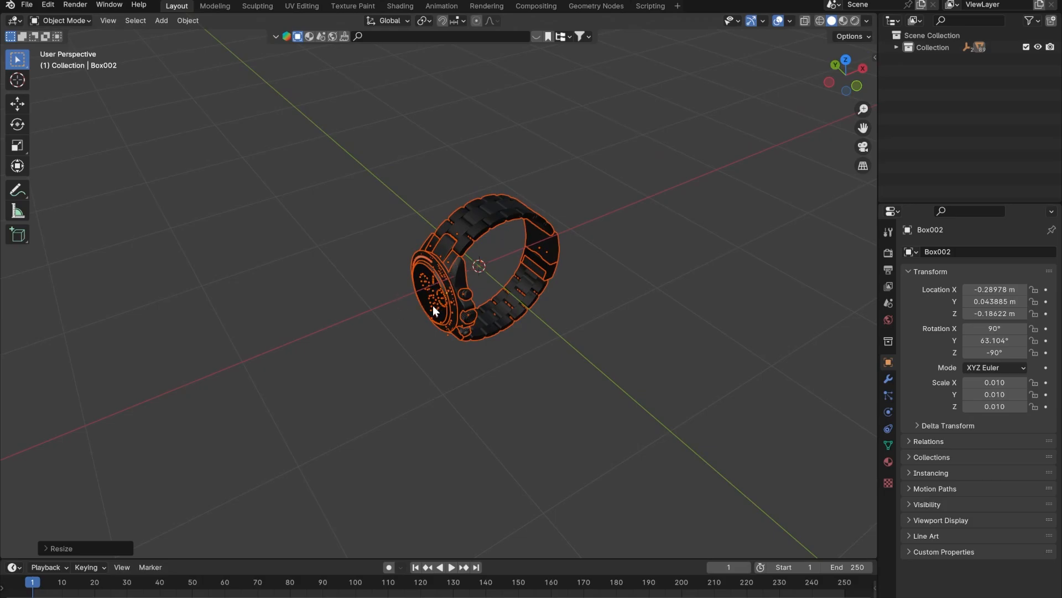
- Shrink the watch further to a Box002 scale of about 0.006 and centre it on the origin in the left view
{"action": "scroll", "coordinate": [433, 306], "scroll_direction": "up", "scroll_amount": 5}
{"action": "middle_click_drag", "start_coordinate": [437, 300], "coordinate": [466, 265]}
{"action": "middle_click_drag", "start_coordinate": [364, 237], "coordinate": [417, 310]}
{"action": "key", "text": "s"}
{"action": "left_click", "coordinate": [502, 228]}
{"action": "key", "text": "g"}
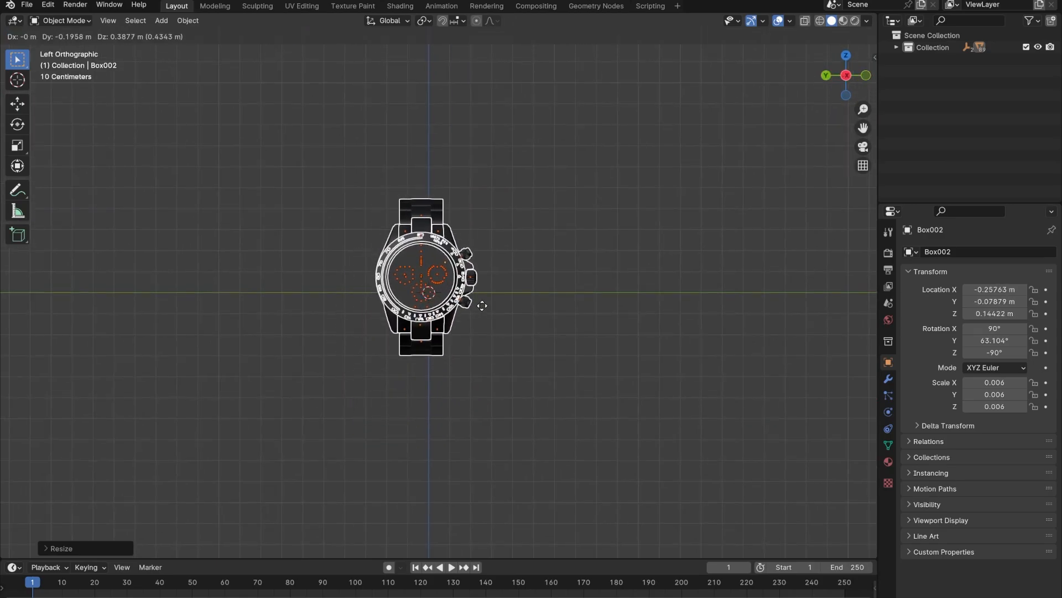
{"action": "left_click", "coordinate": [434, 346]}
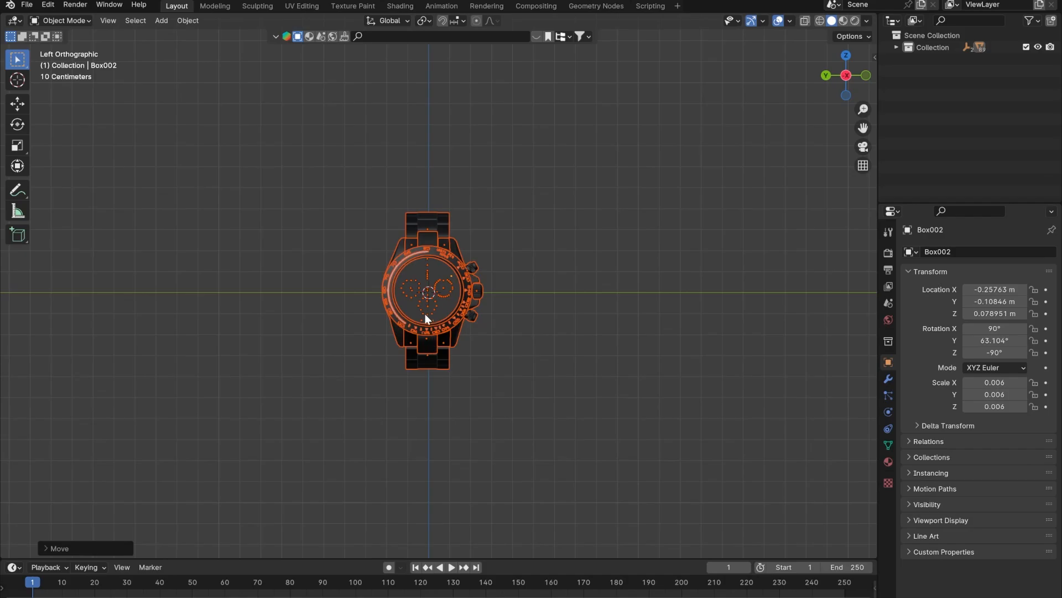
- Add a default cube to compare its size with the watch, and delete it again
{"action": "middle_click_drag", "start_coordinate": [426, 318], "coordinate": [487, 318]}
{"action": "left_click", "coordinate": [161, 20]}
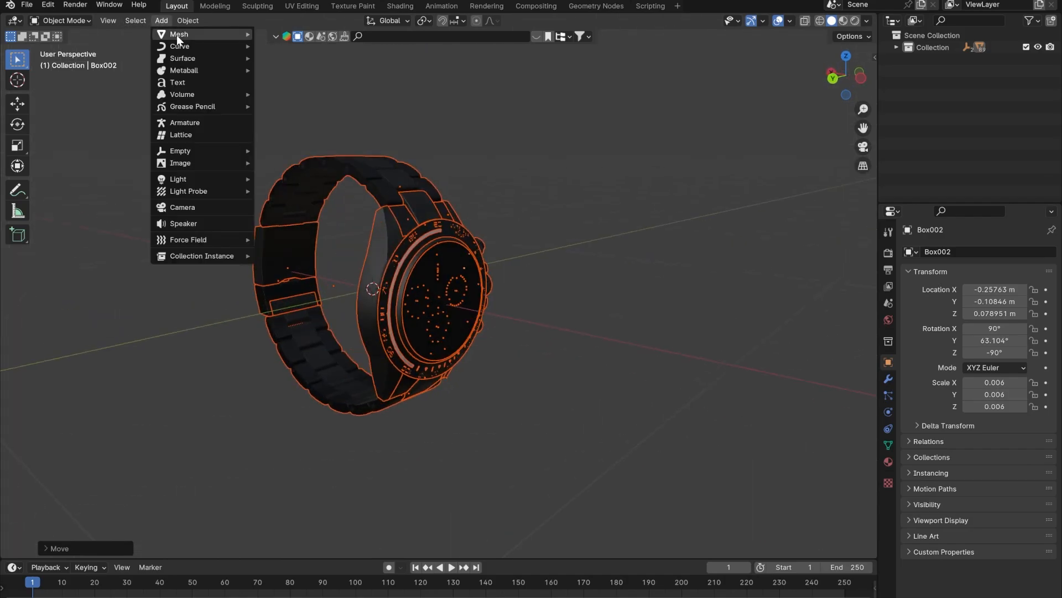
{"action": "mouse_move", "coordinate": [177, 36]}
{"action": "left_click", "coordinate": [278, 46]}
{"action": "scroll", "coordinate": [455, 274], "scroll_direction": "down", "scroll_amount": 3}
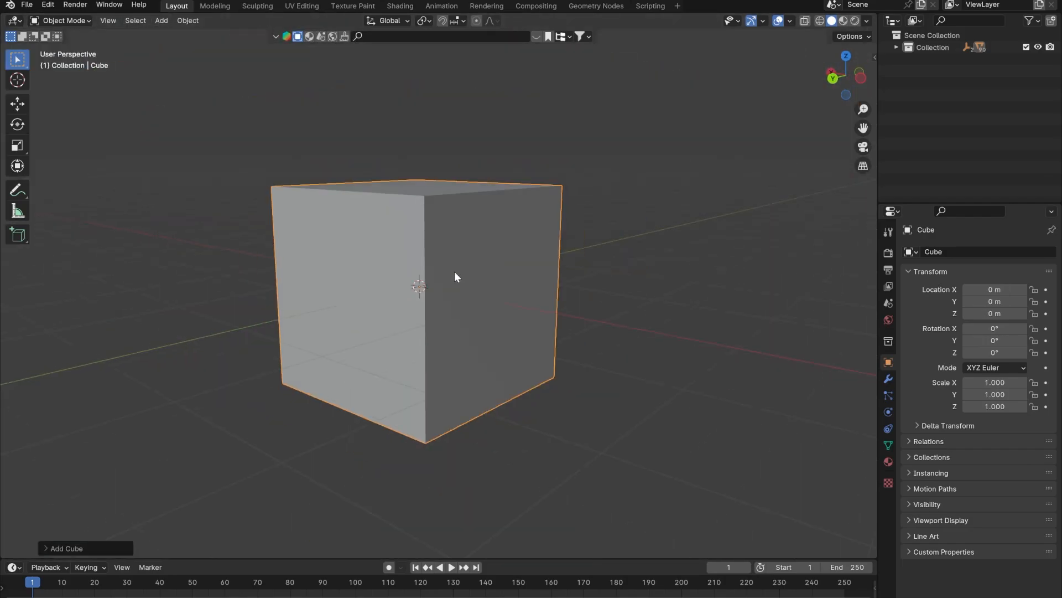
{"action": "key", "text": "Delete"}
{"action": "scroll", "coordinate": [465, 239], "scroll_direction": "up", "scroll_amount": 3}
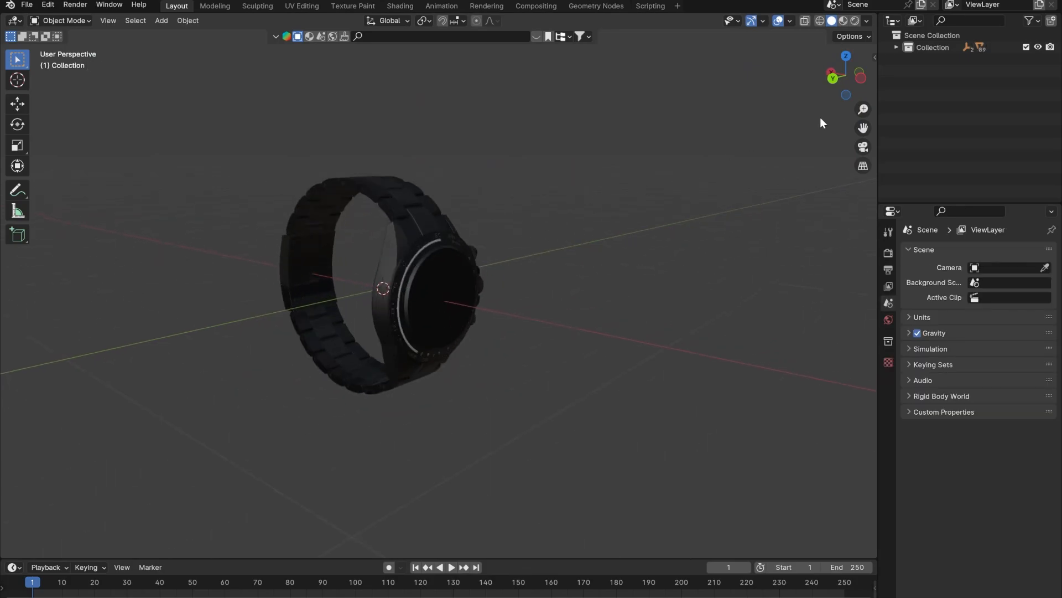
- Select all the objects in the collection, enlarge the watch slightly and clear the selection
{"action": "right_click", "coordinate": [933, 48]}
{"action": "left_click", "coordinate": [844, 124]}
{"action": "key", "text": "s"}
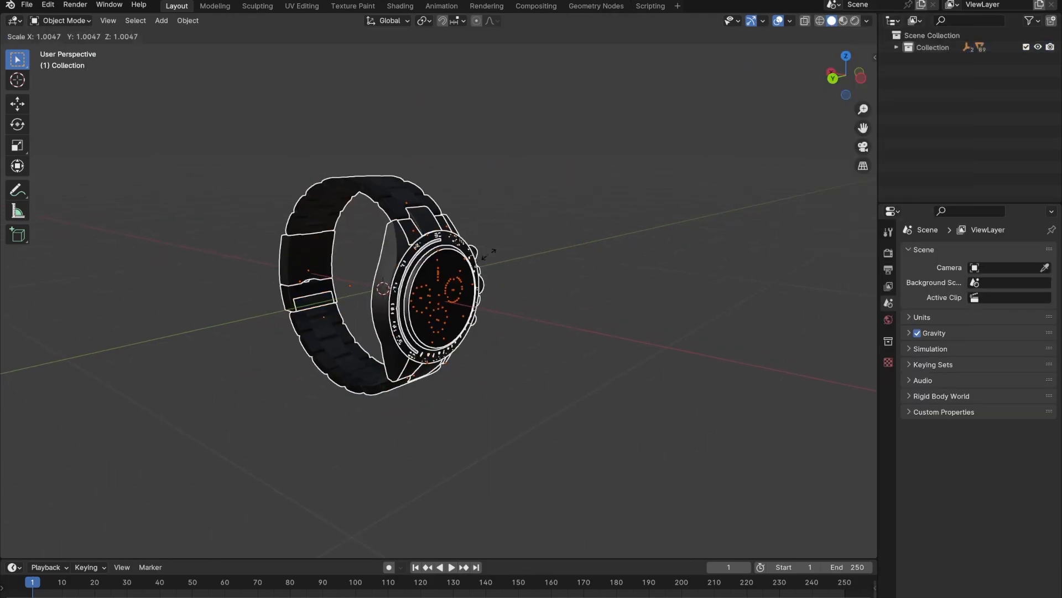
{"action": "left_click", "coordinate": [522, 248]}
{"action": "left_click", "coordinate": [560, 172]}
- Switch the viewport to Rendered shading and check the watch from the front and side
{"action": "middle_click_drag", "start_coordinate": [443, 238], "coordinate": [364, 304]}
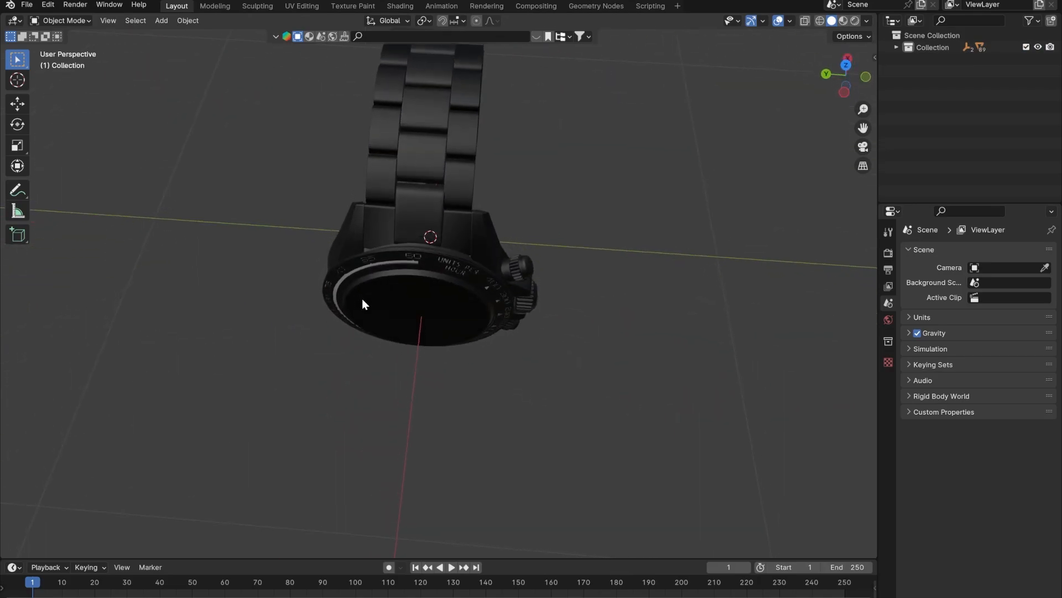
{"action": "middle_click_drag", "start_coordinate": [551, 225], "coordinate": [614, 176]}
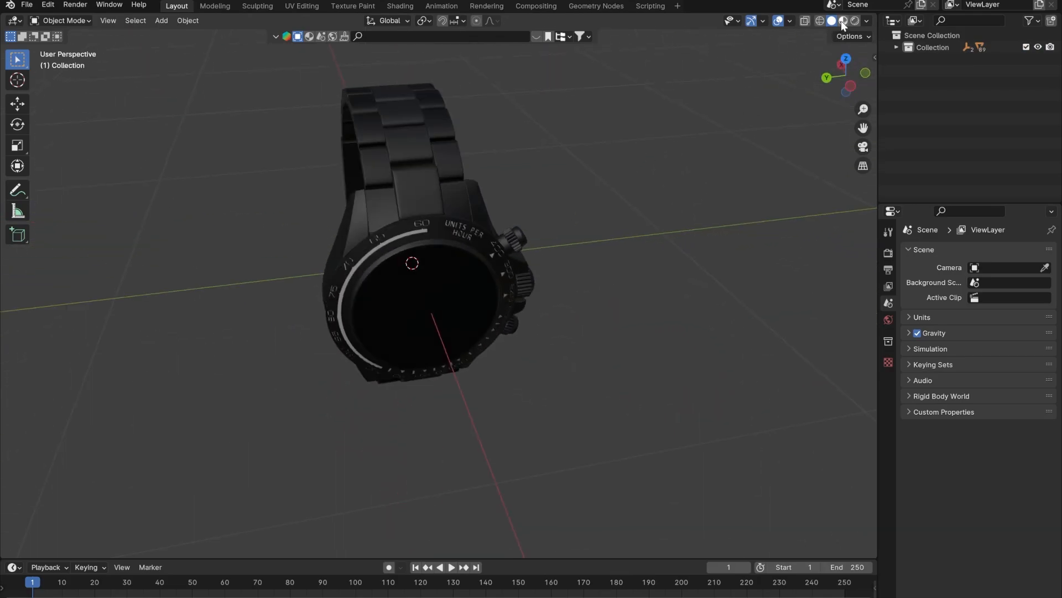
{"action": "left_click", "coordinate": [855, 21]}
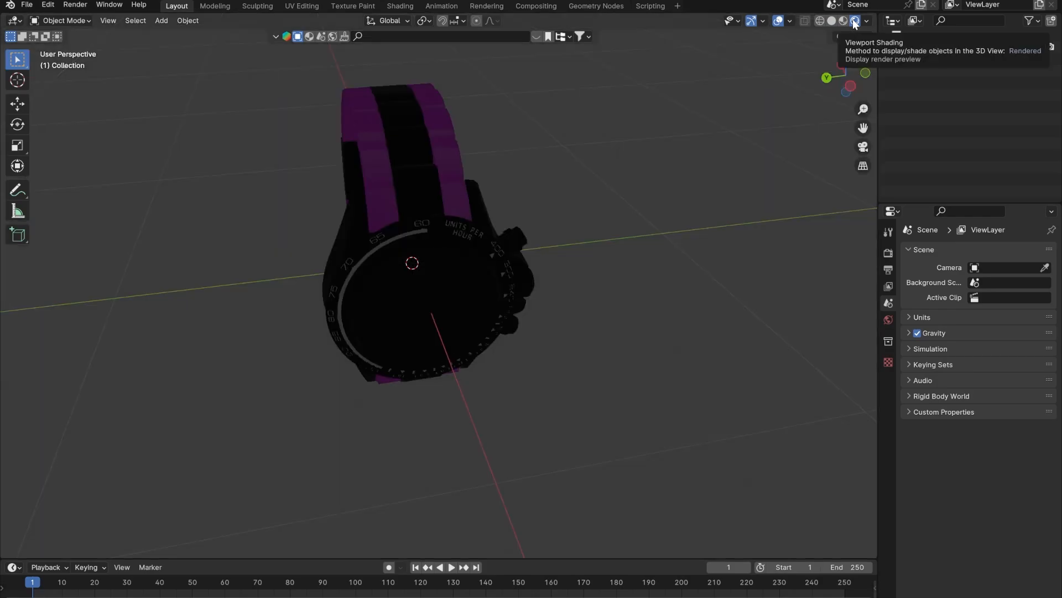
{"action": "middle_click_drag", "start_coordinate": [486, 257], "coordinate": [634, 149]}
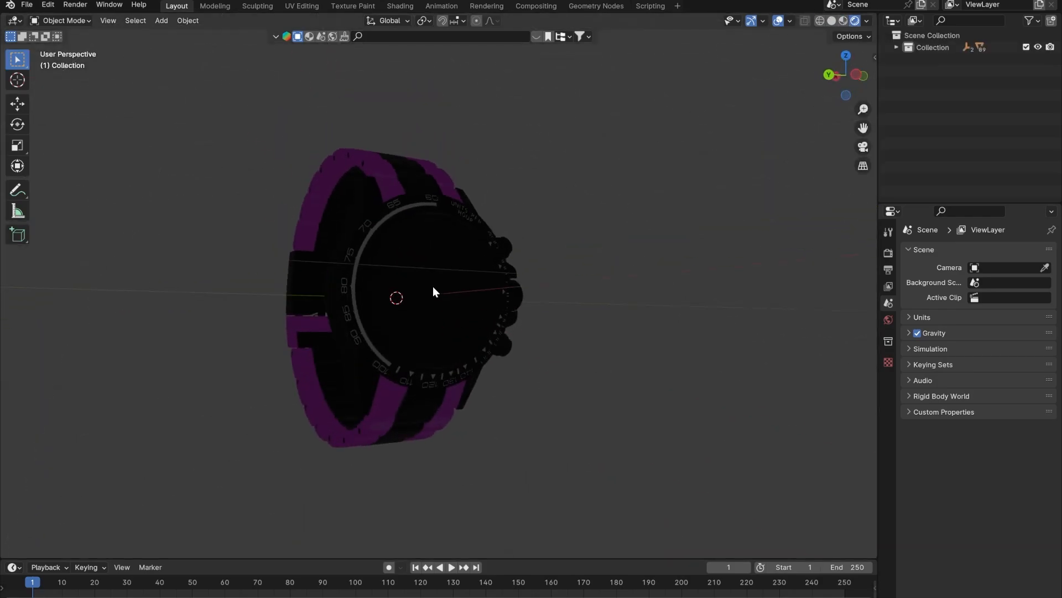
{"action": "middle_click_drag", "start_coordinate": [433, 291], "coordinate": [680, 300]}
{"action": "middle_click_drag", "start_coordinate": [557, 302], "coordinate": [671, 323]}
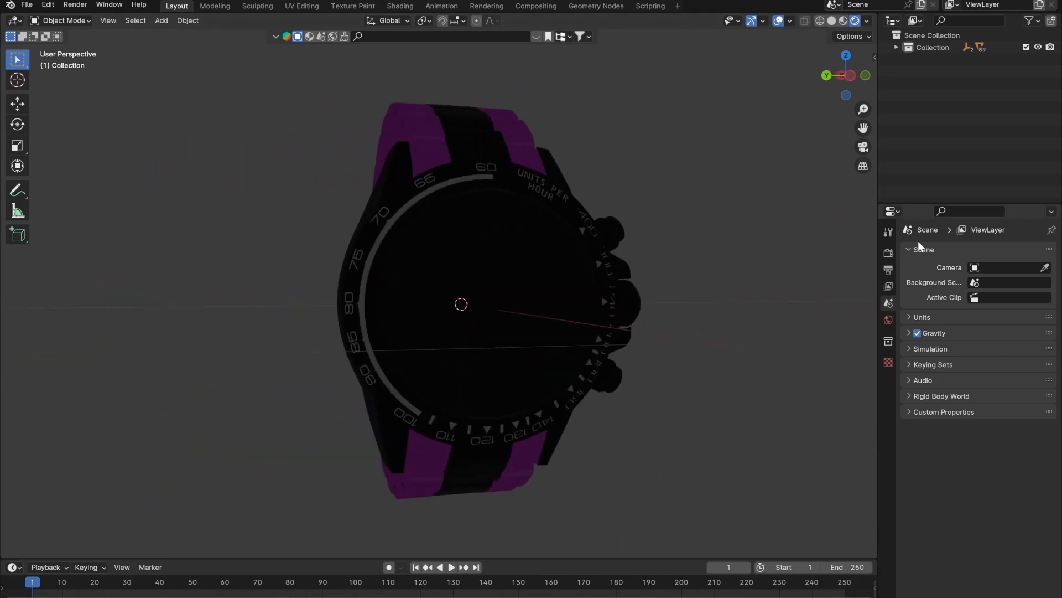
- Set the render engine to Cycles with GPU Compute as the device
{"action": "left_click", "coordinate": [888, 252]}
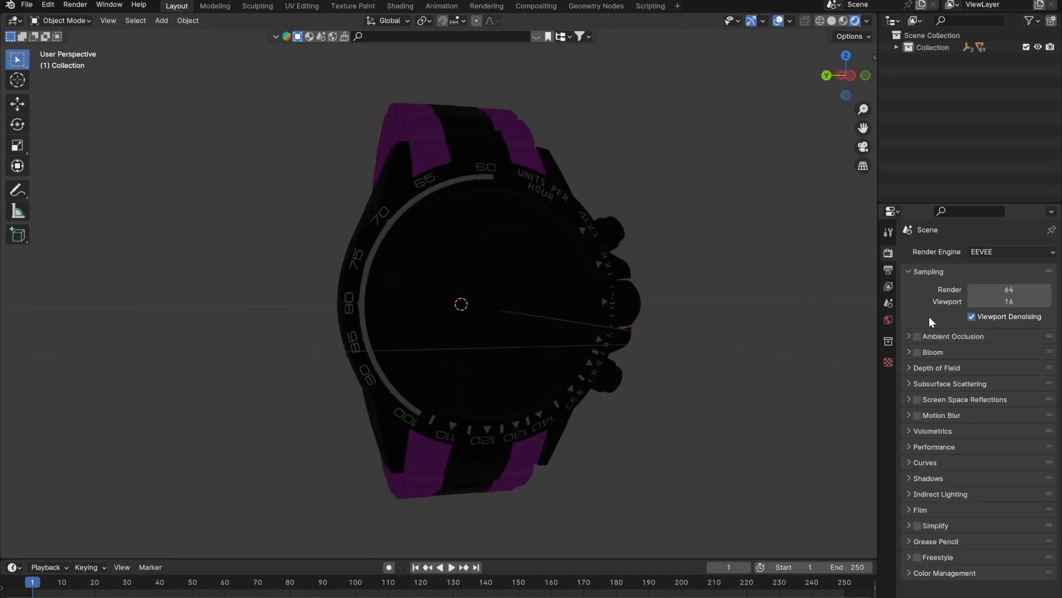
{"action": "left_click", "coordinate": [1003, 253]}
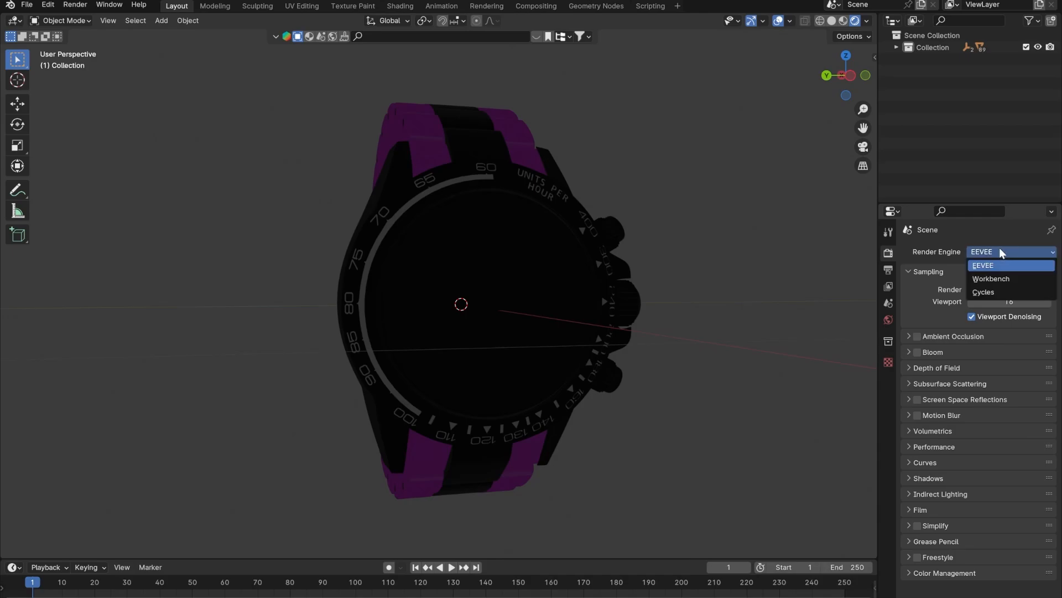
{"action": "left_click", "coordinate": [984, 291]}
{"action": "left_click", "coordinate": [986, 284]}
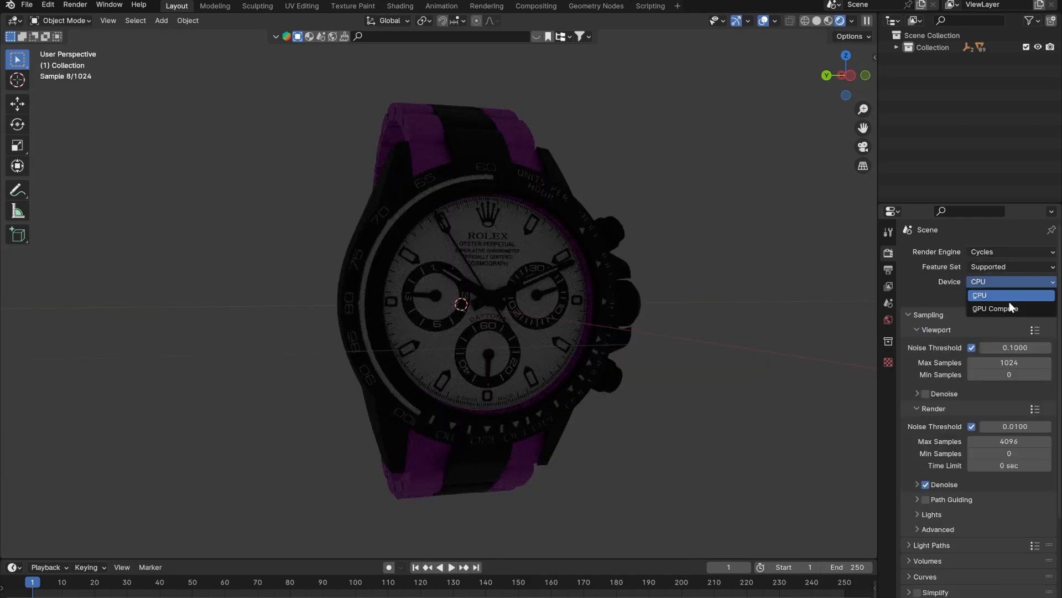
{"action": "left_click", "coordinate": [1010, 309]}
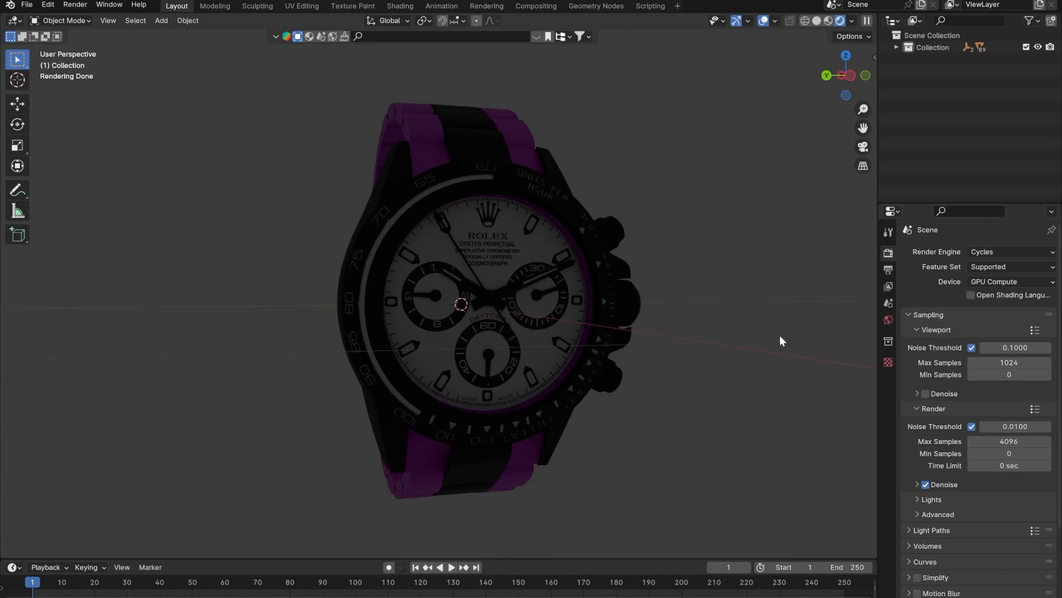
- Examine the Cycles-rendered watch close up, from the side and from the front, checking the dial and strap materials
{"action": "middle_click_drag", "start_coordinate": [582, 317], "coordinate": [547, 325]}
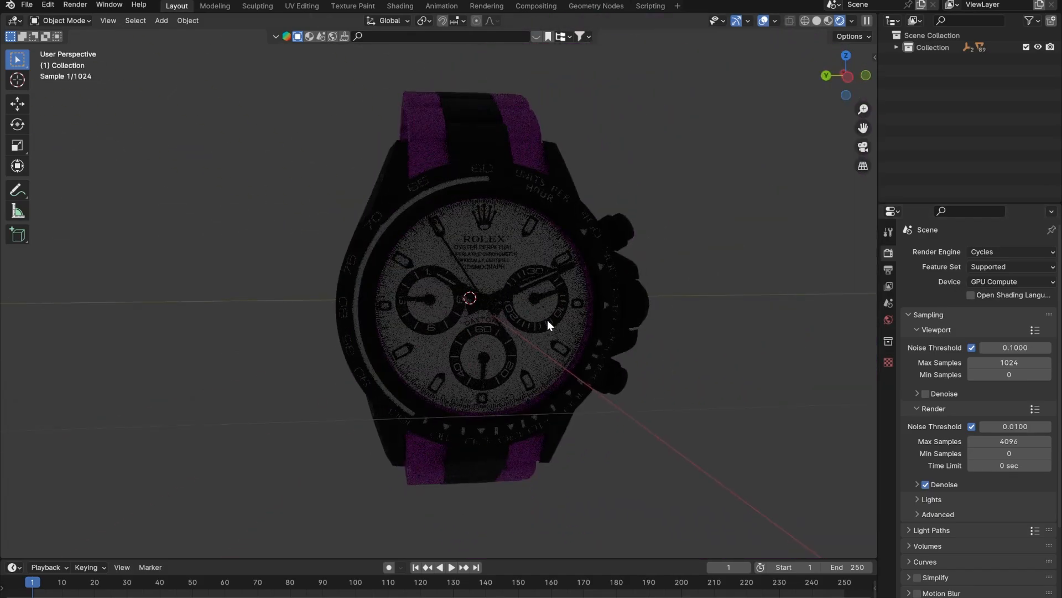
{"action": "scroll", "coordinate": [551, 281], "scroll_direction": "up", "scroll_amount": 3}
{"action": "middle_click_drag", "start_coordinate": [551, 281], "coordinate": [377, 157]}
{"action": "middle_click_drag", "start_coordinate": [426, 313], "coordinate": [350, 320]}
{"action": "scroll", "coordinate": [376, 293], "scroll_direction": "down", "scroll_amount": 5}
{"action": "middle_click_drag", "start_coordinate": [400, 264], "coordinate": [441, 254]}
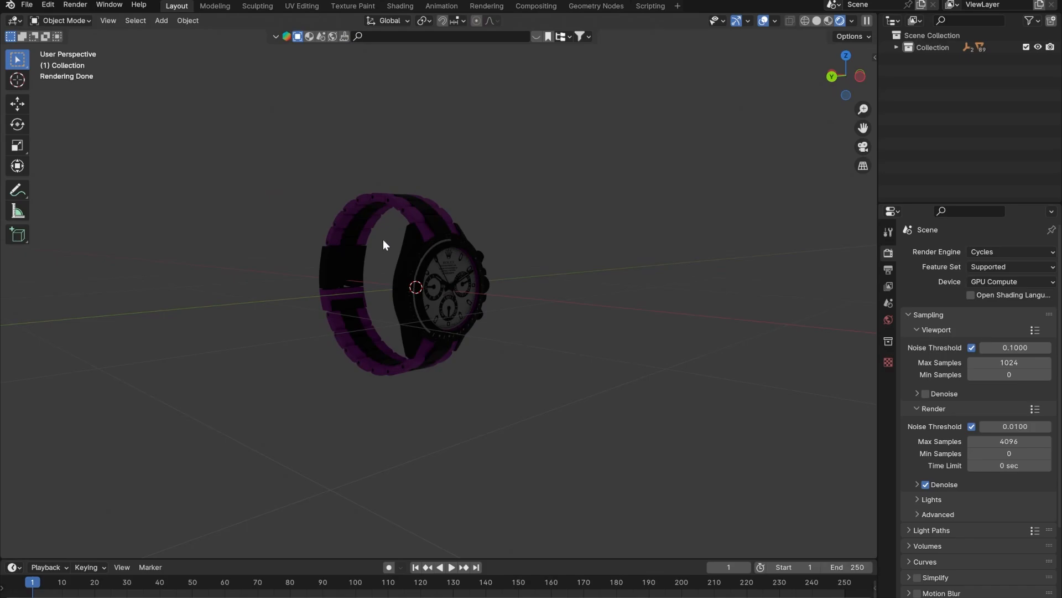
{"action": "middle_click_drag", "start_coordinate": [383, 243], "coordinate": [379, 274]}
{"action": "scroll", "coordinate": [449, 277], "scroll_direction": "up", "scroll_amount": 3}
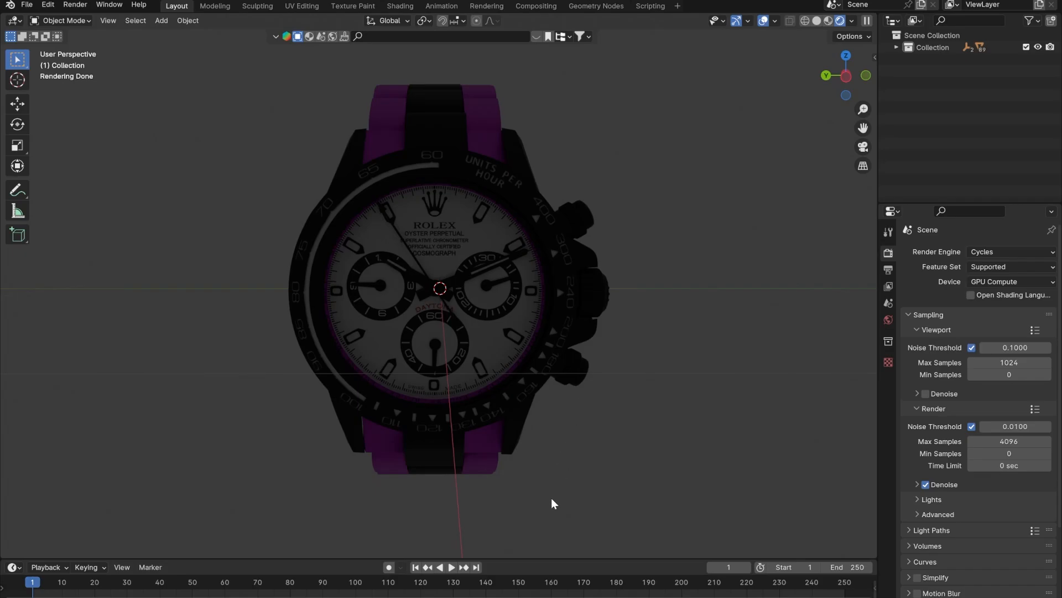
- Switch to Chrome, search Google for "hdri haven" in a new tab and browse the Poly Haven HDRIs library
{"action": "left_click", "coordinate": [474, 597]}
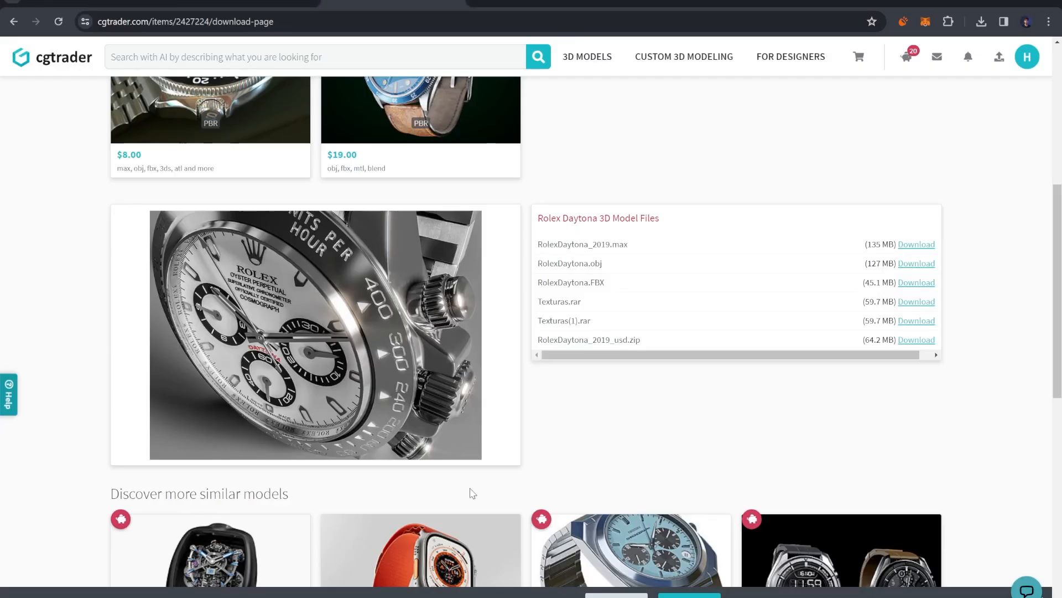
{"action": "left_click", "coordinate": [478, 2]}
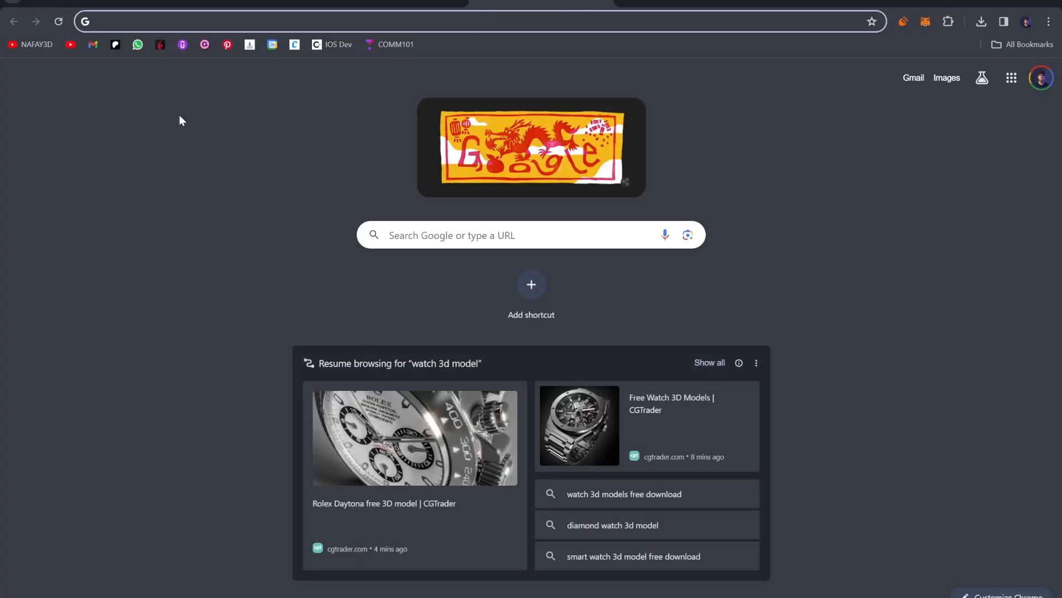
{"action": "type", "text": "hdri haven"}
{"action": "key", "text": "Return"}
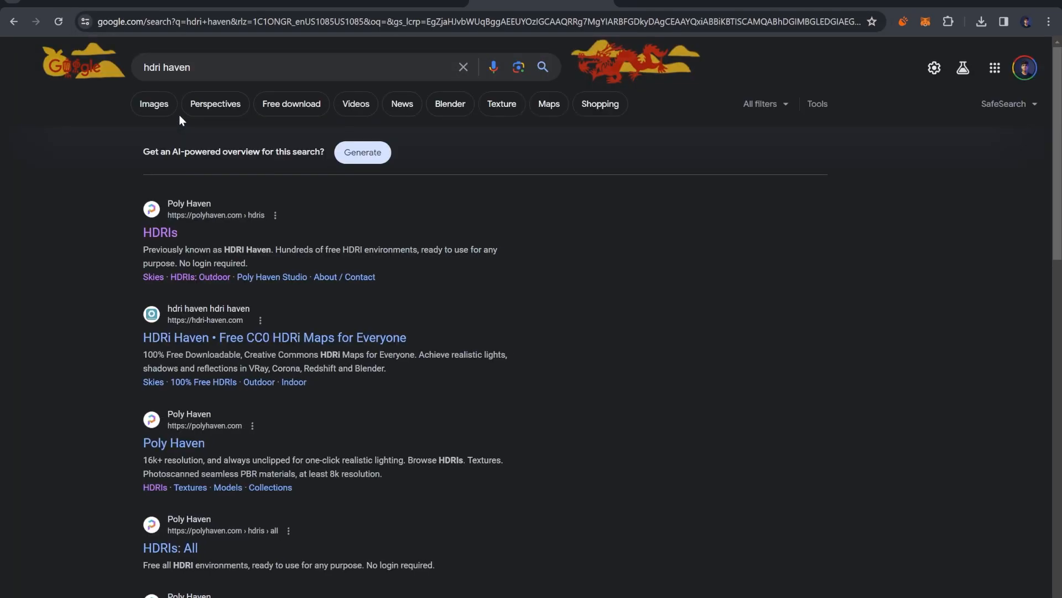
{"action": "left_click", "coordinate": [168, 239]}
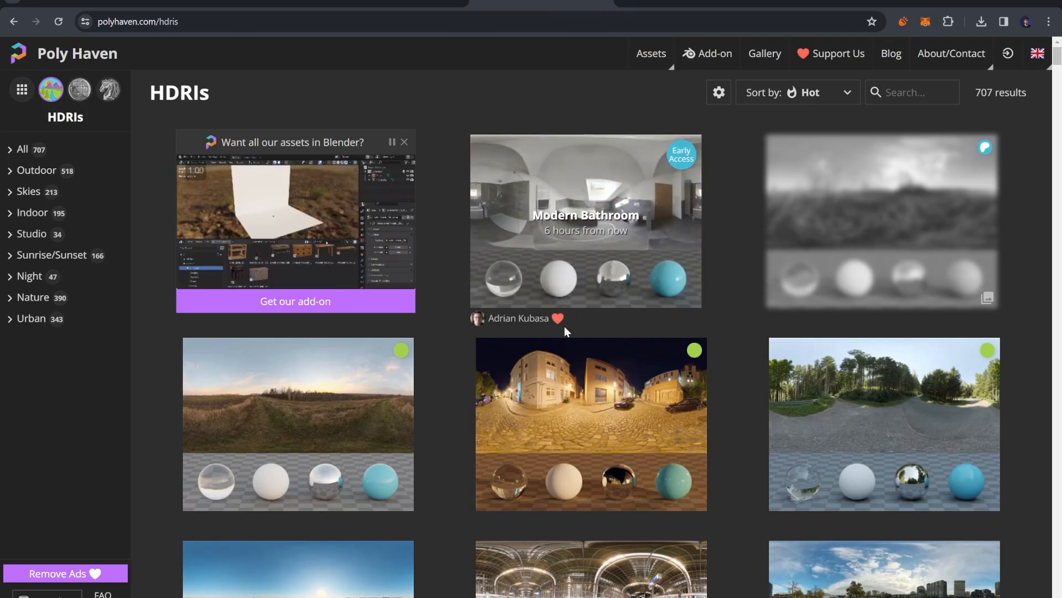
{"action": "scroll", "coordinate": [562, 329], "scroll_direction": "down", "scroll_amount": 4}
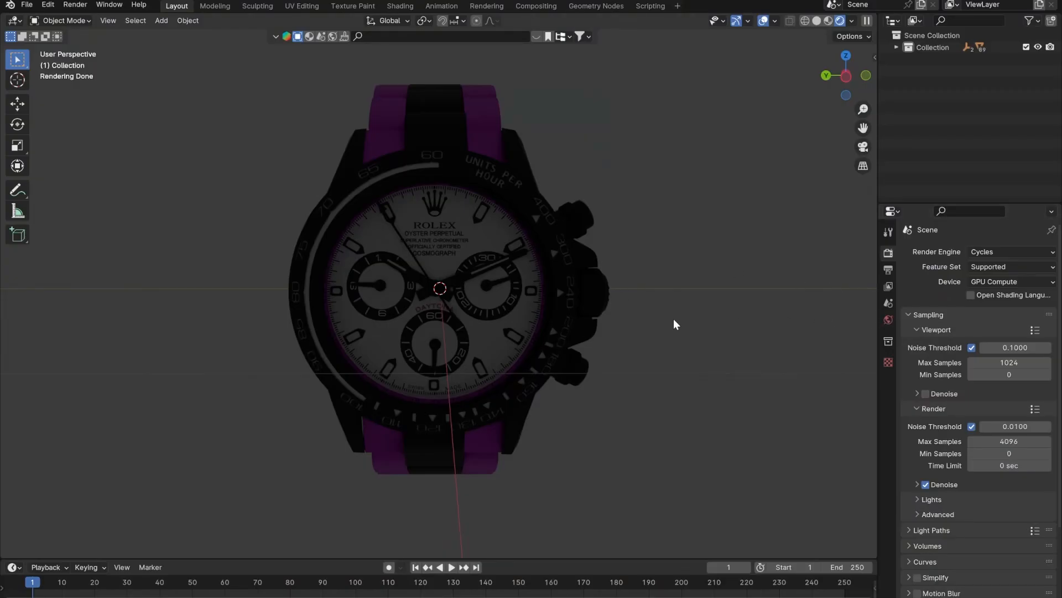
- Set the world background colour to an Environment Texture and load near_the_river_01_8k.hdr from the Downloads folder
{"action": "left_click", "coordinate": [888, 320]}
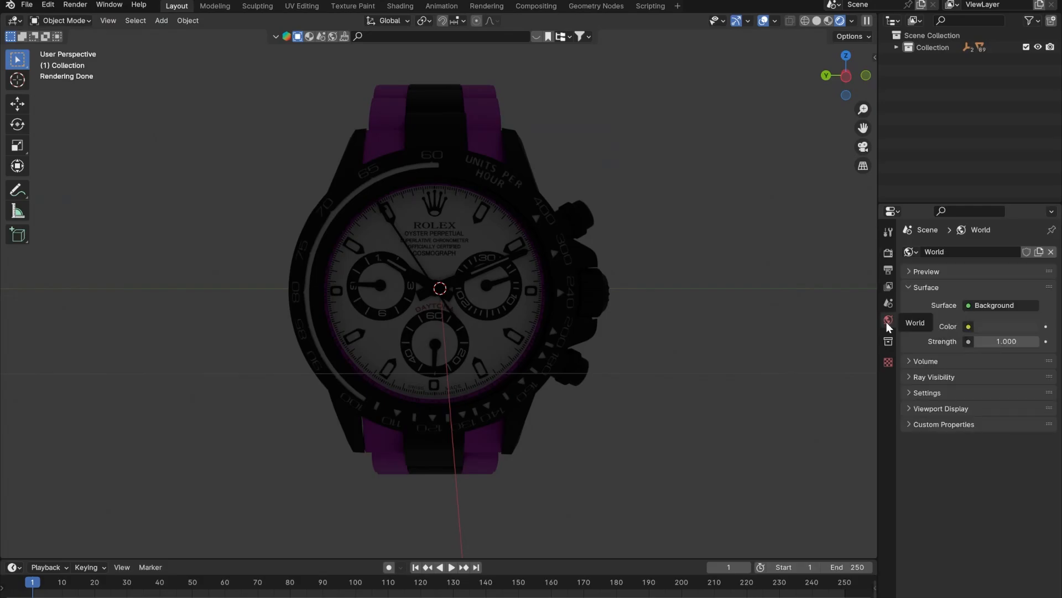
{"action": "left_click", "coordinate": [968, 326]}
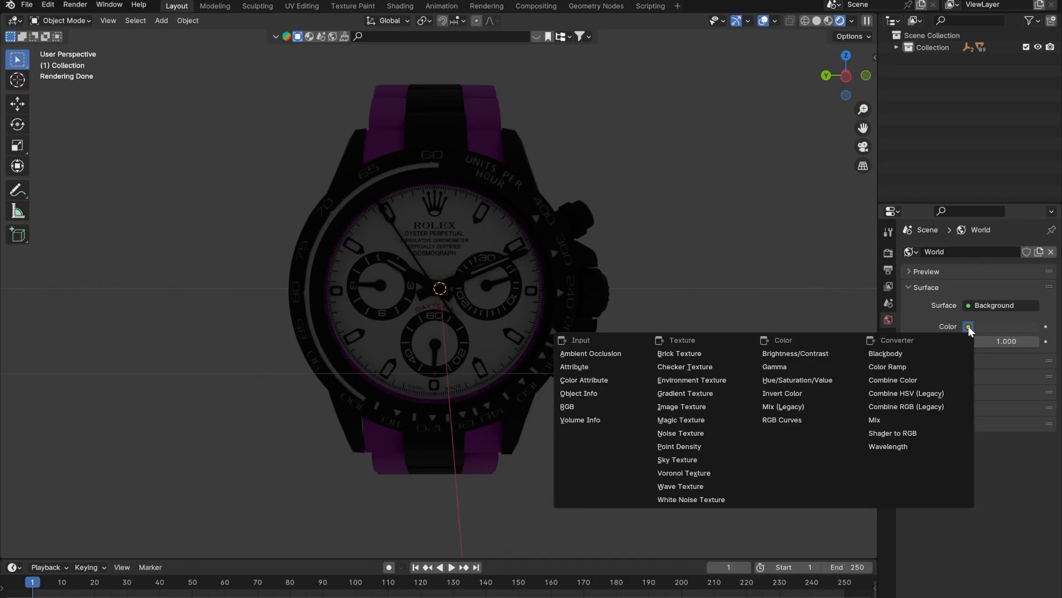
{"action": "left_click", "coordinate": [716, 380]}
{"action": "left_click", "coordinate": [1011, 340]}
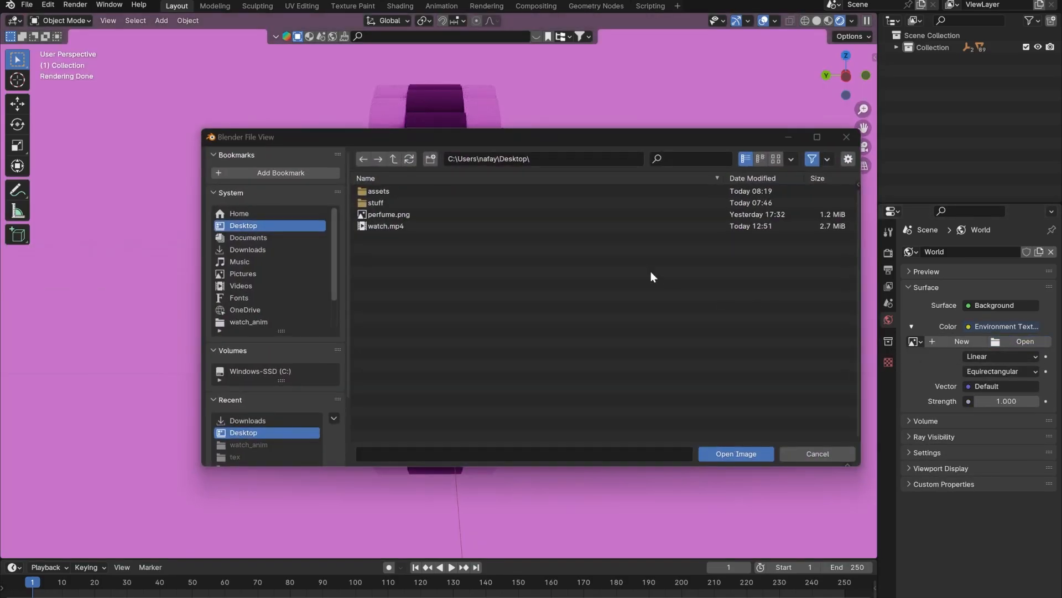
{"action": "left_click", "coordinate": [261, 248]}
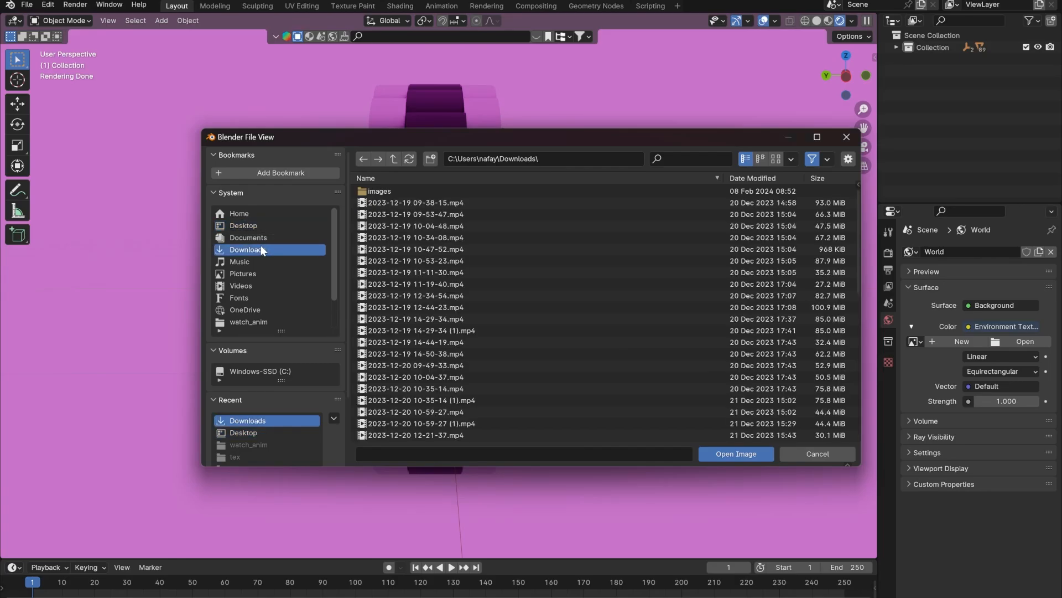
{"action": "scroll", "coordinate": [469, 292], "scroll_direction": "down", "scroll_amount": 10}
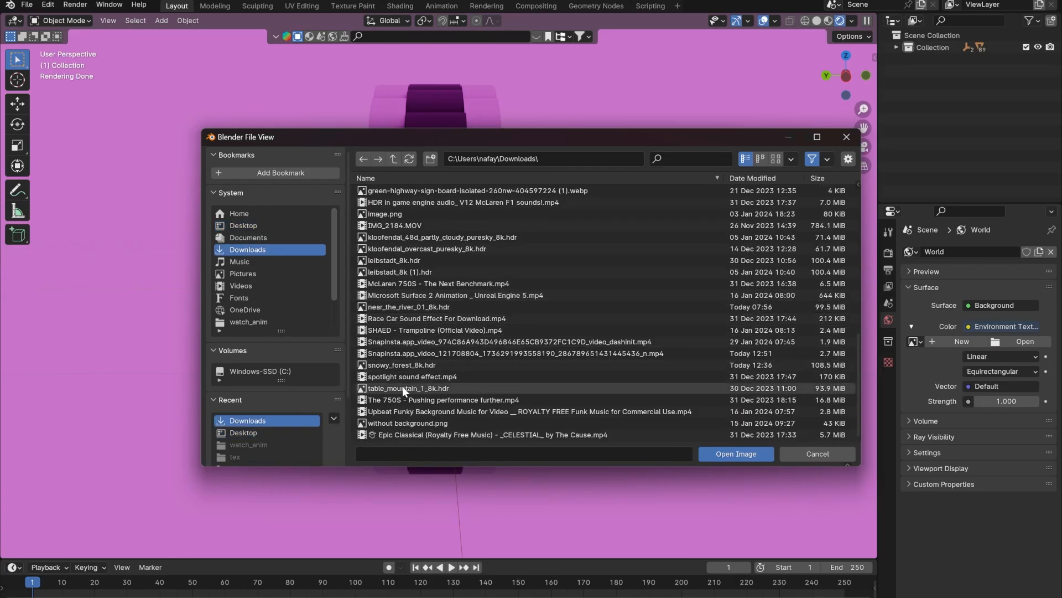
{"action": "left_click", "coordinate": [387, 306]}
{"action": "left_click", "coordinate": [719, 454]}
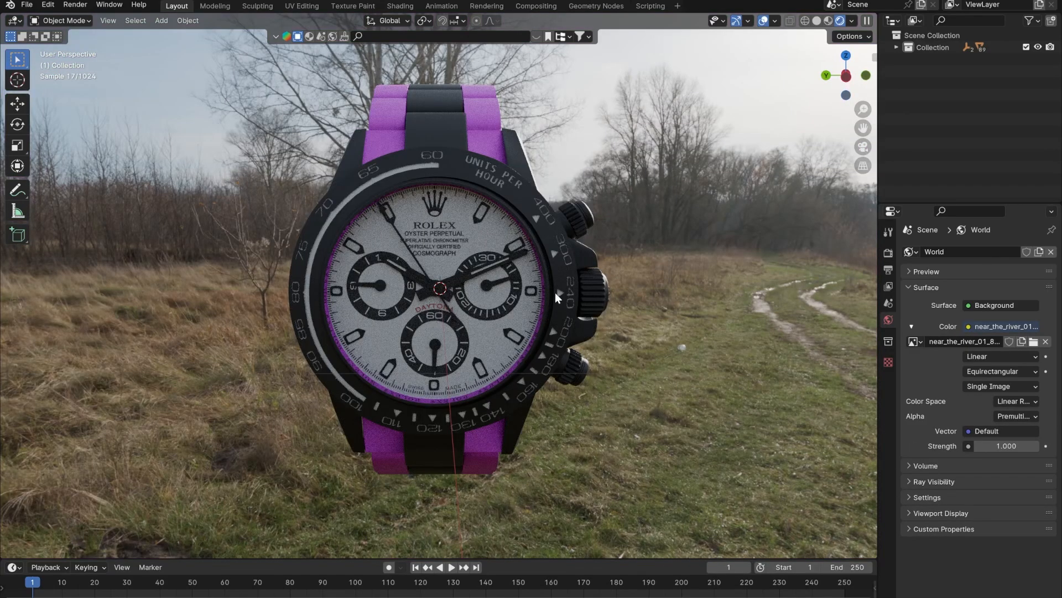
- Examine the HDRI-lit watch from the front and side and close up on the dial
{"action": "middle_click_drag", "start_coordinate": [556, 292], "coordinate": [836, 298]}
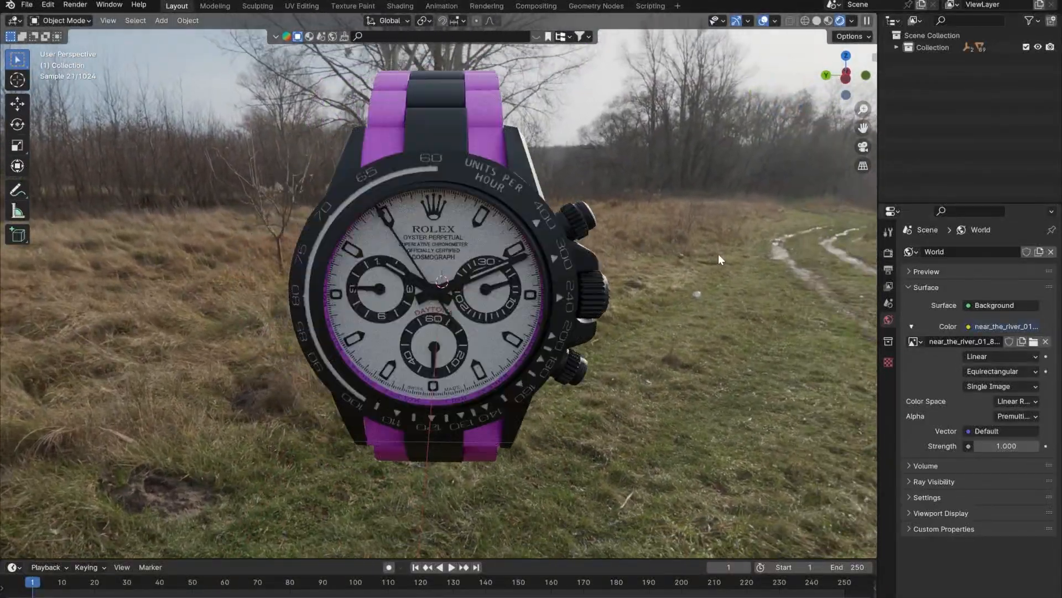
{"action": "middle_click_drag", "start_coordinate": [718, 253], "coordinate": [423, 193]}
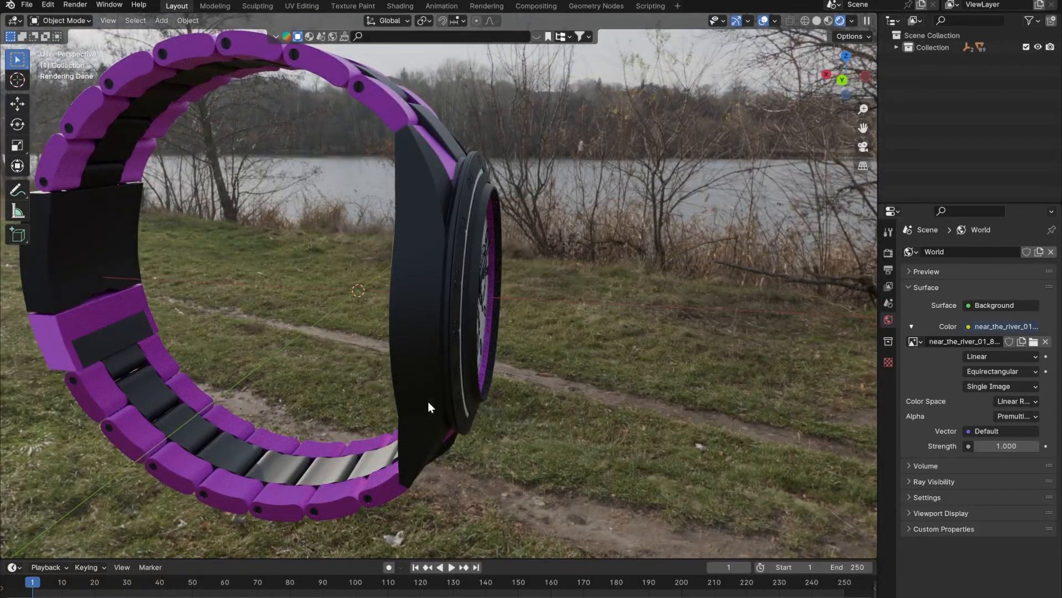
{"action": "middle_click_drag", "start_coordinate": [263, 366], "coordinate": [325, 336]}
{"action": "scroll", "coordinate": [325, 336], "scroll_direction": "up", "scroll_amount": 5}
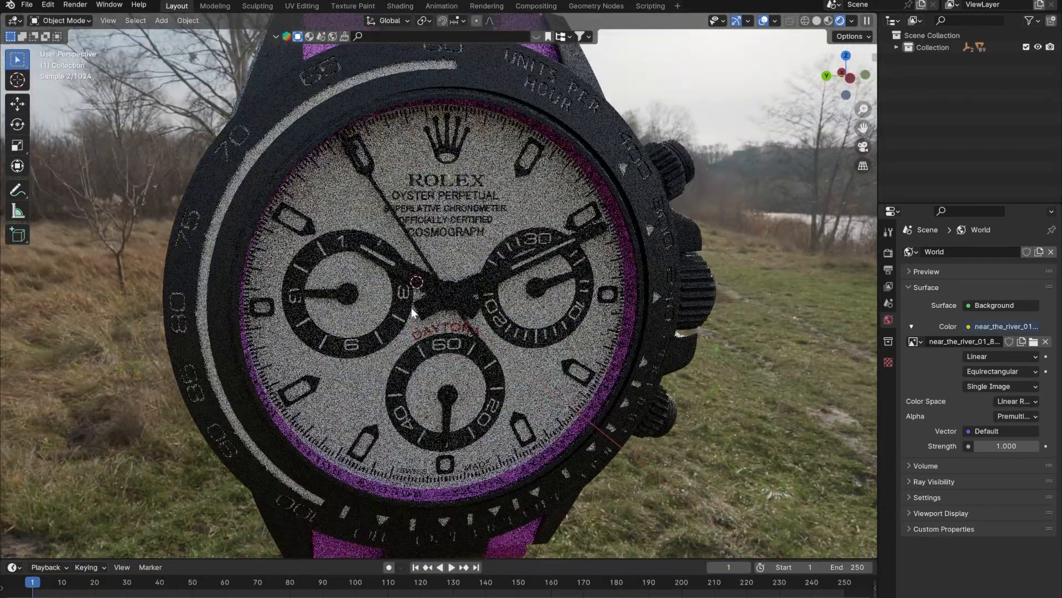
{"action": "scroll", "coordinate": [377, 309], "scroll_direction": "up", "scroll_amount": 5}
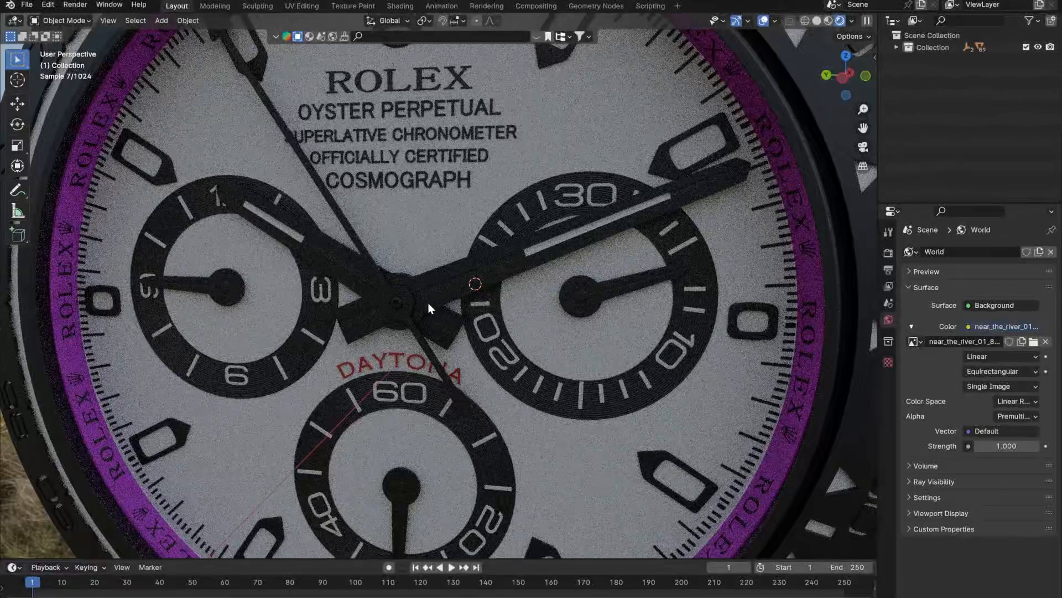
{"action": "scroll", "coordinate": [373, 301], "scroll_direction": "up", "scroll_amount": 2}
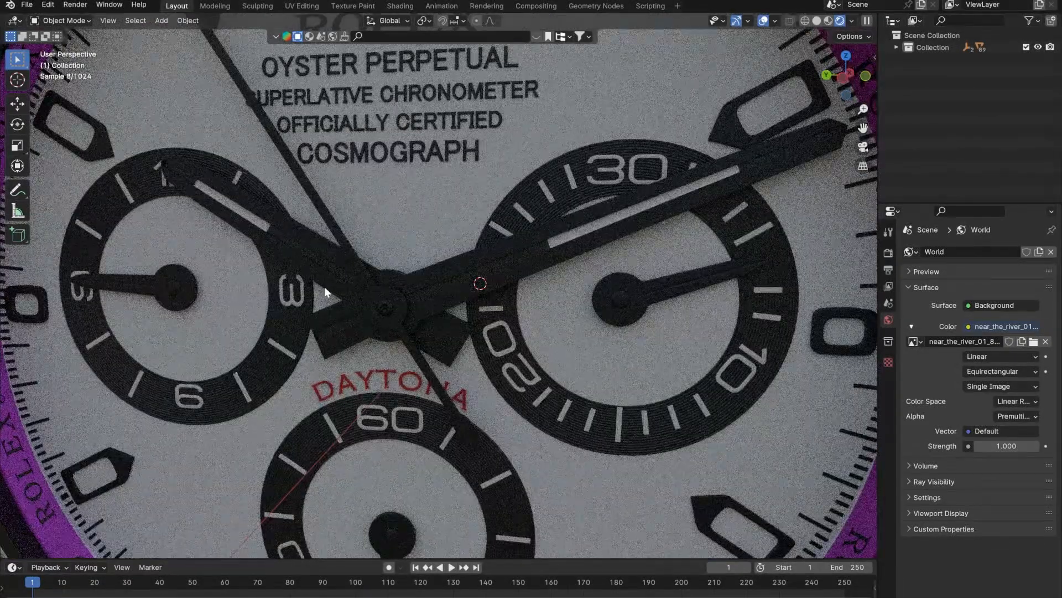
{"action": "scroll", "coordinate": [406, 317], "scroll_direction": "down", "scroll_amount": 5}
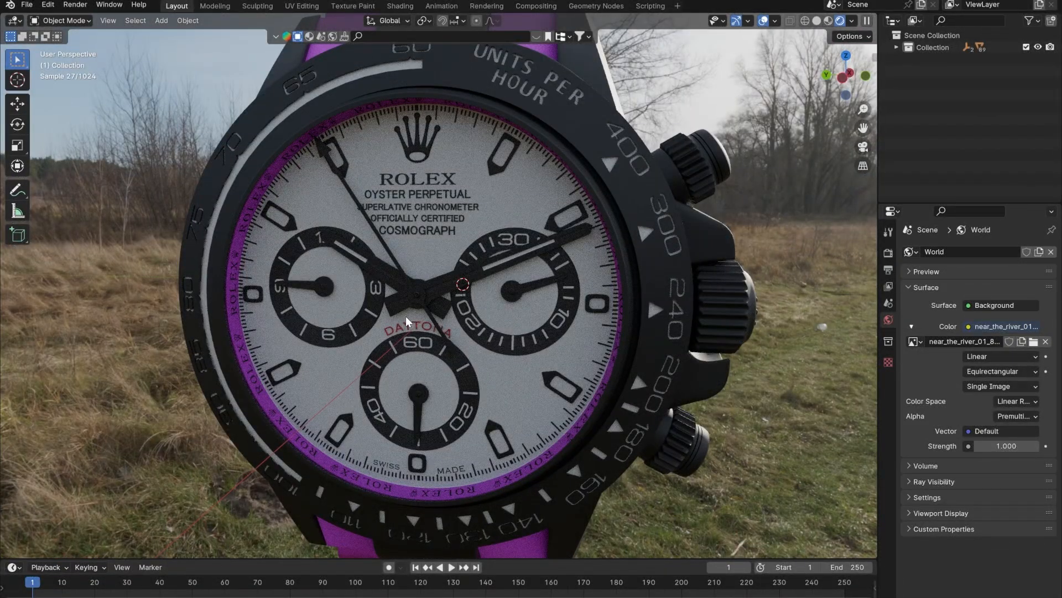
{"action": "middle_click_drag", "start_coordinate": [586, 304], "coordinate": [544, 306]}
{"action": "scroll", "coordinate": [544, 305], "scroll_direction": "up", "scroll_amount": 3}
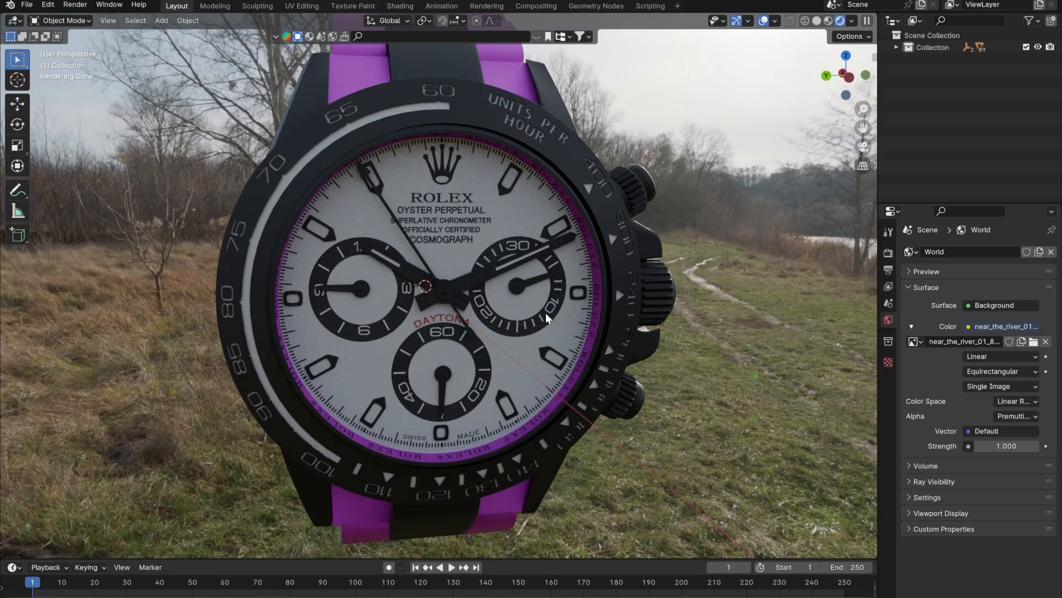
- Select the watch case behind the bezel and open its material properties
{"action": "left_click", "coordinate": [242, 313]}
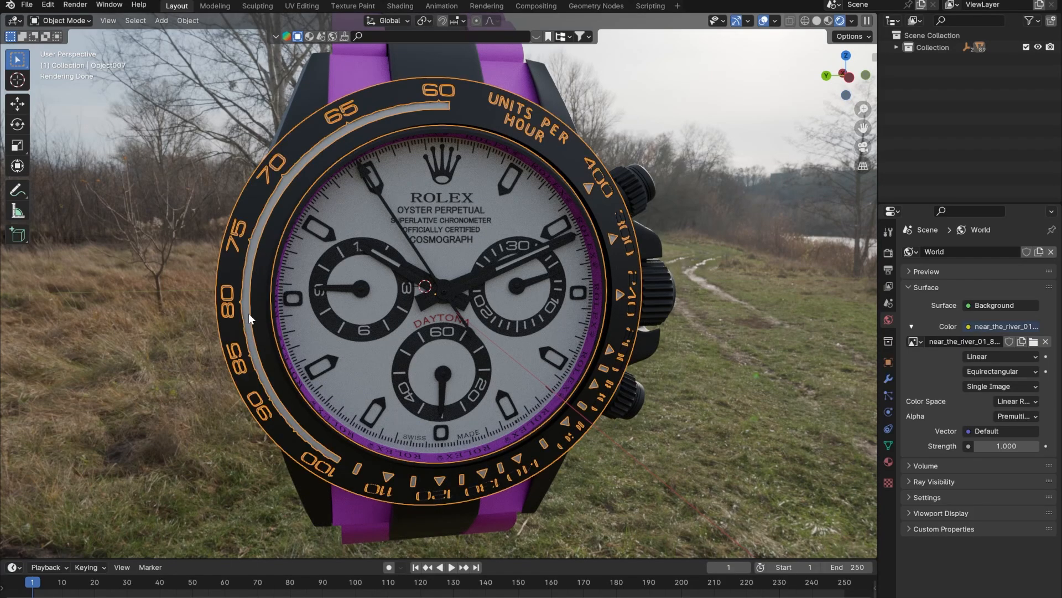
{"action": "left_click", "coordinate": [245, 312]}
{"action": "left_click", "coordinate": [230, 268]}
{"action": "middle_click_drag", "start_coordinate": [378, 309], "coordinate": [440, 314]}
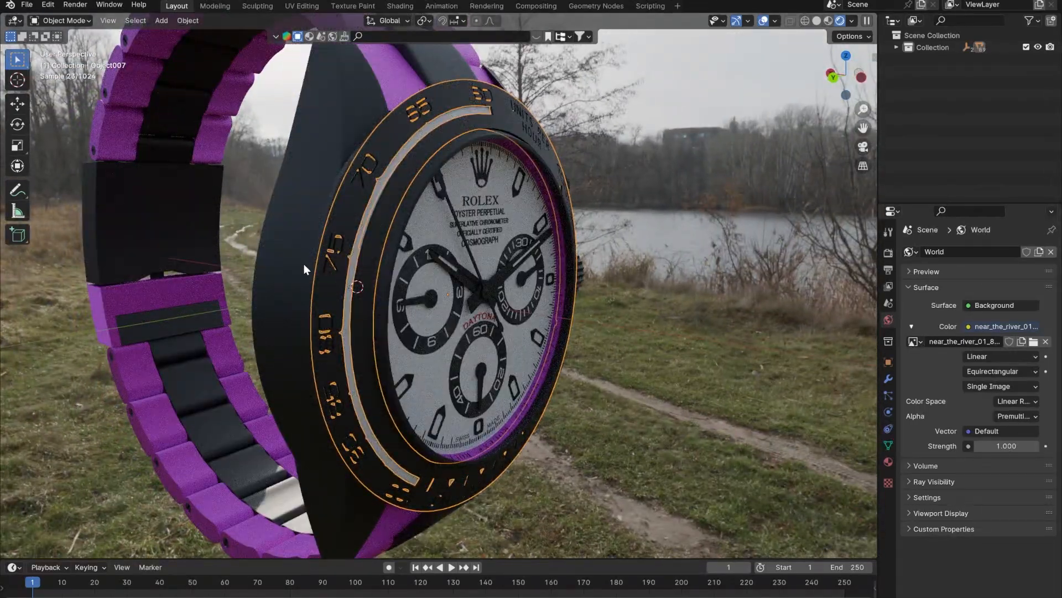
{"action": "left_click", "coordinate": [283, 236]}
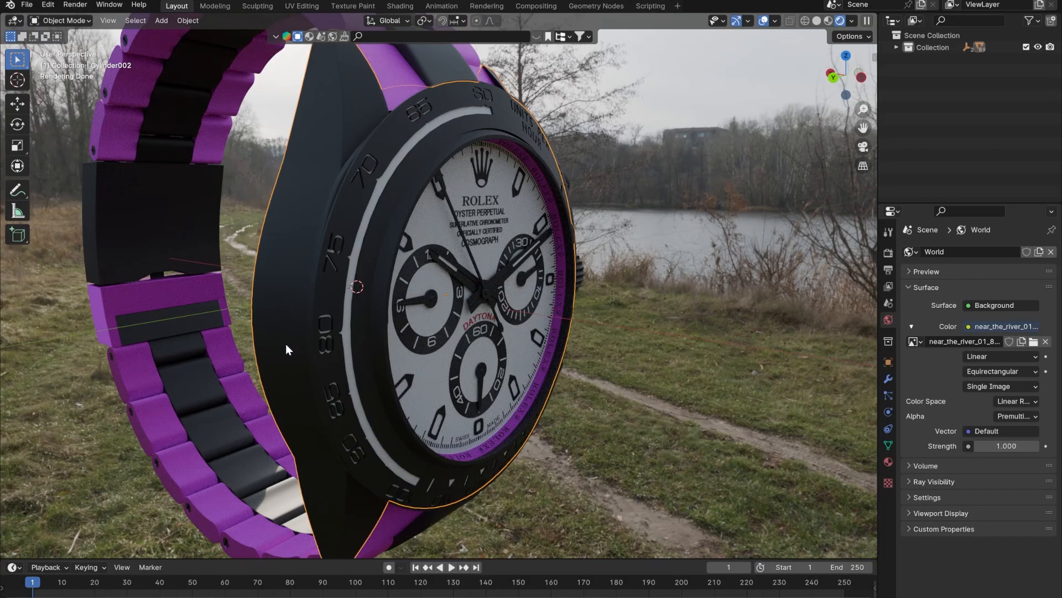
{"action": "left_click", "coordinate": [889, 462]}
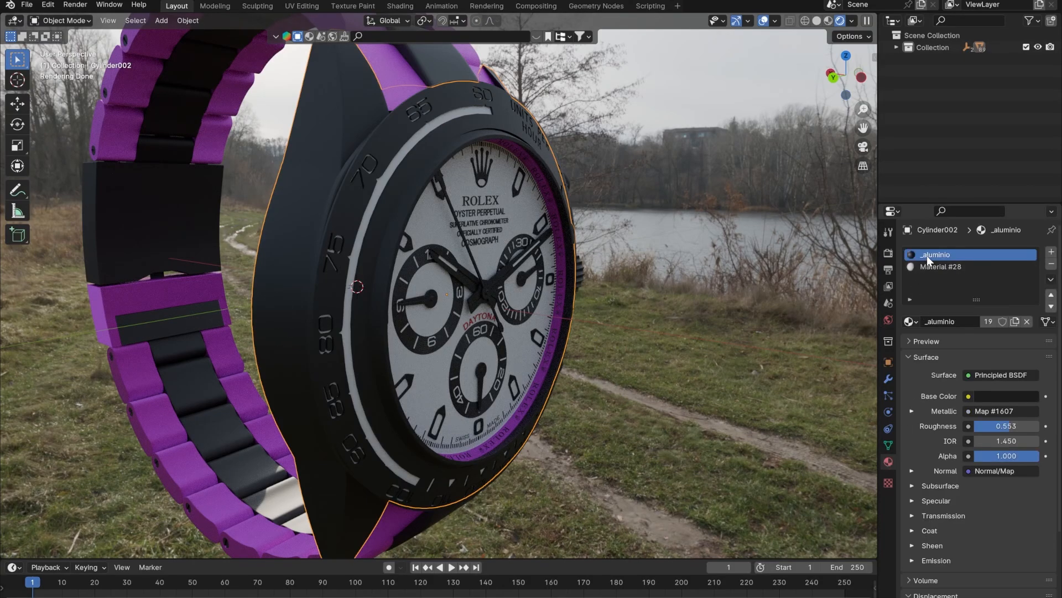
- Switch to the Shading workspace and set its viewport to Rendered shading with the watch in view
{"action": "left_click", "coordinate": [357, 191]}
{"action": "left_click", "coordinate": [321, 195]}
{"action": "left_click", "coordinate": [400, 6]}
{"action": "scroll", "coordinate": [513, 249], "scroll_direction": "up", "scroll_amount": 5}
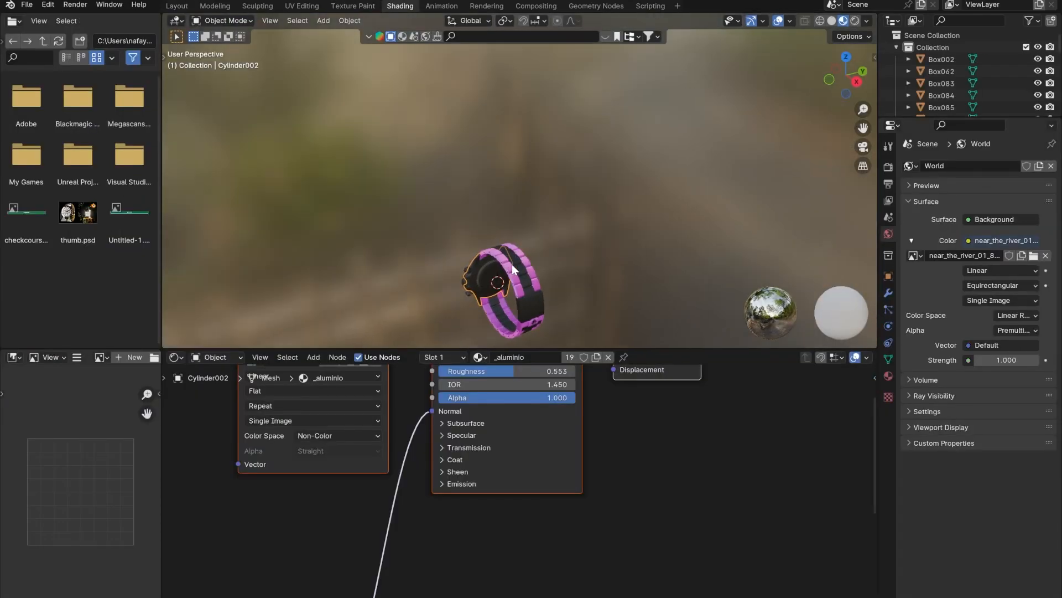
{"action": "middle_click_drag", "start_coordinate": [512, 264], "coordinate": [605, 266]}
{"action": "scroll", "coordinate": [514, 249], "scroll_direction": "up", "scroll_amount": 6}
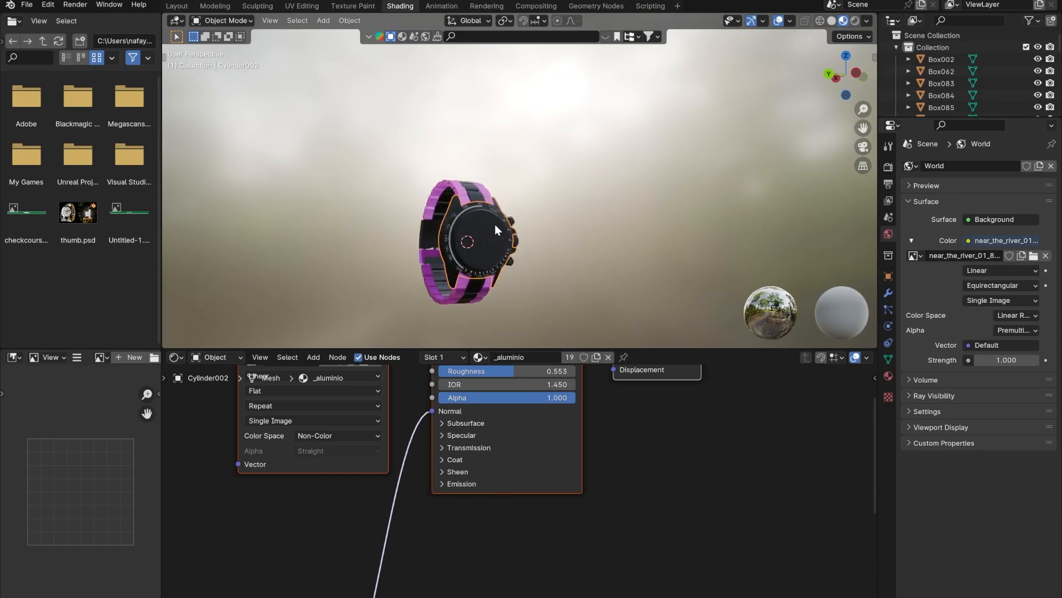
{"action": "middle_click_drag", "start_coordinate": [541, 237], "coordinate": [550, 228], "text": "shift"}
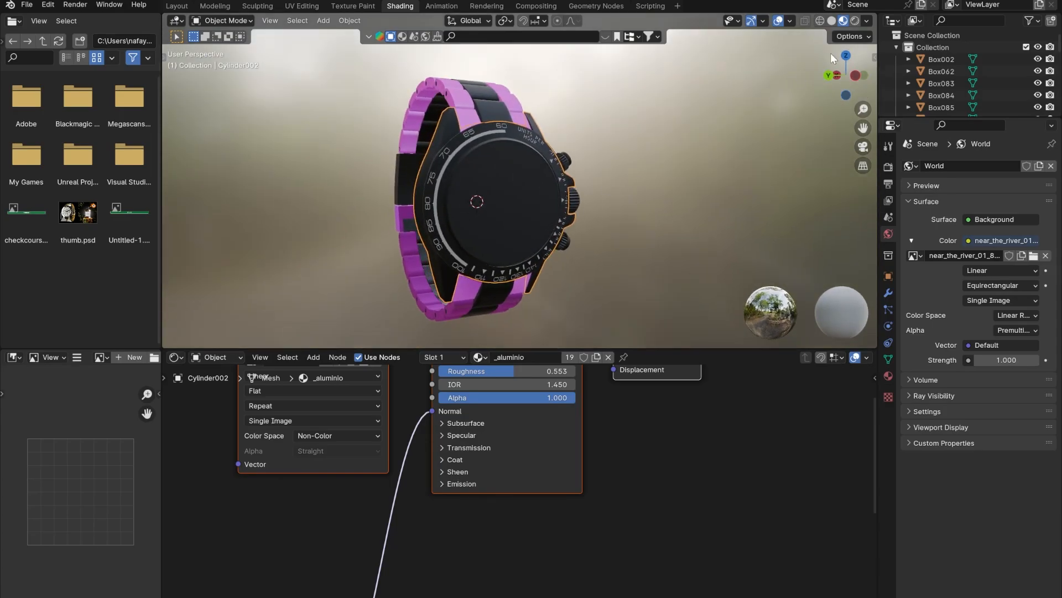
{"action": "left_click", "coordinate": [856, 21]}
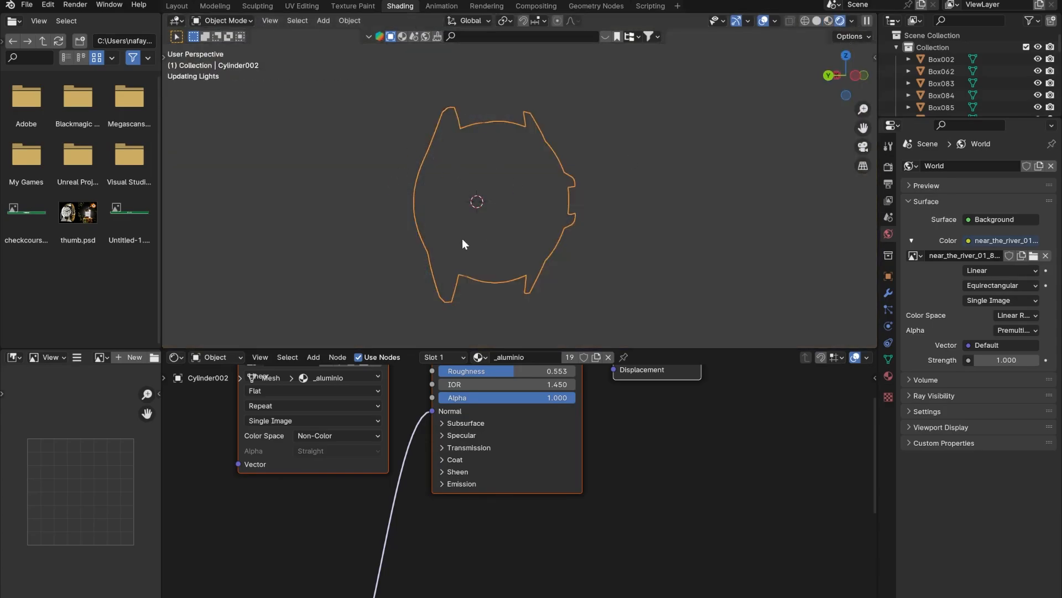
{"action": "scroll", "coordinate": [470, 268], "scroll_direction": "up", "scroll_amount": 2}
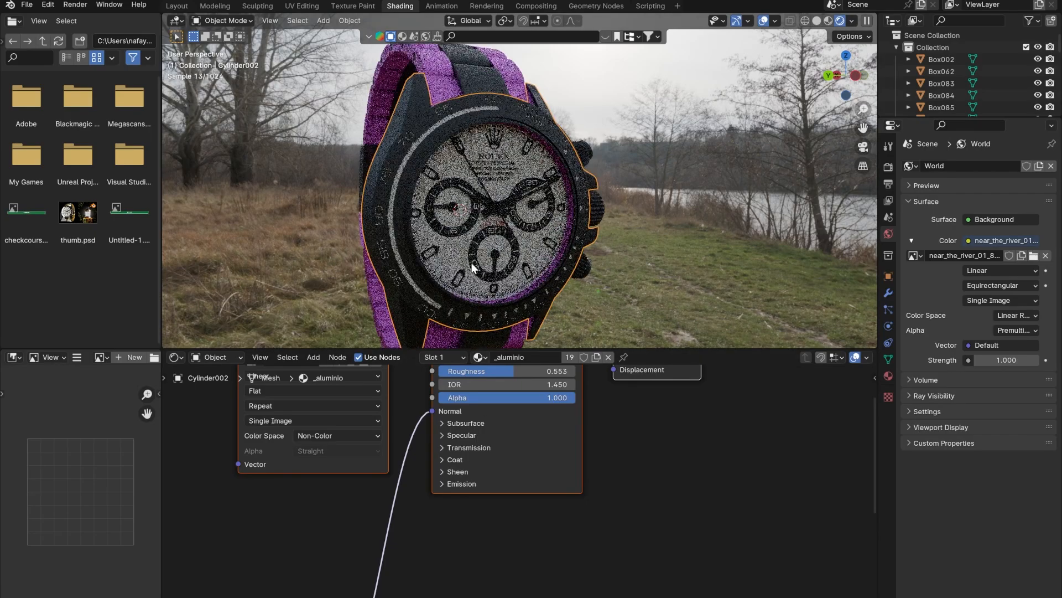
{"action": "middle_click_drag", "start_coordinate": [470, 267], "coordinate": [533, 251], "text": "shift"}
- In the _aluminio material, move the Normal/Map node up to just beneath the Map #1607 node
{"action": "scroll", "coordinate": [414, 546], "scroll_direction": "down", "scroll_amount": 5}
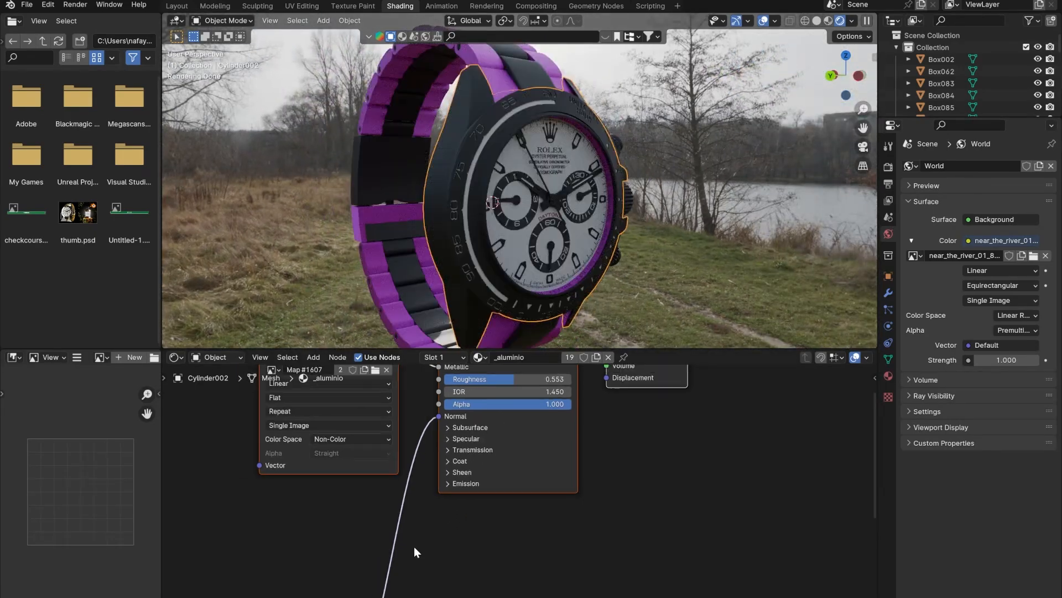
{"action": "middle_click_drag", "start_coordinate": [445, 535], "coordinate": [496, 513]}
{"action": "scroll", "coordinate": [495, 513], "scroll_direction": "up", "scroll_amount": 4}
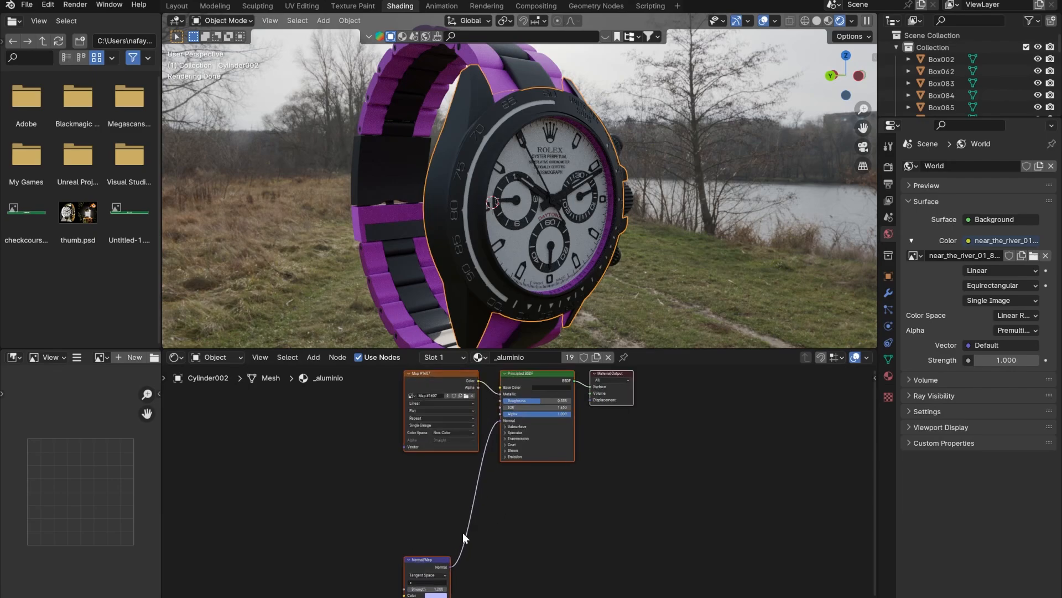
{"action": "left_click_drag", "start_coordinate": [431, 552], "coordinate": [443, 469]}
{"action": "right_click", "coordinate": [433, 535]}
{"action": "left_click", "coordinate": [433, 536]}
{"action": "scroll", "coordinate": [481, 446], "scroll_direction": "up", "scroll_amount": 2}
{"action": "middle_click_drag", "start_coordinate": [471, 497], "coordinate": [467, 502]}
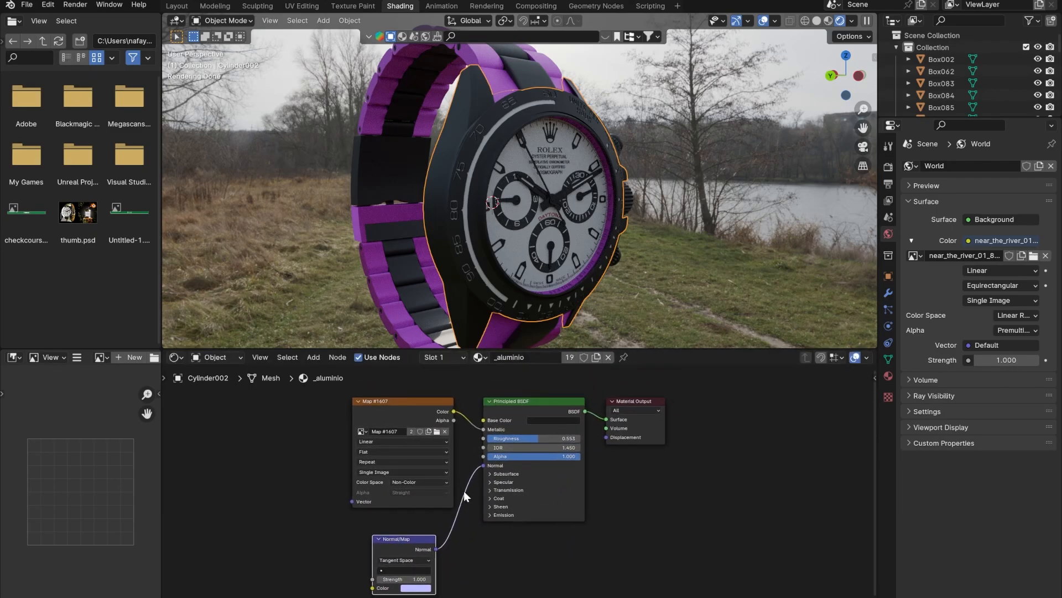
- Delete the Map #1607 node feeding Metallic and move the Normal/Map node closer to the Principled BSDF
{"action": "scroll", "coordinate": [463, 490], "scroll_direction": "up", "scroll_amount": 2}
{"action": "middle_click_drag", "start_coordinate": [458, 440], "coordinate": [457, 485]}
{"action": "left_click", "coordinate": [509, 436]}
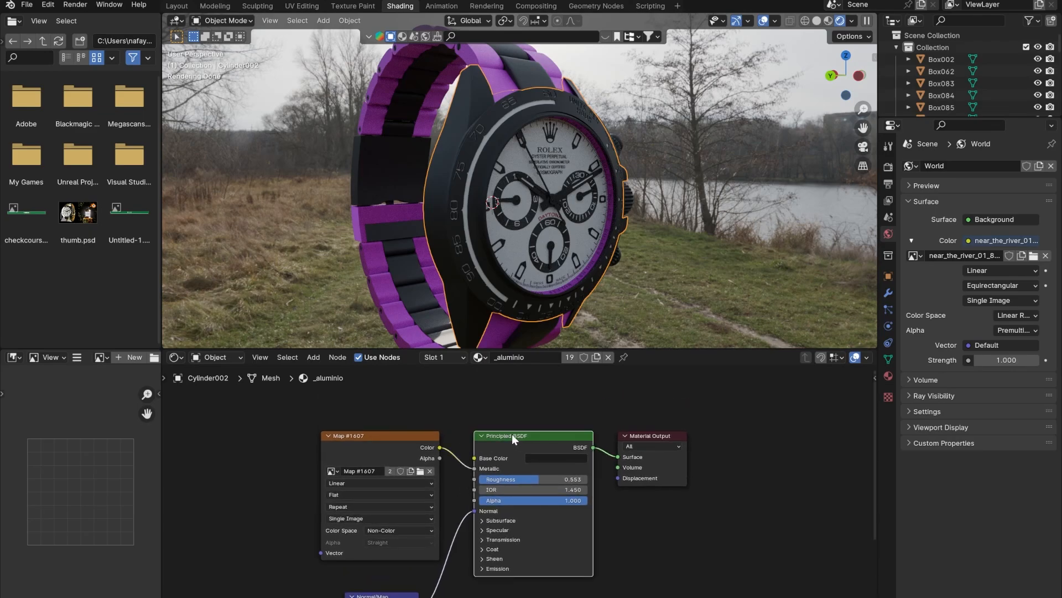
{"action": "left_click", "coordinate": [635, 437]}
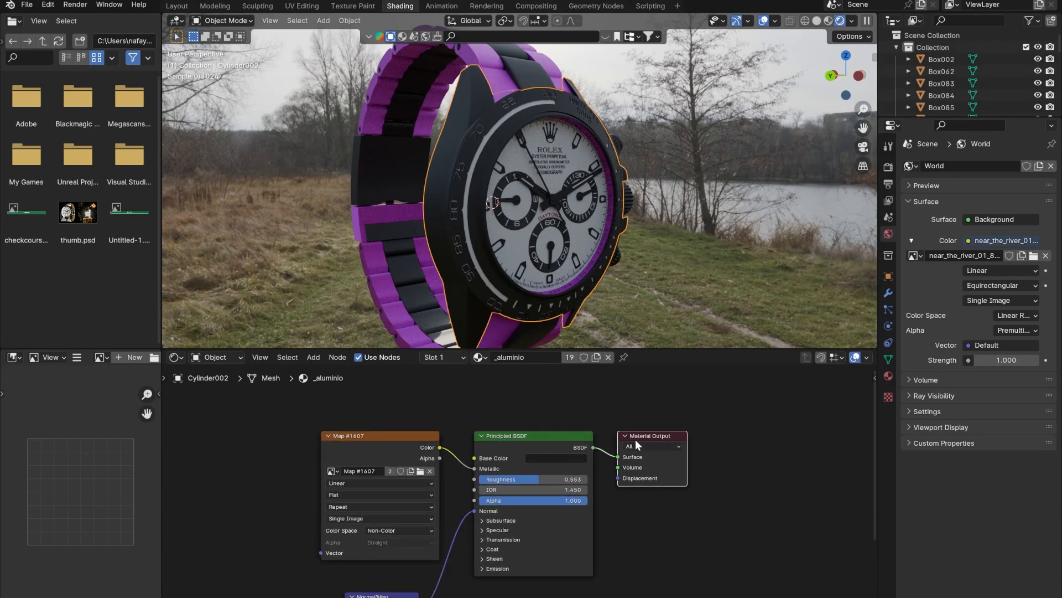
{"action": "scroll", "coordinate": [447, 479], "scroll_direction": "up", "scroll_amount": 4}
{"action": "middle_click_drag", "start_coordinate": [448, 480], "coordinate": [525, 448]}
{"action": "left_click", "coordinate": [456, 389]}
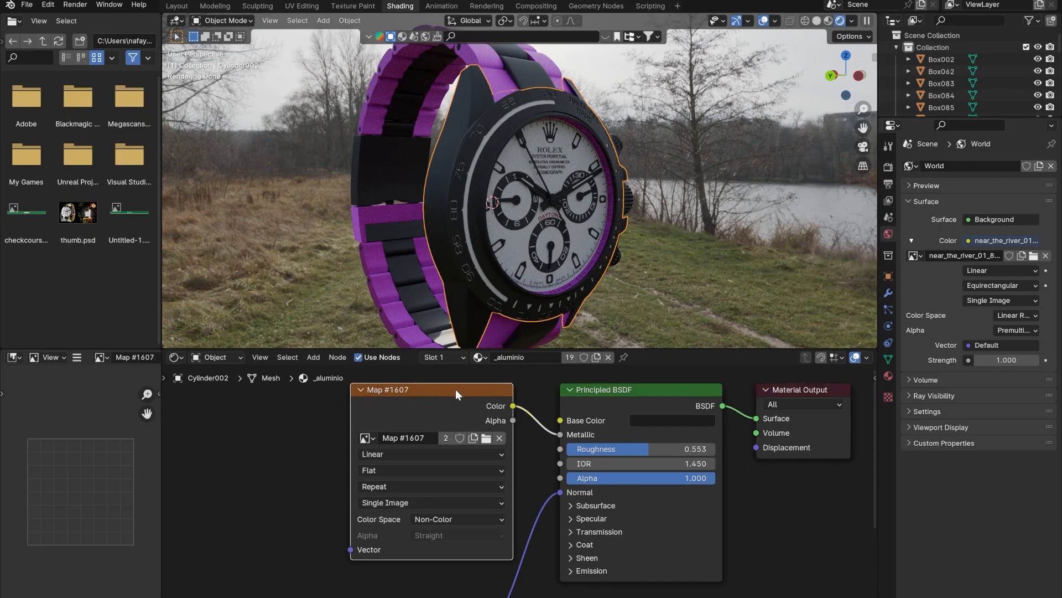
{"action": "scroll", "coordinate": [394, 417], "scroll_direction": "down", "scroll_amount": 1}
{"action": "key", "text": "Delete"}
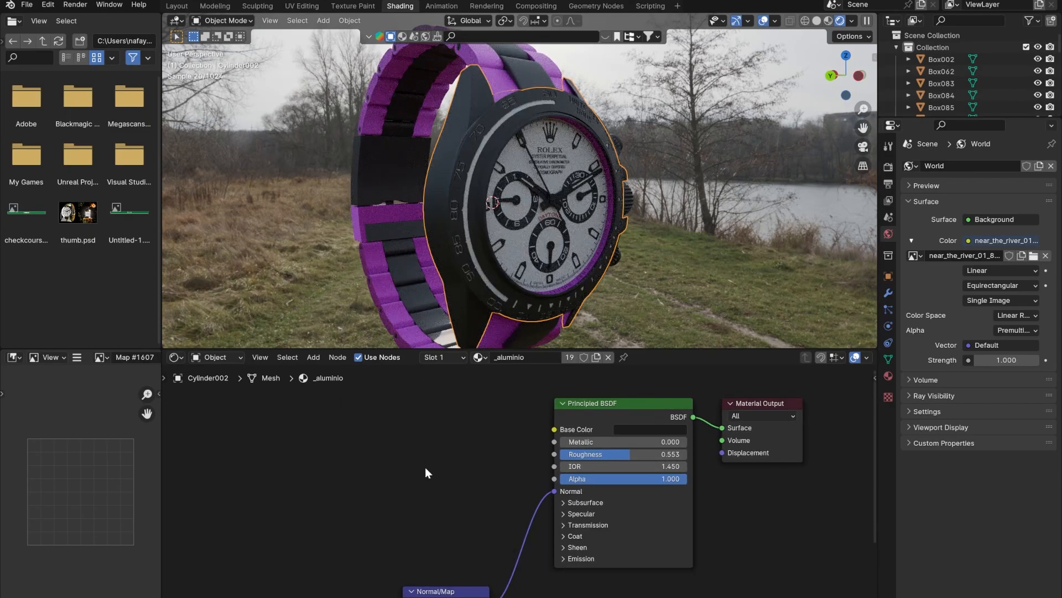
{"action": "middle_click_drag", "start_coordinate": [425, 467], "coordinate": [379, 413]}
{"action": "left_click_drag", "start_coordinate": [386, 515], "coordinate": [391, 459]}
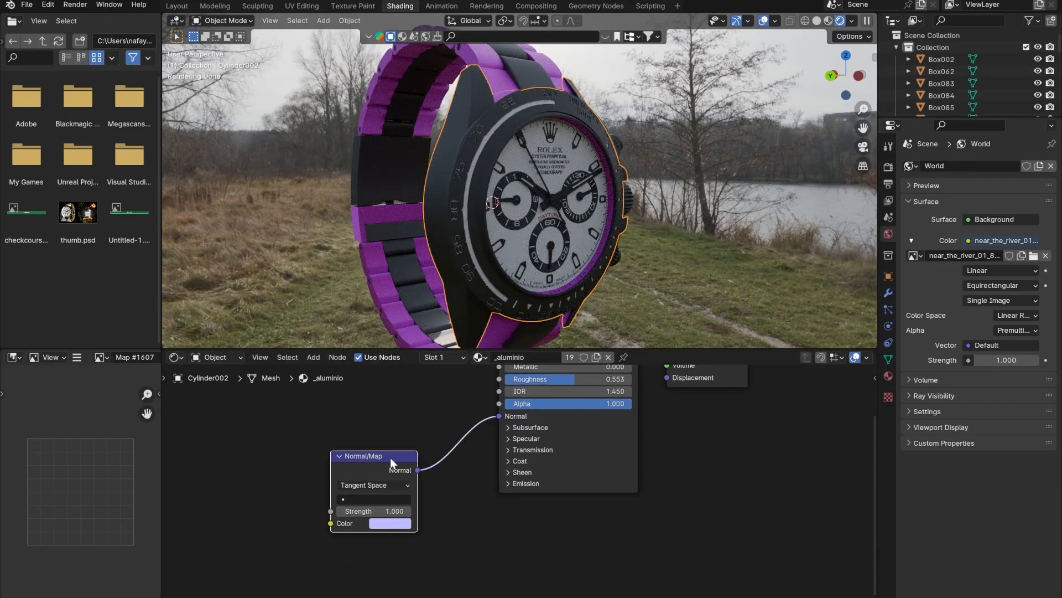
- Delete the _aluminio material's Normal/Map node and set its Principled BSDF to Metallic 1.000 and Roughness 0.100
{"action": "key", "text": "Delete"}
{"action": "scroll", "coordinate": [483, 429], "scroll_direction": "up", "scroll_amount": 3}
{"action": "middle_click_drag", "start_coordinate": [462, 419], "coordinate": [474, 507]}
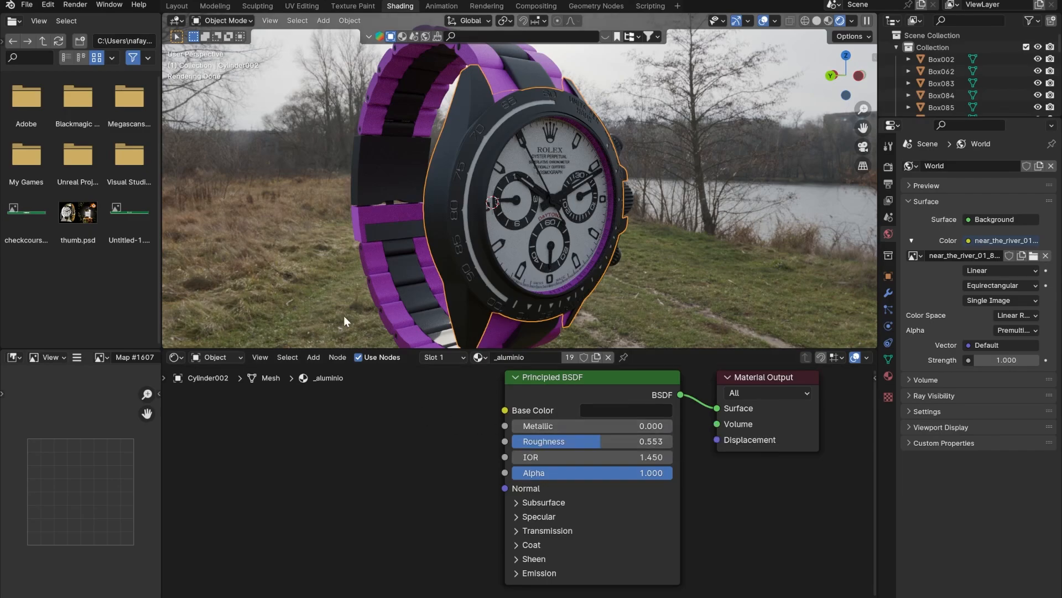
{"action": "mouse_move", "coordinate": [542, 429]}
{"action": "left_mouse_down"}
{"action": "mouse_move", "coordinate": [673, 426]}
{"action": "mouse_move", "coordinate": [556, 441]}
{"action": "left_mouse_up"}
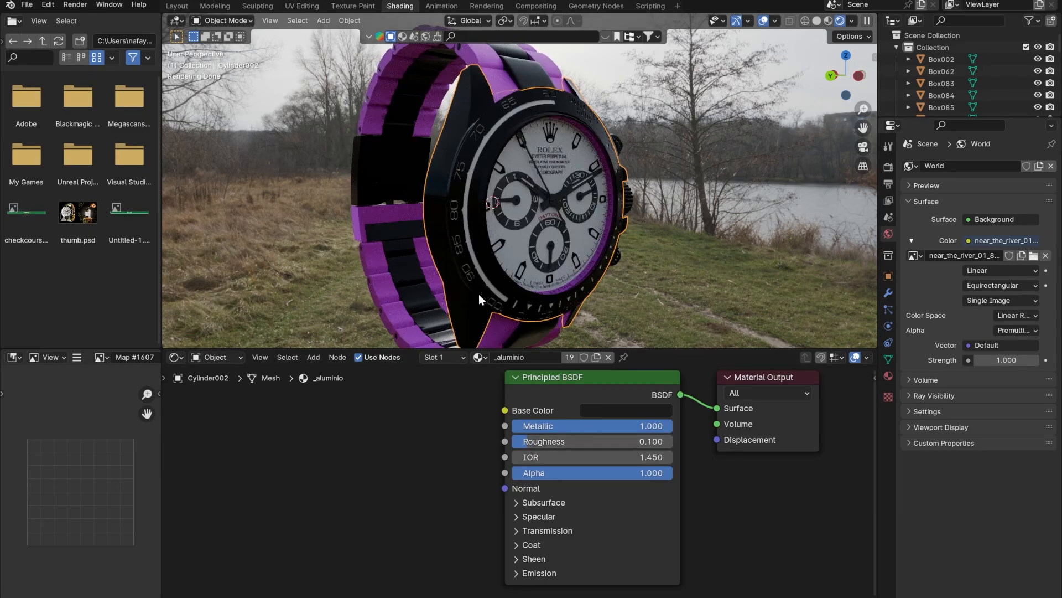
- Change the _aluminio material's base color to light grey and check the metal up close on the bezel
{"action": "left_click", "coordinate": [622, 410]}
{"action": "left_click_drag", "start_coordinate": [727, 293], "coordinate": [728, 184]}
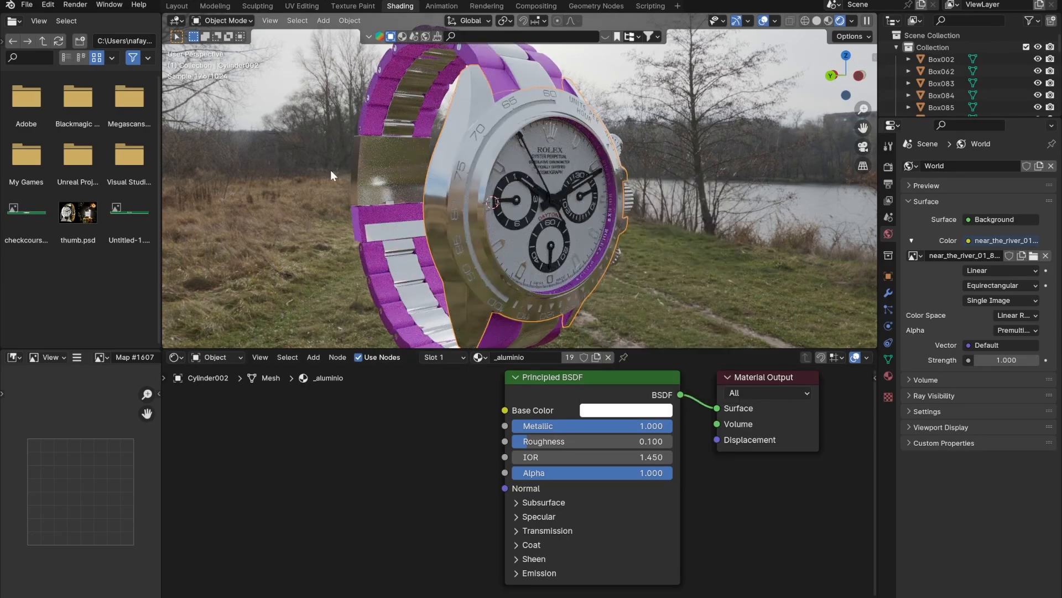
{"action": "left_click", "coordinate": [636, 410]}
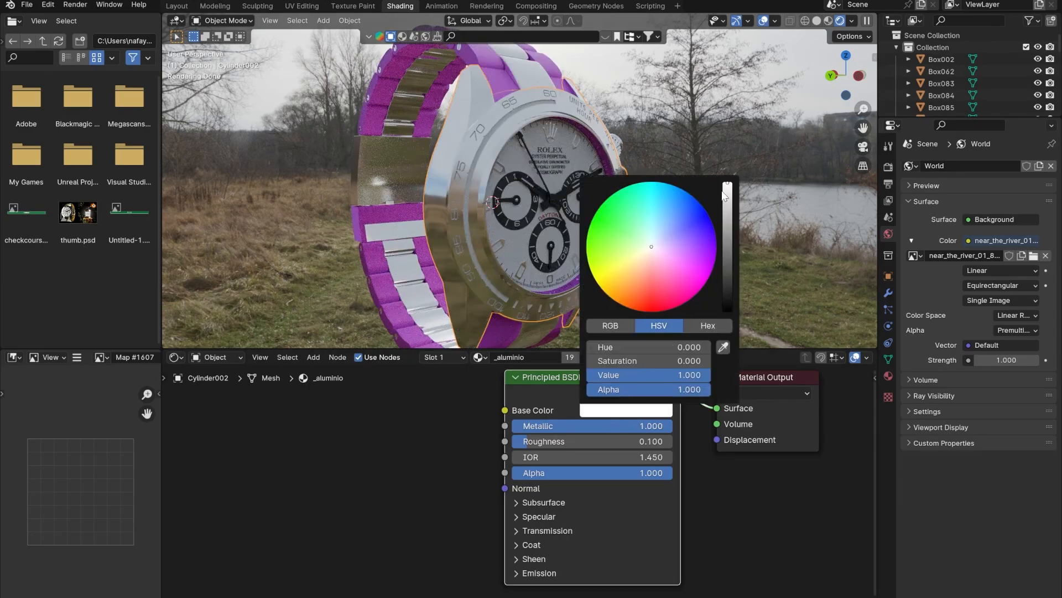
{"action": "left_click_drag", "start_coordinate": [727, 195], "coordinate": [728, 220]}
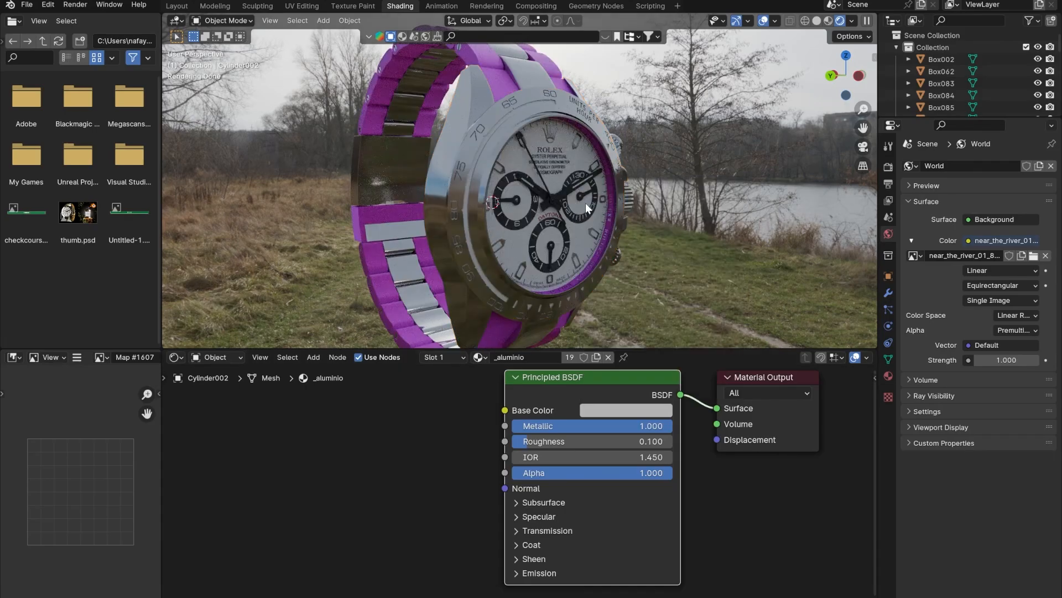
{"action": "middle_click_drag", "start_coordinate": [585, 202], "coordinate": [412, 210]}
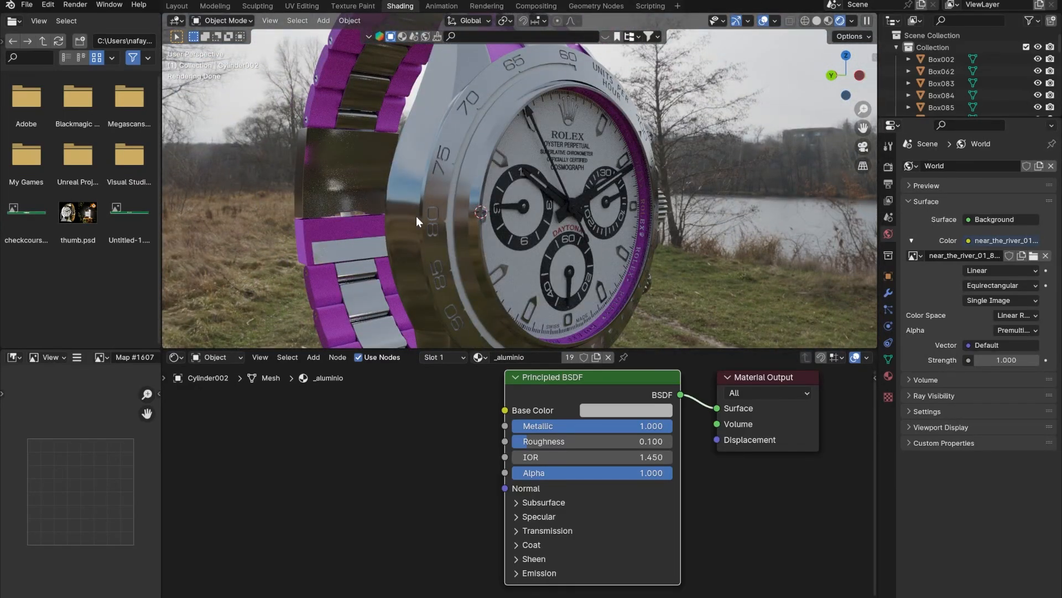
{"action": "scroll", "coordinate": [423, 209], "scroll_direction": "up", "scroll_amount": 3}
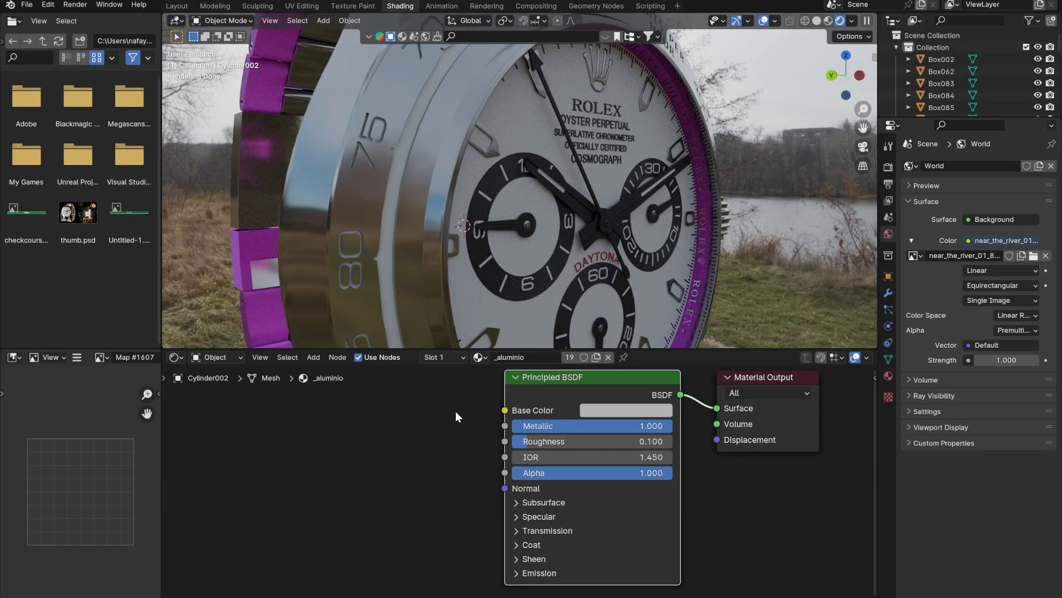
- Search the online material library for "metal" and preview the results through the second page
{"action": "left_click", "coordinate": [488, 37]}
{"action": "left_click", "coordinate": [402, 37]}
{"action": "left_click", "coordinate": [487, 36]}
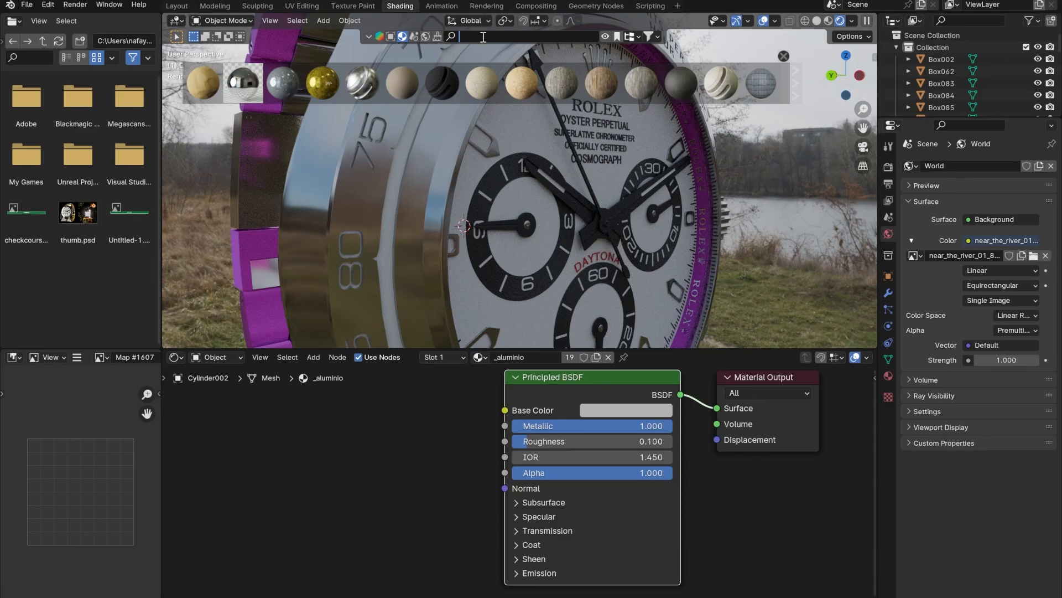
{"action": "key", "text": "Return"}
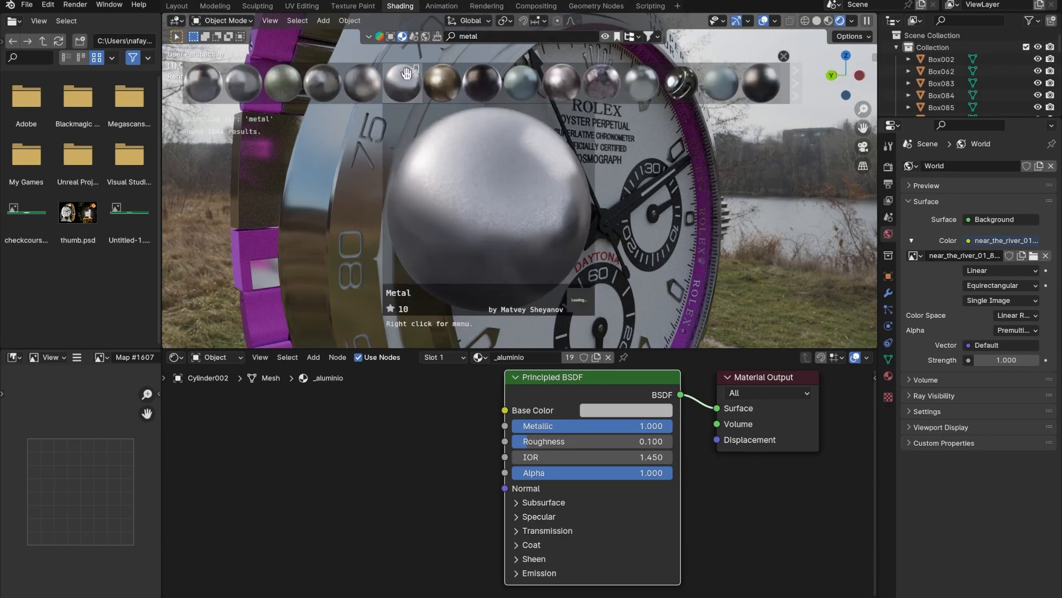
{"action": "mouse_move", "coordinate": [241, 89]}
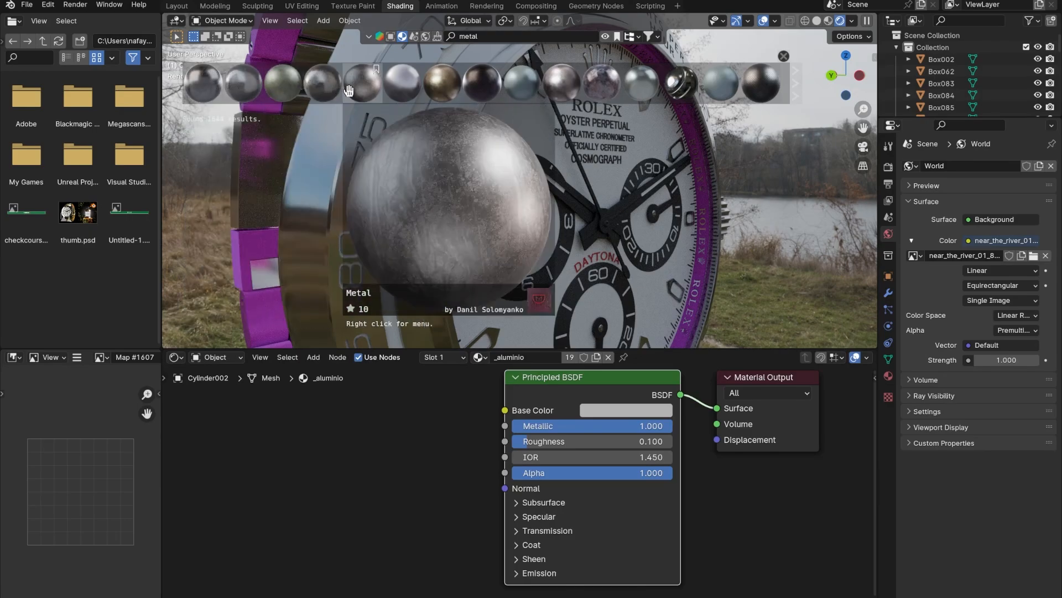
{"action": "mouse_move", "coordinate": [404, 92]}
{"action": "mouse_move", "coordinate": [514, 97]}
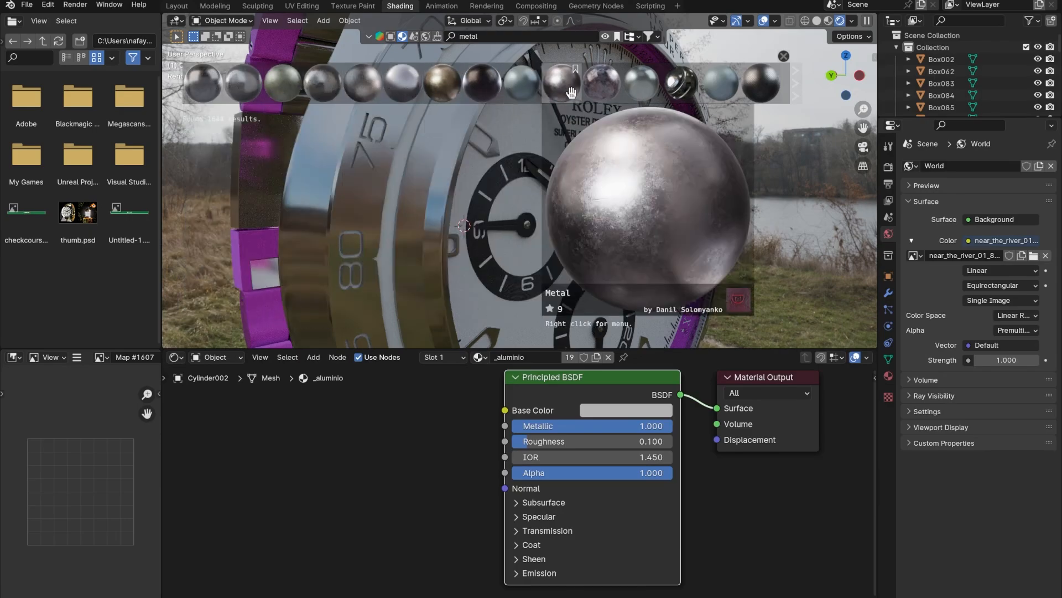
{"action": "mouse_move", "coordinate": [640, 95]}
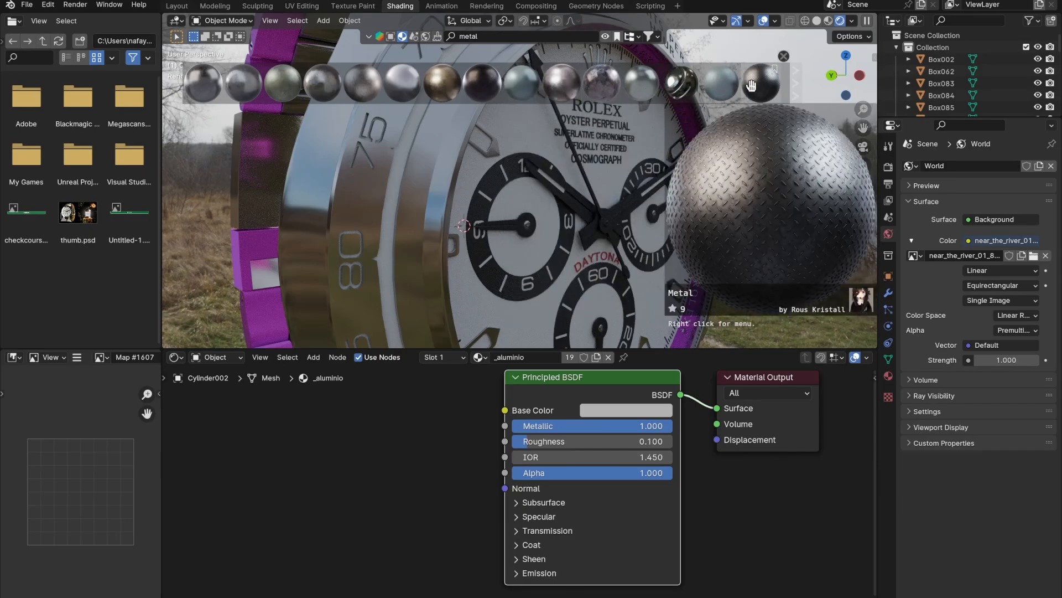
{"action": "left_click", "coordinate": [795, 83]}
{"action": "mouse_move", "coordinate": [525, 89]}
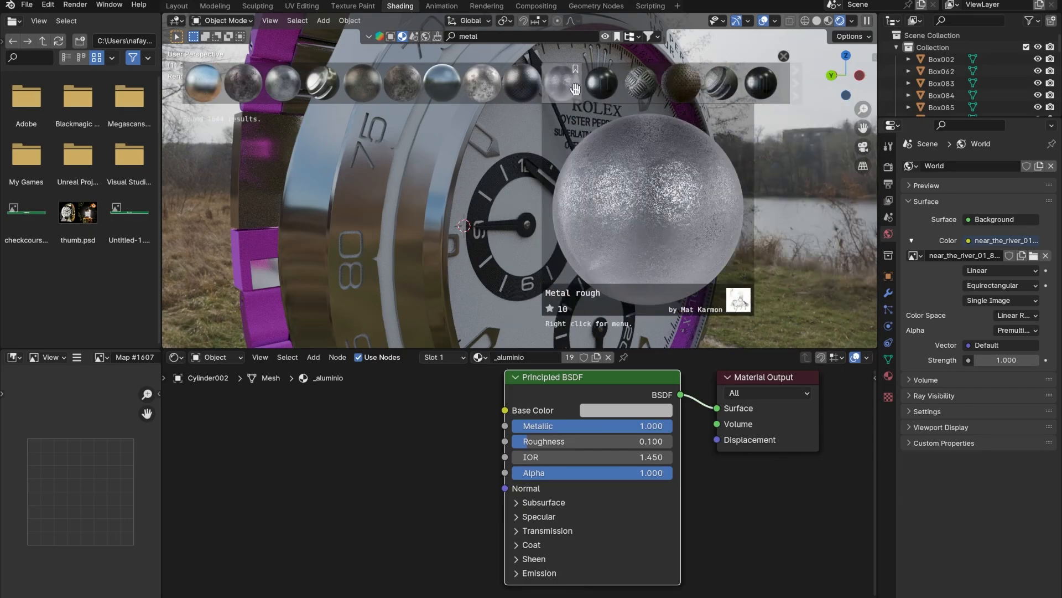
{"action": "mouse_move", "coordinate": [430, 81]}
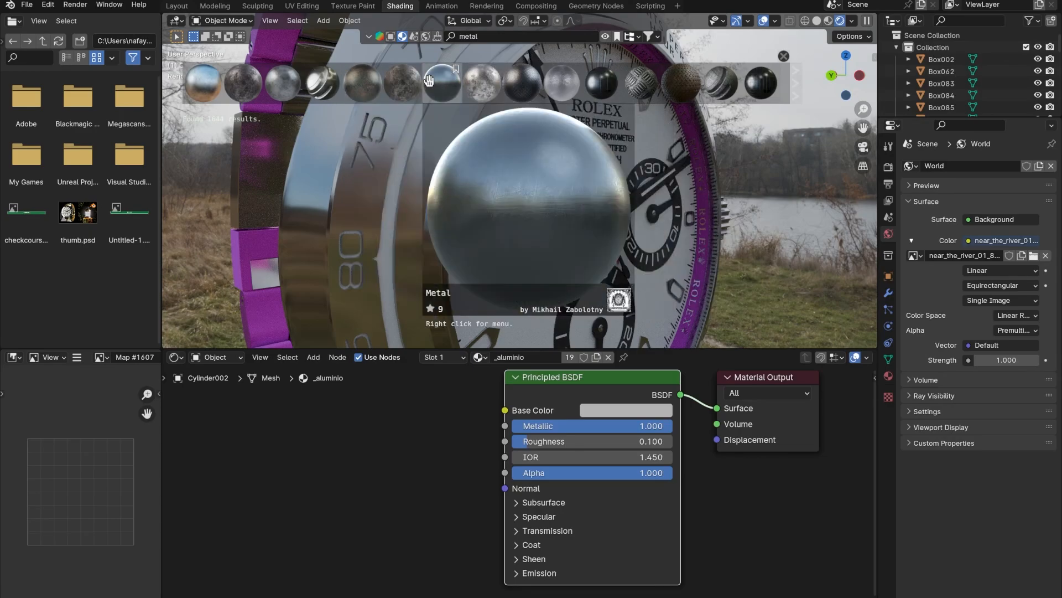
{"action": "mouse_move", "coordinate": [319, 91]}
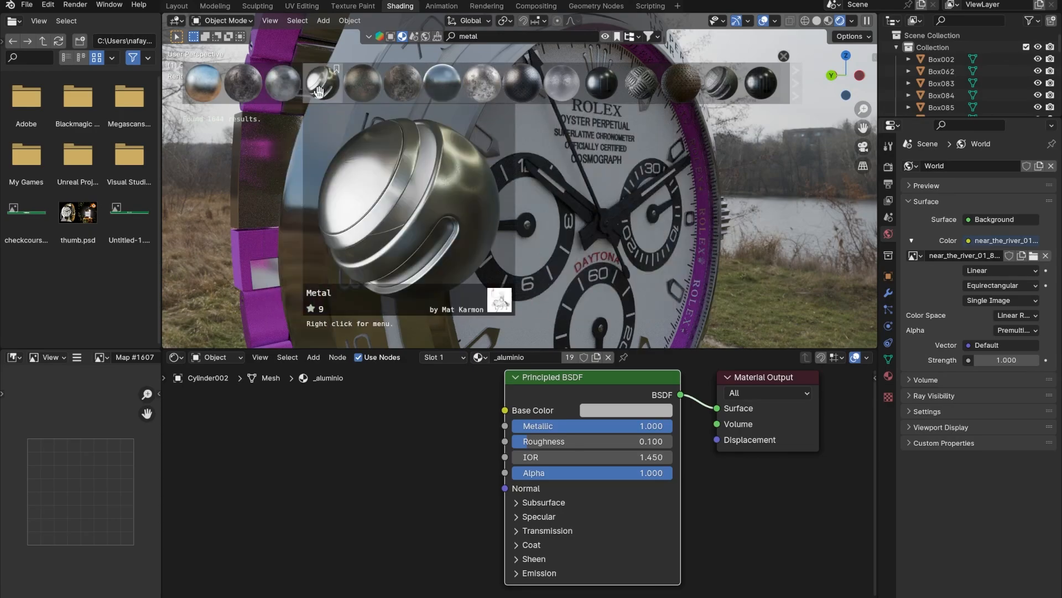
- Try the bright Metal material with the shader-ball preview on the watch case and inspect it around the crown
{"action": "left_click", "coordinate": [318, 91]}
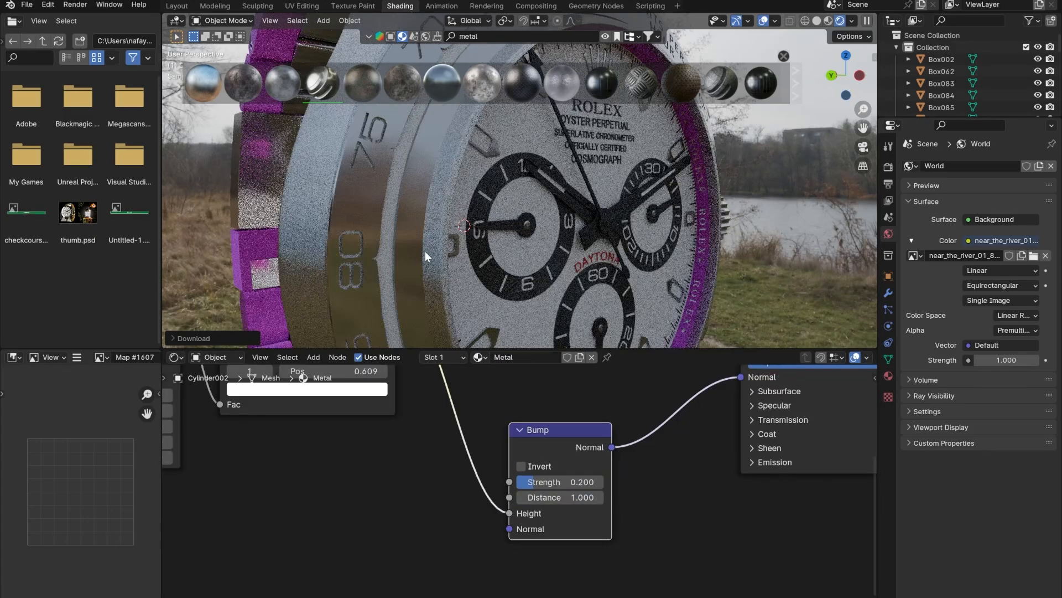
{"action": "scroll", "coordinate": [424, 248], "scroll_direction": "up", "scroll_amount": 2}
{"action": "middle_click_drag", "start_coordinate": [422, 245], "coordinate": [370, 241]}
{"action": "scroll", "coordinate": [519, 252], "scroll_direction": "down", "scroll_amount": 6}
{"action": "middle_click_drag", "start_coordinate": [519, 252], "coordinate": [372, 243]}
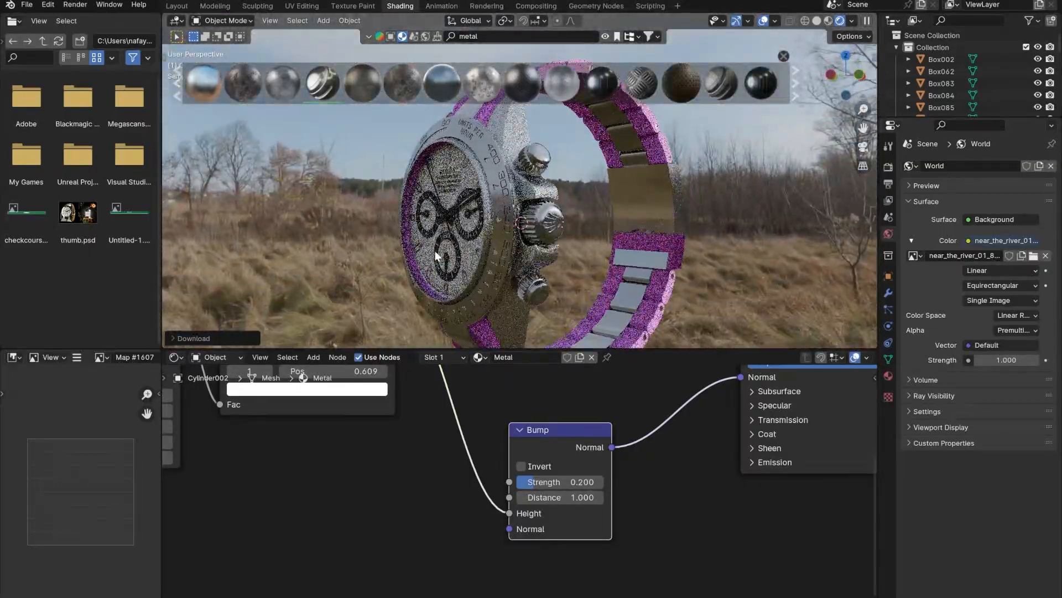
{"action": "scroll", "coordinate": [520, 252], "scroll_direction": "up", "scroll_amount": 3}
{"action": "middle_click_drag", "start_coordinate": [521, 255], "coordinate": [493, 206], "text": "shift"}
{"action": "scroll", "coordinate": [491, 206], "scroll_direction": "up", "scroll_amount": 2}
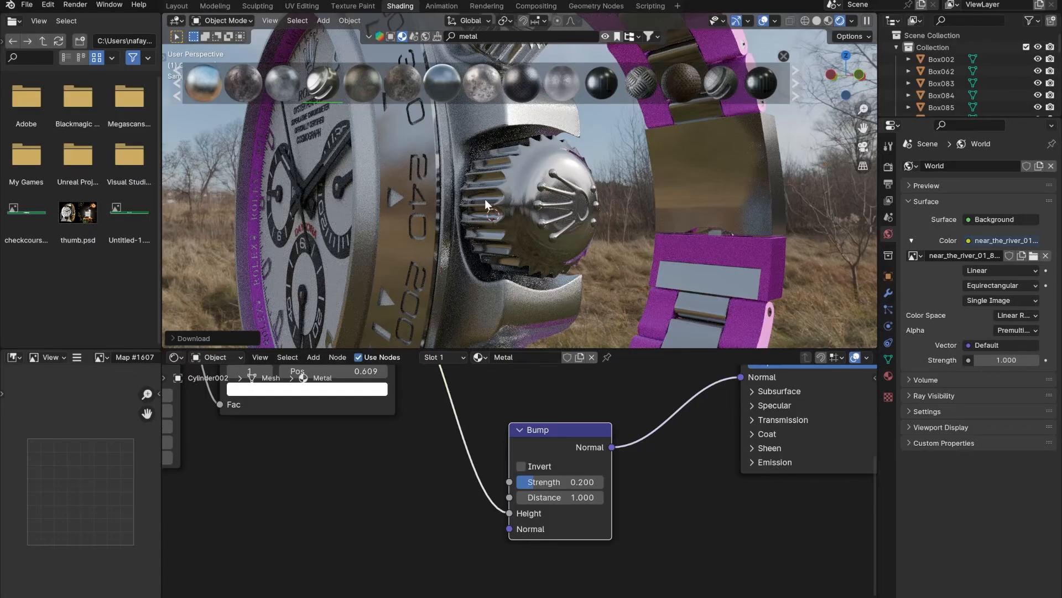
- Apply the smooth blue-grey Metal material to the watch case and inspect it beside the crown
{"action": "mouse_move", "coordinate": [437, 90]}
{"action": "left_click_drag", "start_coordinate": [437, 90], "coordinate": [358, 207]}
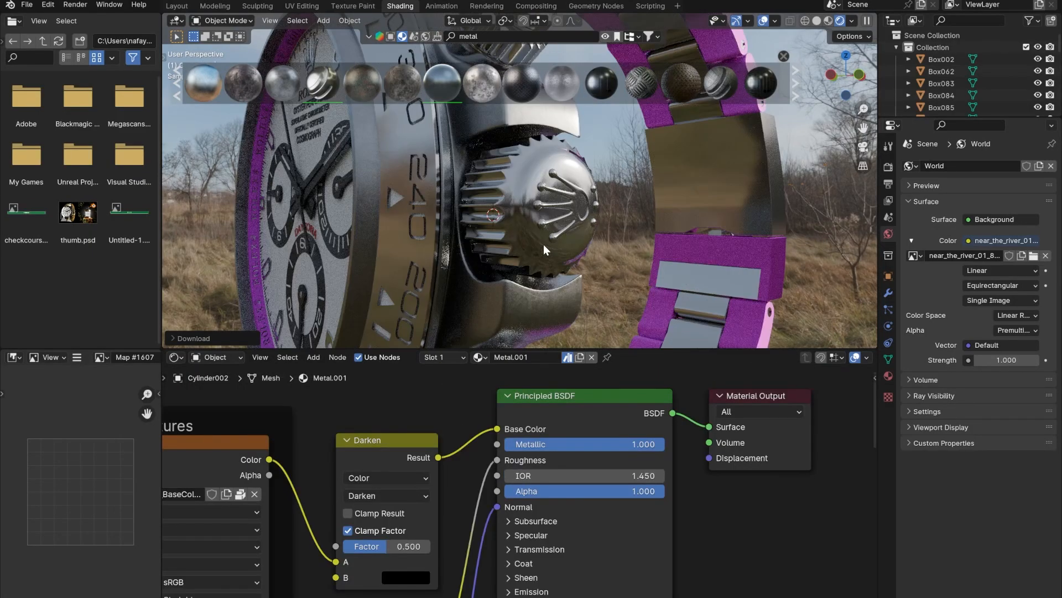
{"action": "middle_click_drag", "start_coordinate": [518, 265], "coordinate": [496, 244]}
{"action": "scroll", "coordinate": [612, 259], "scroll_direction": "down", "scroll_amount": 7}
{"action": "scroll", "coordinate": [685, 268], "scroll_direction": "up", "scroll_amount": 5}
{"action": "scroll", "coordinate": [566, 264], "scroll_direction": "up", "scroll_amount": 3}
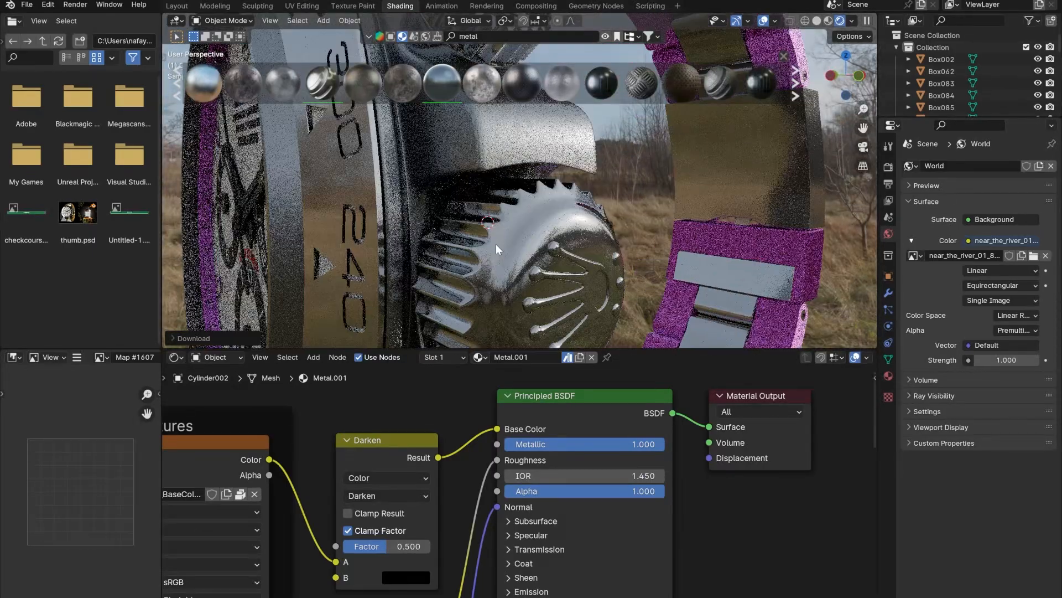
{"action": "scroll", "coordinate": [467, 251], "scroll_direction": "down", "scroll_amount": 3}
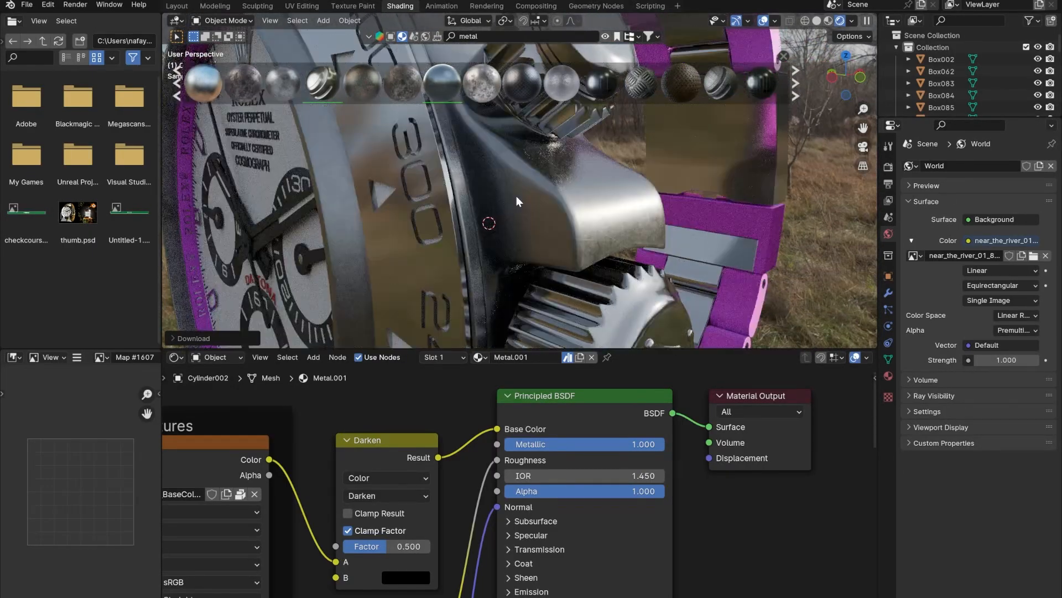
{"action": "scroll", "coordinate": [516, 197], "scroll_direction": "up", "scroll_amount": 4}
{"action": "scroll", "coordinate": [603, 255], "scroll_direction": "down", "scroll_amount": 2}
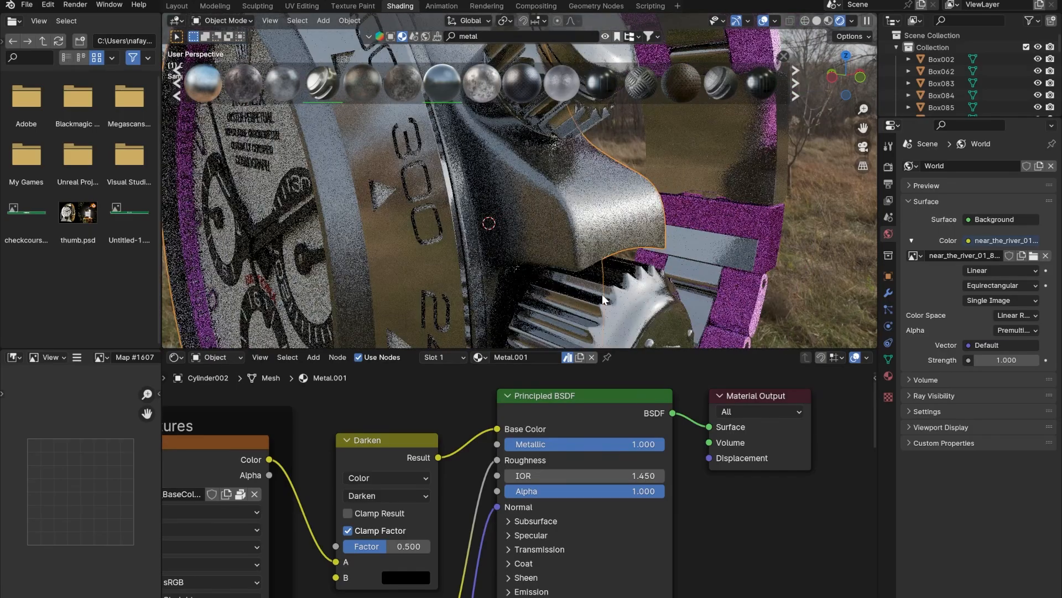
- Apply the same blue-grey Metal material to the winding crown and check its ridges and emblem
{"action": "left_click", "coordinate": [593, 297]}
{"action": "scroll", "coordinate": [593, 297], "scroll_direction": "down", "scroll_amount": 3}
{"action": "middle_click_drag", "start_coordinate": [593, 296], "coordinate": [588, 268], "text": "shift"}
{"action": "scroll", "coordinate": [587, 268], "scroll_direction": "up", "scroll_amount": 1}
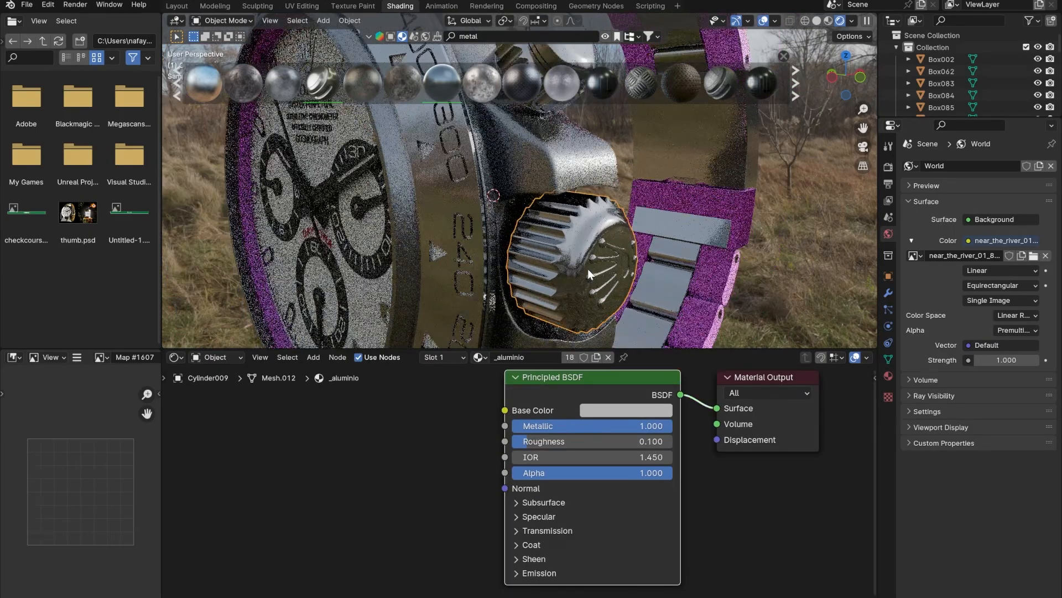
{"action": "left_click", "coordinate": [434, 83]}
{"action": "scroll", "coordinate": [562, 225], "scroll_direction": "up", "scroll_amount": 5}
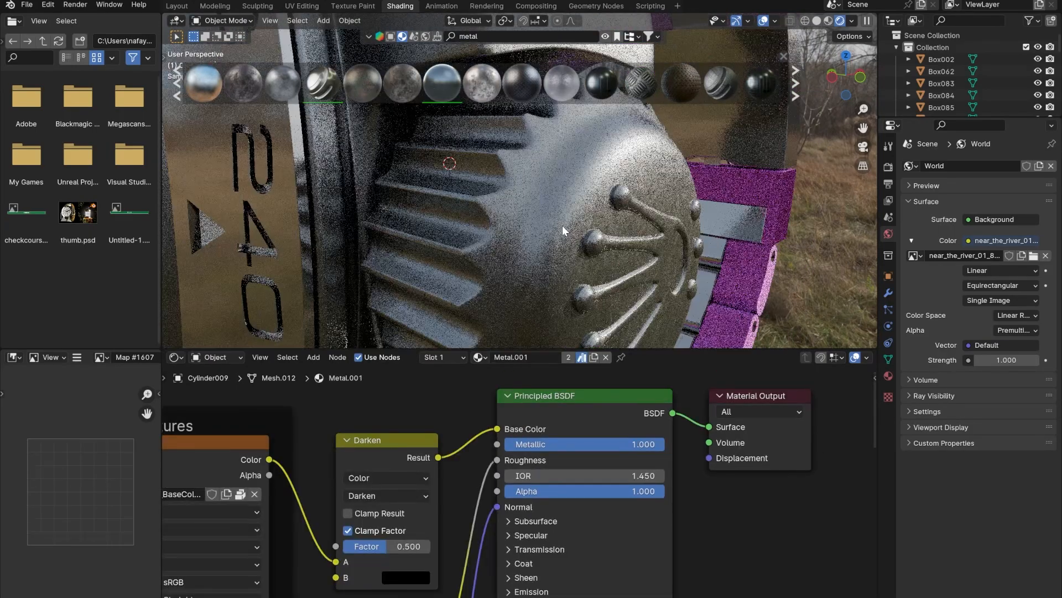
{"action": "scroll", "coordinate": [473, 259], "scroll_direction": "down", "scroll_amount": 4}
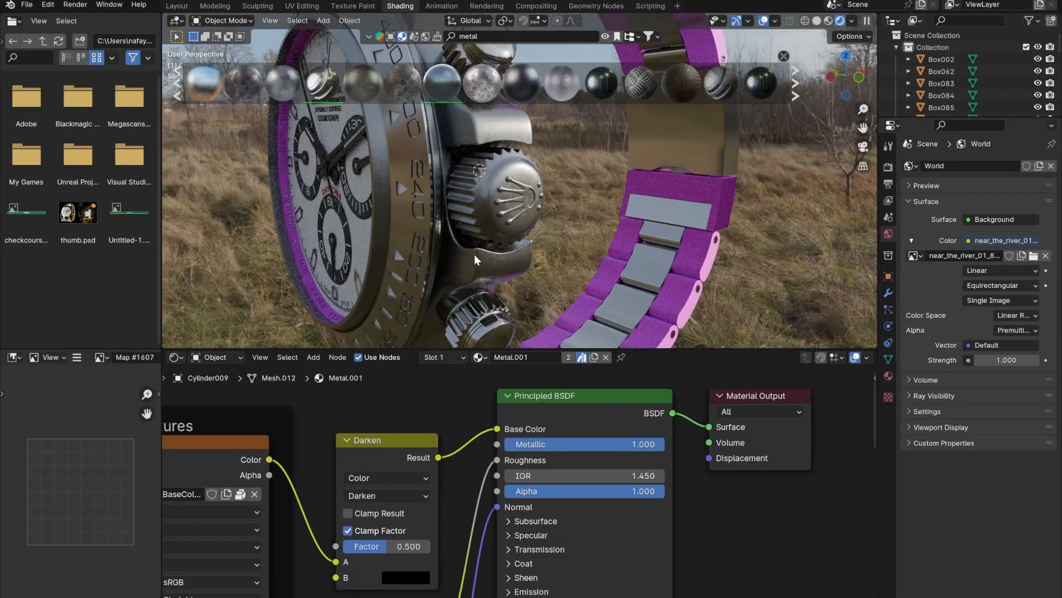
{"action": "scroll", "coordinate": [474, 254], "scroll_direction": "up", "scroll_amount": 2}
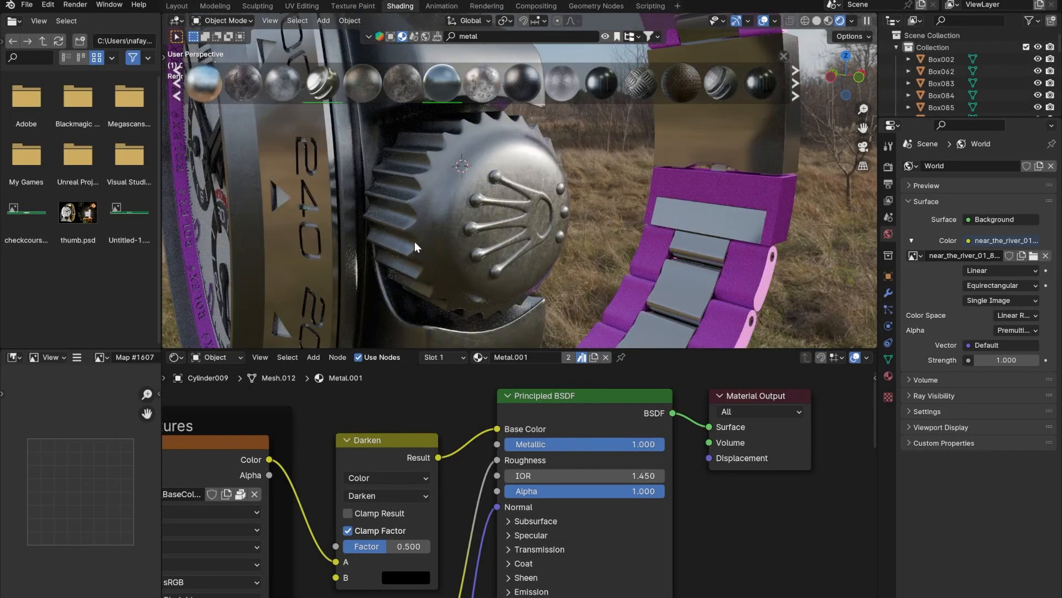
- Apply the same blue-grey Metal material to the engraved bezel ring and check the watch from its case back and side
{"action": "middle_click_drag", "start_coordinate": [414, 241], "coordinate": [447, 241]}
{"action": "left_click", "coordinate": [510, 164]}
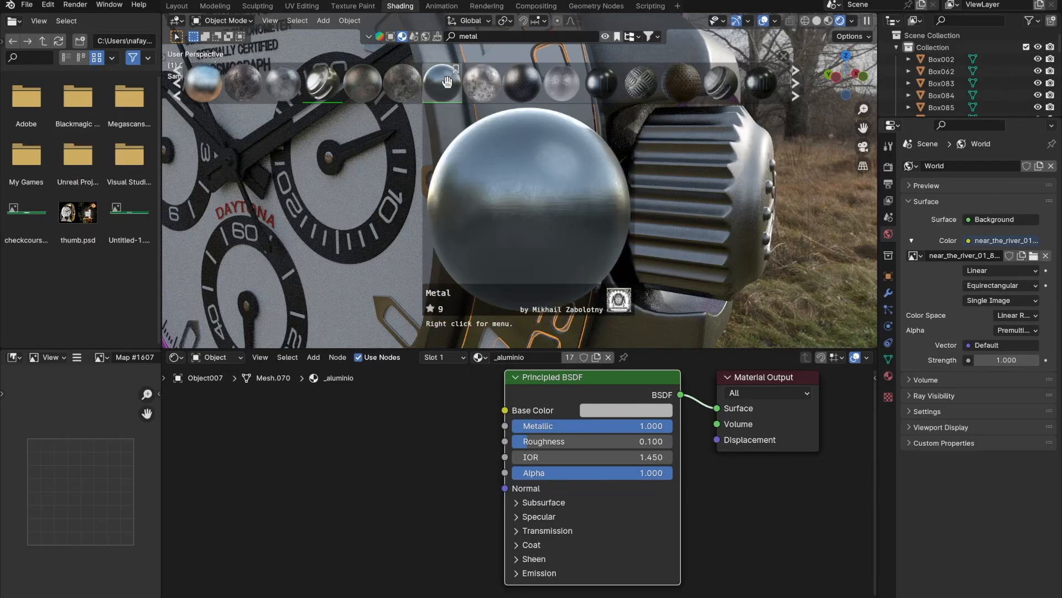
{"action": "left_click_drag", "start_coordinate": [444, 78], "coordinate": [551, 190]}
{"action": "middle_click_drag", "start_coordinate": [550, 191], "coordinate": [636, 201]}
{"action": "scroll", "coordinate": [580, 228], "scroll_direction": "up", "scroll_amount": 2}
{"action": "middle_click_drag", "start_coordinate": [510, 176], "coordinate": [559, 217]}
{"action": "middle_click_drag", "start_coordinate": [427, 232], "coordinate": [457, 168]}
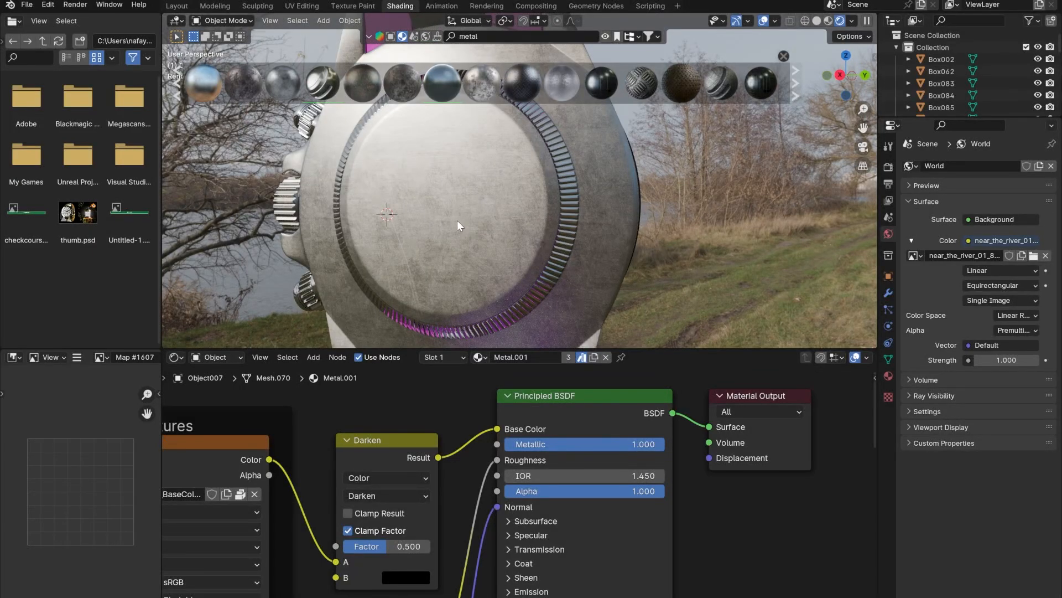
{"action": "middle_click_drag", "start_coordinate": [457, 220], "coordinate": [481, 221]}
{"action": "scroll", "coordinate": [503, 460], "scroll_direction": "down", "scroll_amount": 2}
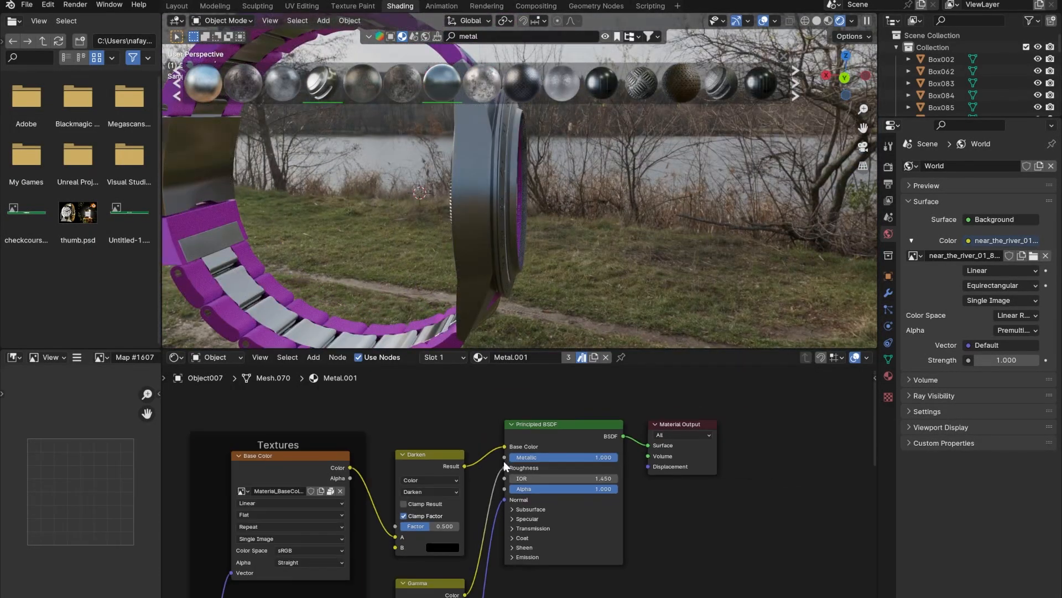
- Disconnect the link feeding the Normal input of the Principled BSDF in the Metal.001 material
{"action": "middle_click_drag", "start_coordinate": [493, 496], "coordinate": [590, 439]}
{"action": "scroll", "coordinate": [514, 519], "scroll_direction": "down", "scroll_amount": 2}
{"action": "mouse_move", "coordinate": [504, 515]}
{"action": "middle_mouse_down"}
{"action": "mouse_move", "coordinate": [531, 479]}
{"action": "mouse_move", "coordinate": [548, 406]}
{"action": "middle_mouse_up"}
{"action": "mouse_move", "coordinate": [571, 479]}
{"action": "middle_mouse_down"}
{"action": "mouse_move", "coordinate": [503, 421]}
{"action": "mouse_move", "coordinate": [446, 548]}
{"action": "middle_mouse_up"}
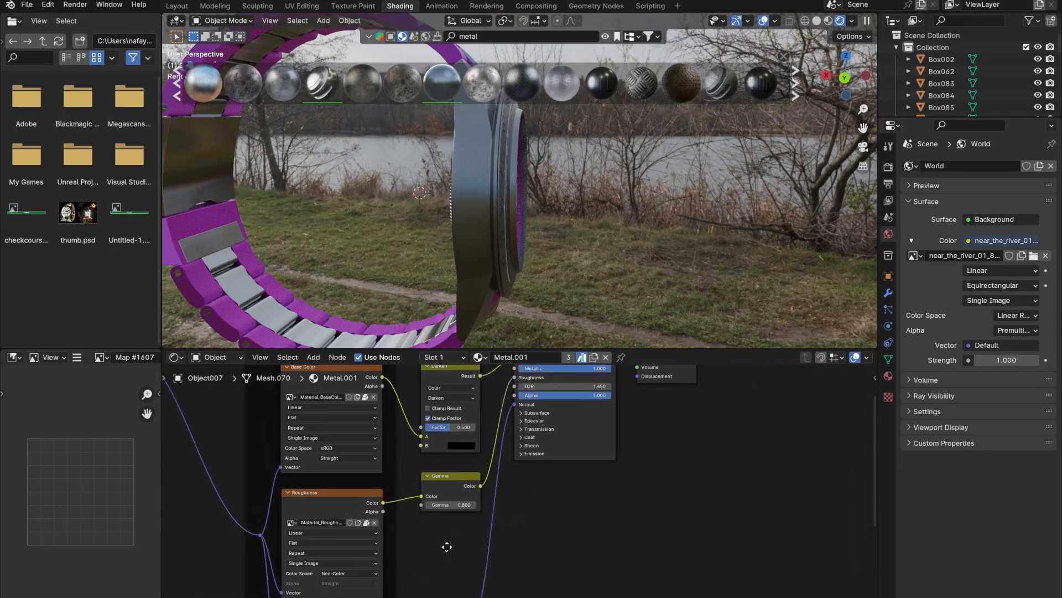
{"action": "scroll", "coordinate": [508, 483], "scroll_direction": "up", "scroll_amount": 3}
{"action": "middle_click_drag", "start_coordinate": [529, 438], "coordinate": [532, 531]}
{"action": "left_click_drag", "start_coordinate": [517, 480], "coordinate": [506, 481]}
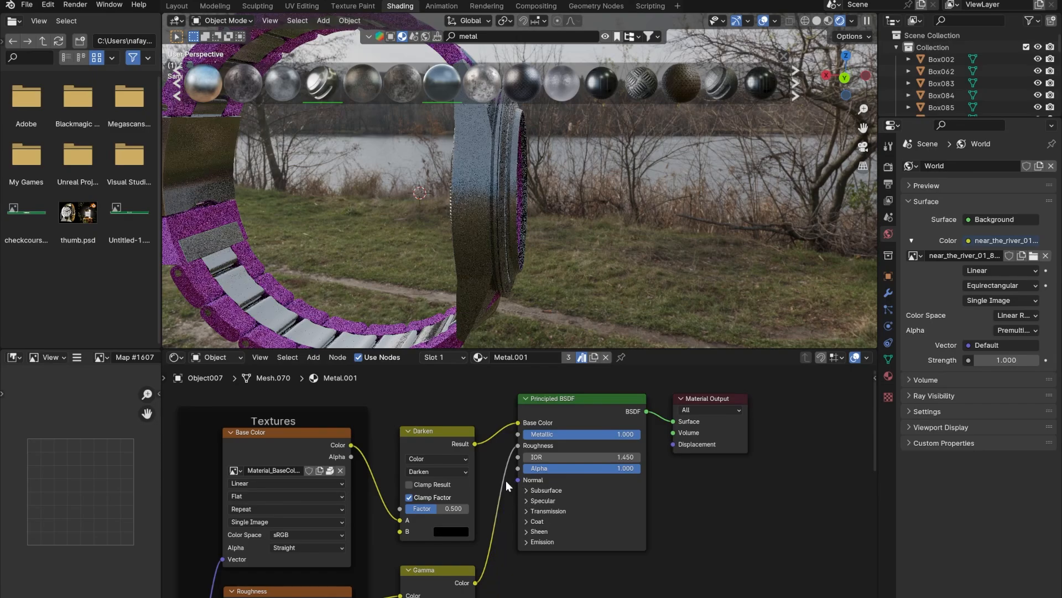
- Disconnect the Gamma node from the Metal.001 Roughness input and set Roughness to 0.168, checking the case back
{"action": "middle_click_drag", "start_coordinate": [490, 291], "coordinate": [559, 265]}
{"action": "scroll", "coordinate": [530, 218], "scroll_direction": "up", "scroll_amount": 3}
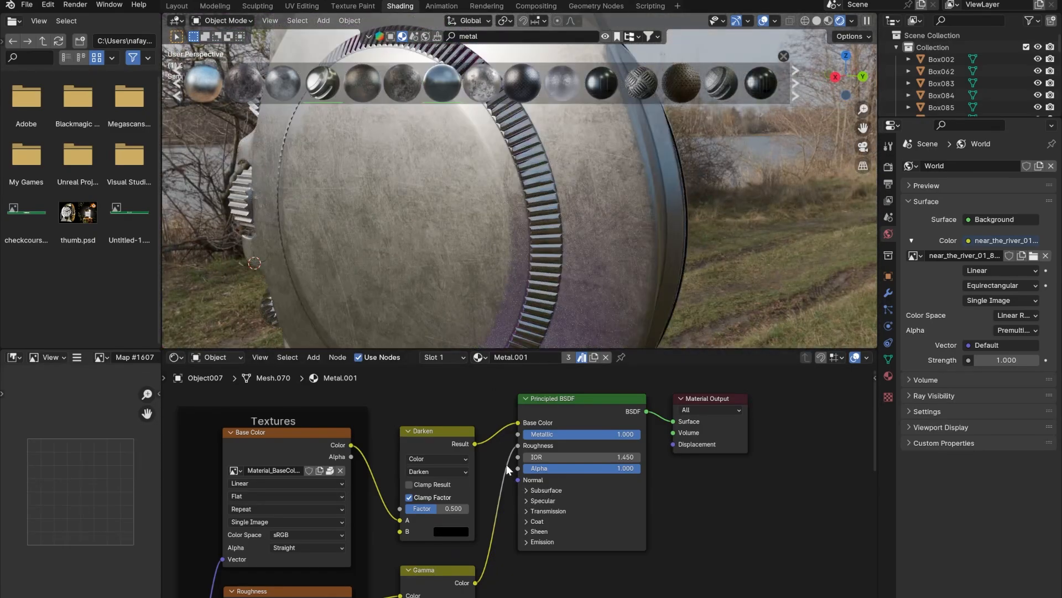
{"action": "scroll", "coordinate": [508, 466], "scroll_direction": "up", "scroll_amount": 2}
{"action": "left_click_drag", "start_coordinate": [517, 427], "coordinate": [487, 427]}
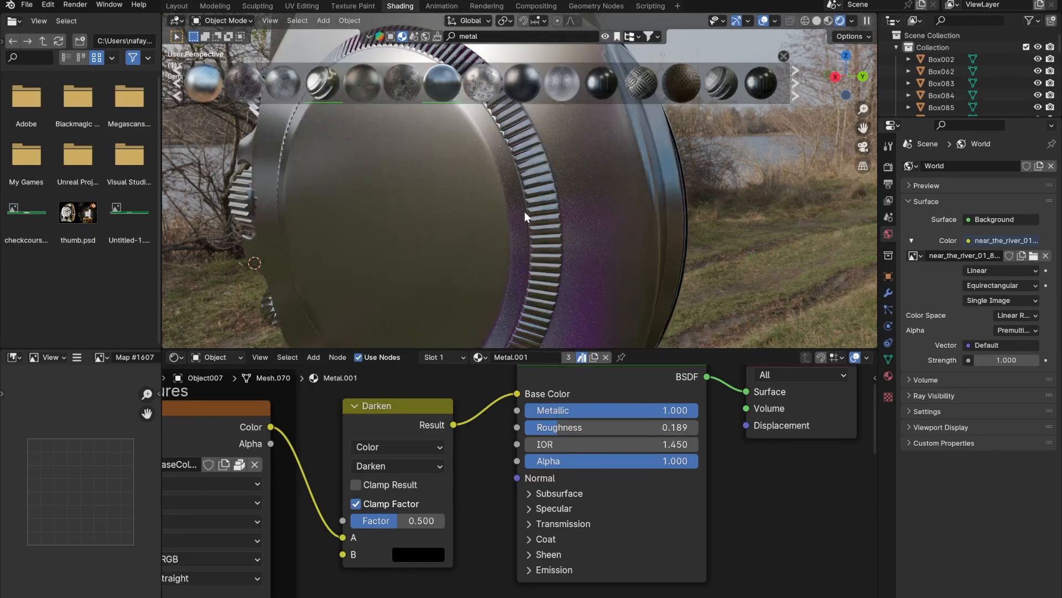
{"action": "middle_click_drag", "start_coordinate": [446, 220], "coordinate": [491, 209]}
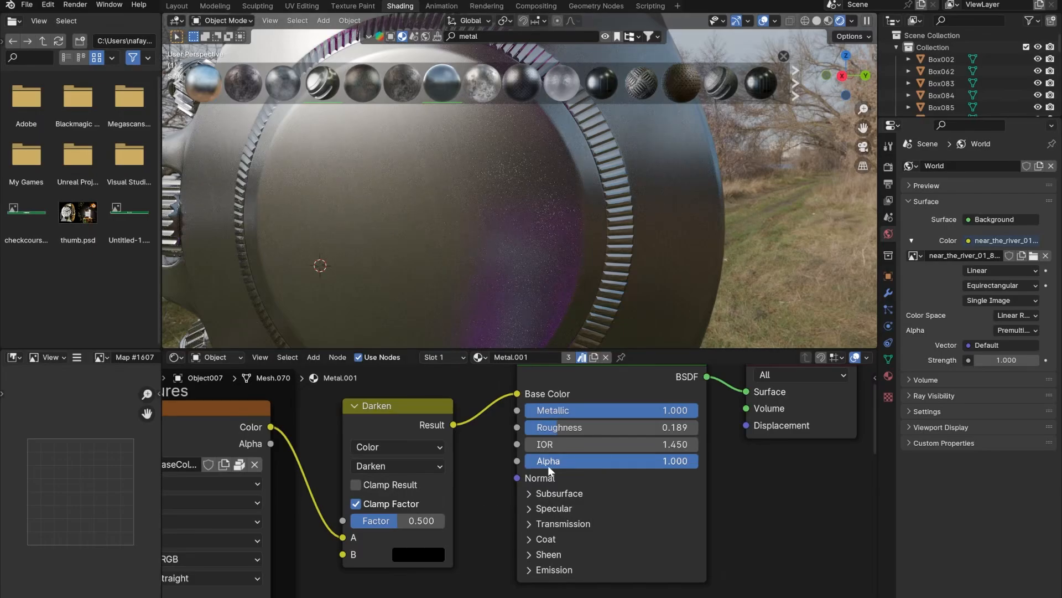
{"action": "left_click_drag", "start_coordinate": [563, 424], "coordinate": [554, 427]}
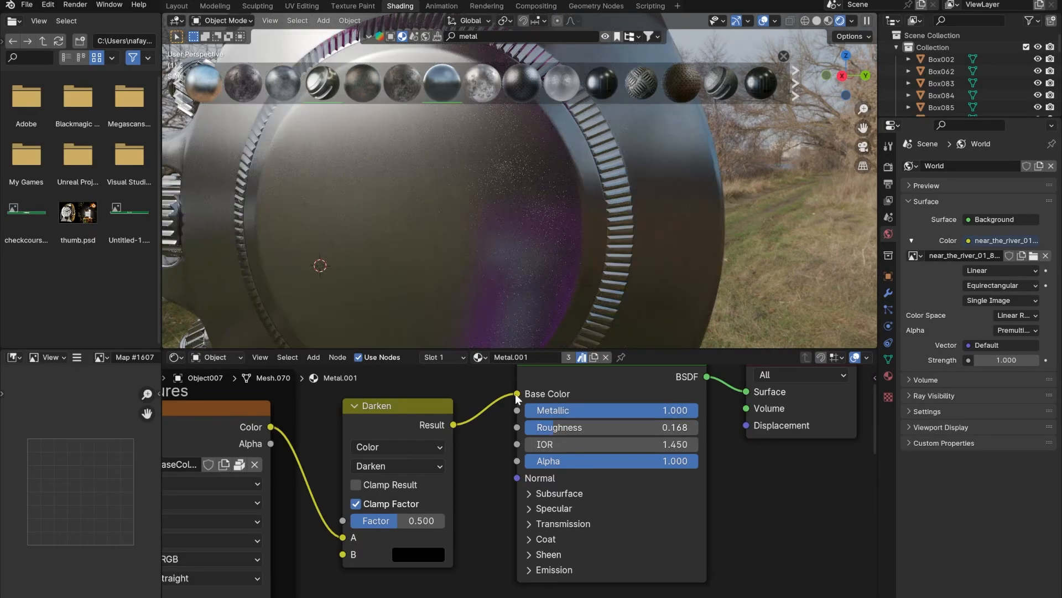
- Inspect the Metal.001 finish on the case back, bezel and crown, viewing the watch from the side and front
{"action": "scroll", "coordinate": [450, 254], "scroll_direction": "up", "scroll_amount": 3}
{"action": "middle_click_drag", "start_coordinate": [479, 246], "coordinate": [463, 167]}
{"action": "scroll", "coordinate": [408, 492], "scroll_direction": "down", "scroll_amount": 2}
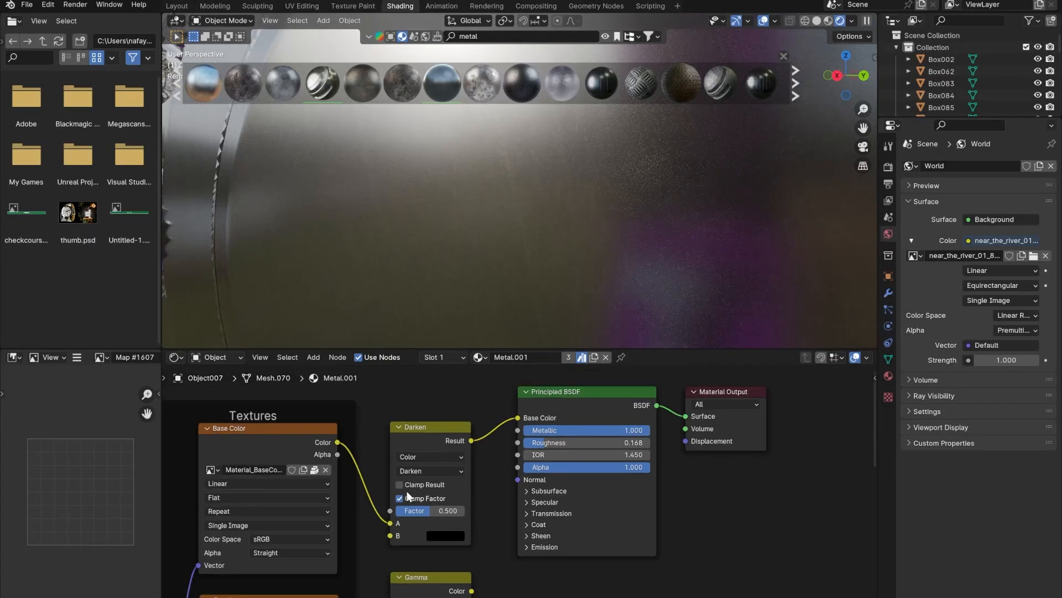
{"action": "middle_click_drag", "start_coordinate": [483, 275], "coordinate": [461, 231]}
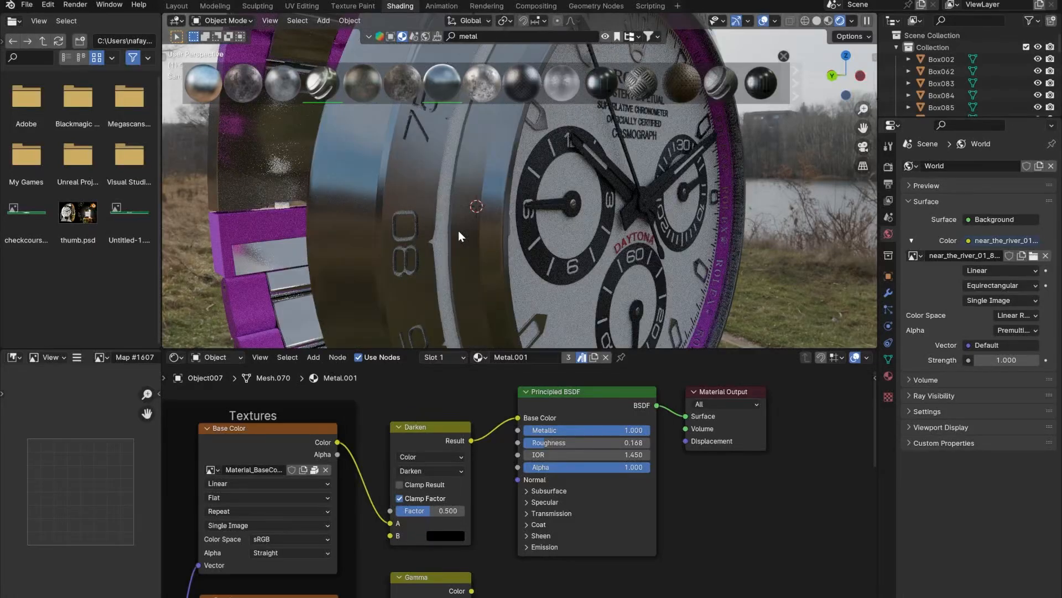
{"action": "scroll", "coordinate": [407, 217], "scroll_direction": "up", "scroll_amount": 1}
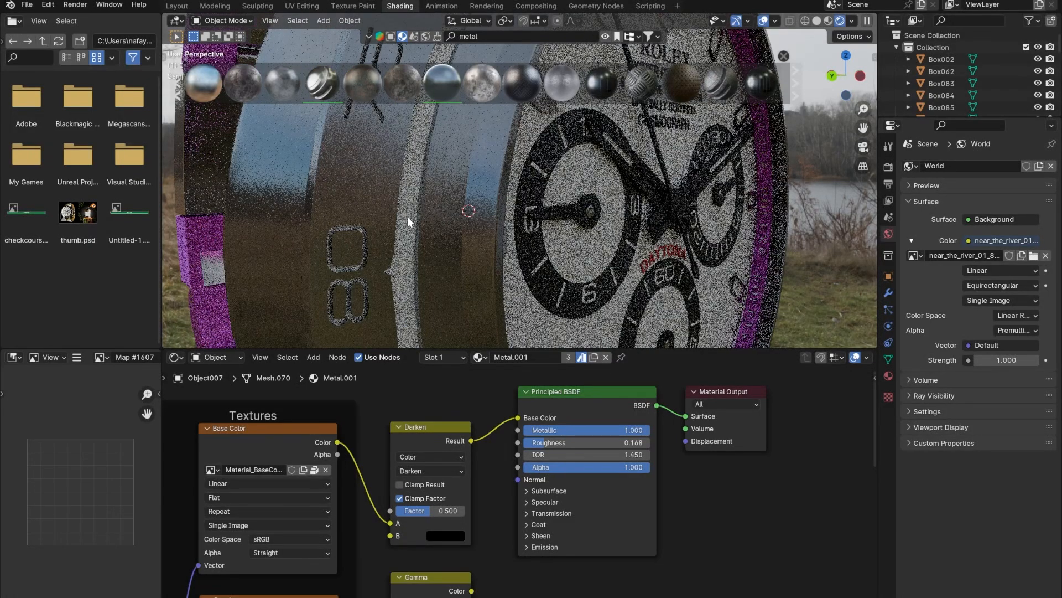
{"action": "scroll", "coordinate": [407, 217], "scroll_direction": "down", "scroll_amount": 5}
{"action": "middle_click_drag", "start_coordinate": [631, 246], "coordinate": [520, 234]}
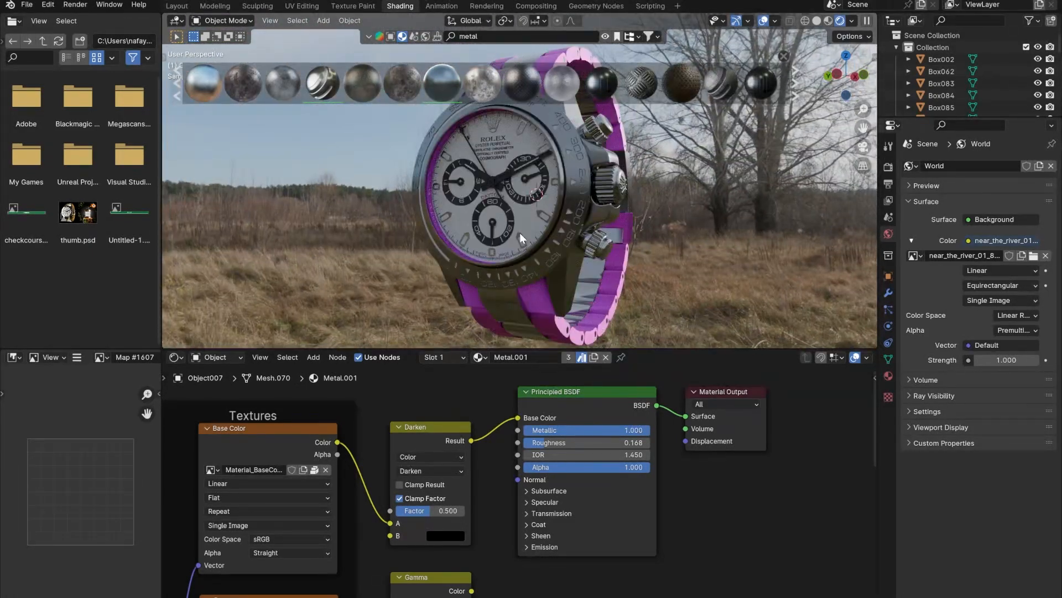
{"action": "scroll", "coordinate": [520, 232], "scroll_direction": "up", "scroll_amount": 6}
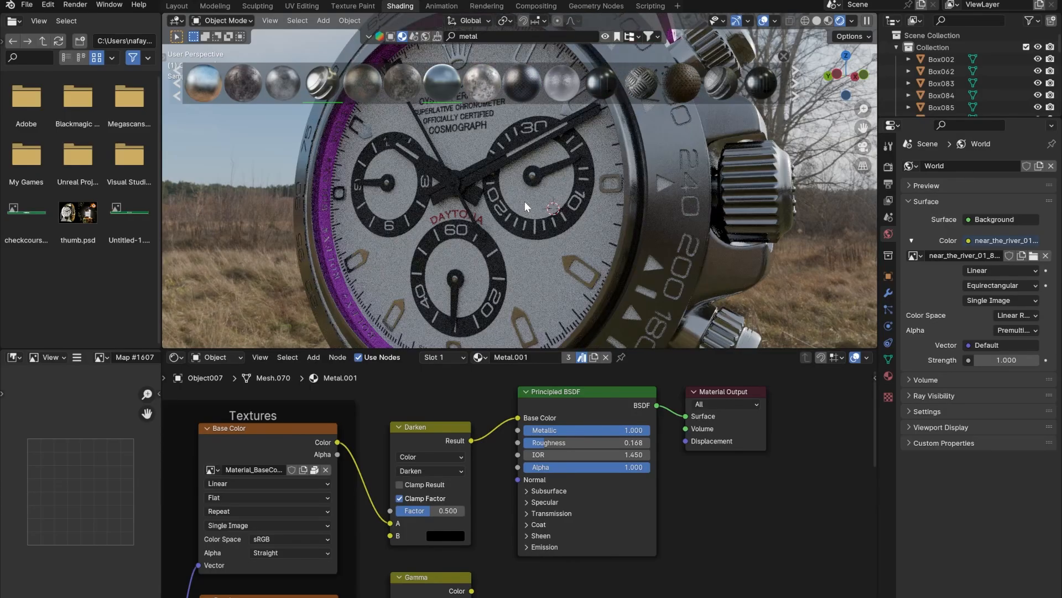
{"action": "scroll", "coordinate": [583, 234], "scroll_direction": "down", "scroll_amount": 2}
{"action": "middle_click_drag", "start_coordinate": [617, 217], "coordinate": [478, 220]}
{"action": "scroll", "coordinate": [478, 220], "scroll_direction": "up", "scroll_amount": 4}
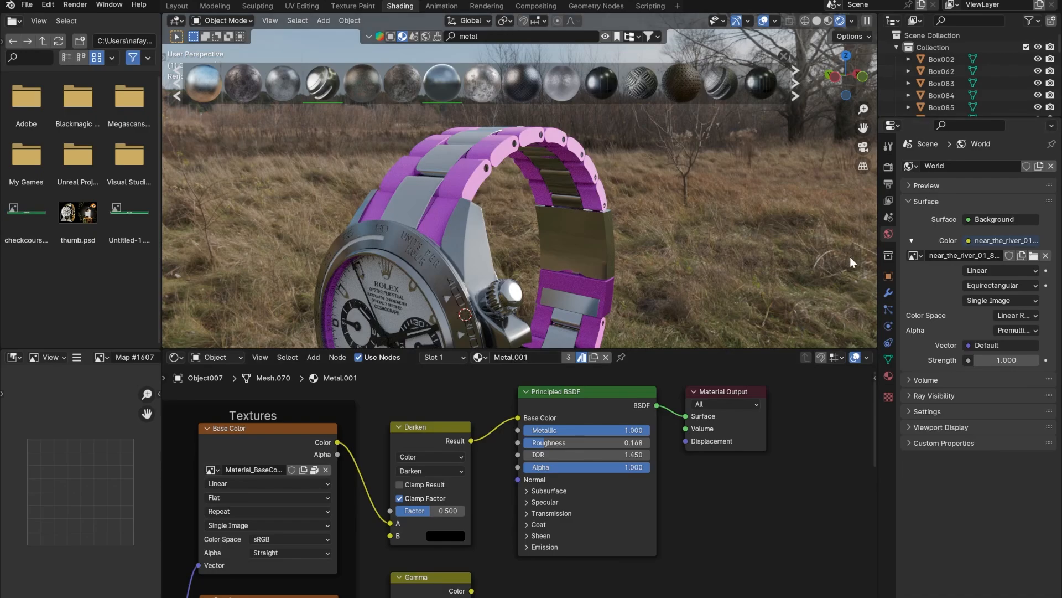
- Assign the Metal.001 material to the first material slot of the upper bracelet links
{"action": "left_click", "coordinate": [457, 175]}
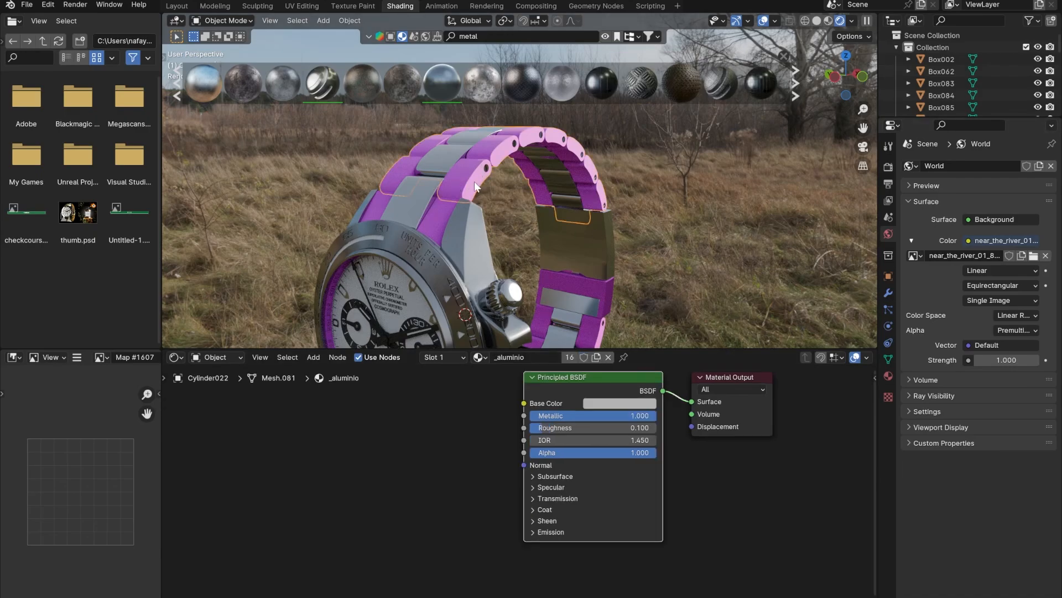
{"action": "left_click", "coordinate": [478, 358]}
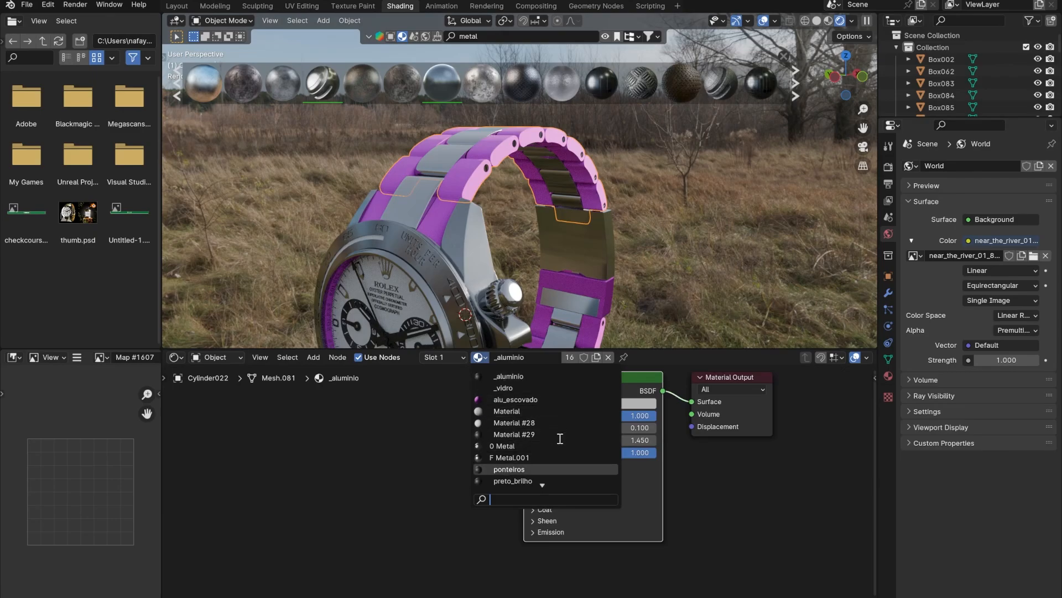
{"action": "left_click", "coordinate": [524, 458]}
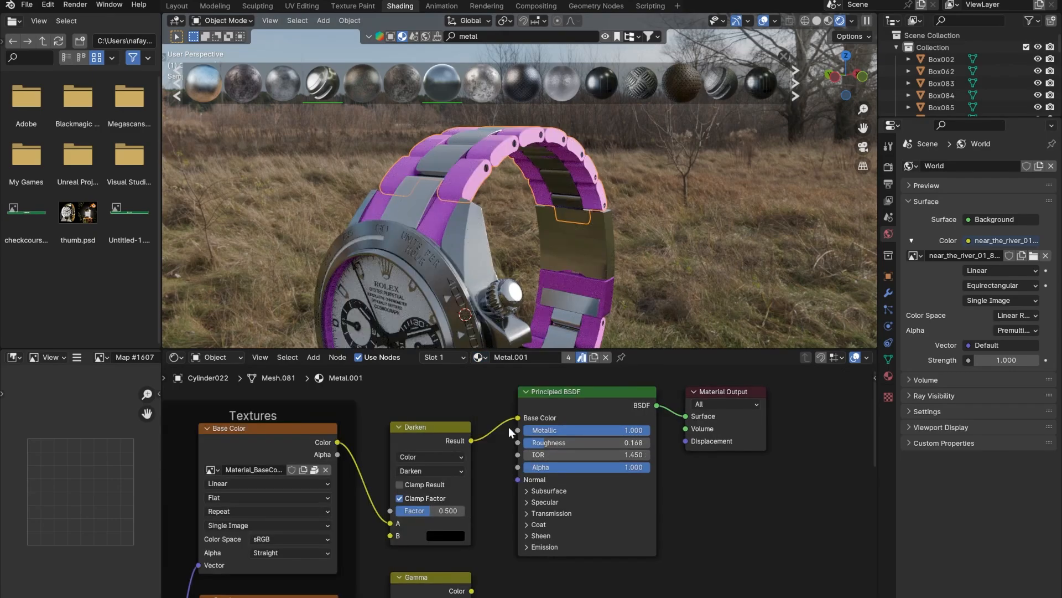
{"action": "left_click", "coordinate": [484, 359]}
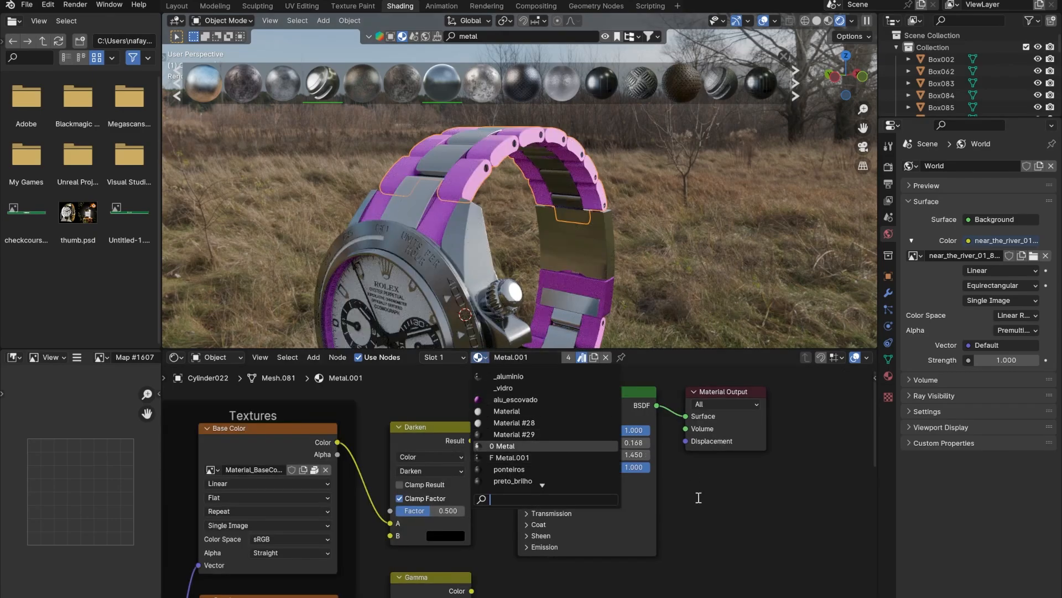
- Show the material properties and examine the slots of the watch case and upper bracelet links, along with the list of available materials
{"action": "left_click", "coordinate": [470, 254]}
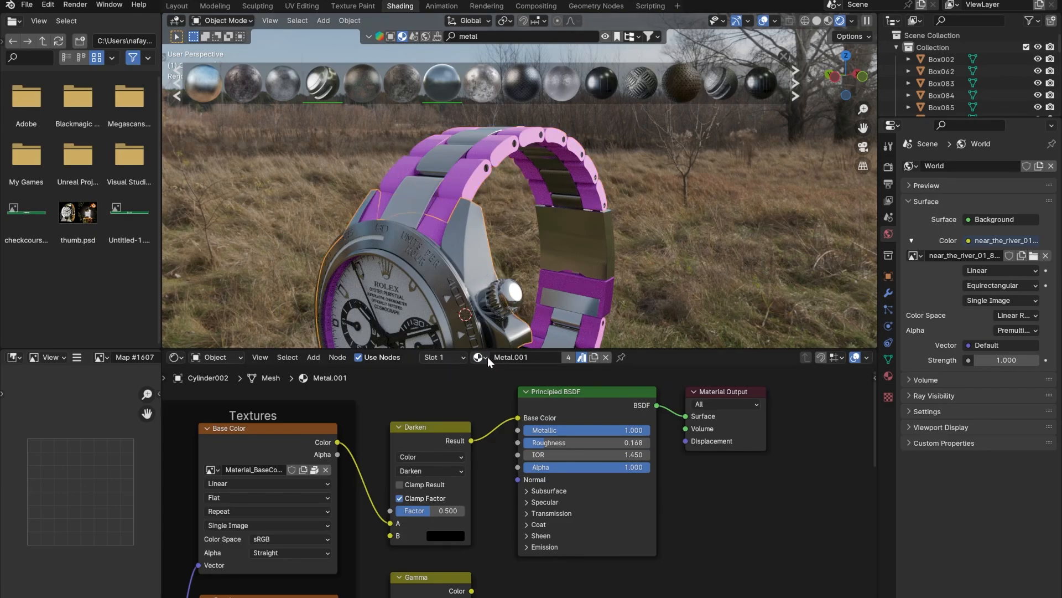
{"action": "left_click", "coordinate": [888, 376]}
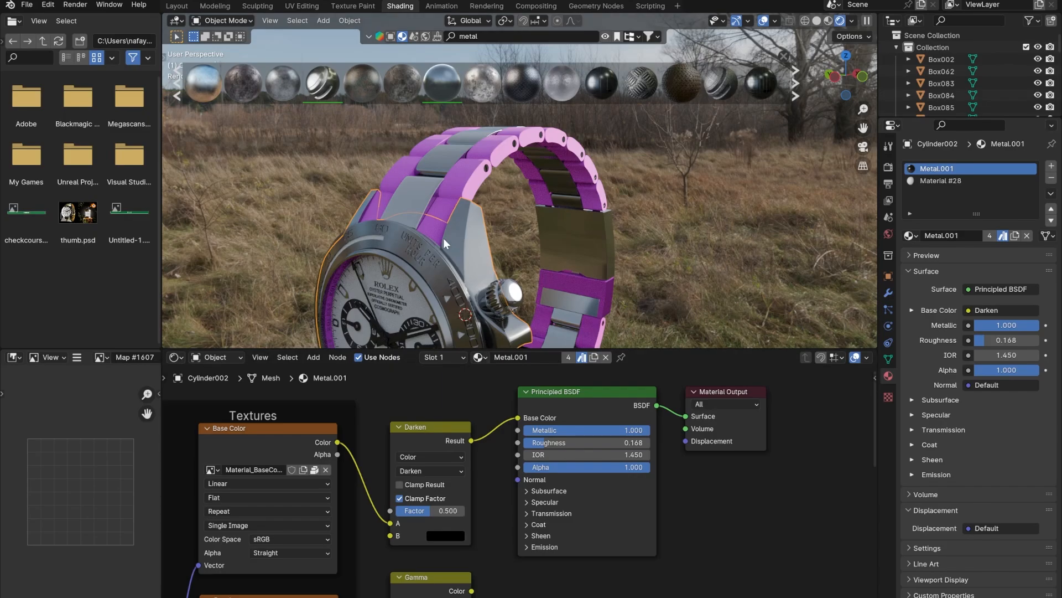
{"action": "left_click", "coordinate": [448, 189]}
{"action": "left_click", "coordinate": [477, 357]}
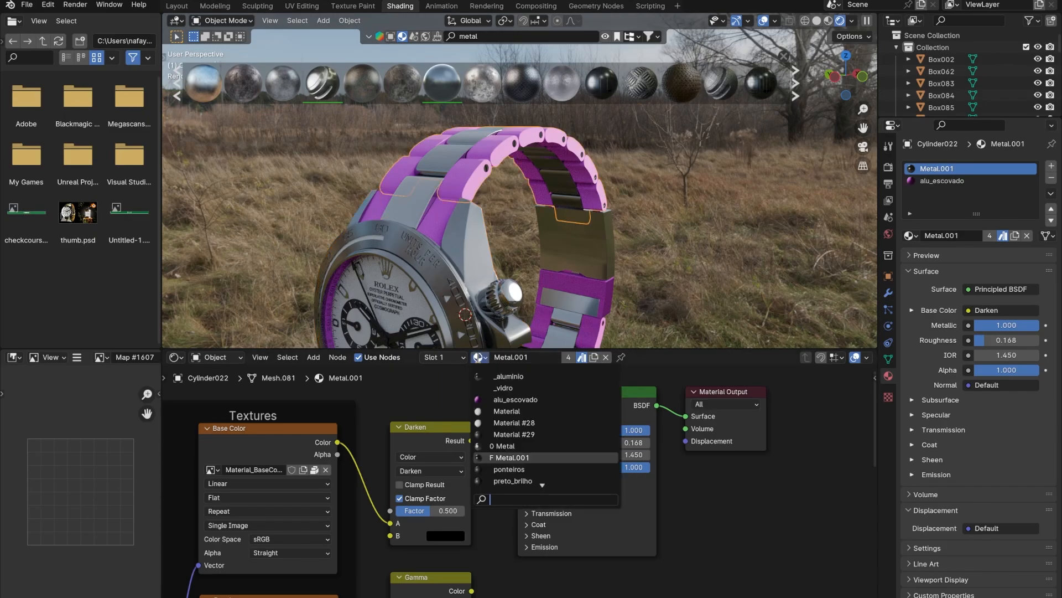
{"action": "scroll", "coordinate": [529, 455], "scroll_direction": "down", "scroll_amount": 3}
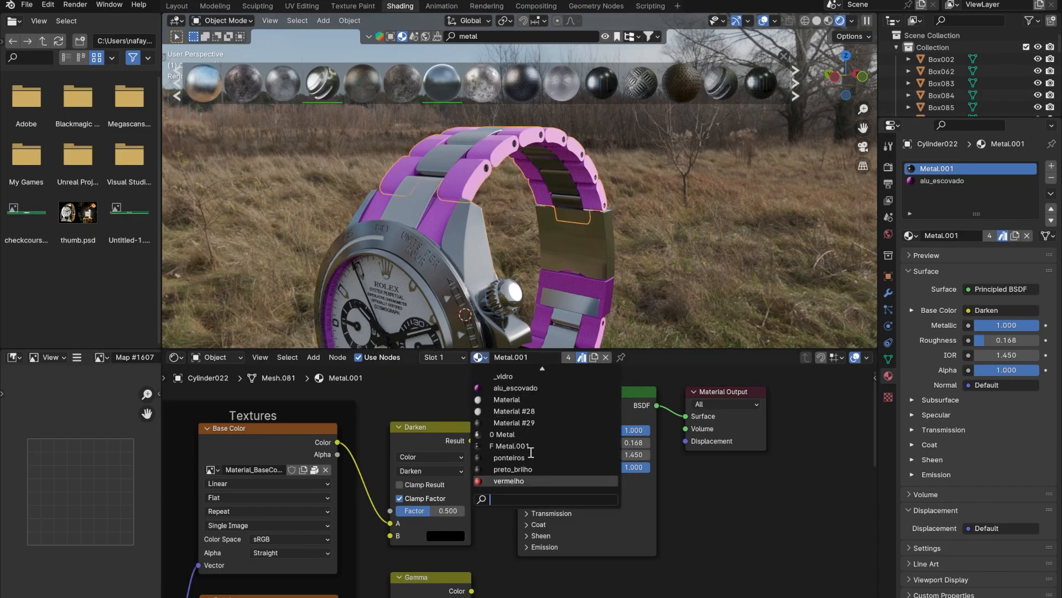
{"action": "scroll", "coordinate": [535, 459], "scroll_direction": "up", "scroll_amount": 10}
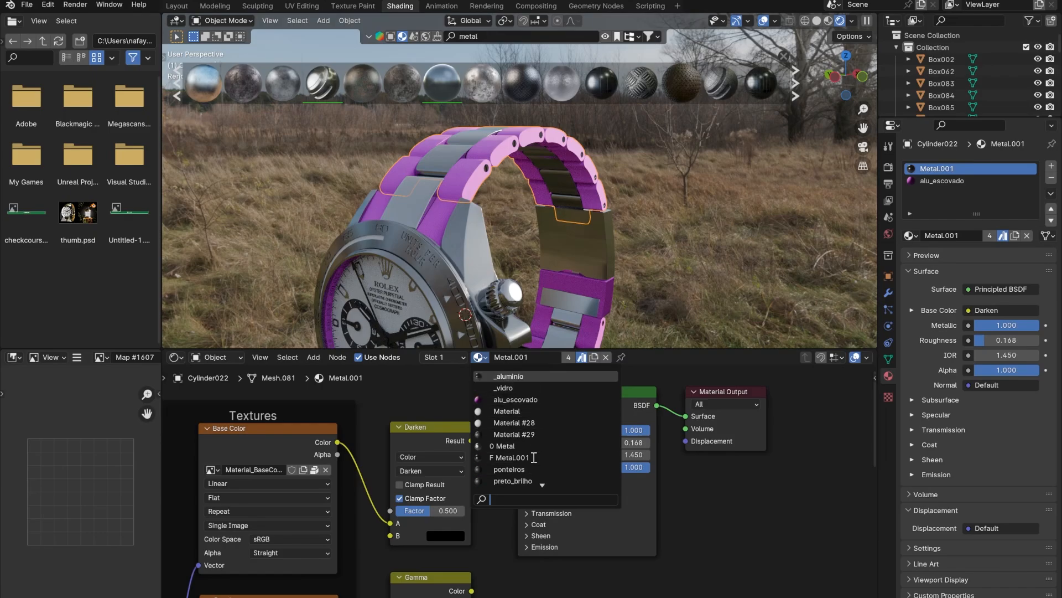
{"action": "scroll", "coordinate": [533, 455], "scroll_direction": "down", "scroll_amount": 10}
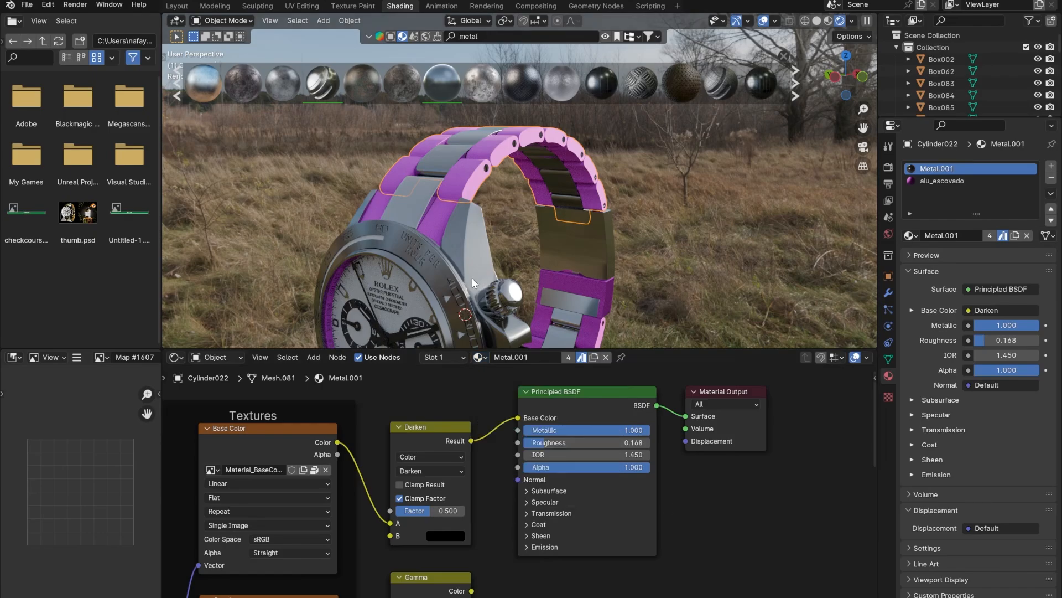
- Make the watch case's Metal.001 a single-user copy and assign that copy, Metal.002, to the first slot of the upper bracelet links
{"action": "left_click", "coordinate": [461, 250]}
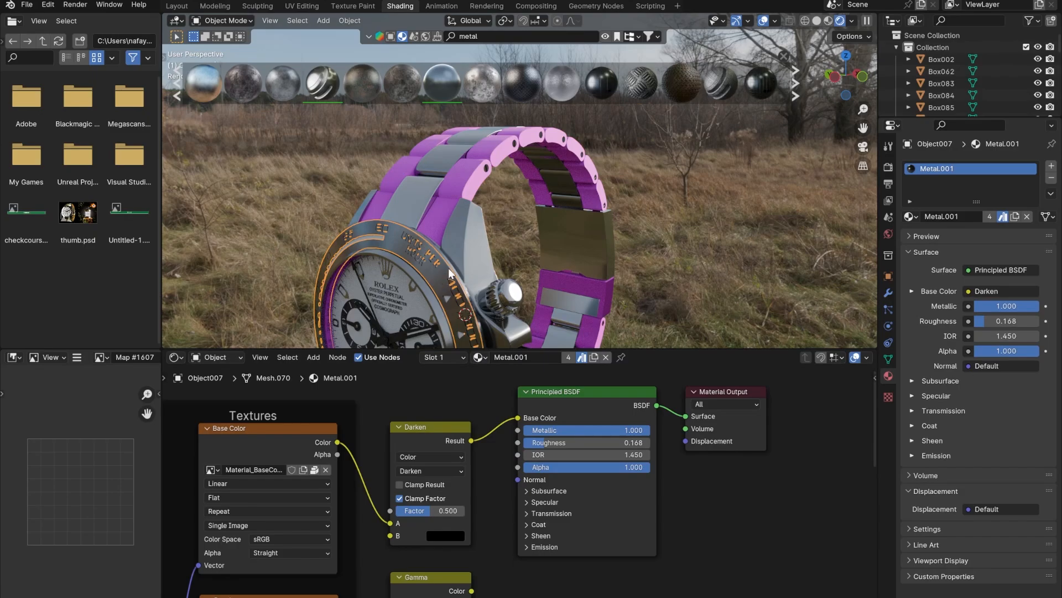
{"action": "left_click", "coordinate": [569, 357]}
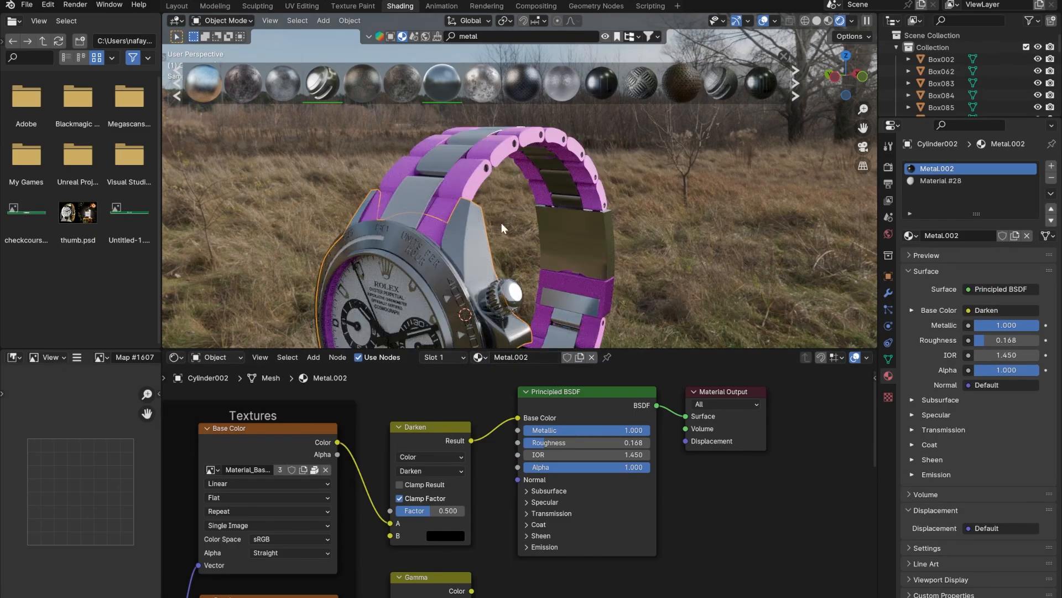
{"action": "left_click", "coordinate": [470, 178]}
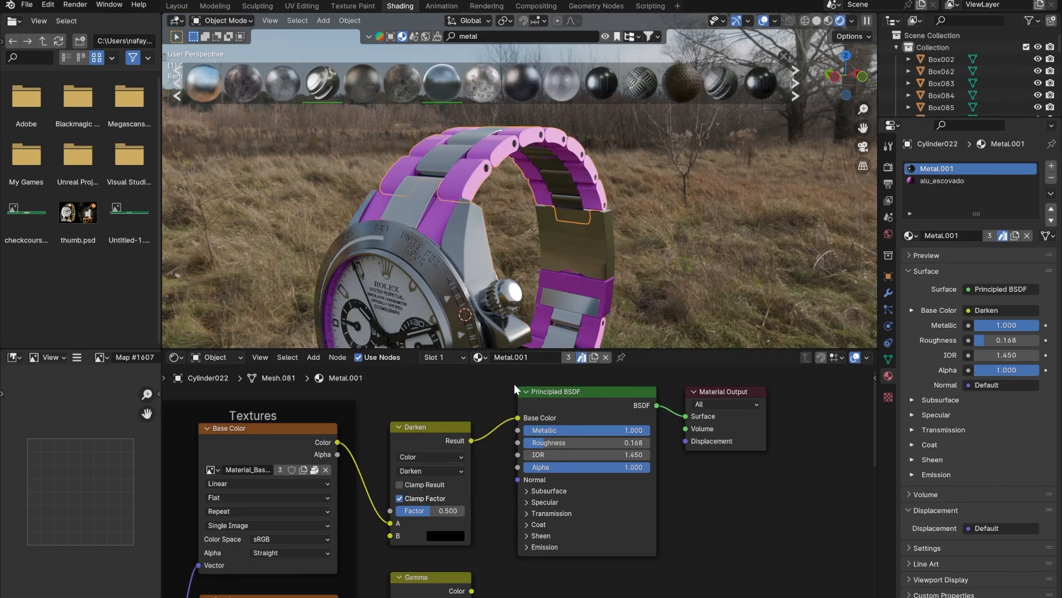
{"action": "left_click", "coordinate": [478, 357]}
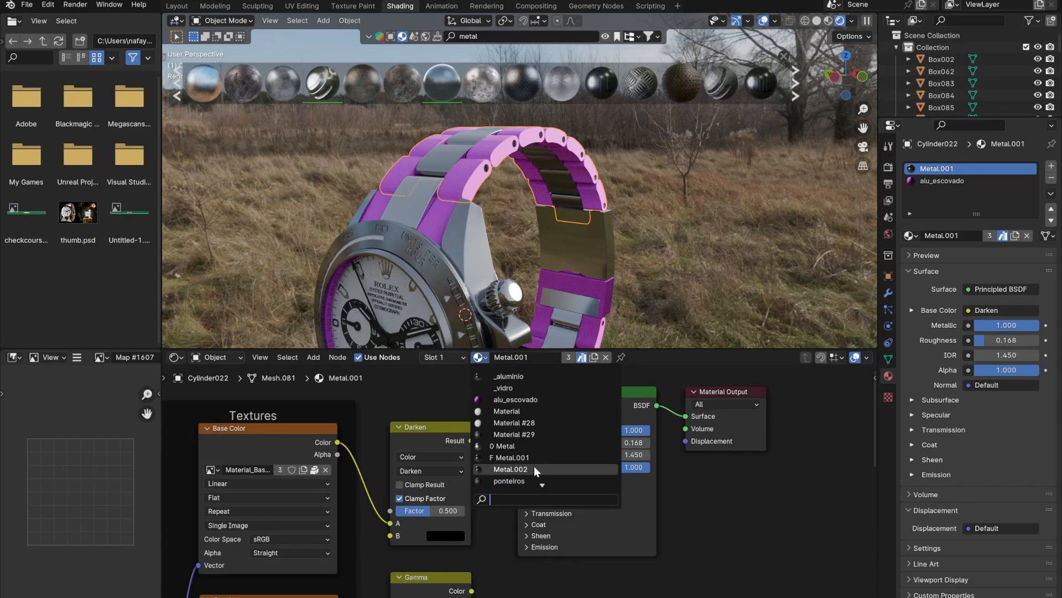
{"action": "left_click", "coordinate": [511, 469]}
{"action": "left_click", "coordinate": [477, 356]}
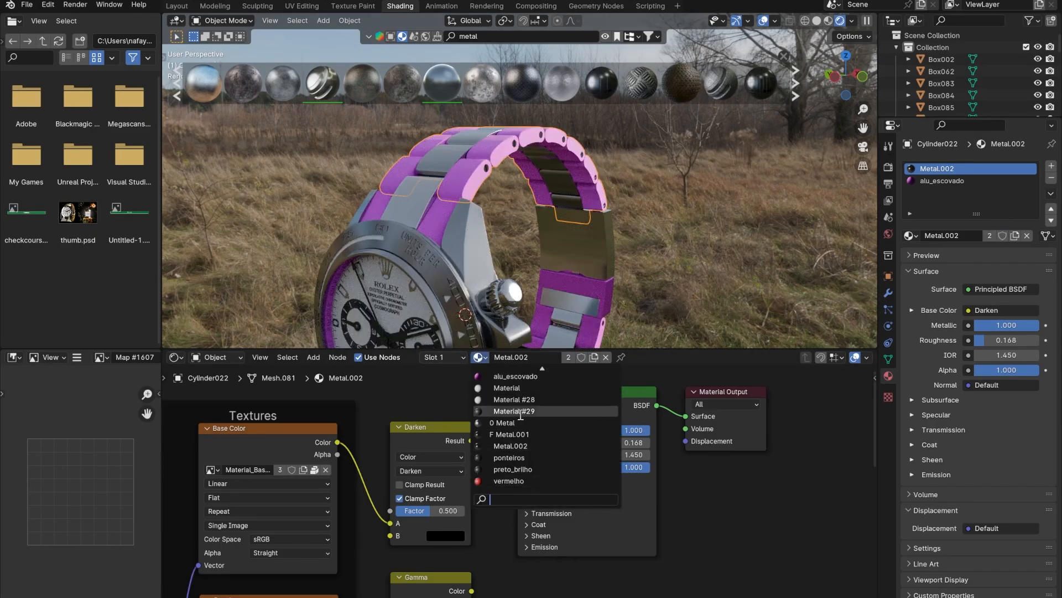
{"action": "scroll", "coordinate": [520, 414], "scroll_direction": "up", "scroll_amount": 5}
- Inspect the upper bracelet links and their side pins up close to see which faces are still purple
{"action": "left_click", "coordinate": [538, 212]}
{"action": "mouse_move", "coordinate": [537, 211]}
{"action": "middle_mouse_down"}
{"action": "mouse_move", "coordinate": [607, 215]}
{"action": "mouse_move", "coordinate": [735, 178]}
{"action": "mouse_move", "coordinate": [728, 237]}
{"action": "mouse_move", "coordinate": [599, 252]}
{"action": "mouse_move", "coordinate": [533, 201]}
{"action": "middle_mouse_up"}
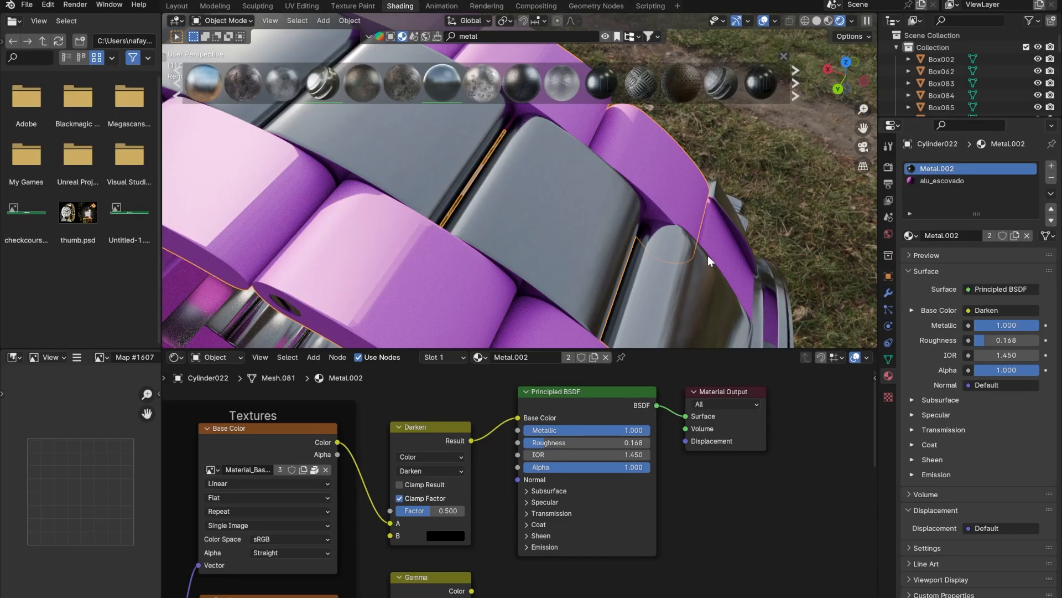
{"action": "scroll", "coordinate": [708, 256], "scroll_direction": "down", "scroll_amount": 5}
{"action": "middle_click_drag", "start_coordinate": [454, 230], "coordinate": [500, 168]}
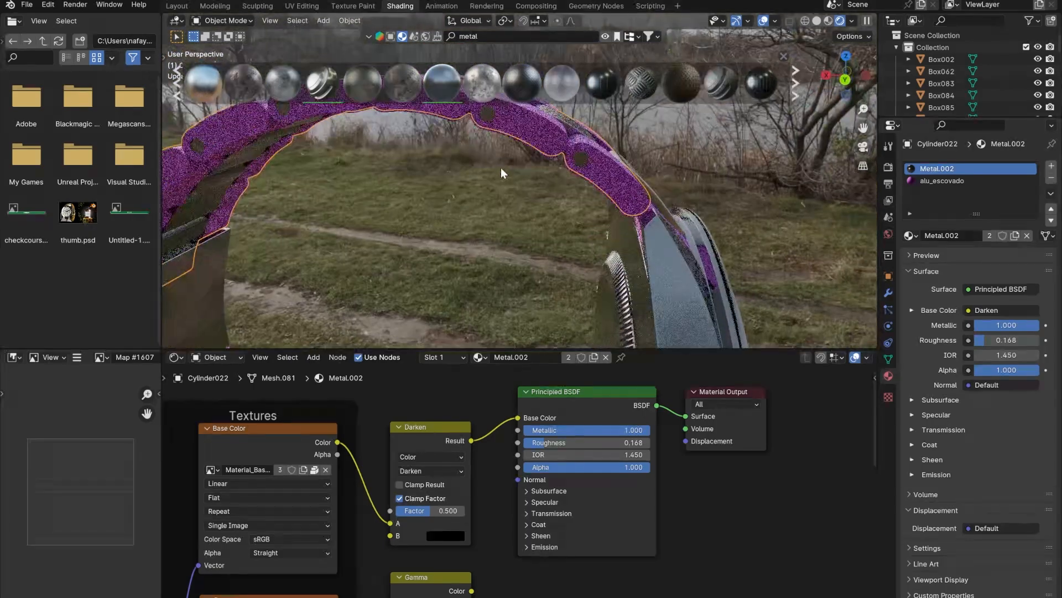
{"action": "scroll", "coordinate": [500, 168], "scroll_direction": "up", "scroll_amount": 5}
{"action": "middle_click_drag", "start_coordinate": [510, 204], "coordinate": [489, 223]}
{"action": "scroll", "coordinate": [490, 222], "scroll_direction": "up", "scroll_amount": 3}
{"action": "scroll", "coordinate": [318, 287], "scroll_direction": "down", "scroll_amount": 3}
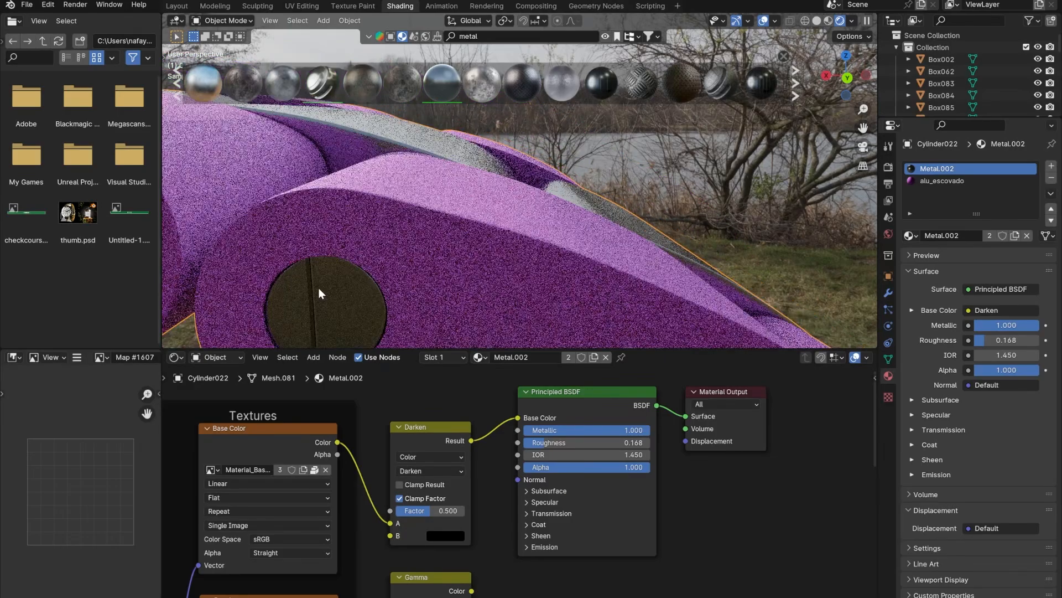
{"action": "middle_click_drag", "start_coordinate": [319, 288], "coordinate": [393, 257], "text": "shift"}
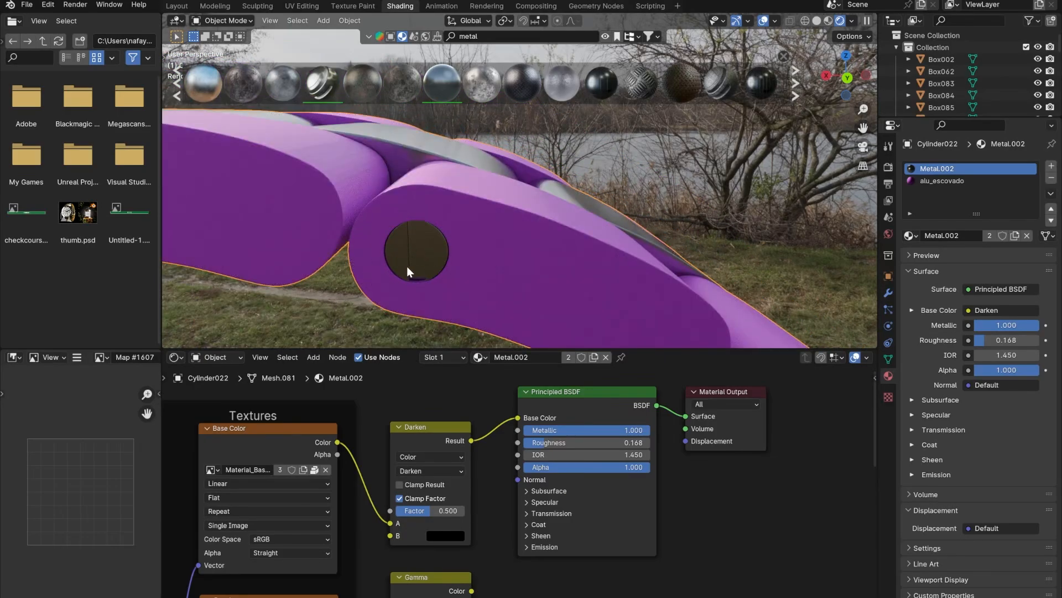
{"action": "scroll", "coordinate": [428, 252], "scroll_direction": "down", "scroll_amount": 5}
{"action": "scroll", "coordinate": [503, 201], "scroll_direction": "up", "scroll_amount": 2}
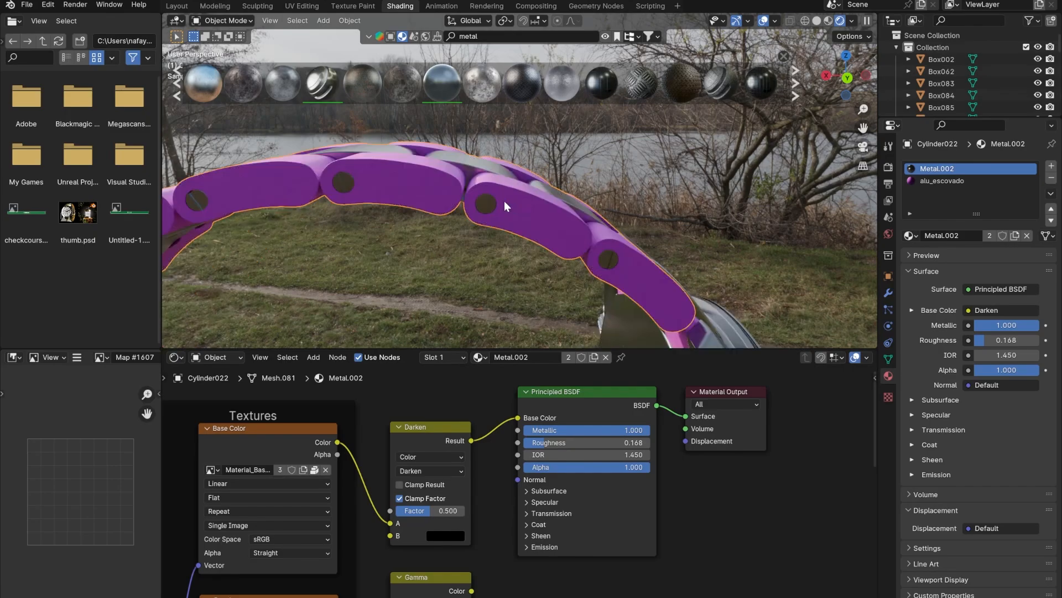
- Replace the alu_escovado material in the upper bracelet's second slot with Metal.002
{"action": "left_click", "coordinate": [929, 182]}
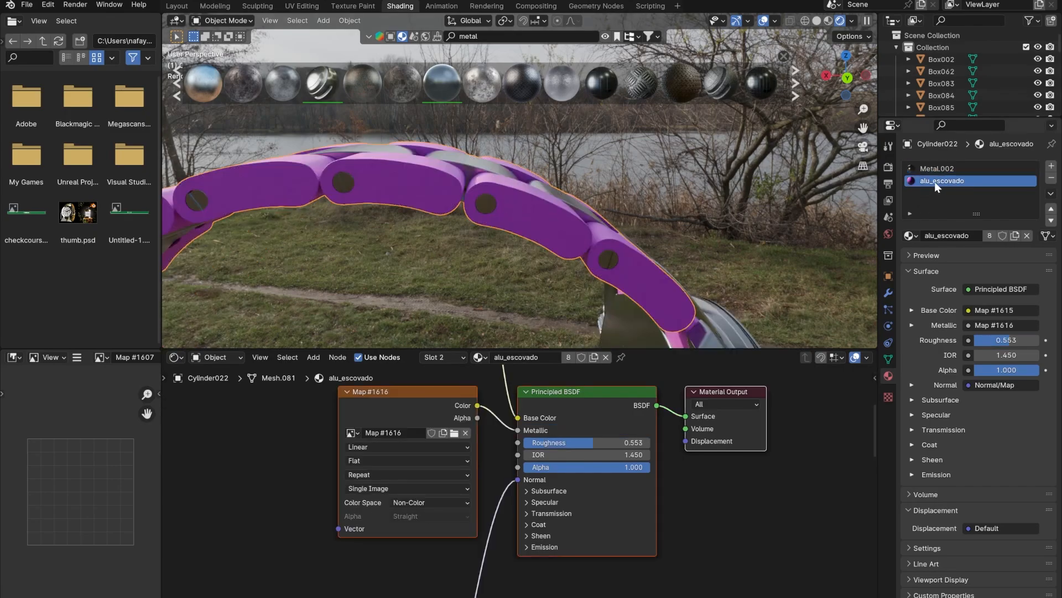
{"action": "middle_click_drag", "start_coordinate": [692, 233], "coordinate": [427, 280]}
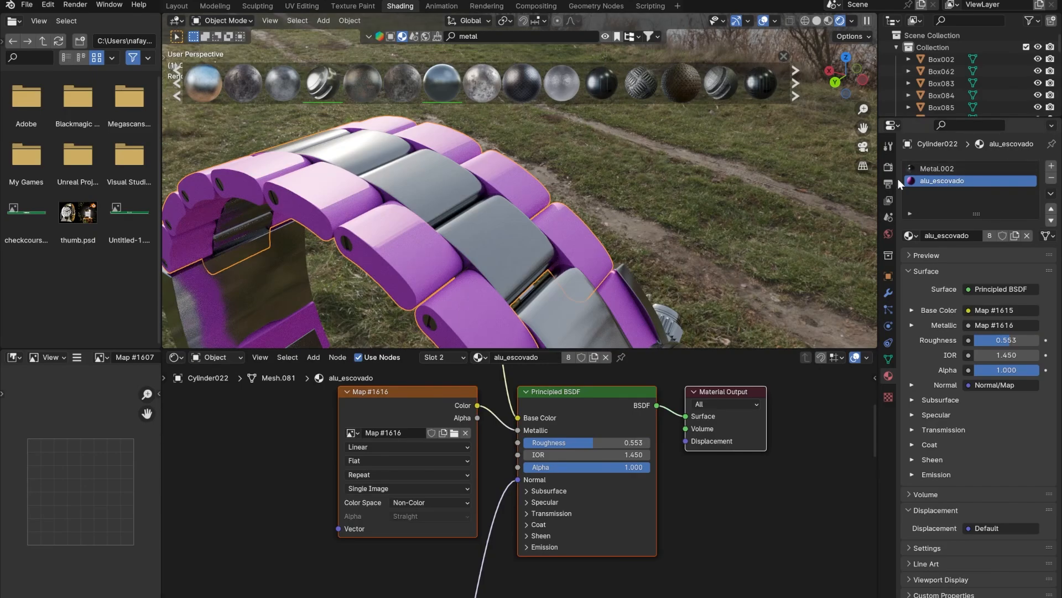
{"action": "left_click", "coordinate": [479, 357]}
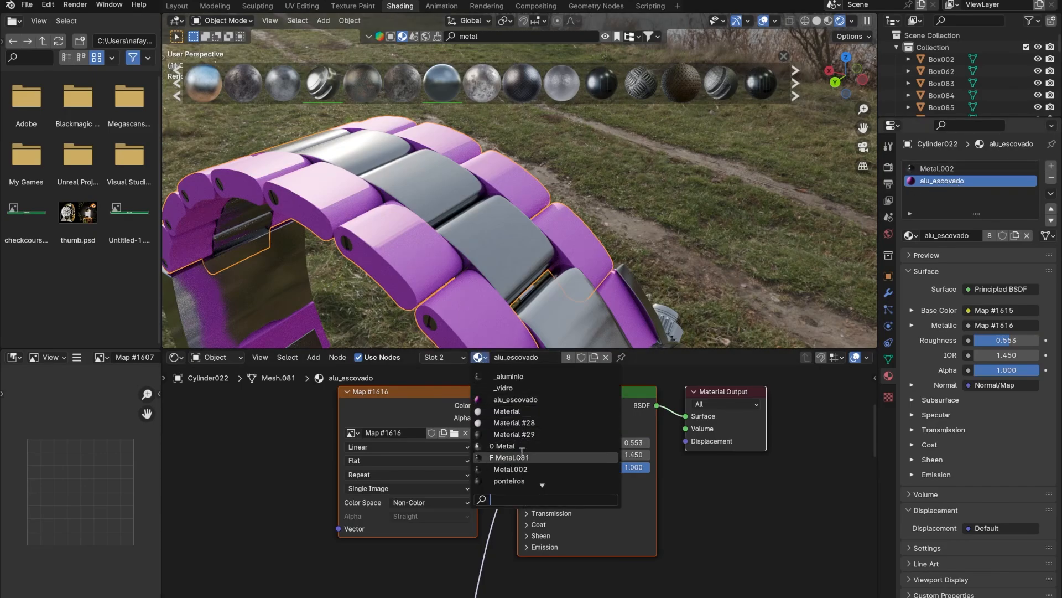
{"action": "left_click", "coordinate": [523, 470]}
- Assign Metal.002 to the purple end link joining the bracelet to the case on the crown side
{"action": "scroll", "coordinate": [456, 316], "scroll_direction": "down", "scroll_amount": 4}
{"action": "left_click_drag", "start_coordinate": [643, 177], "coordinate": [483, 201]}
{"action": "left_click", "coordinate": [606, 185]}
{"action": "middle_click_drag", "start_coordinate": [606, 185], "coordinate": [546, 175]}
{"action": "left_click", "coordinate": [545, 175]}
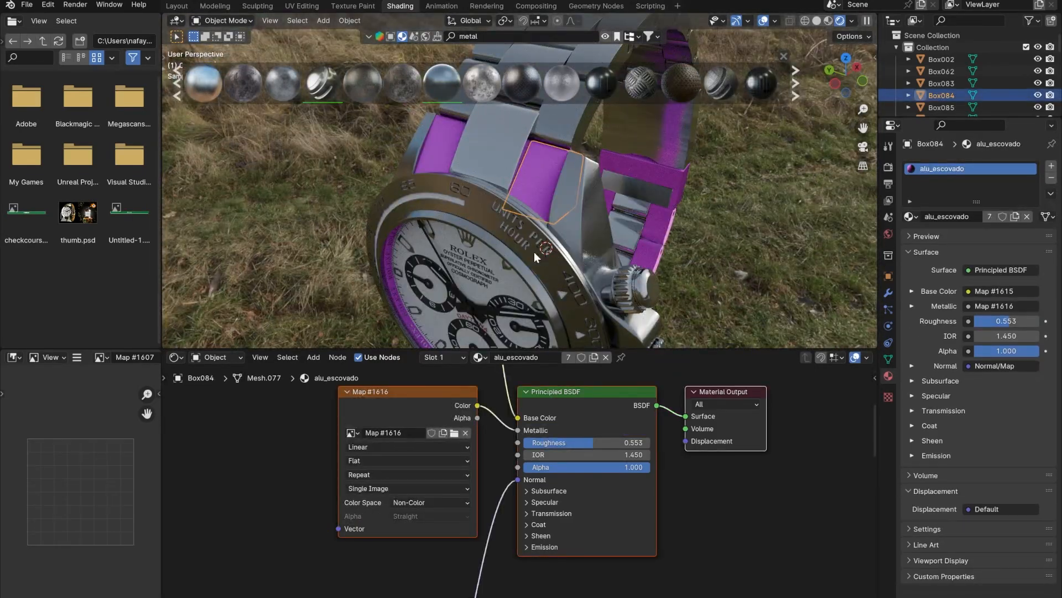
{"action": "left_click", "coordinate": [479, 357]}
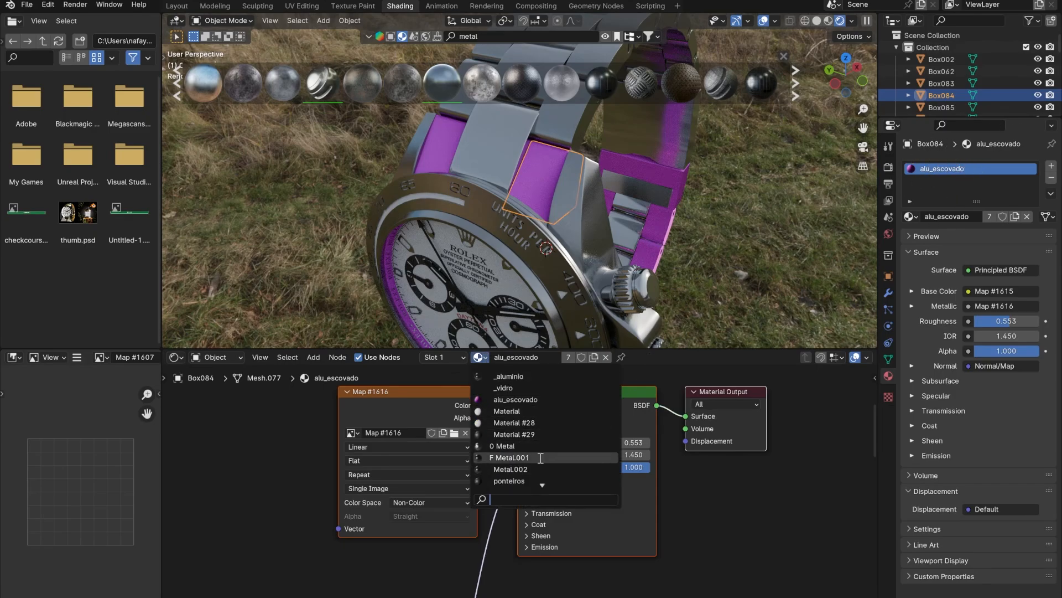
{"action": "left_click", "coordinate": [510, 469]}
- Assign Metal.002 to the matching purple end link on the side of the case opposite the crown
{"action": "left_click", "coordinate": [439, 144]}
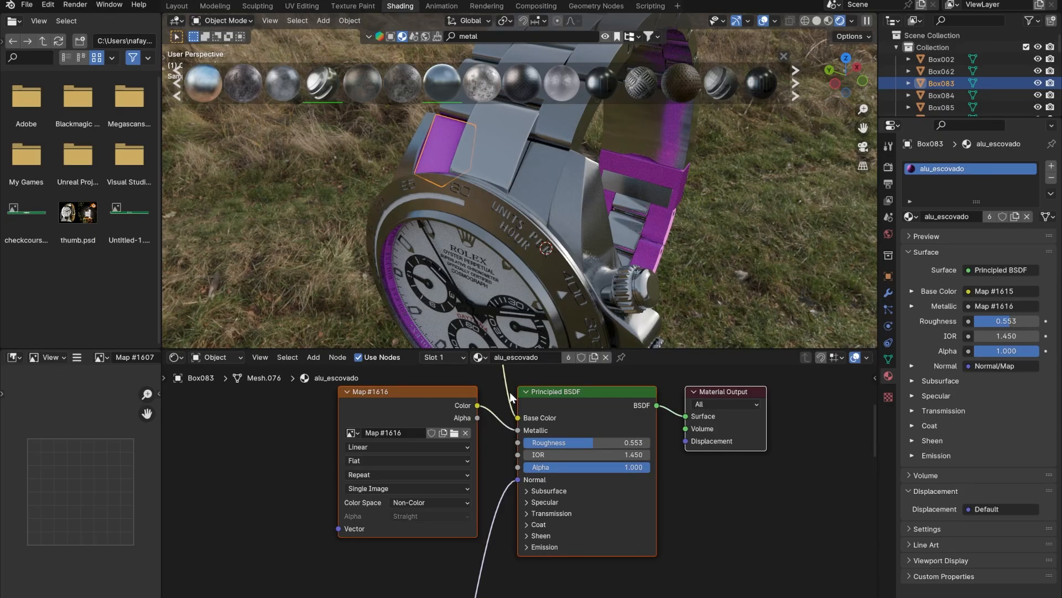
{"action": "left_click", "coordinate": [489, 357]}
{"action": "left_click", "coordinate": [494, 467]}
- Replace alu_escovado with Metal.002 on the purple block between the clasp and the lower bracelet links
{"action": "middle_click_drag", "start_coordinate": [620, 227], "coordinate": [507, 183]}
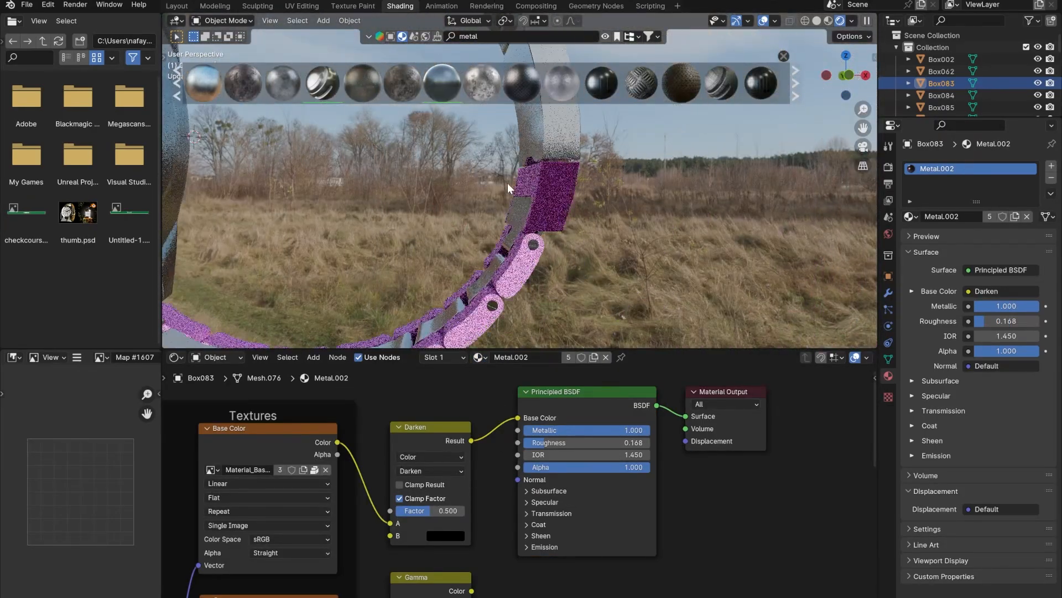
{"action": "left_click", "coordinate": [566, 192]}
{"action": "left_click", "coordinate": [479, 358]}
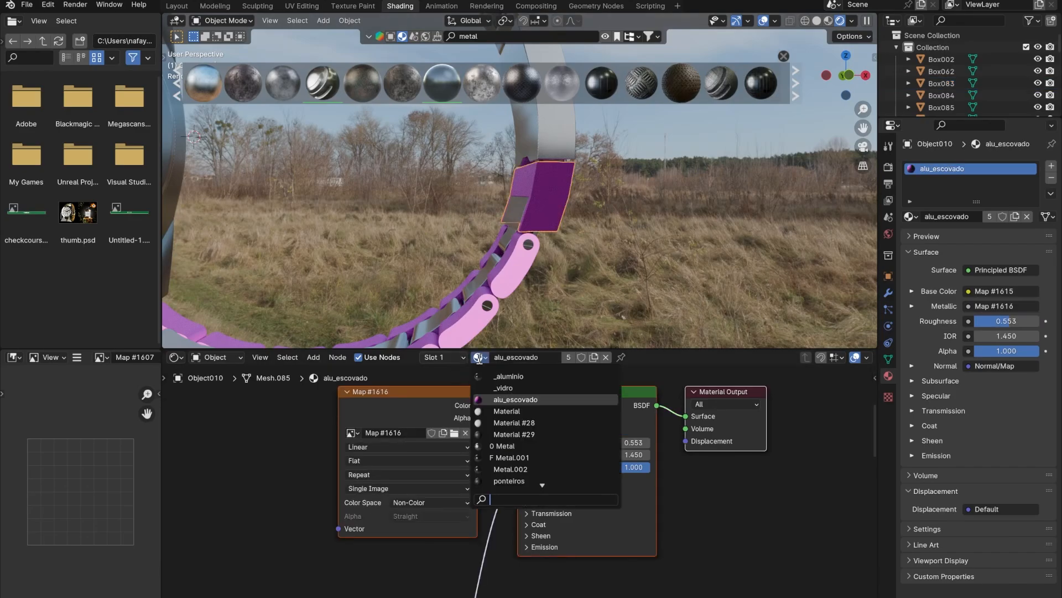
{"action": "left_click", "coordinate": [514, 468]}
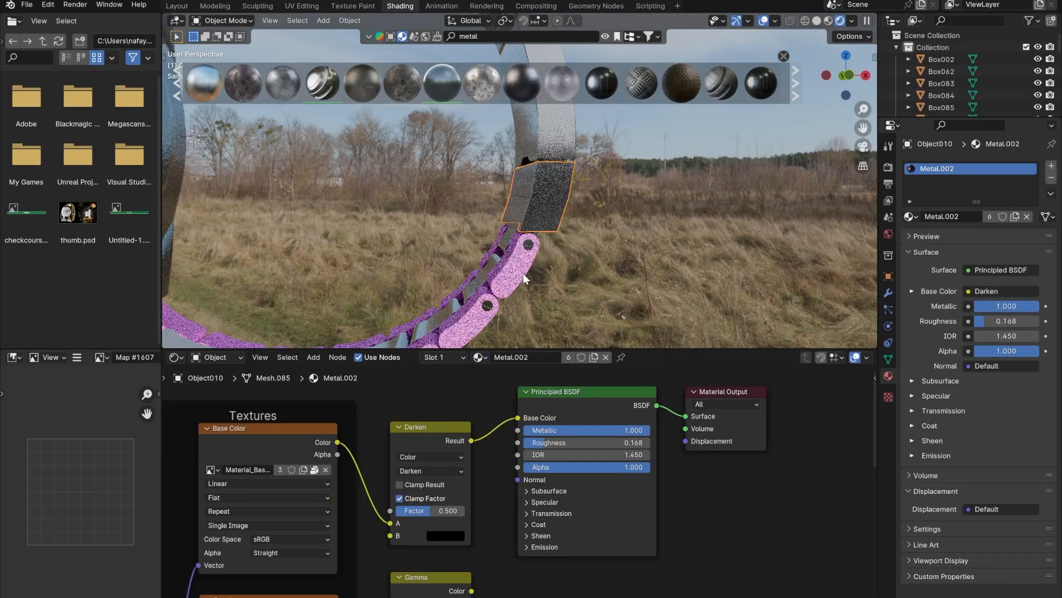
- Replace alu_escovado with Metal.002 in the second material slot of the lower bracelet links
{"action": "left_click", "coordinate": [521, 303]}
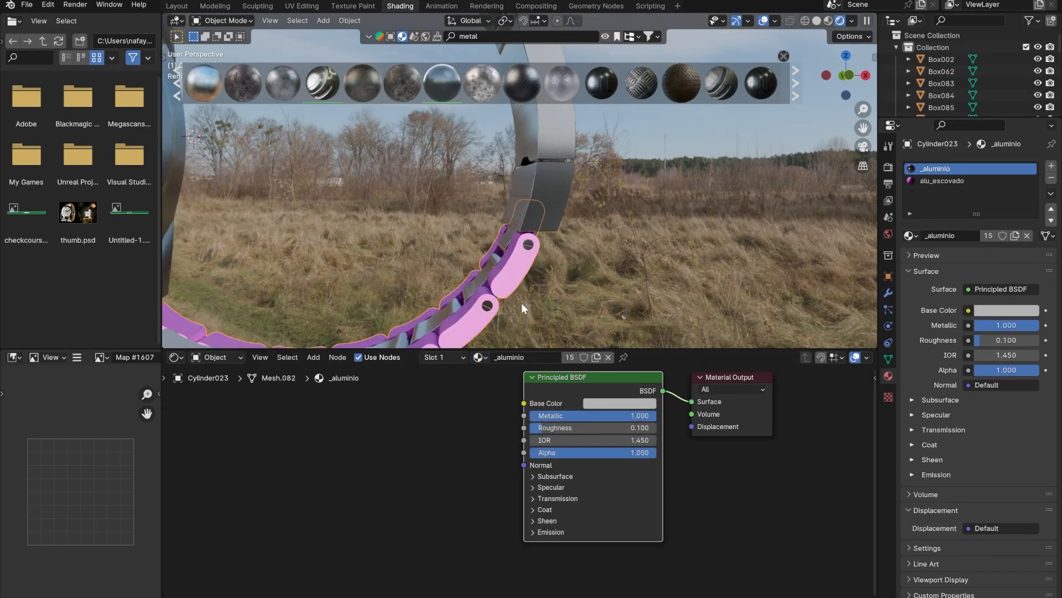
{"action": "left_click", "coordinate": [479, 358]}
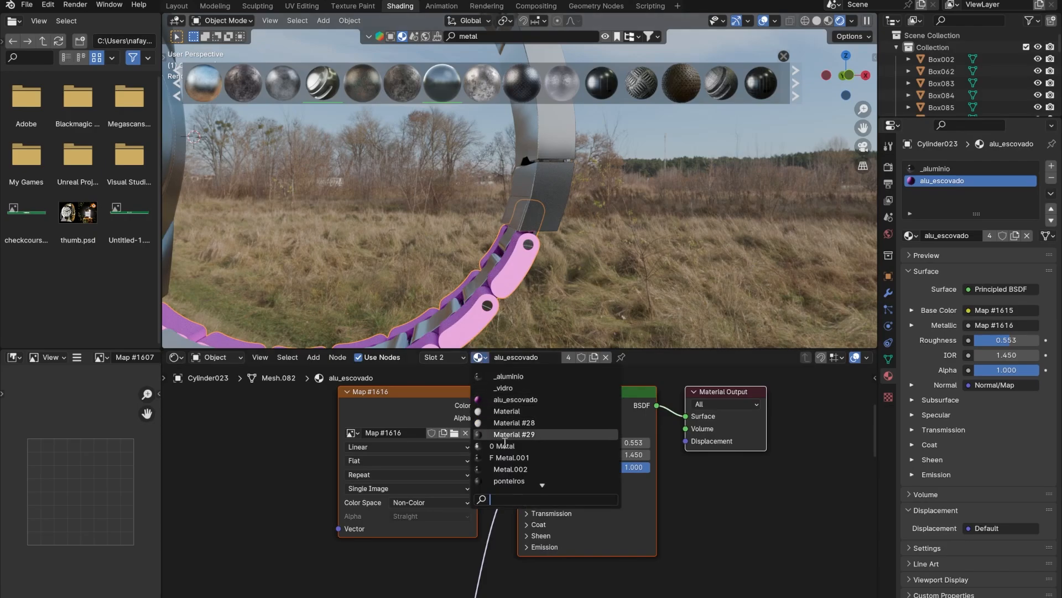
{"action": "left_click", "coordinate": [525, 468]}
- Assign Metal.002 to both purple end links between the case lugs below the dial
{"action": "scroll", "coordinate": [502, 272], "scroll_direction": "down", "scroll_amount": 3}
{"action": "middle_click_drag", "start_coordinate": [502, 271], "coordinate": [496, 222]}
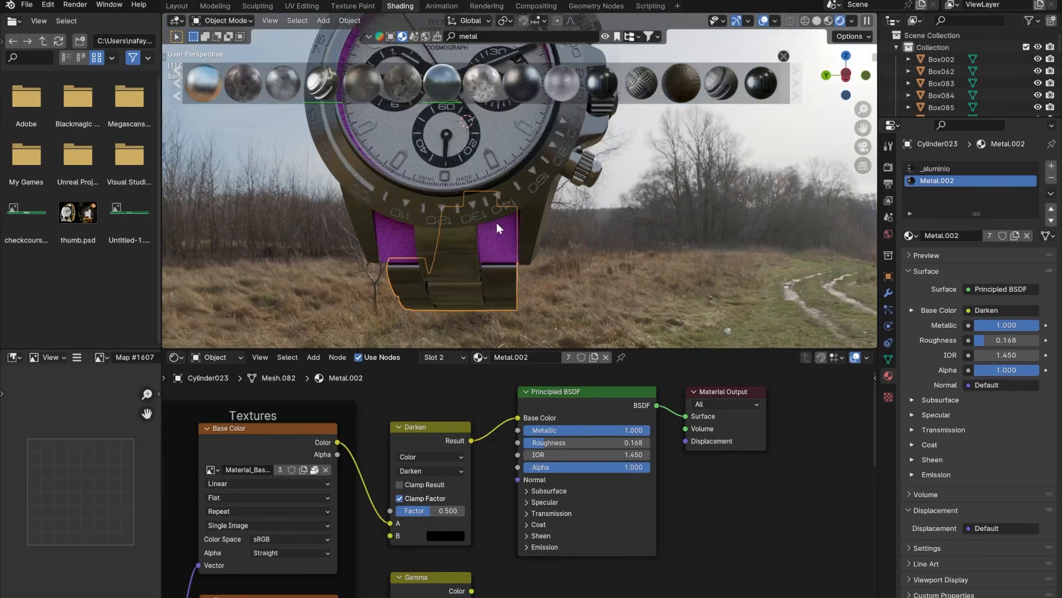
{"action": "left_click", "coordinate": [496, 222]}
{"action": "left_click", "coordinate": [477, 358]}
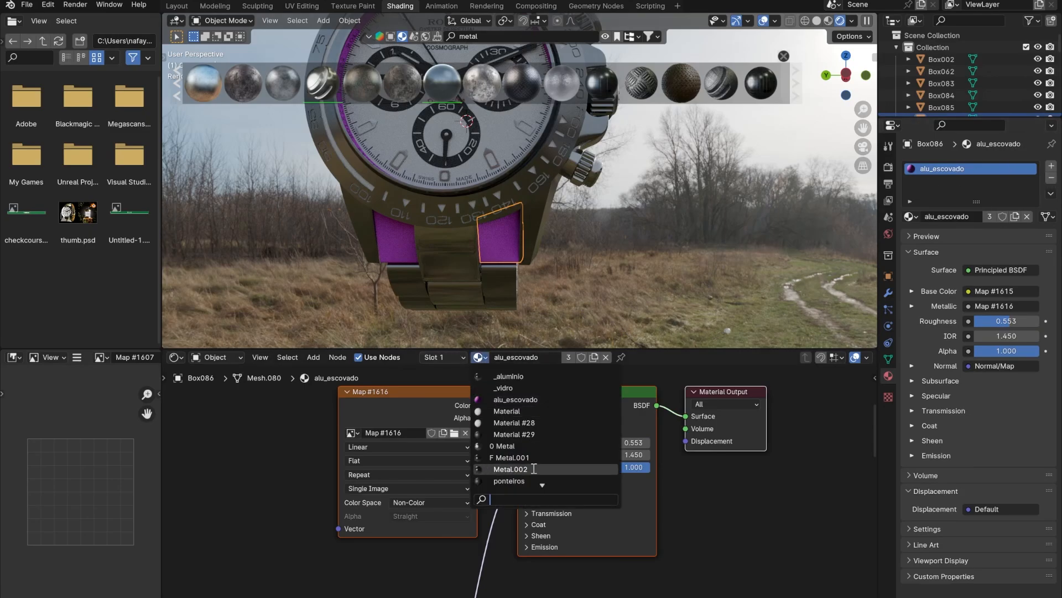
{"action": "left_click", "coordinate": [531, 469]}
{"action": "left_click", "coordinate": [402, 250]}
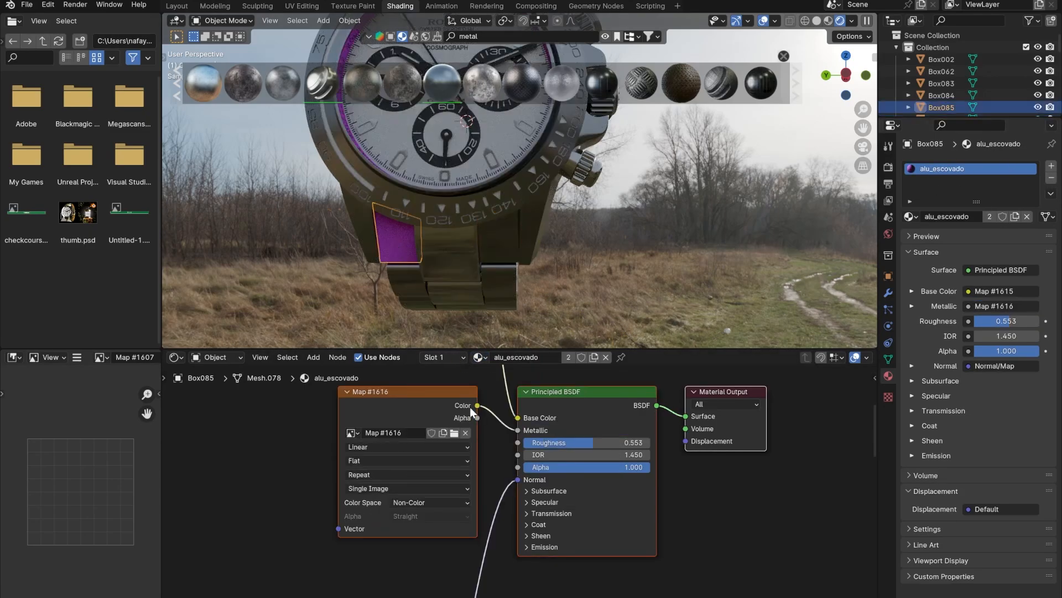
{"action": "left_click", "coordinate": [478, 357]}
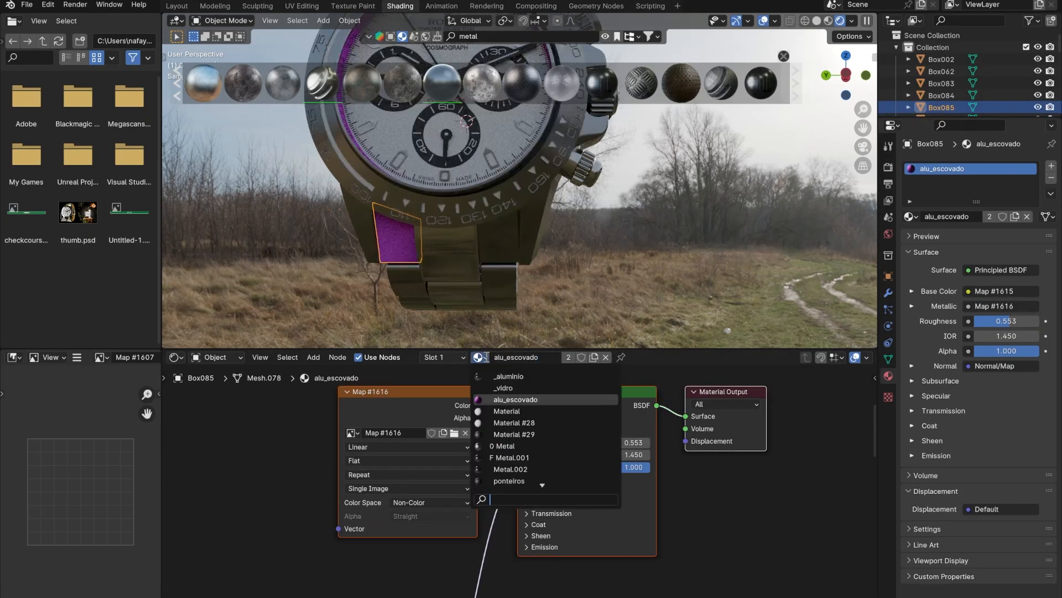
{"action": "left_click", "coordinate": [506, 469]}
- Assign Metal.002 to the purple inner ring around the dial that carries the engraved ROLEX lettering
{"action": "left_click", "coordinate": [570, 212]}
{"action": "middle_click_drag", "start_coordinate": [492, 176], "coordinate": [612, 249]}
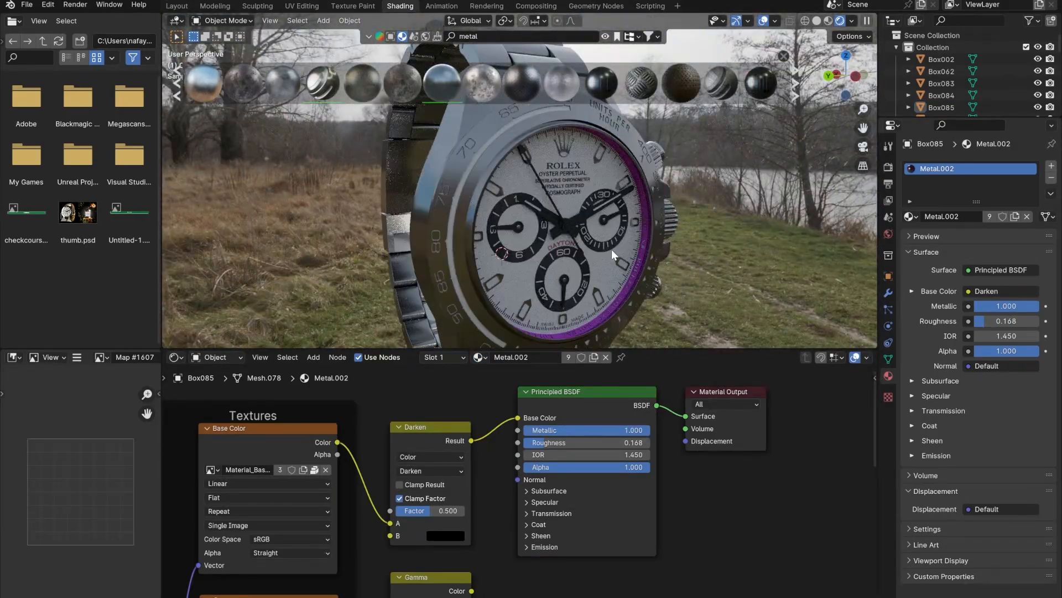
{"action": "scroll", "coordinate": [559, 203], "scroll_direction": "up", "scroll_amount": 5}
{"action": "middle_click_drag", "start_coordinate": [559, 203], "coordinate": [637, 209]}
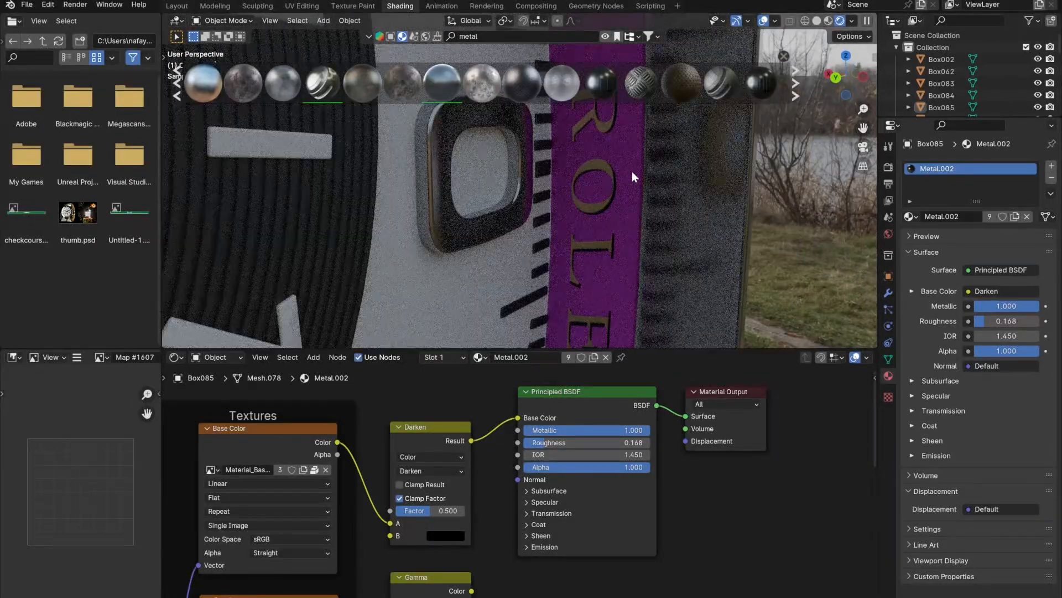
{"action": "left_click", "coordinate": [620, 157]}
{"action": "middle_click_drag", "start_coordinate": [614, 157], "coordinate": [617, 155]}
{"action": "left_click", "coordinate": [666, 149]}
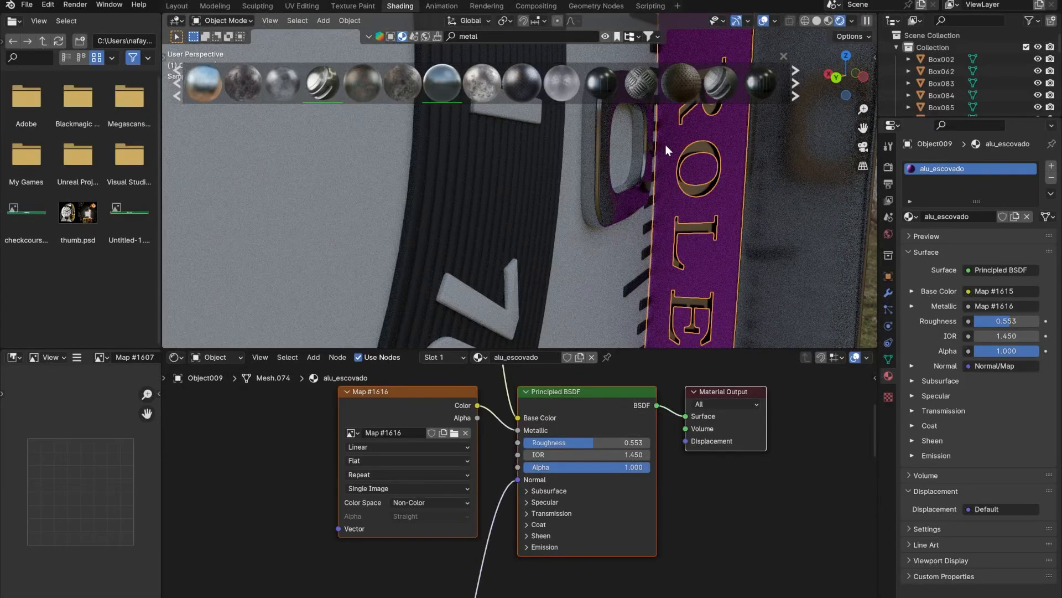
{"action": "left_click", "coordinate": [479, 358]}
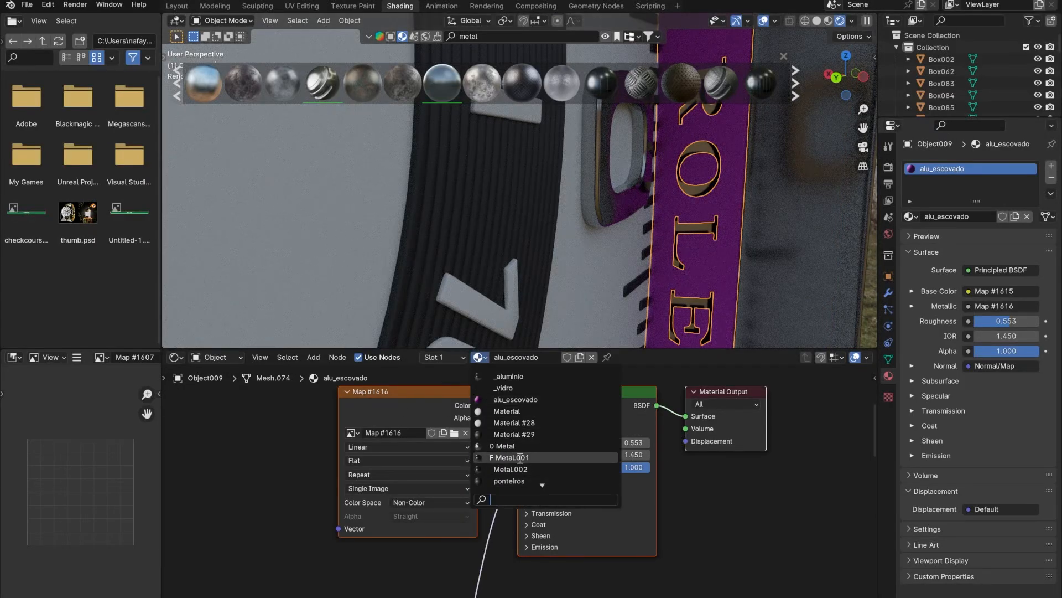
{"action": "left_click", "coordinate": [511, 470]}
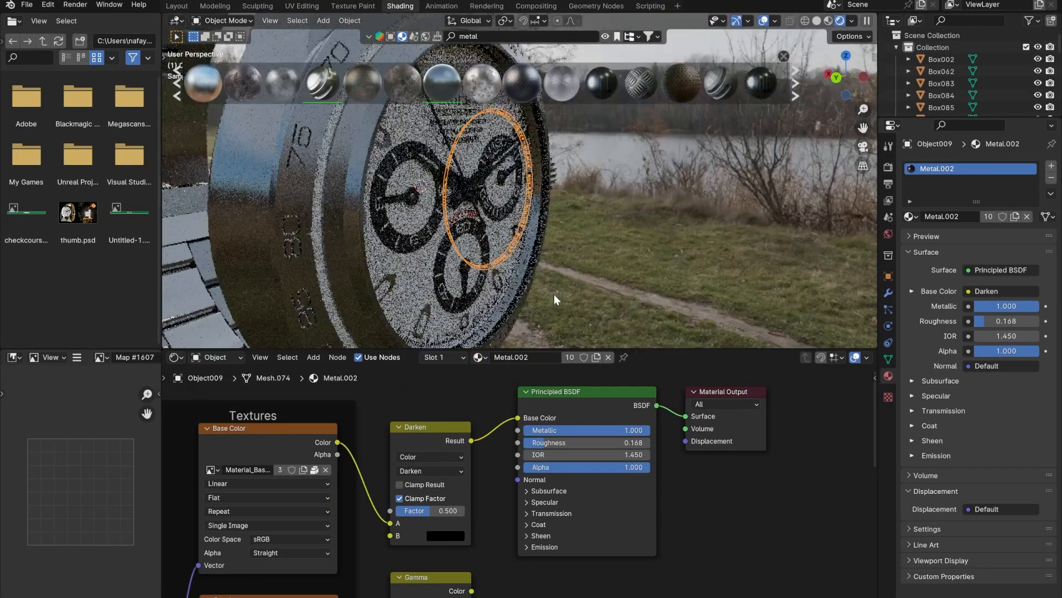
- Inspect the textured watch, and switch to the browser to view the Rolex Daytona preview on CGTrader
{"action": "middle_click_drag", "start_coordinate": [553, 294], "coordinate": [587, 216]}
{"action": "scroll", "coordinate": [544, 251], "scroll_direction": "up", "scroll_amount": 3}
{"action": "scroll", "coordinate": [544, 254], "scroll_direction": "down", "scroll_amount": 3}
{"action": "middle_click_drag", "start_coordinate": [505, 208], "coordinate": [503, 204]}
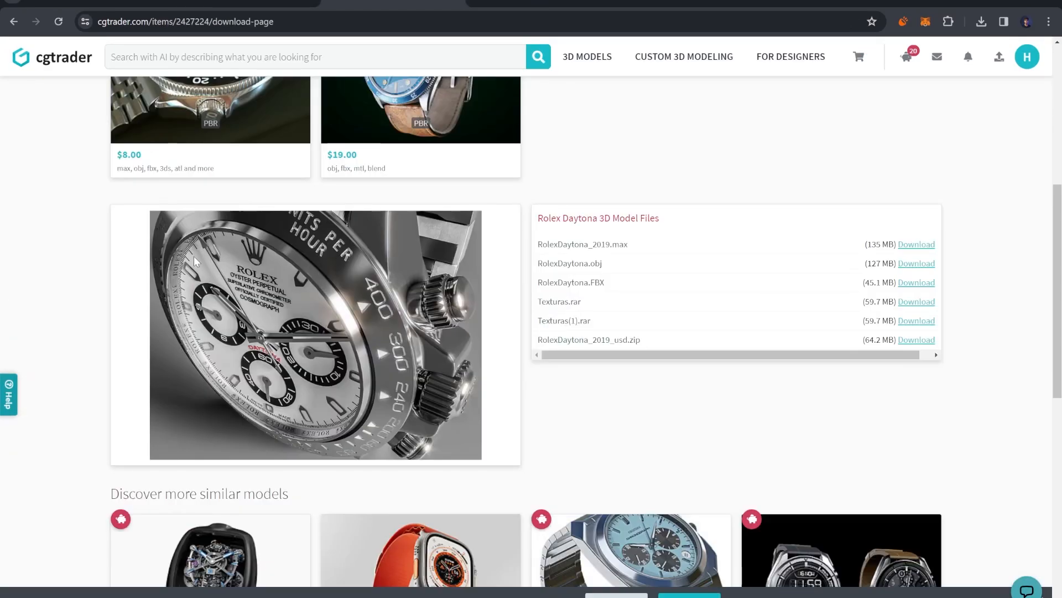
{"action": "scroll", "coordinate": [195, 261], "scroll_direction": "up", "scroll_amount": 5}
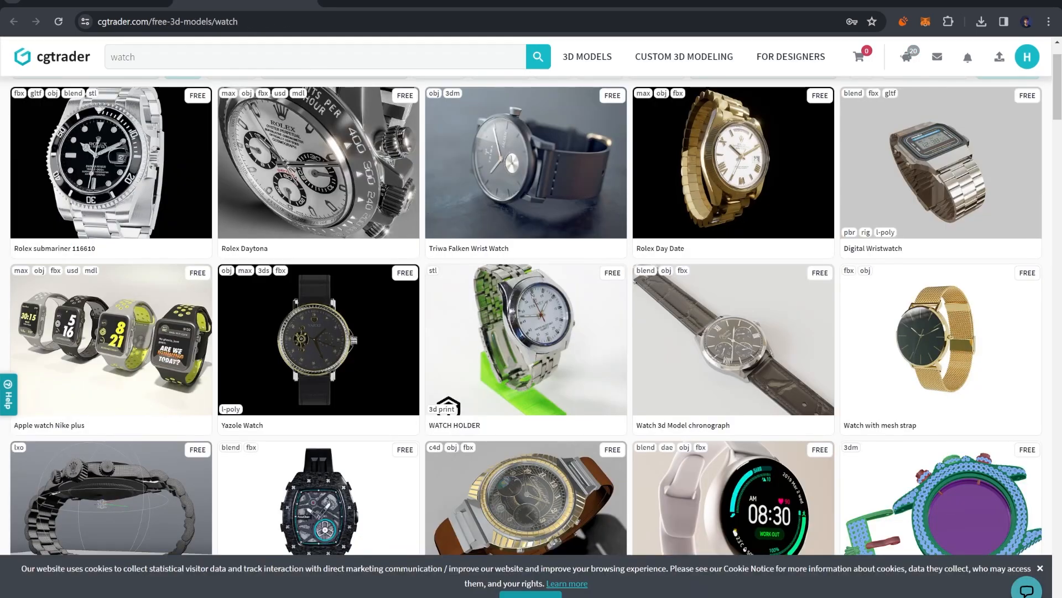
{"action": "scroll", "coordinate": [326, 221], "scroll_direction": "up", "scroll_amount": 2}
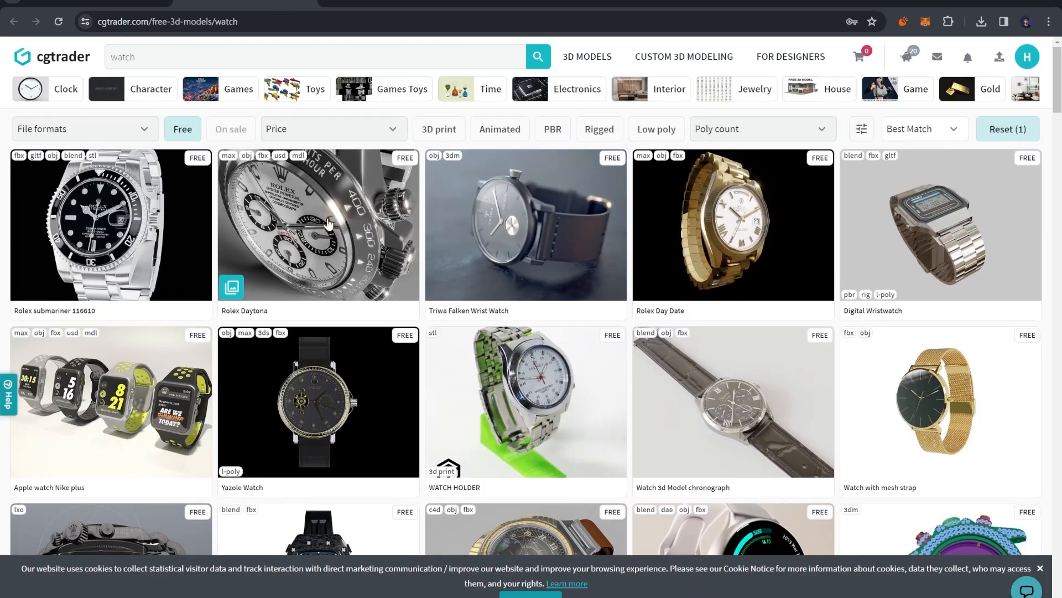
- Search Google Images for "rolex daytona" in a new browser tab
{"action": "left_click", "coordinate": [624, 2]}
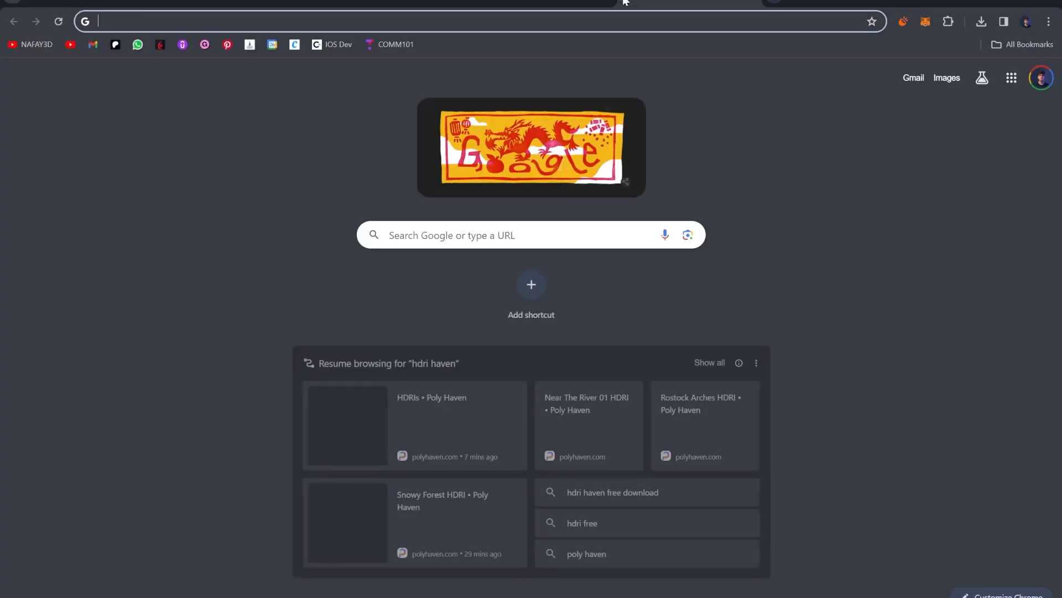
{"action": "type", "text": "rolxed"}
{"action": "key", "text": "BackSpace"}
{"action": "key", "text": "BackSpace"}
{"action": "key", "text": "BackSpace"}
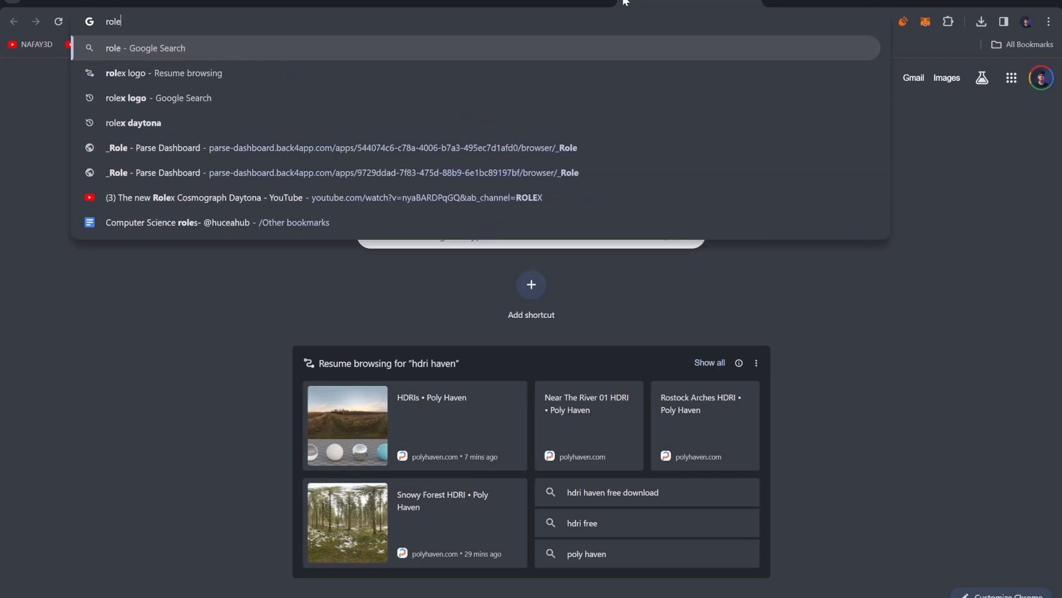
{"action": "type", "text": "ed"}
{"action": "key", "text": "BackSpace"}
{"action": "type", "text": "x"}
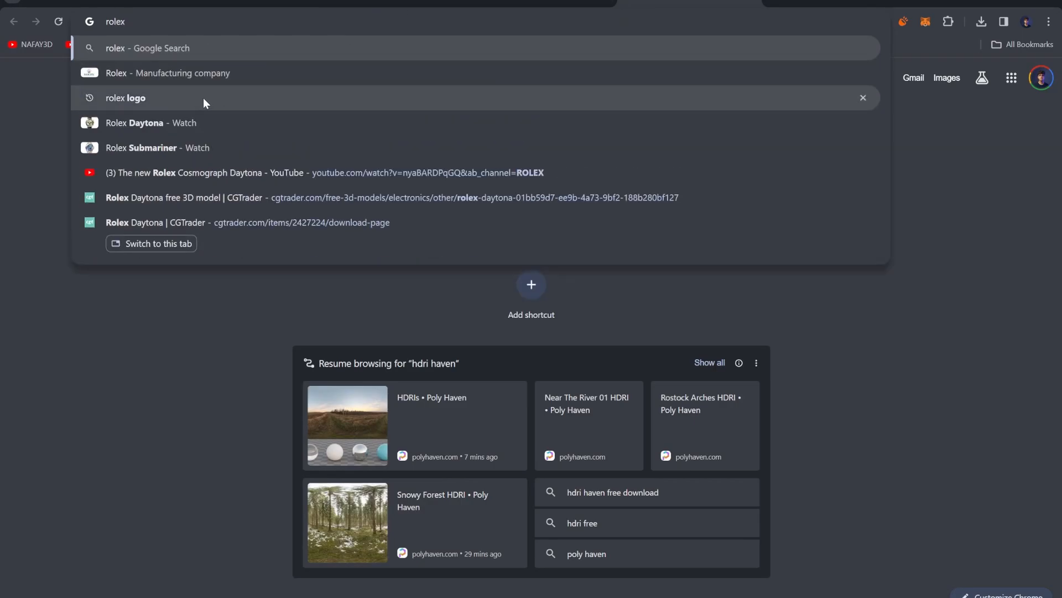
{"action": "left_click", "coordinate": [177, 119]}
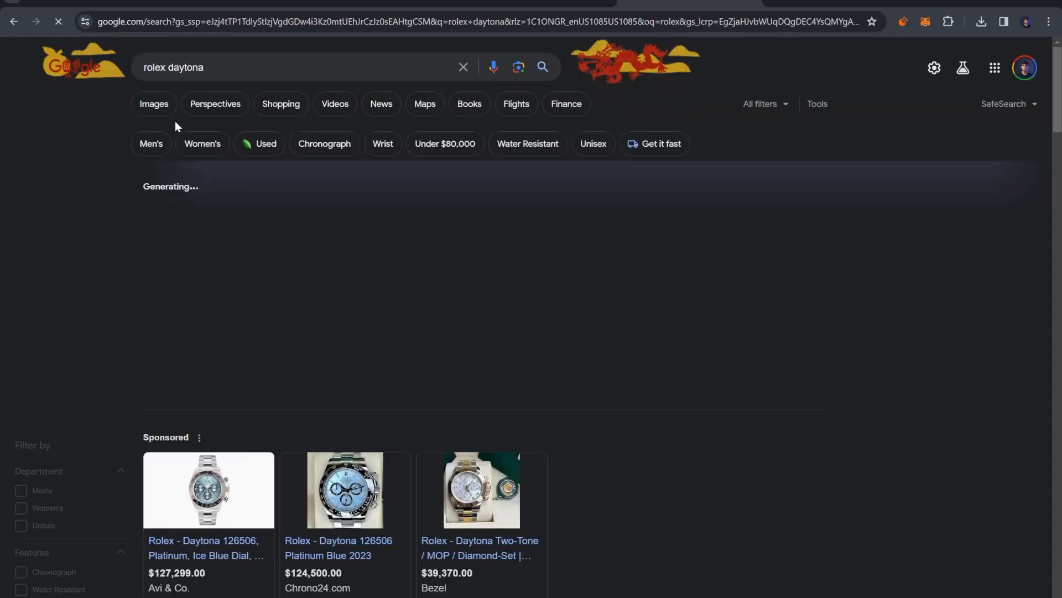
{"action": "left_click", "coordinate": [170, 111]}
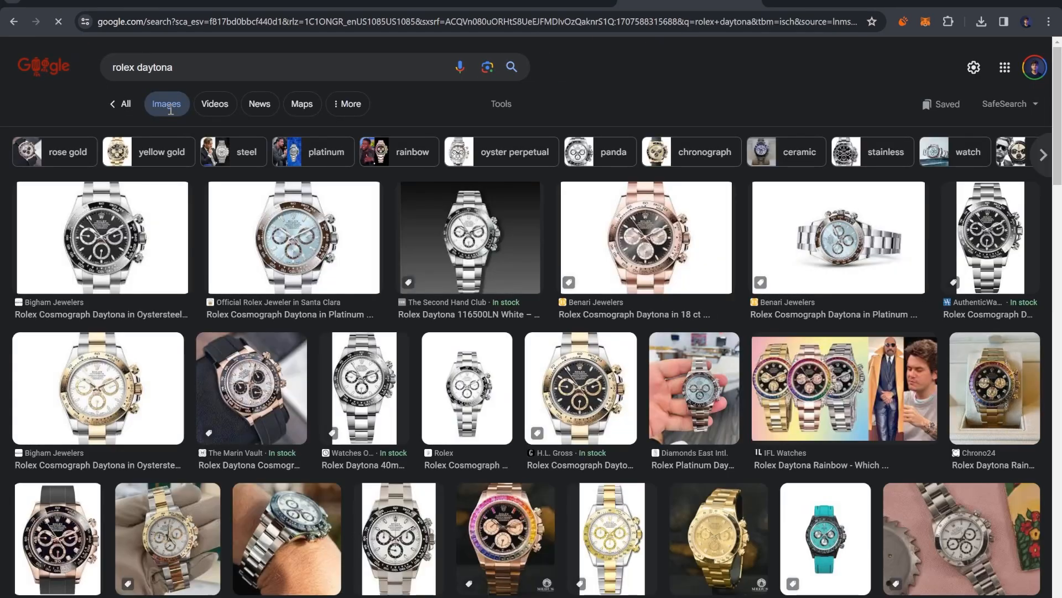
- View the black-dial and the 116500LN White Daytona reference photos, and return to Blender
{"action": "left_click", "coordinate": [145, 249]}
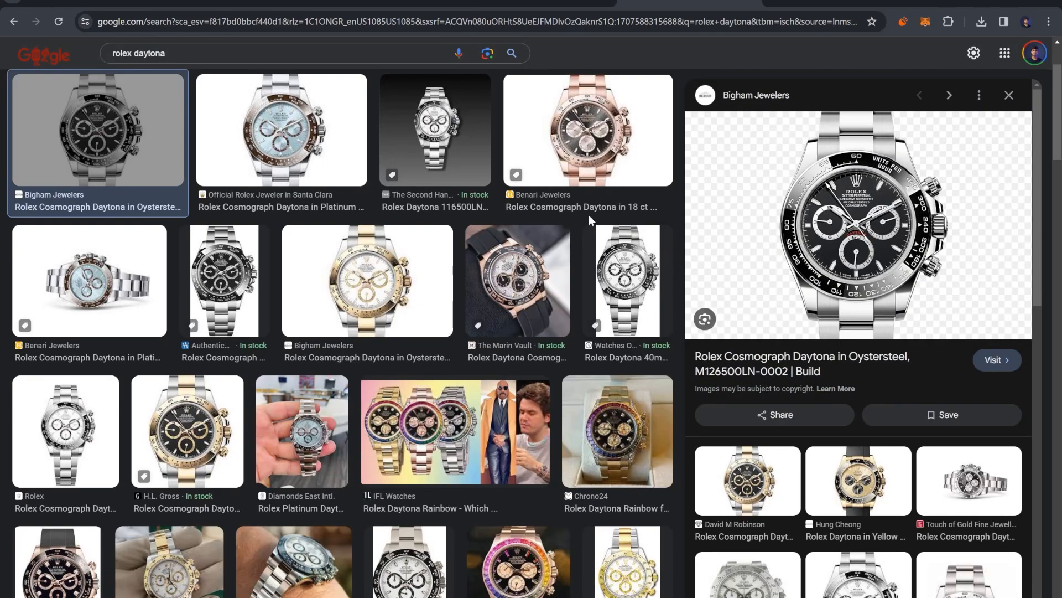
{"action": "left_click", "coordinate": [435, 153]}
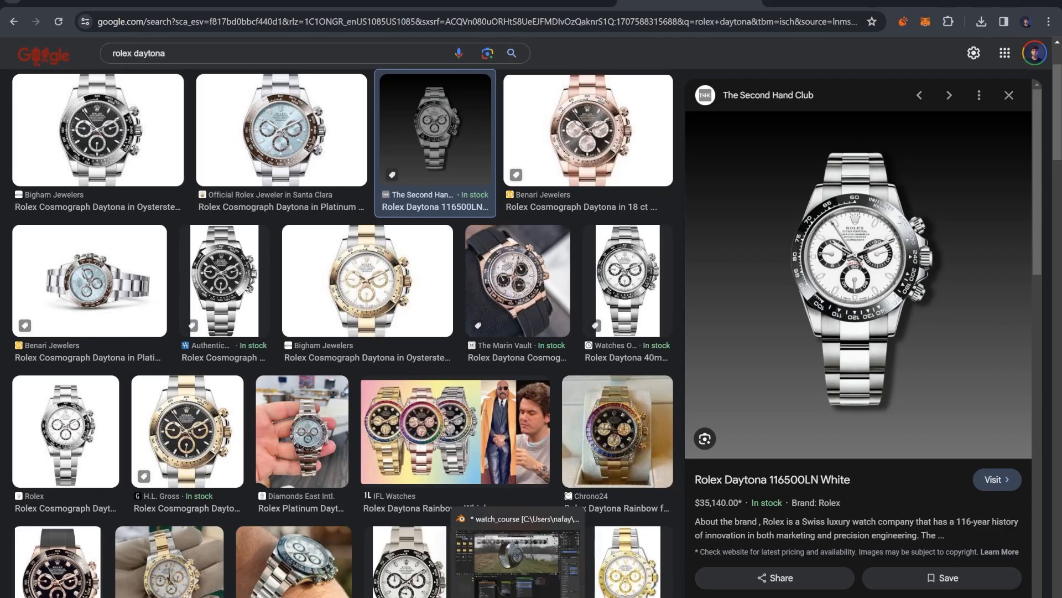
{"action": "left_click", "coordinate": [518, 596]}
- Check the bezel against the reference photo and give it its own single-user copy of the Metal.001 material
{"action": "scroll", "coordinate": [466, 191], "scroll_direction": "up", "scroll_amount": 3}
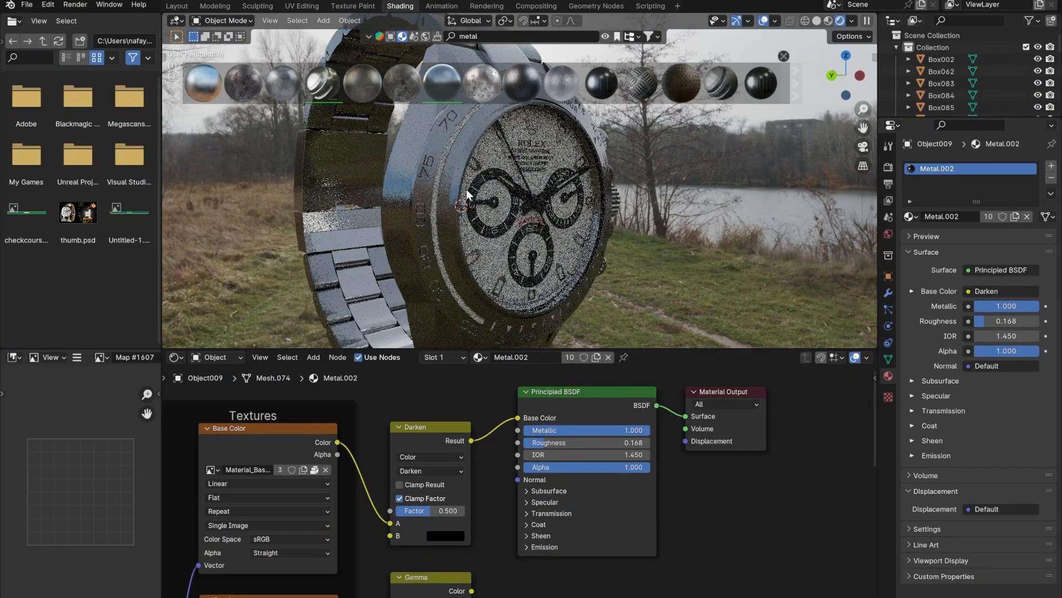
{"action": "left_click", "coordinate": [435, 137]}
{"action": "left_click", "coordinate": [494, 596]}
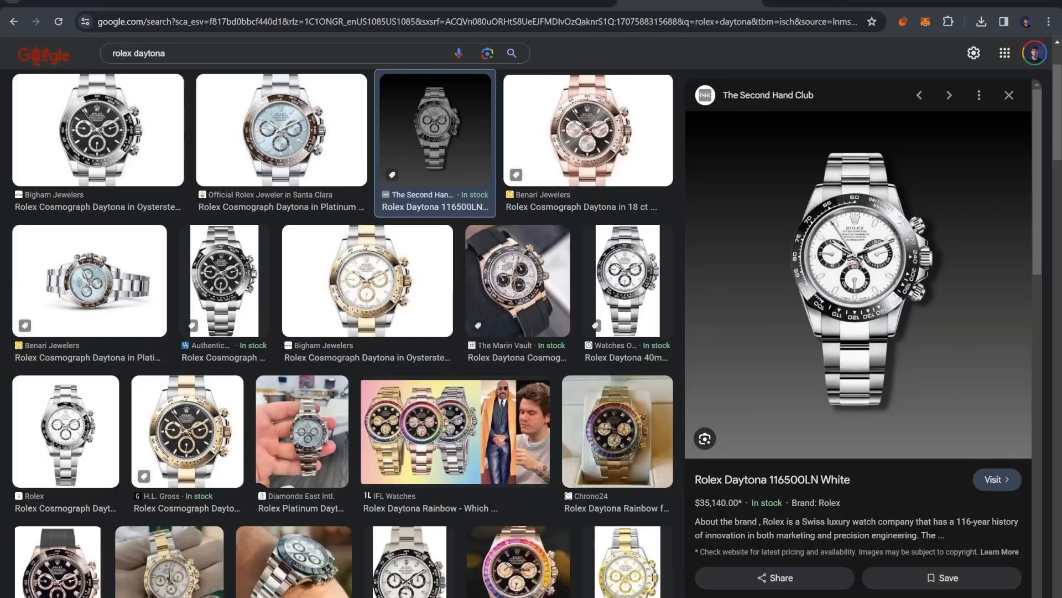
{"action": "left_click", "coordinate": [518, 596]}
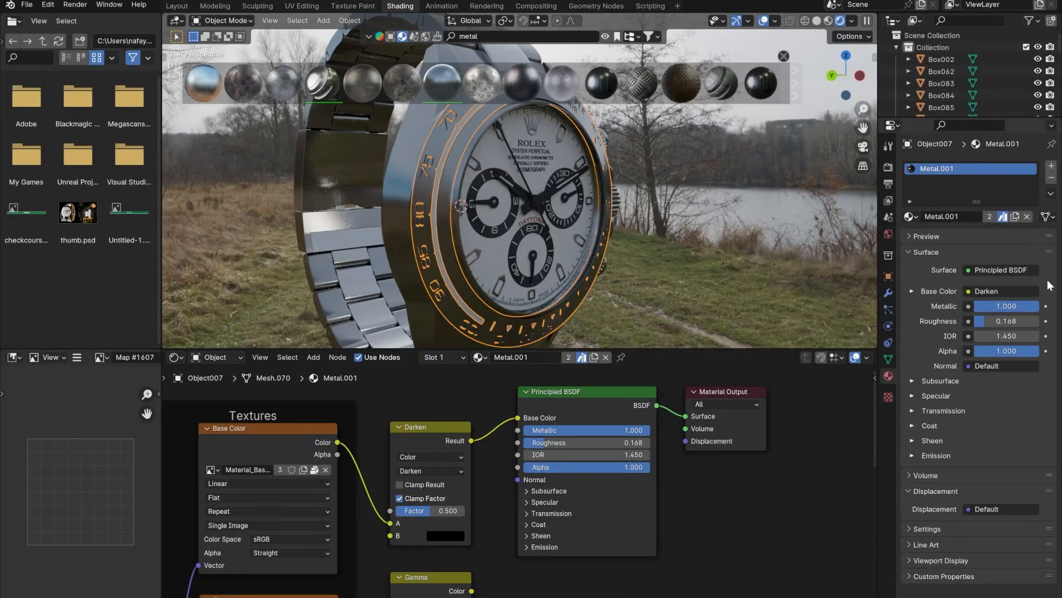
{"action": "left_click", "coordinate": [568, 357]}
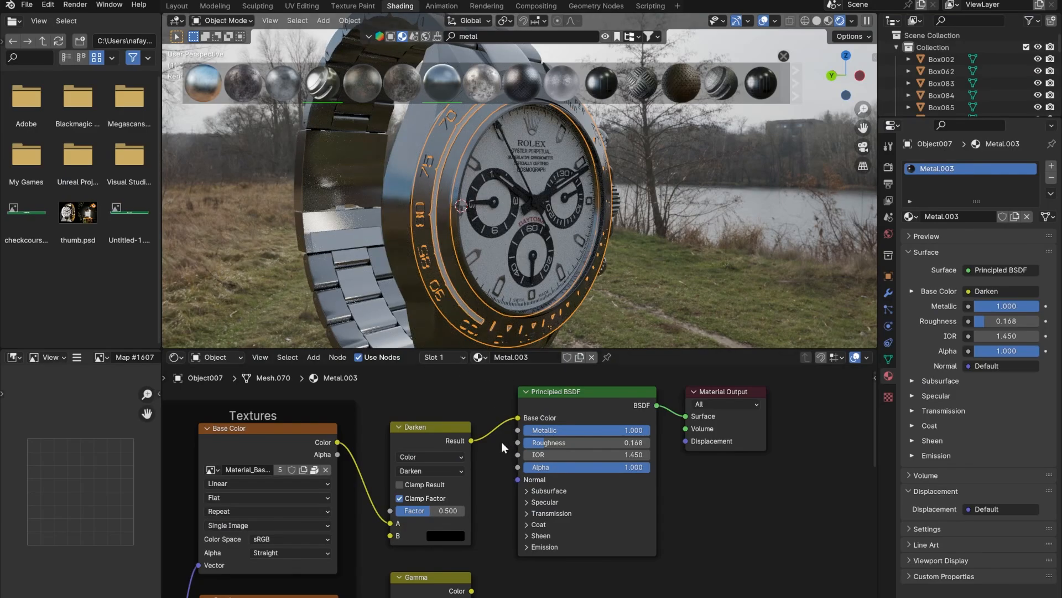
- Disconnect the Darken node from the bezel material's Base Color and set that colour to near-black with value 0.057
{"action": "left_click", "coordinate": [449, 534]}
{"action": "left_click_drag", "start_coordinate": [517, 418], "coordinate": [479, 414]}
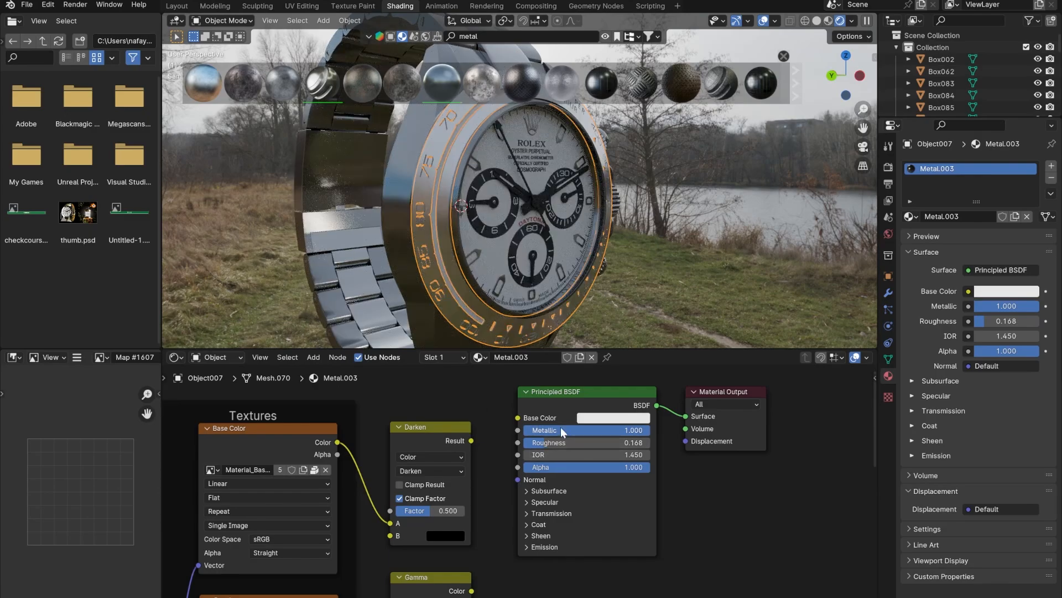
{"action": "left_click", "coordinate": [628, 418]}
{"action": "left_click_drag", "start_coordinate": [694, 248], "coordinate": [694, 305]}
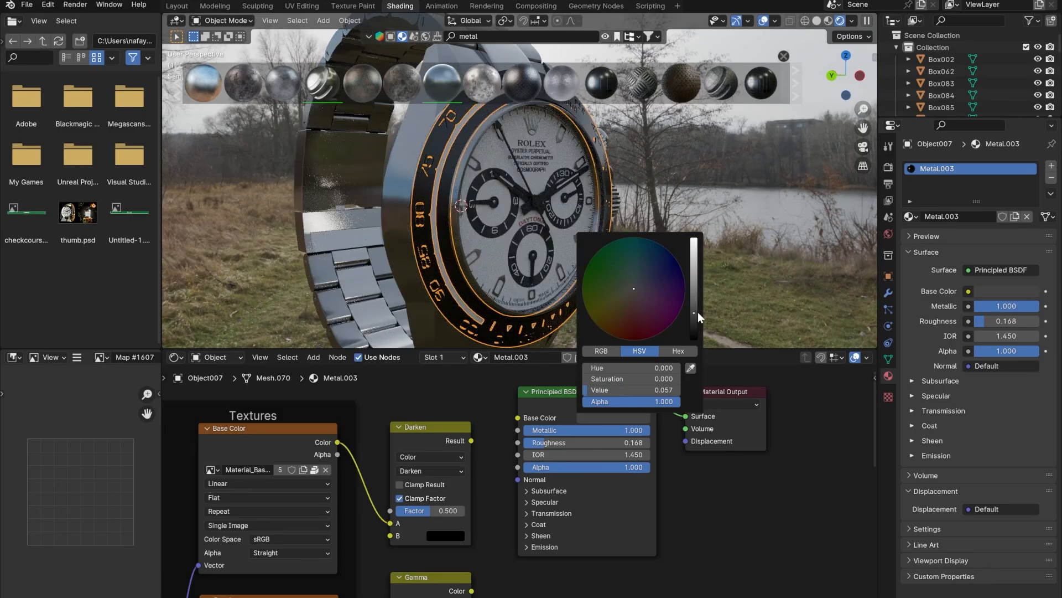
- Set the Darken node's B colour in the watch case's Metal.002 material to a bright, saturated golden yellow
{"action": "scroll", "coordinate": [566, 260], "scroll_direction": "down", "scroll_amount": 6}
{"action": "middle_click_drag", "start_coordinate": [563, 259], "coordinate": [442, 223]}
{"action": "scroll", "coordinate": [486, 230], "scroll_direction": "up", "scroll_amount": 4}
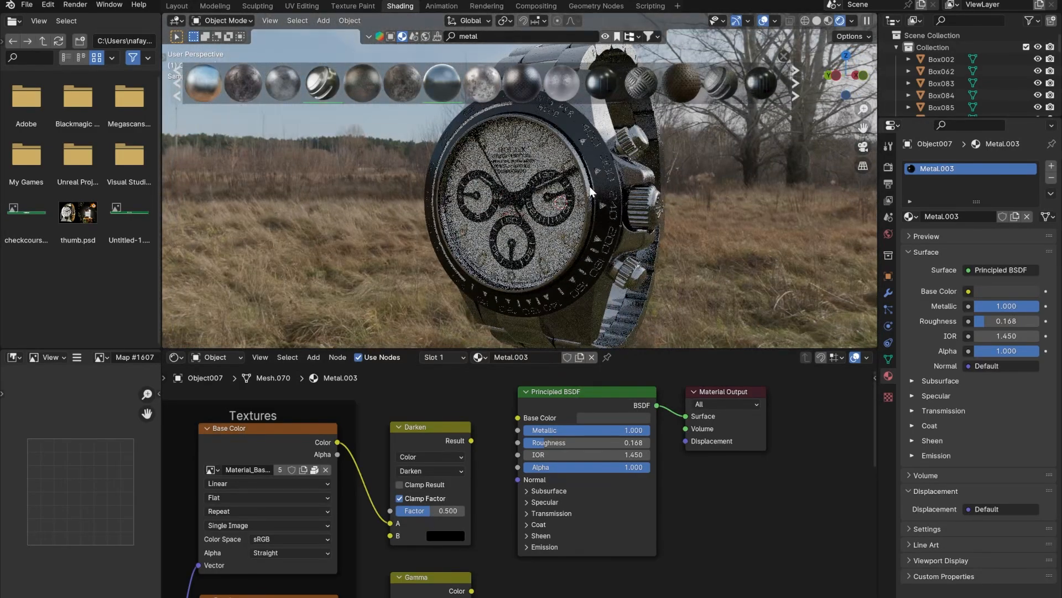
{"action": "scroll", "coordinate": [585, 180], "scroll_direction": "up", "scroll_amount": 5}
{"action": "middle_click_drag", "start_coordinate": [586, 180], "coordinate": [607, 203]}
{"action": "scroll", "coordinate": [537, 224], "scroll_direction": "down", "scroll_amount": 3}
{"action": "left_click", "coordinate": [490, 189]}
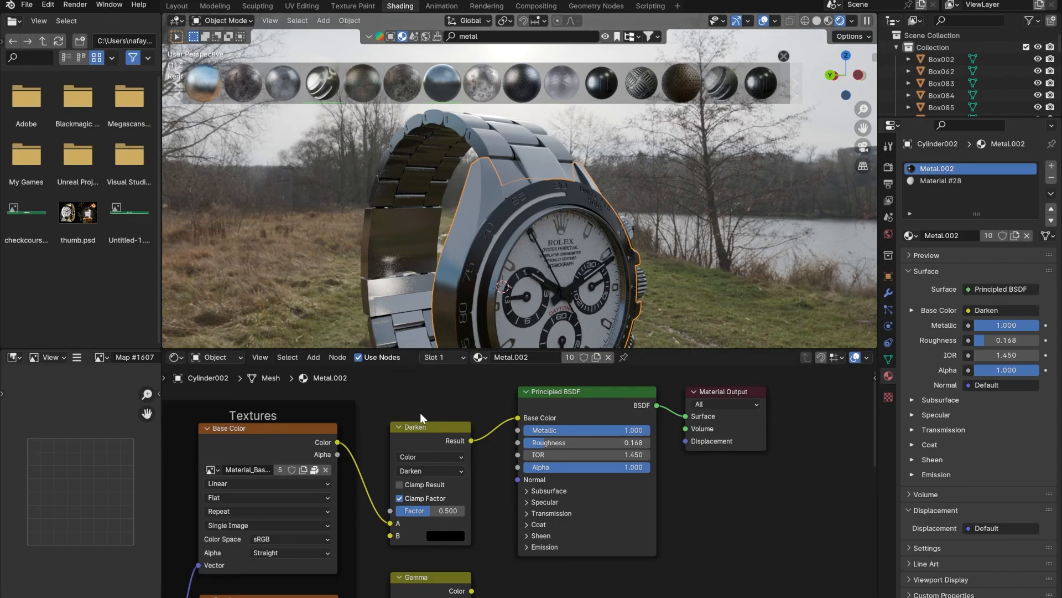
{"action": "middle_click_drag", "start_coordinate": [420, 412], "coordinate": [468, 401]}
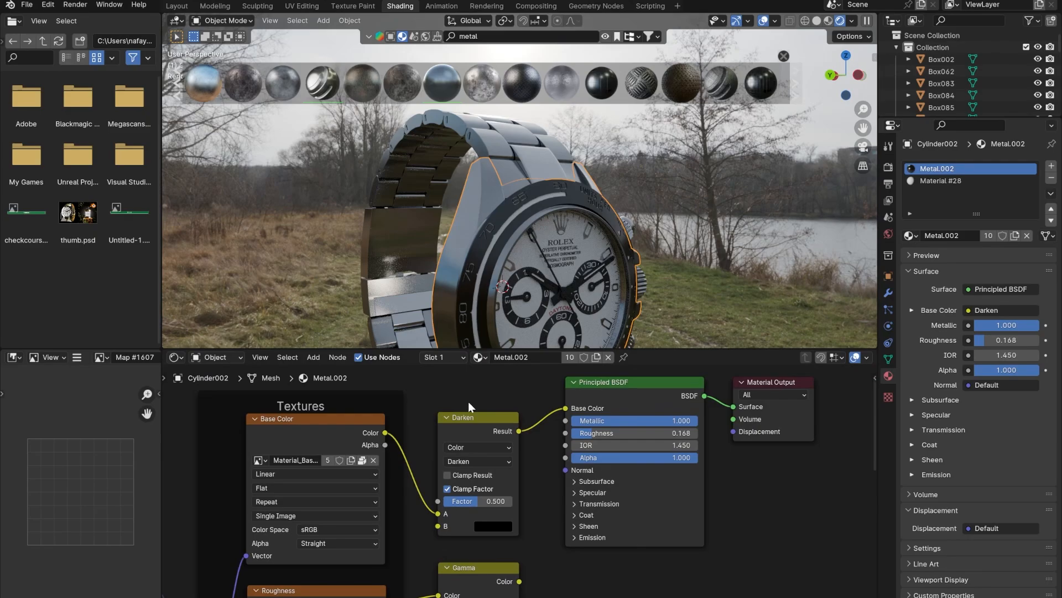
{"action": "left_click", "coordinate": [487, 525]}
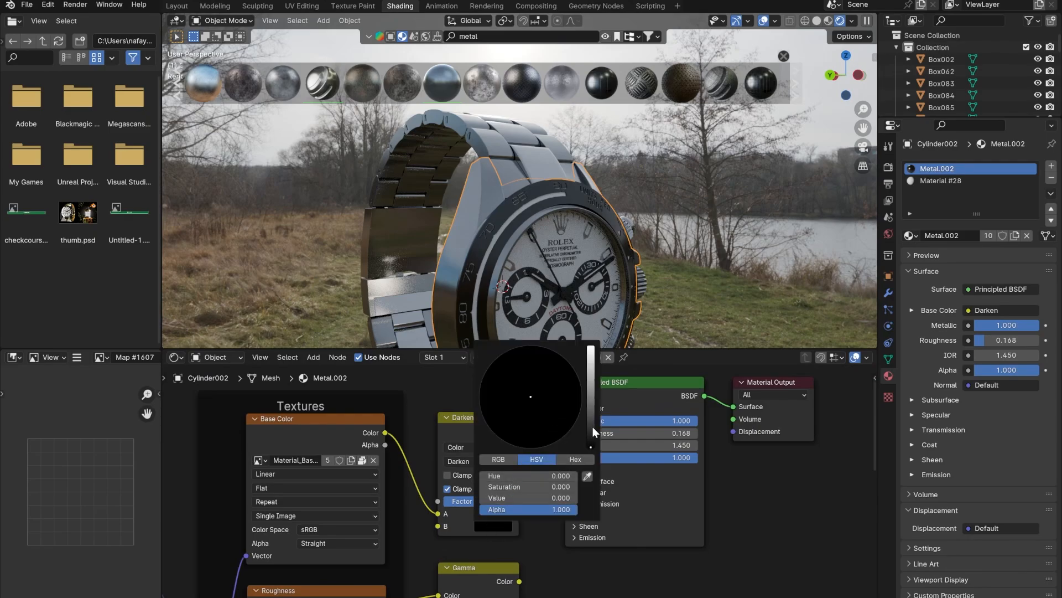
{"action": "mouse_move", "coordinate": [592, 427]}
{"action": "left_mouse_down"}
{"action": "mouse_move", "coordinate": [591, 390]}
{"action": "mouse_move", "coordinate": [493, 430]}
{"action": "left_mouse_up"}
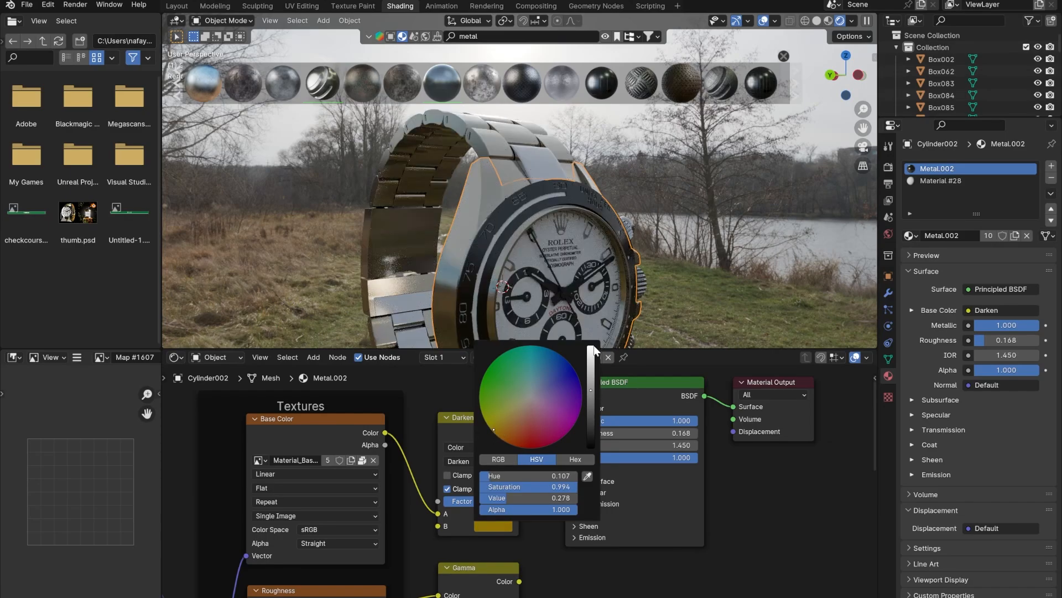
{"action": "mouse_move", "coordinate": [592, 348]}
{"action": "left_mouse_down"}
{"action": "mouse_move", "coordinate": [592, 360]}
{"action": "mouse_move", "coordinate": [592, 346]}
{"action": "left_mouse_up"}
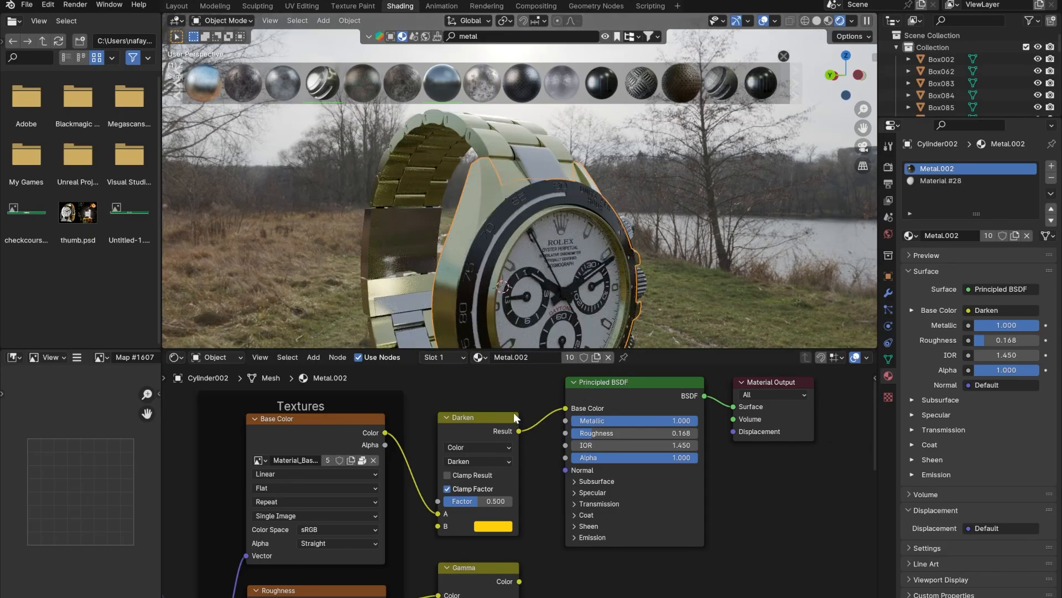
- Assign the golden Metal.002 material to the winding crown on the side of the watch case
{"action": "middle_click_drag", "start_coordinate": [523, 266], "coordinate": [640, 220]}
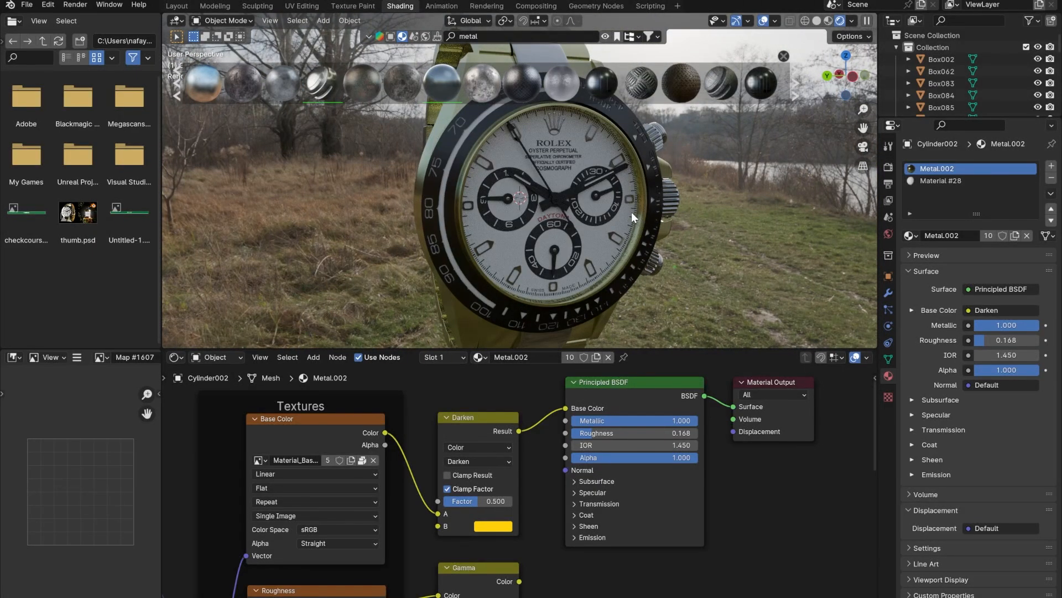
{"action": "middle_click_drag", "start_coordinate": [615, 201], "coordinate": [518, 220]}
{"action": "left_click", "coordinate": [513, 221]}
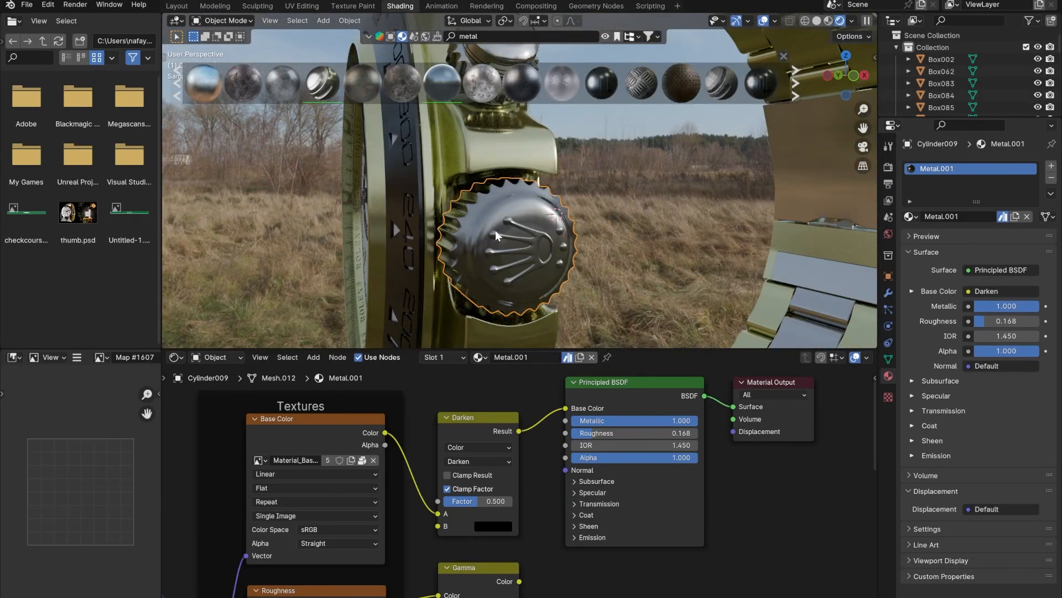
{"action": "left_click", "coordinate": [479, 357]}
{"action": "left_click", "coordinate": [506, 468]}
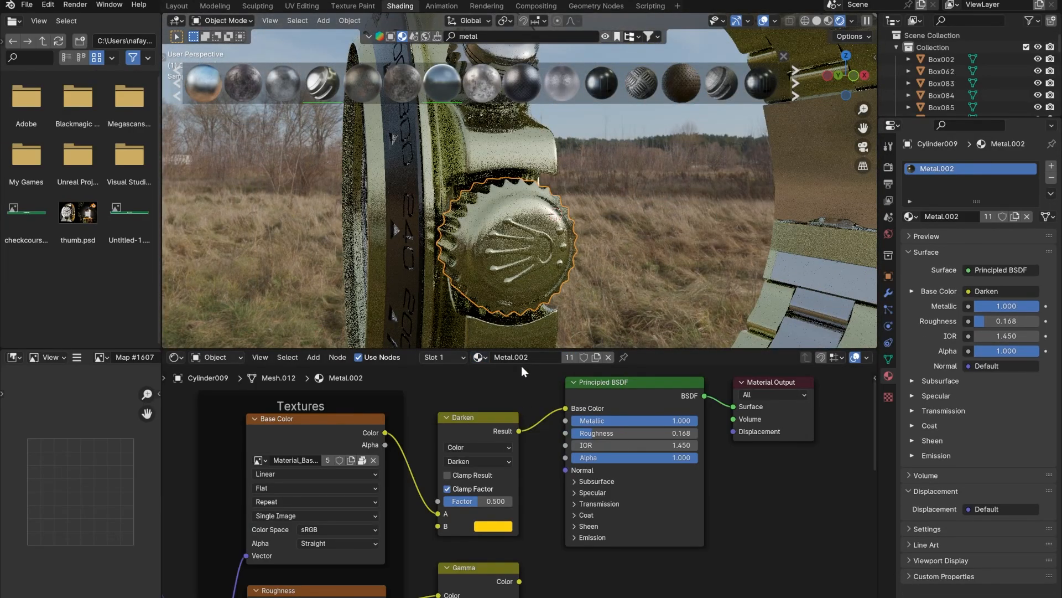
- Assign the Metal.002 material to the two chronograph pushers above and below the crown
{"action": "middle_click_drag", "start_coordinate": [518, 228], "coordinate": [517, 255]}
{"action": "left_click", "coordinate": [507, 214]}
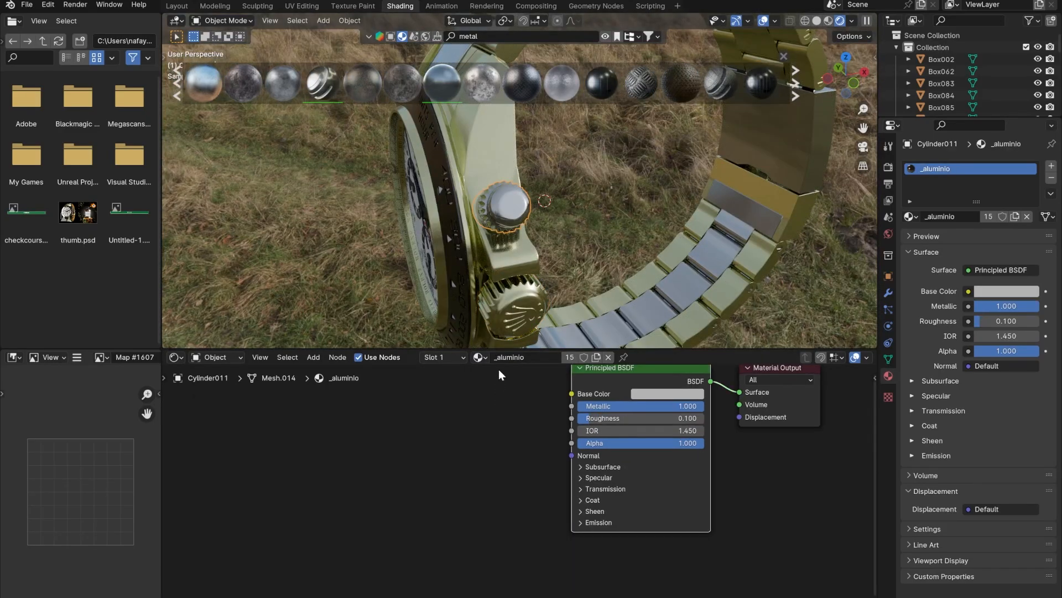
{"action": "left_click", "coordinate": [479, 357]}
{"action": "left_click", "coordinate": [510, 468]}
{"action": "middle_click_drag", "start_coordinate": [525, 315], "coordinate": [576, 262]}
{"action": "left_click", "coordinate": [612, 262]}
{"action": "left_click", "coordinate": [479, 357]}
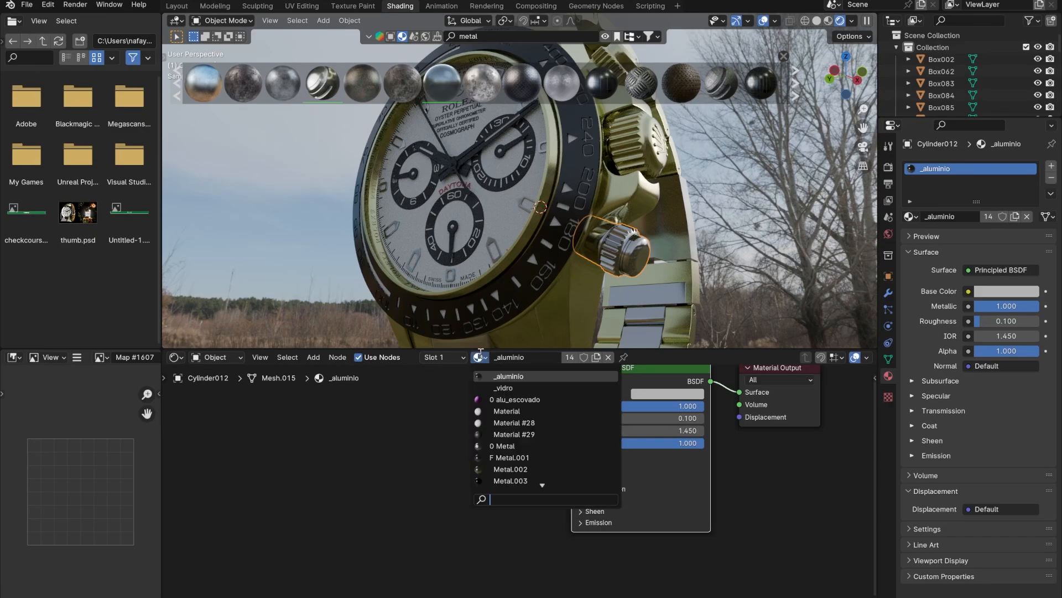
{"action": "left_click", "coordinate": [531, 470]}
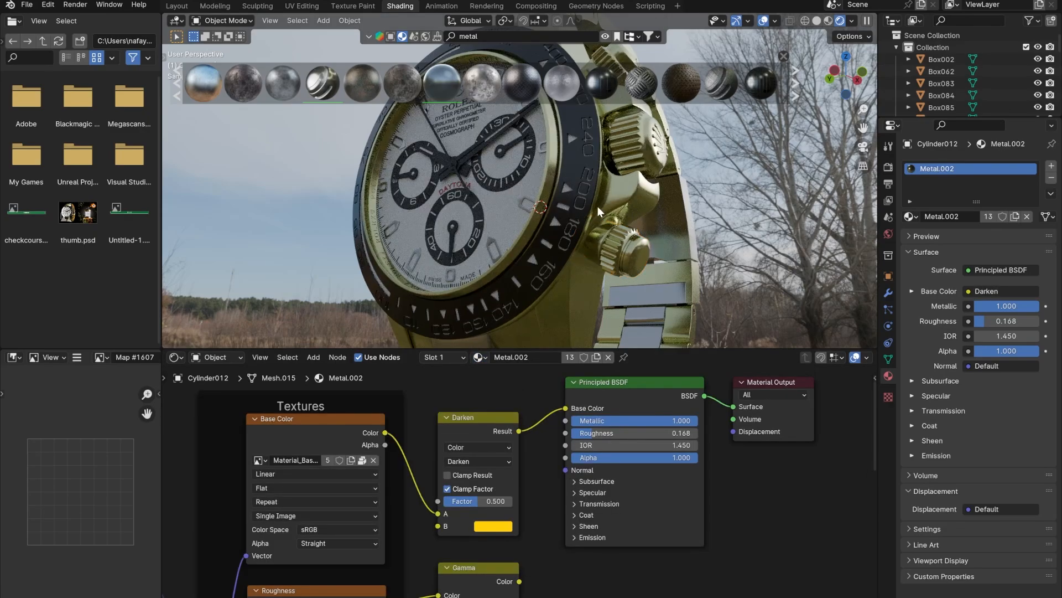
- Assign the Metal.002 material to the centre bracelet link directly above the watch case
{"action": "middle_click_drag", "start_coordinate": [597, 207], "coordinate": [574, 254]}
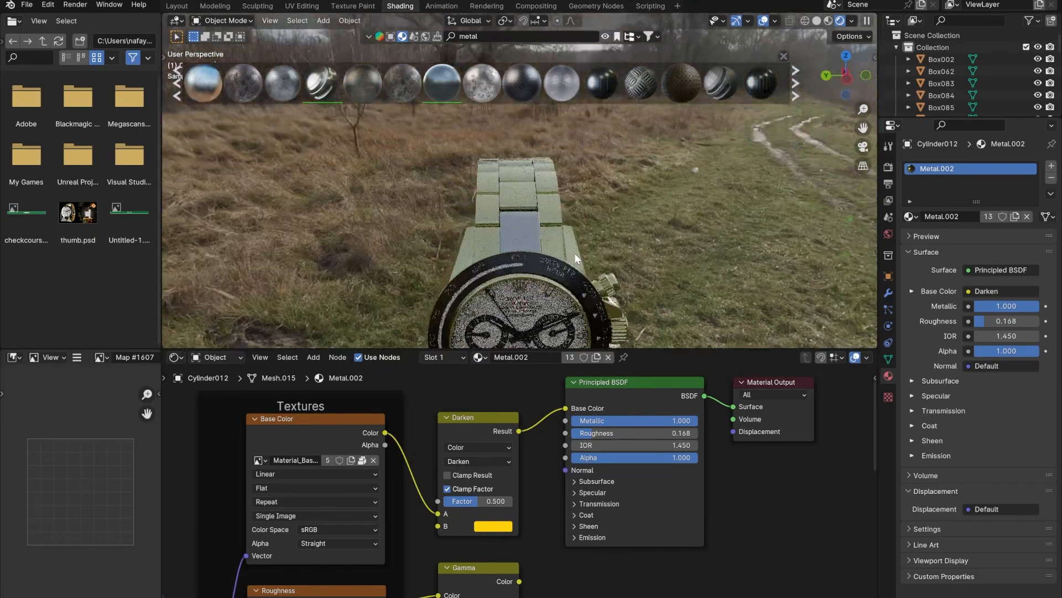
{"action": "scroll", "coordinate": [548, 252], "scroll_direction": "up", "scroll_amount": 3}
{"action": "left_click", "coordinate": [511, 302]}
{"action": "left_click", "coordinate": [480, 357]}
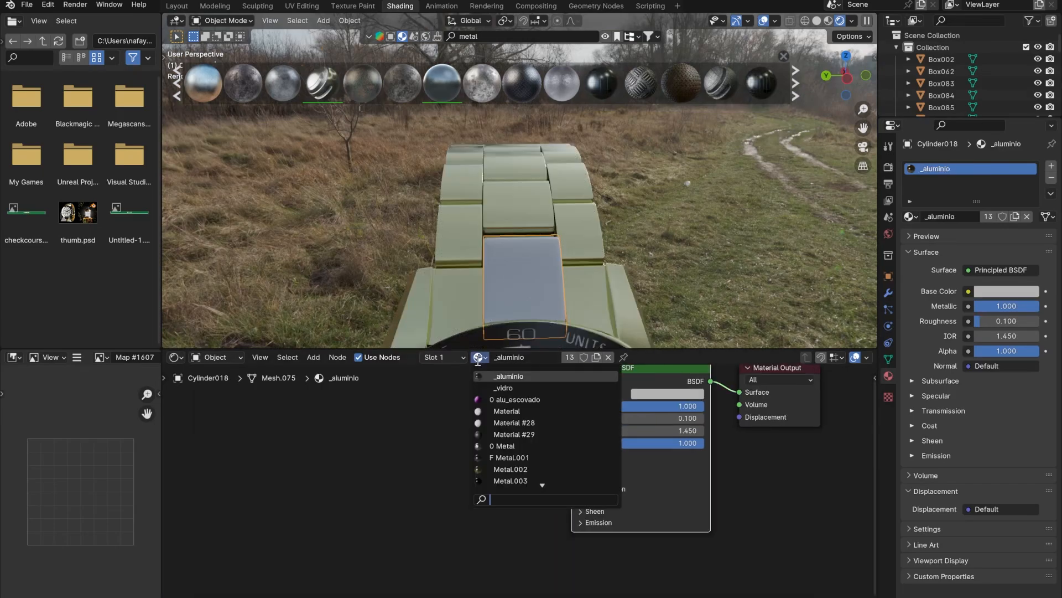
{"action": "left_click", "coordinate": [502, 470]}
{"action": "scroll", "coordinate": [510, 297], "scroll_direction": "down", "scroll_amount": 4}
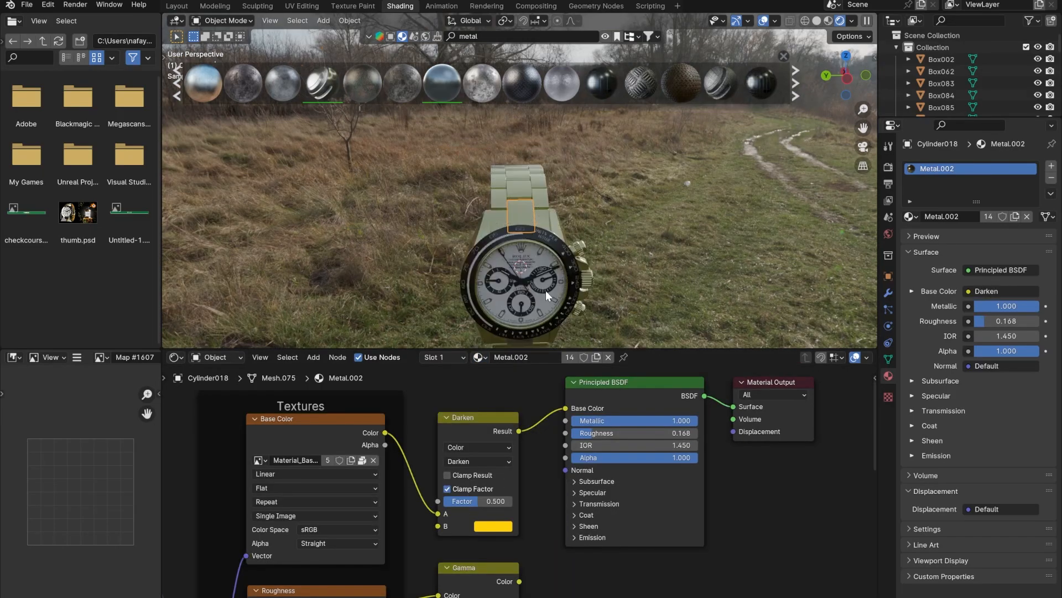
{"action": "middle_click_drag", "start_coordinate": [546, 291], "coordinate": [549, 211]}
{"action": "scroll", "coordinate": [524, 281], "scroll_direction": "up", "scroll_amount": 2}
{"action": "left_click", "coordinate": [523, 280]}
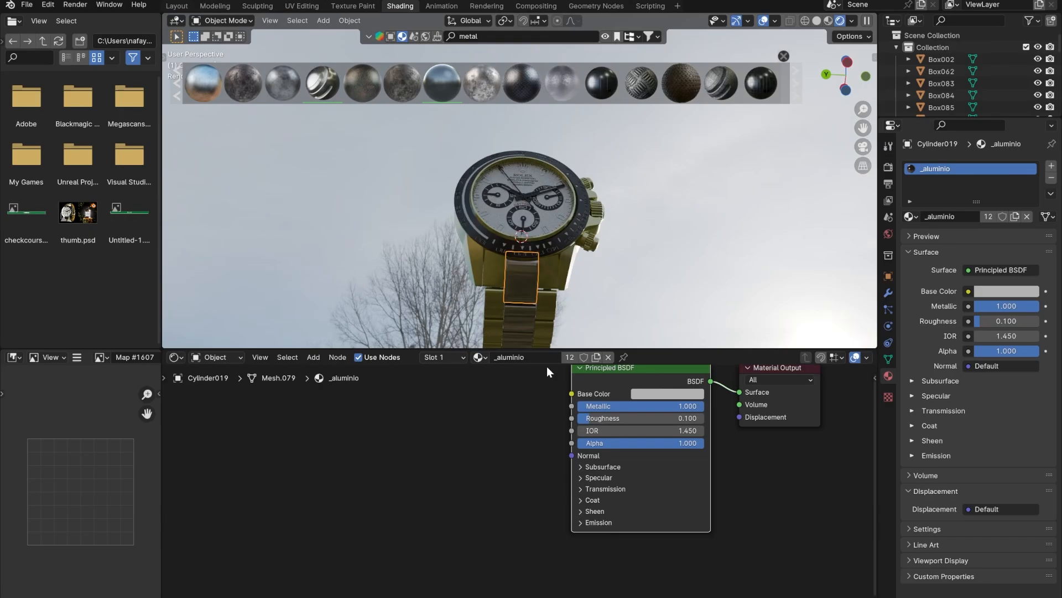
{"action": "left_click", "coordinate": [479, 357]}
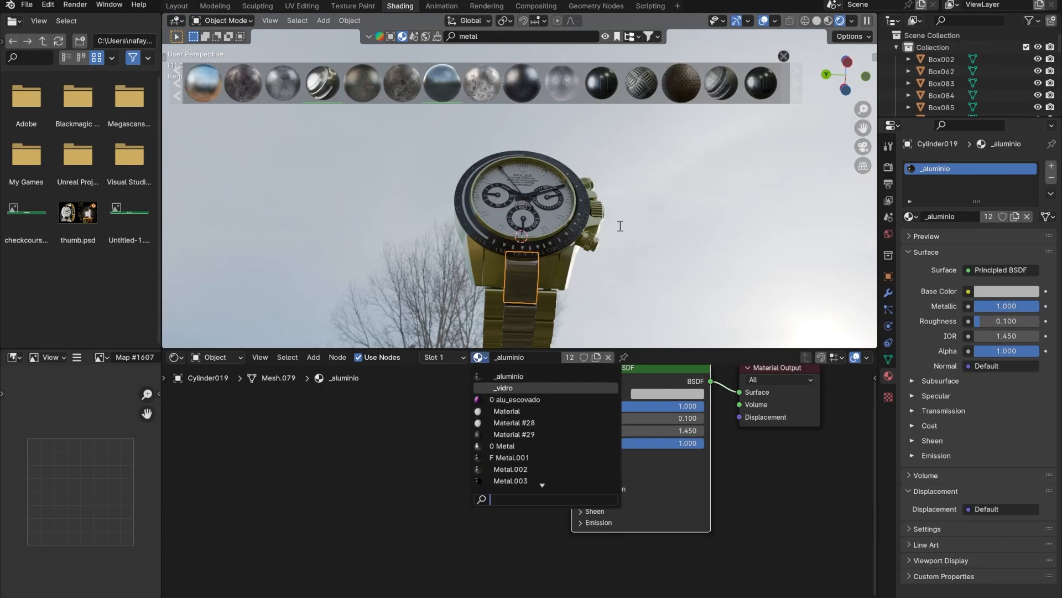
{"action": "mouse_move", "coordinate": [642, 268]}
{"action": "middle_mouse_down"}
{"action": "mouse_move", "coordinate": [608, 212]}
{"action": "mouse_move", "coordinate": [645, 283]}
{"action": "middle_mouse_up"}
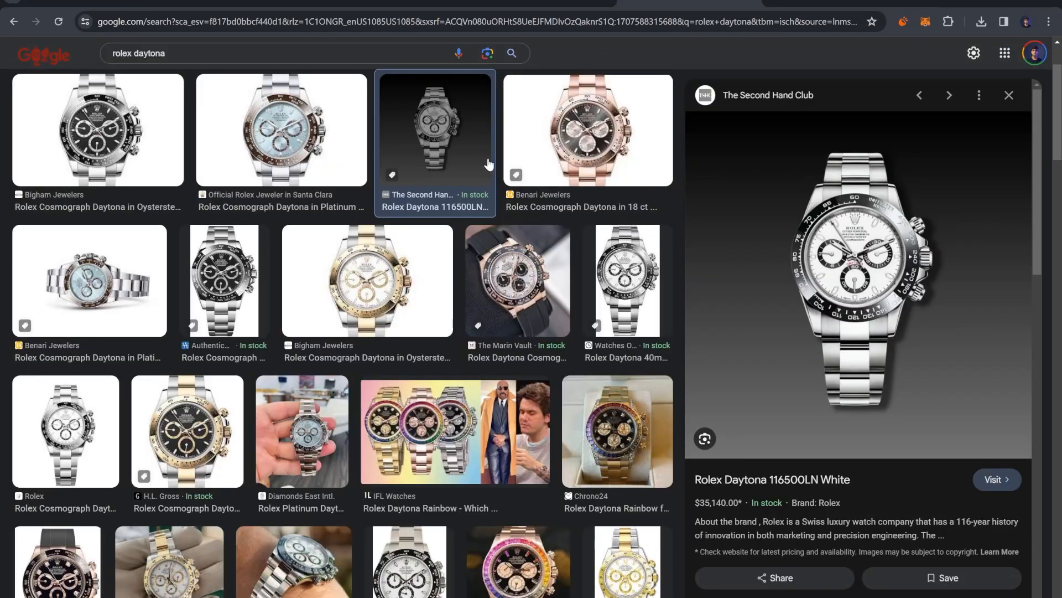
- View the white-dial Rolex Daytona in Oystersteel and gold reference photo in the browser, and return to Blender
{"action": "left_click", "coordinate": [354, 300]}
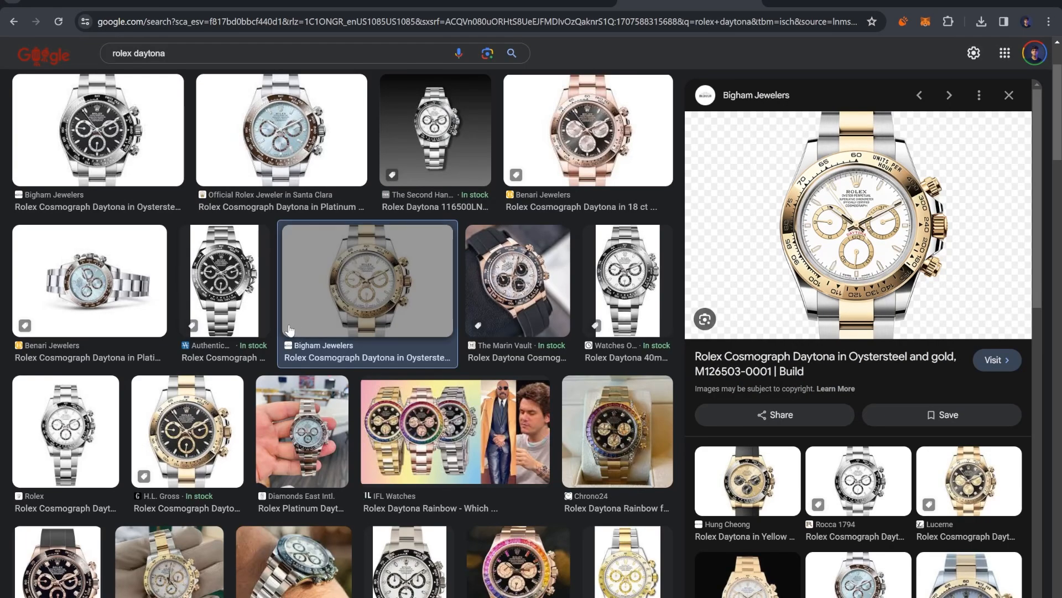
{"action": "key", "text": "alt+Tab"}
- Check the lower centre link's material, and assign _aluminio to the first material slot of the upper bracelet links
{"action": "middle_click_drag", "start_coordinate": [580, 227], "coordinate": [580, 148]}
{"action": "left_click", "coordinate": [580, 148]}
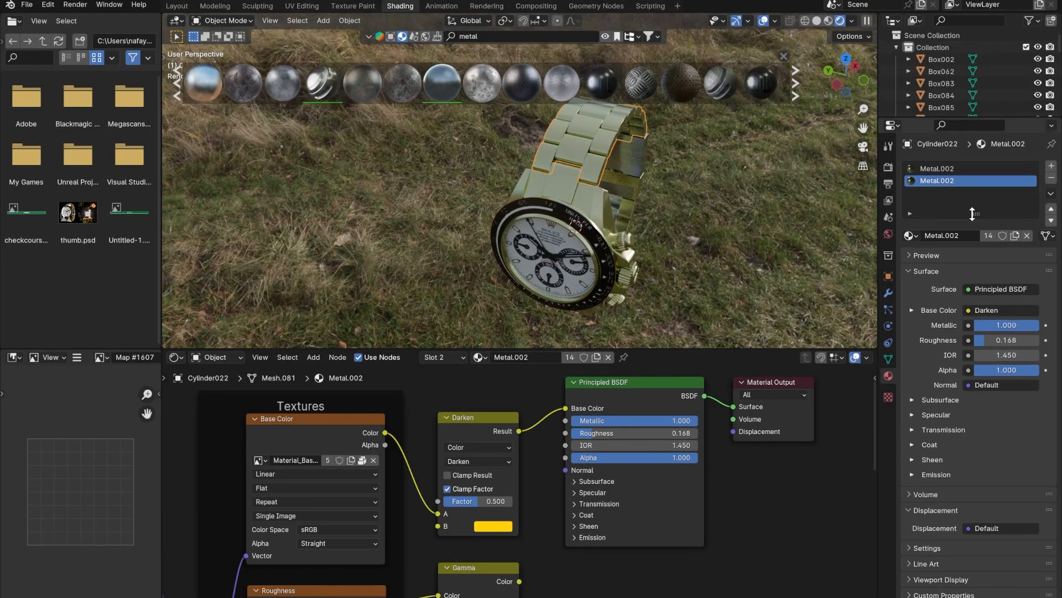
{"action": "left_click", "coordinate": [925, 168]}
{"action": "left_click", "coordinate": [483, 357]}
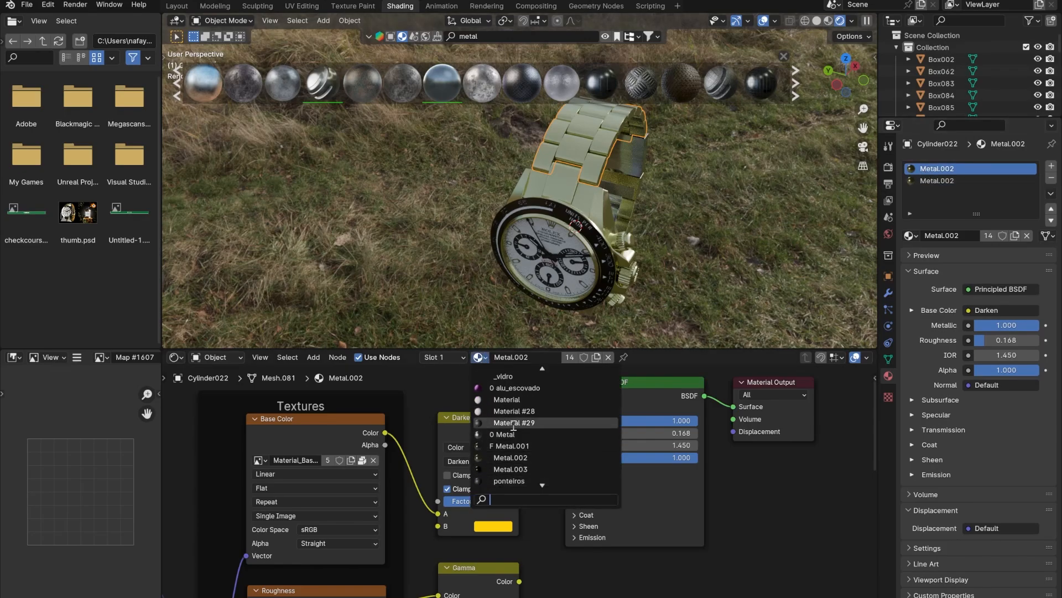
{"action": "middle_click_drag", "start_coordinate": [658, 227], "coordinate": [628, 223]}
{"action": "left_click", "coordinate": [586, 270]}
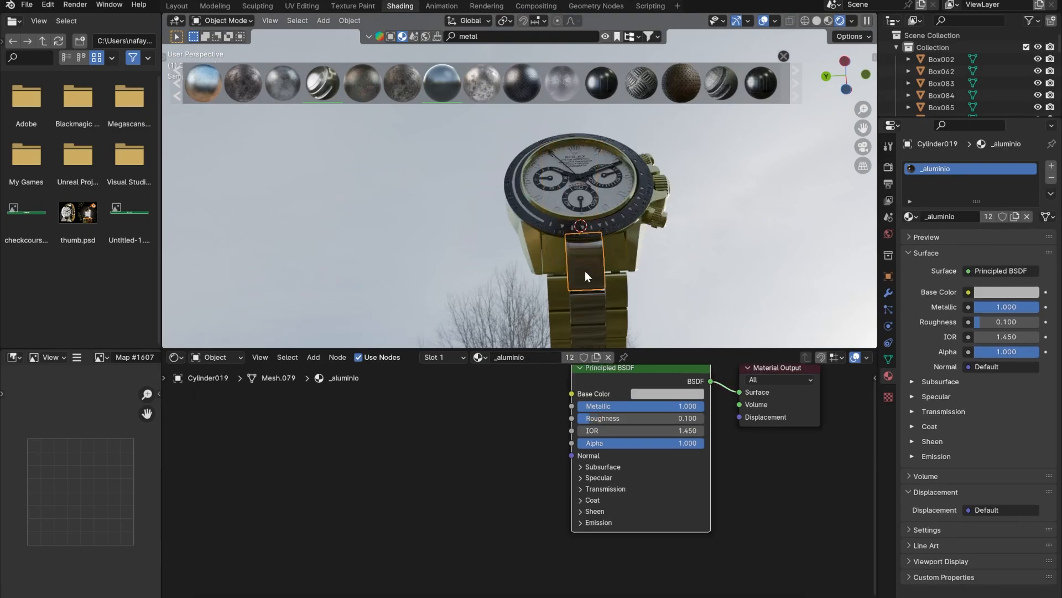
{"action": "middle_click_drag", "start_coordinate": [519, 241], "coordinate": [564, 252]}
{"action": "left_click", "coordinate": [571, 148]}
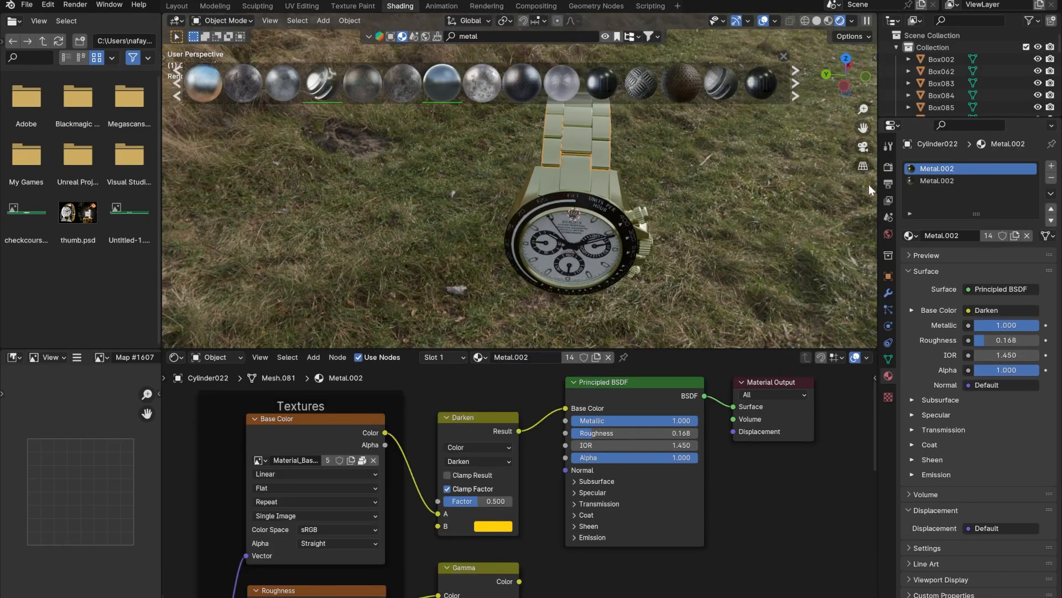
{"action": "left_click", "coordinate": [479, 357]}
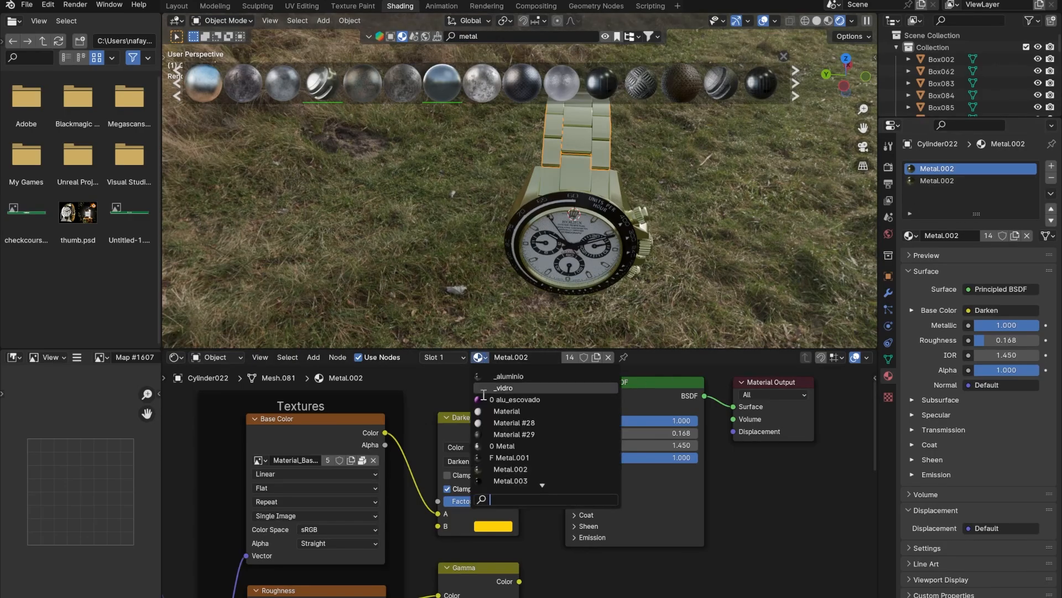
{"action": "left_click", "coordinate": [515, 377]}
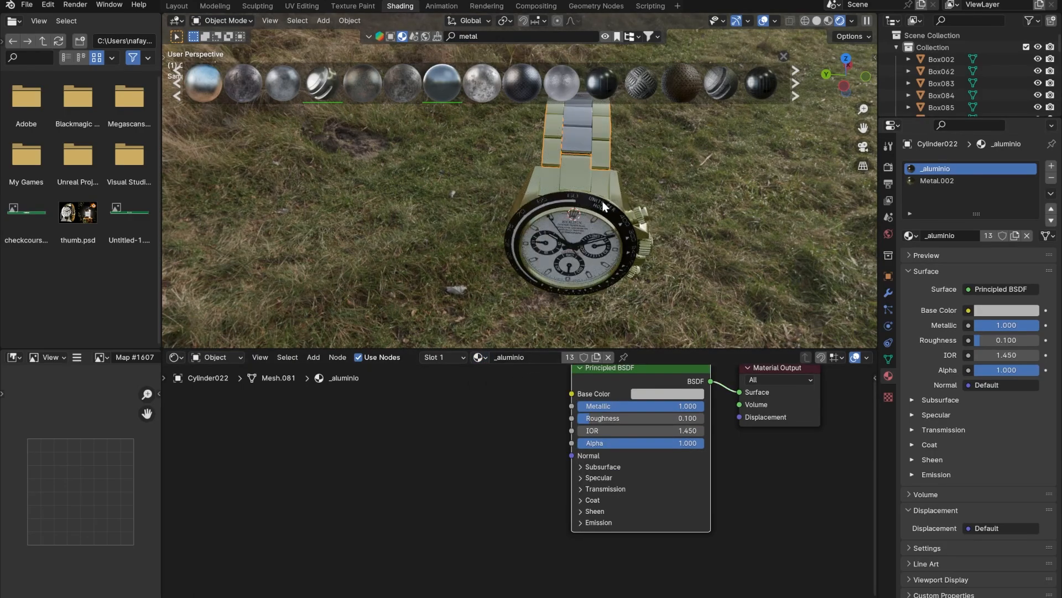
- Assign the _aluminio material to the centre link that joins the bracelet to the top of the case
{"action": "middle_click_drag", "start_coordinate": [604, 206], "coordinate": [500, 195], "text": "shift"}
{"action": "left_click", "coordinate": [500, 195]}
{"action": "left_click", "coordinate": [479, 357]}
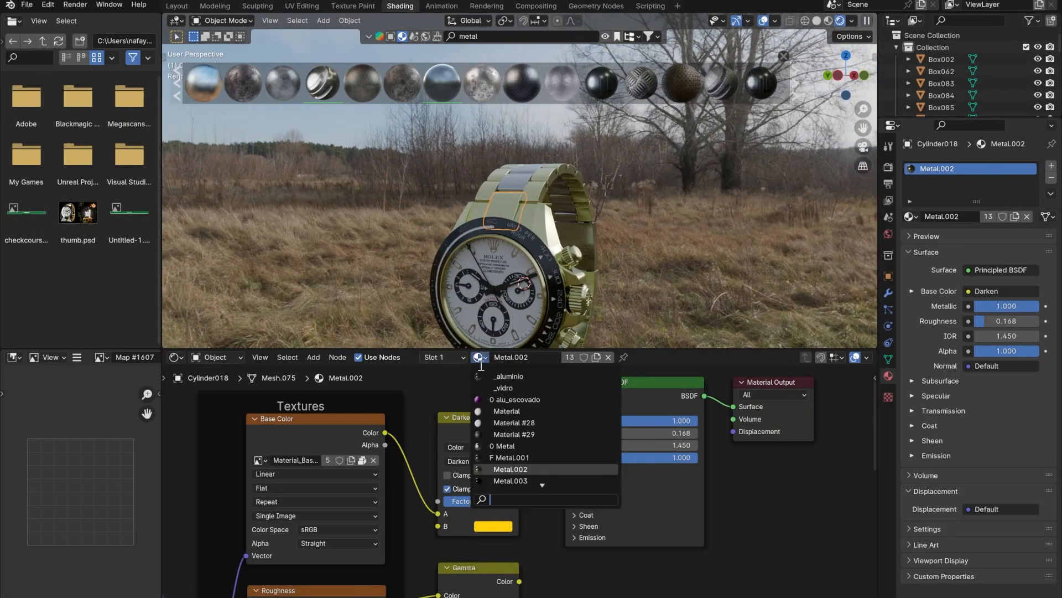
{"action": "left_click", "coordinate": [512, 376]}
- Assign the Metal.002 material to the rectangular clasp piece just below the crown emblem at the back of the bracelet
{"action": "middle_click_drag", "start_coordinate": [564, 247], "coordinate": [519, 210]}
{"action": "scroll", "coordinate": [579, 290], "scroll_direction": "down", "scroll_amount": 2}
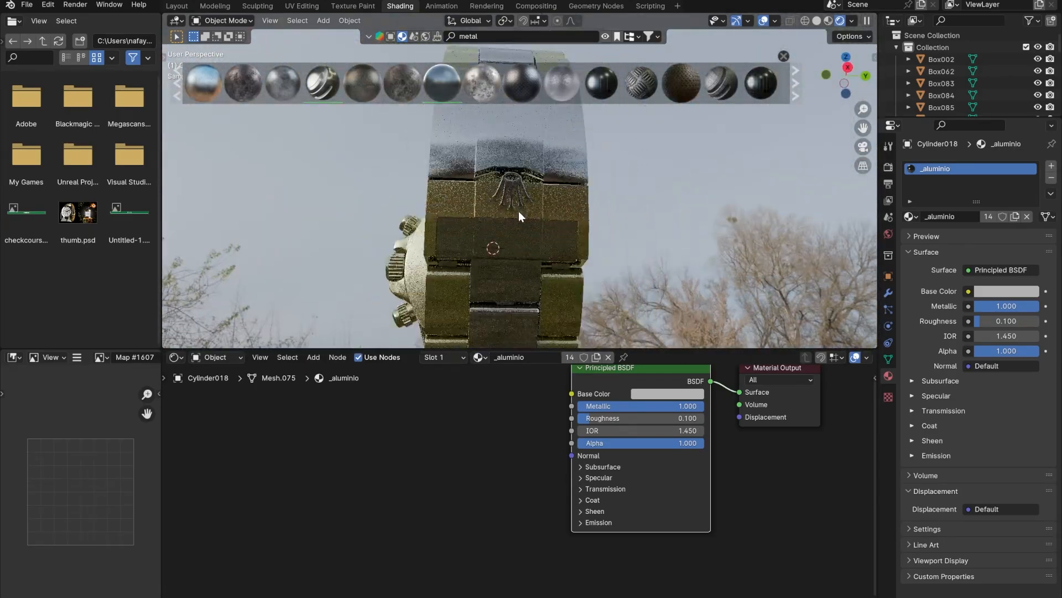
{"action": "scroll", "coordinate": [509, 213], "scroll_direction": "down", "scroll_amount": 1}
{"action": "left_click", "coordinate": [494, 217]}
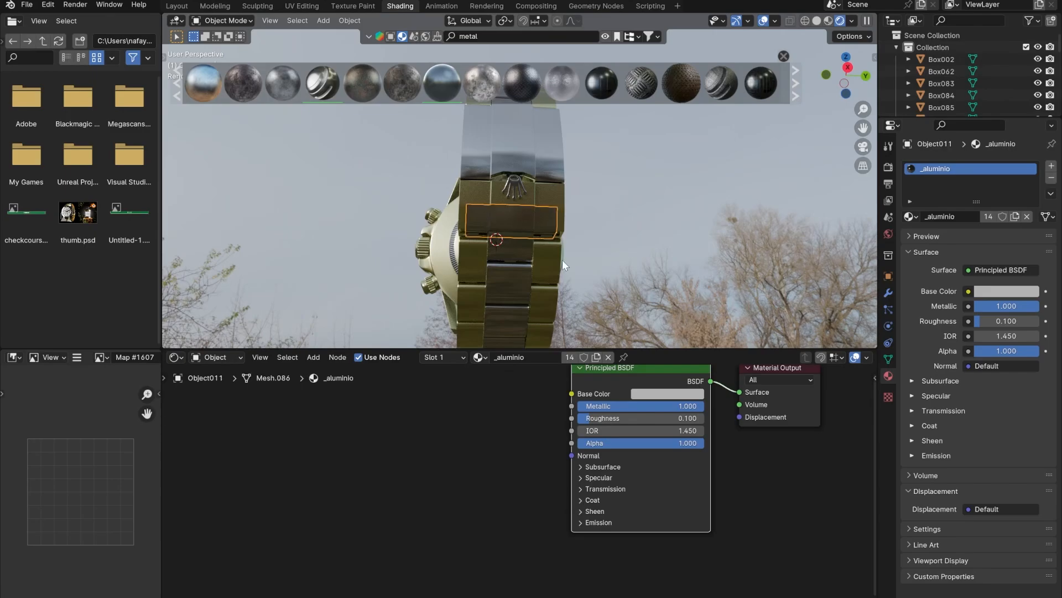
{"action": "left_click", "coordinate": [476, 358]}
{"action": "left_click", "coordinate": [523, 470]}
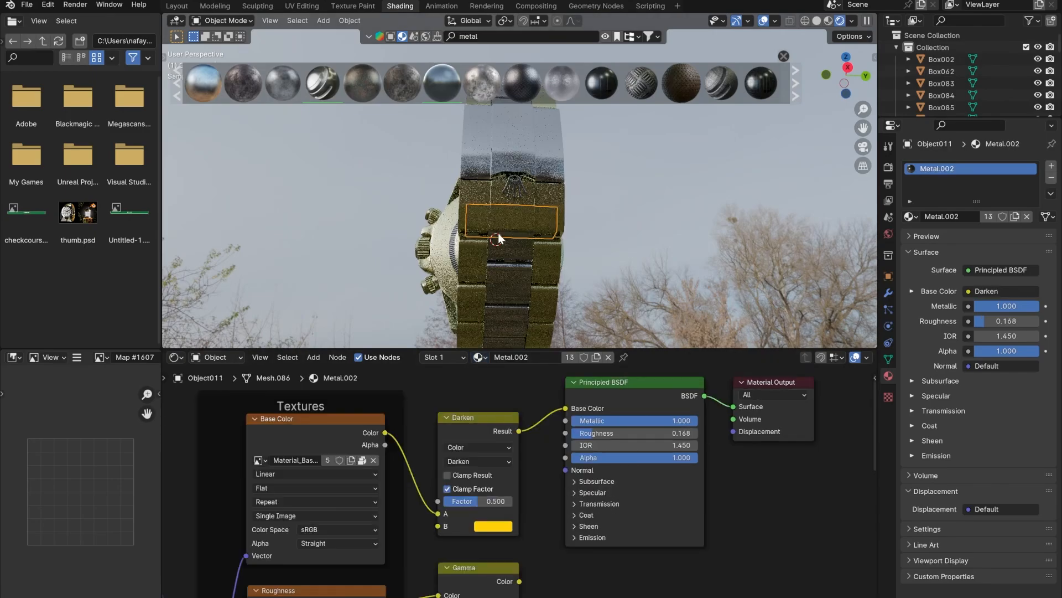
- Rename the _aluminio material as silver and the Metal.002 material as golden
{"action": "left_click", "coordinate": [523, 145]}
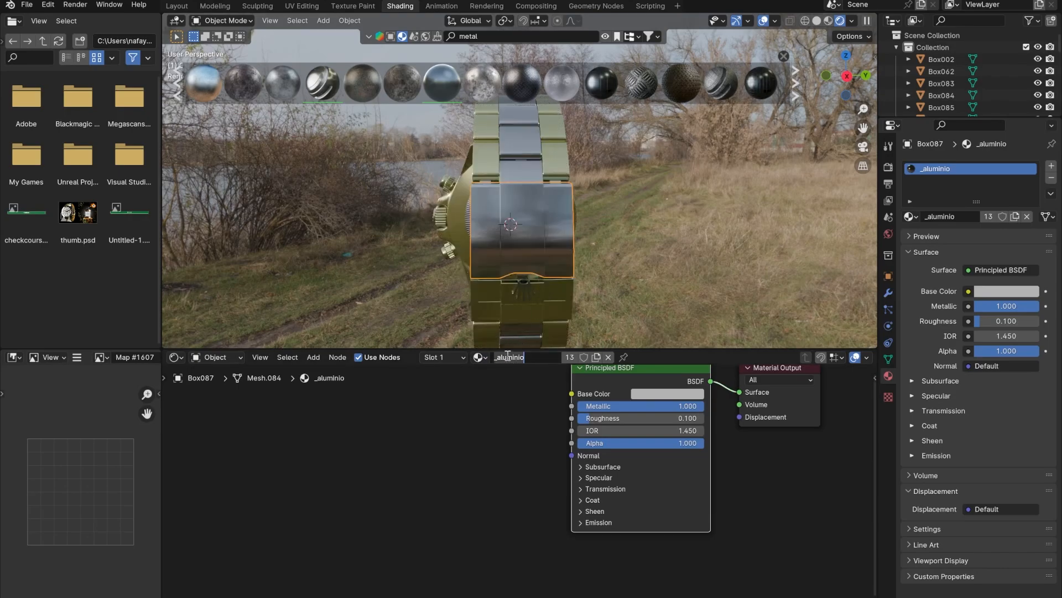
{"action": "key", "text": "Return"}
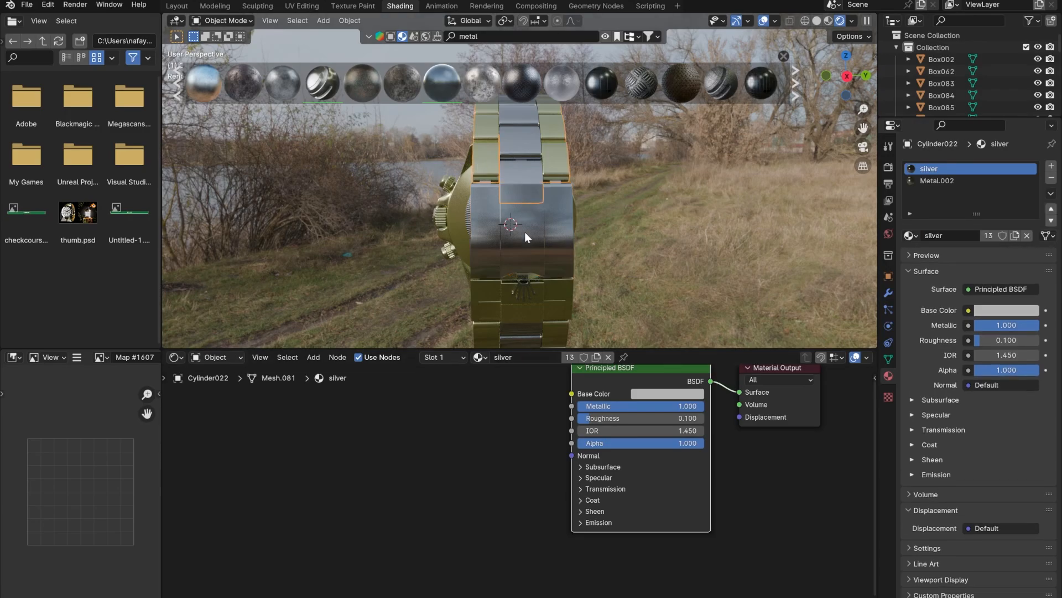
{"action": "left_click", "coordinate": [492, 308]}
{"action": "double_click", "coordinate": [507, 357]}
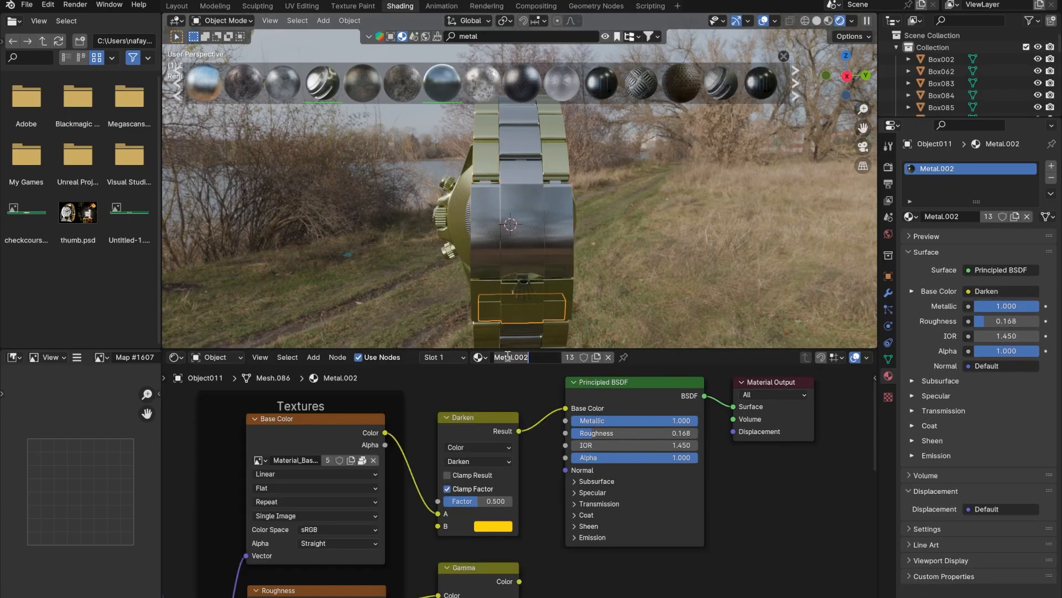
{"action": "key", "text": "Return"}
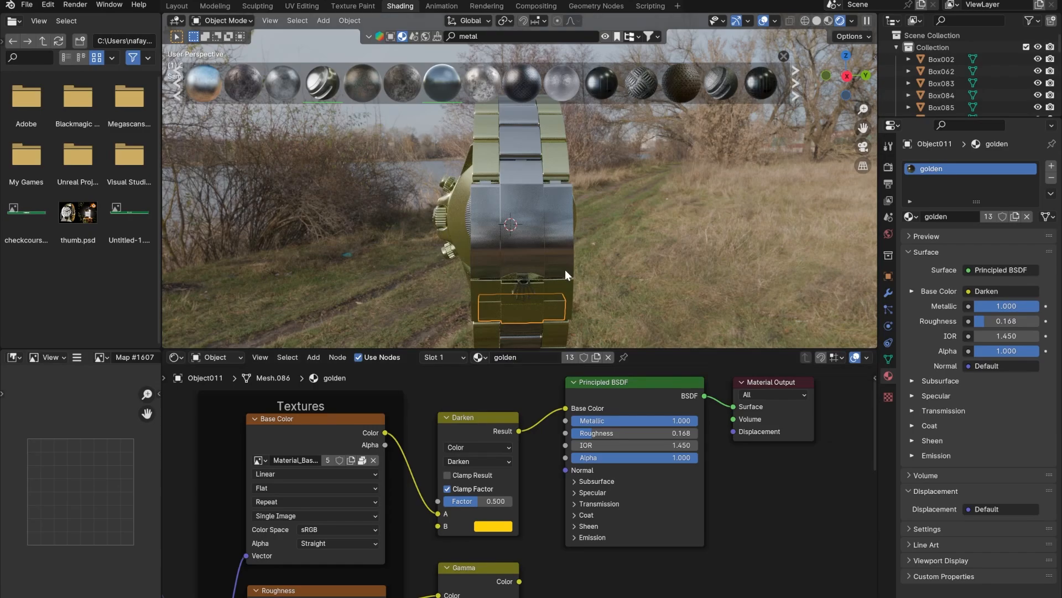
{"action": "left_click", "coordinate": [566, 271]}
{"action": "middle_click_drag", "start_coordinate": [549, 219], "coordinate": [510, 285]}
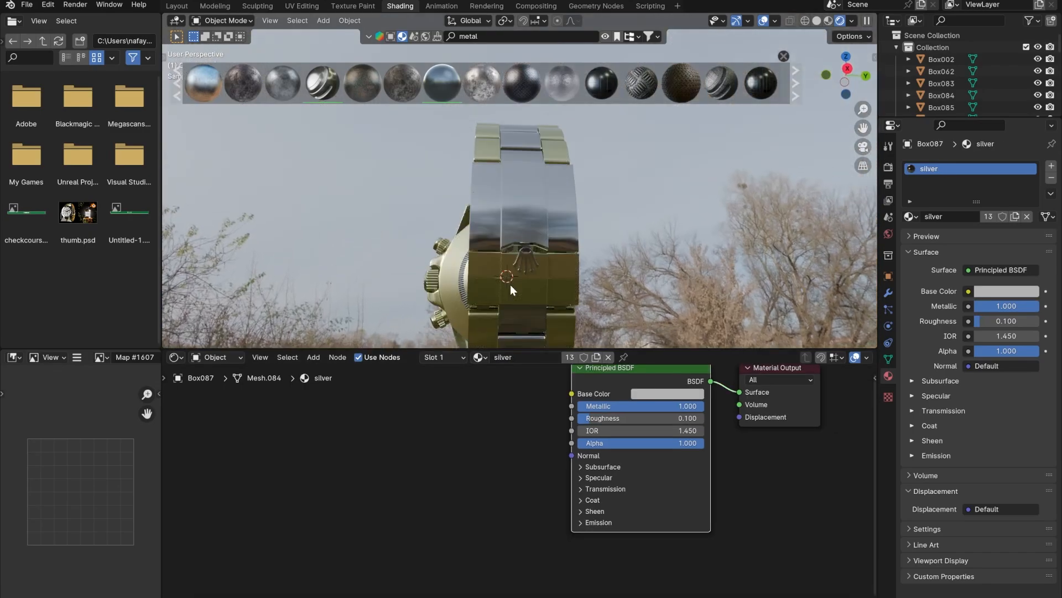
- Assign the existing silver material to the two golden clasp pieces below the crown logo
{"action": "left_click", "coordinate": [519, 285]}
{"action": "left_click", "coordinate": [512, 267]}
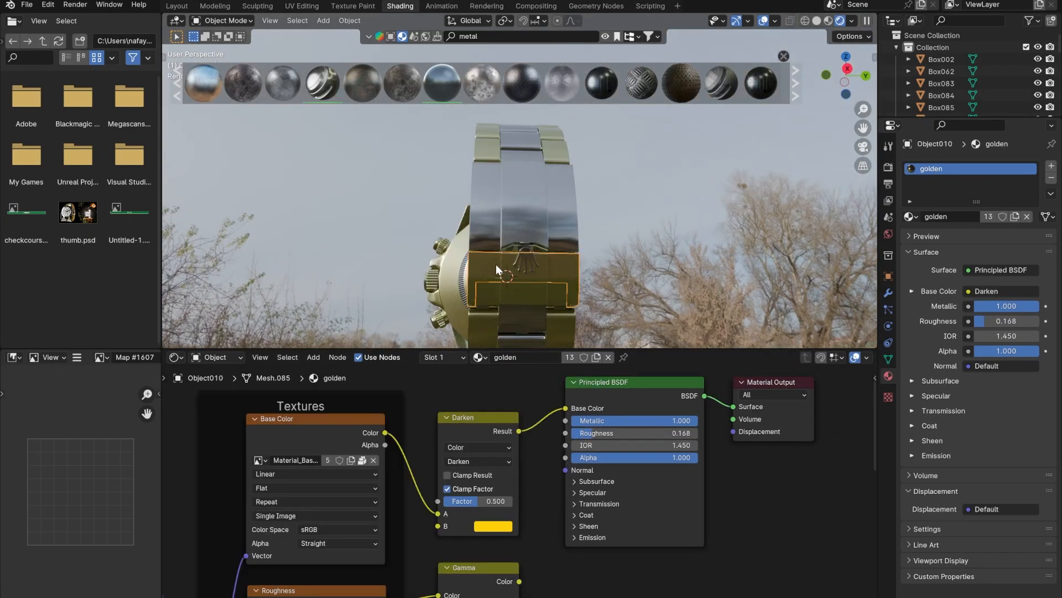
{"action": "left_click", "coordinate": [478, 357]}
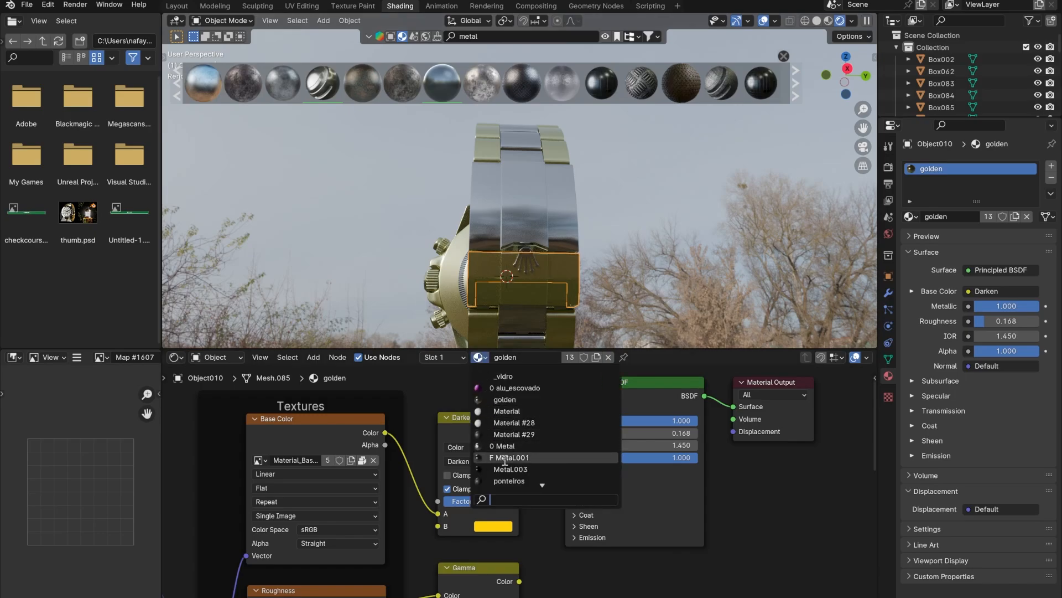
{"action": "scroll", "coordinate": [512, 465], "scroll_direction": "down", "scroll_amount": 3}
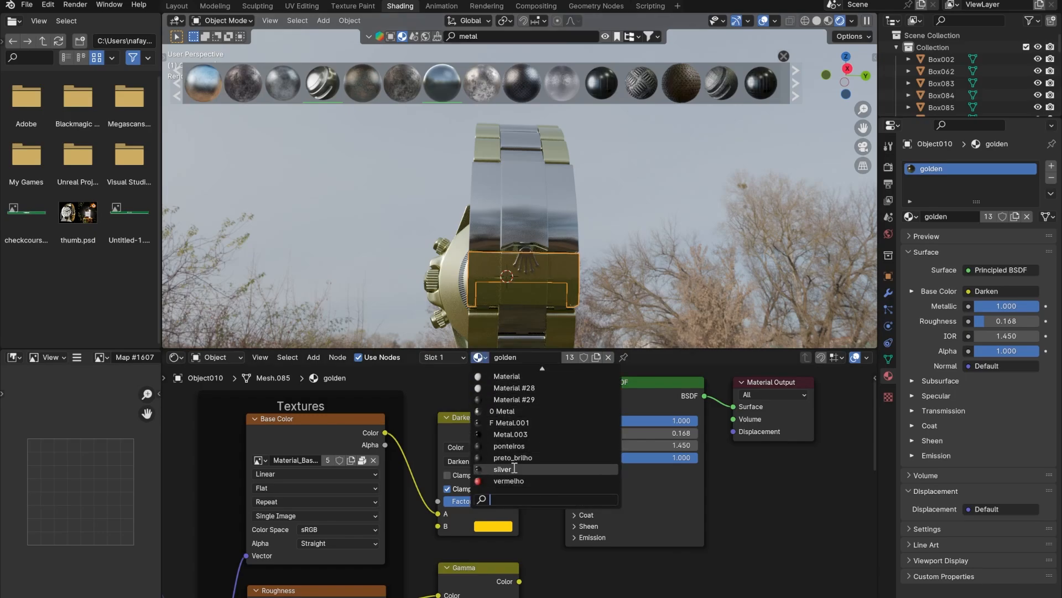
{"action": "left_click", "coordinate": [491, 231]}
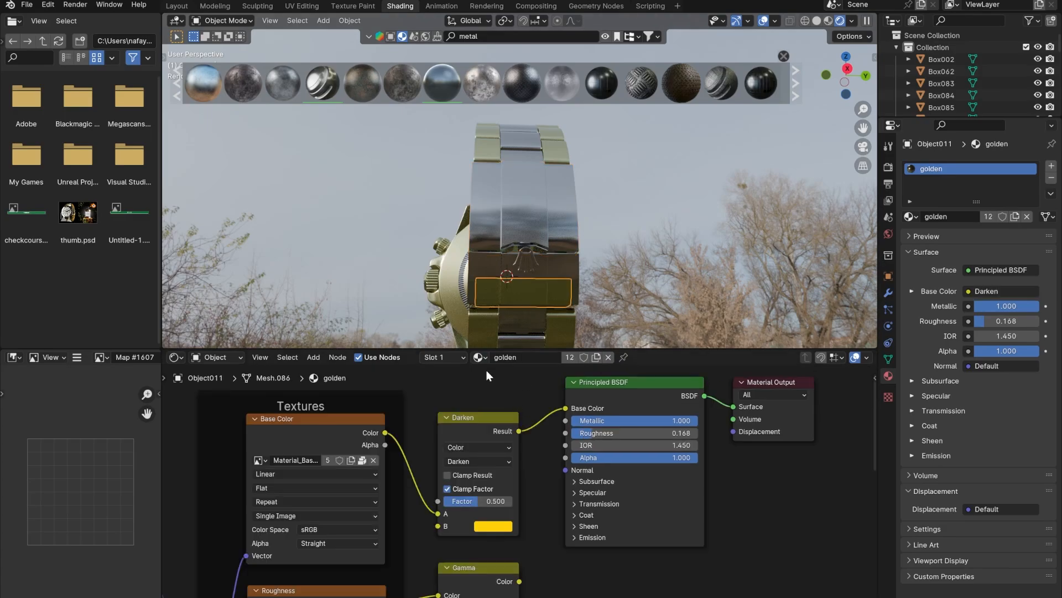
{"action": "left_click", "coordinate": [478, 357]}
{"action": "left_click", "coordinate": [512, 468]}
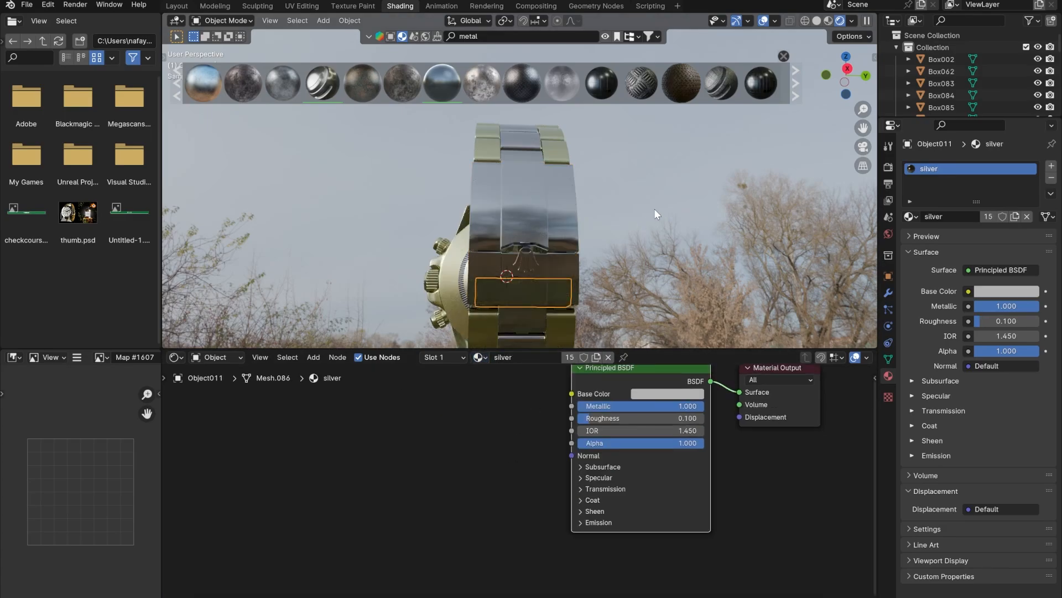
- Assign the silver material to the bezel object that lies beneath the black numbered ring (Object008)
{"action": "middle_click_drag", "start_coordinate": [549, 208], "coordinate": [571, 237]}
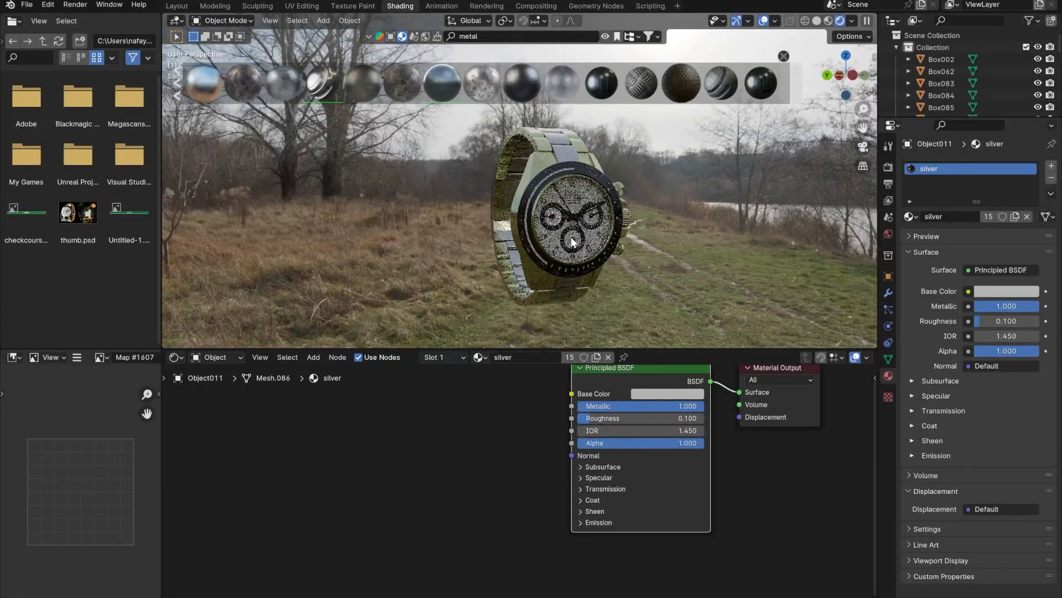
{"action": "scroll", "coordinate": [565, 228], "scroll_direction": "up", "scroll_amount": 5}
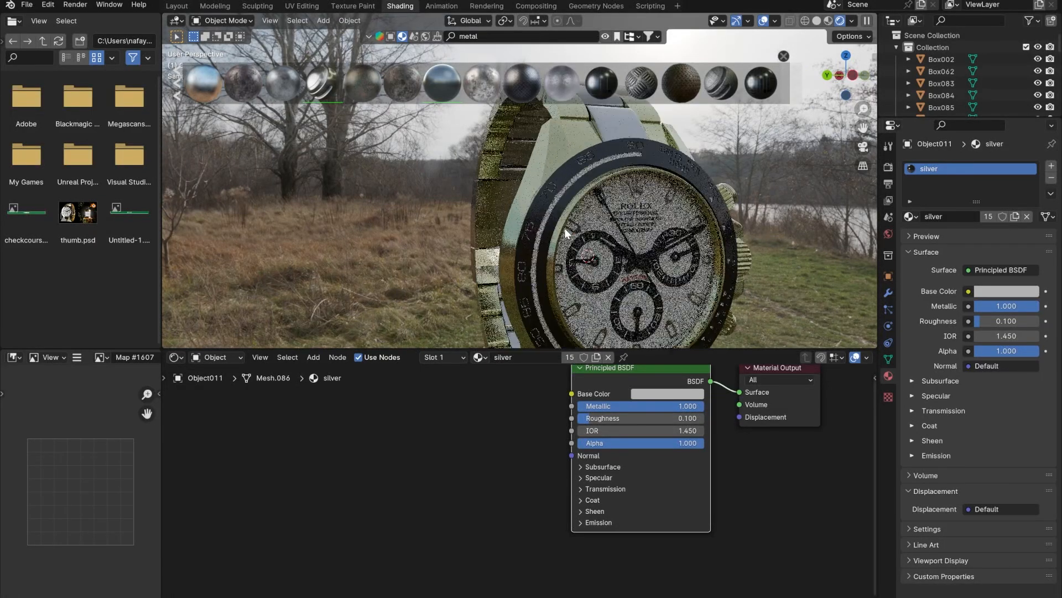
{"action": "left_click", "coordinate": [451, 191]}
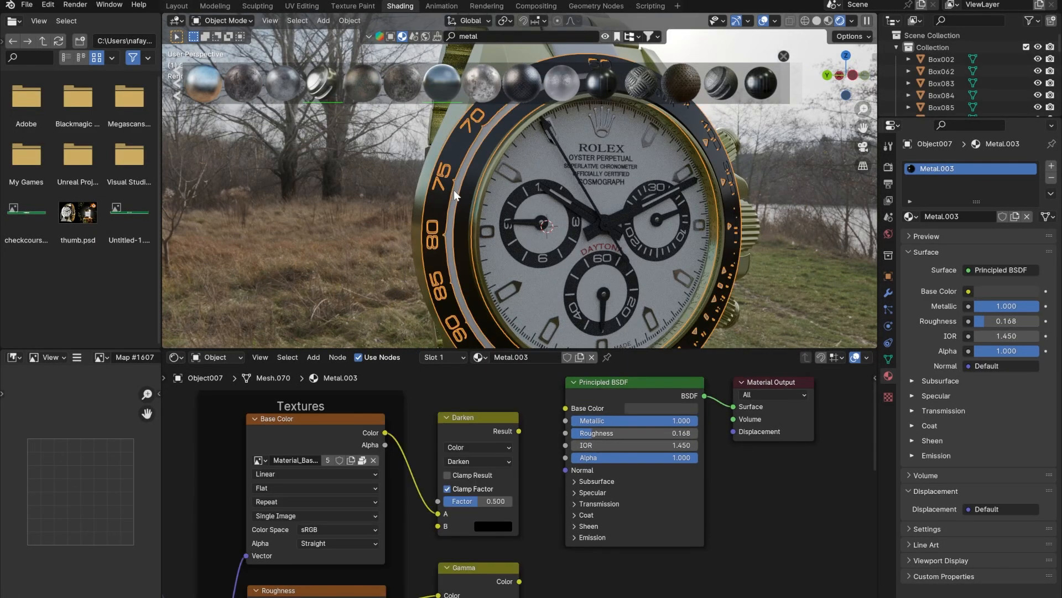
{"action": "scroll", "coordinate": [464, 194], "scroll_direction": "up", "scroll_amount": 2}
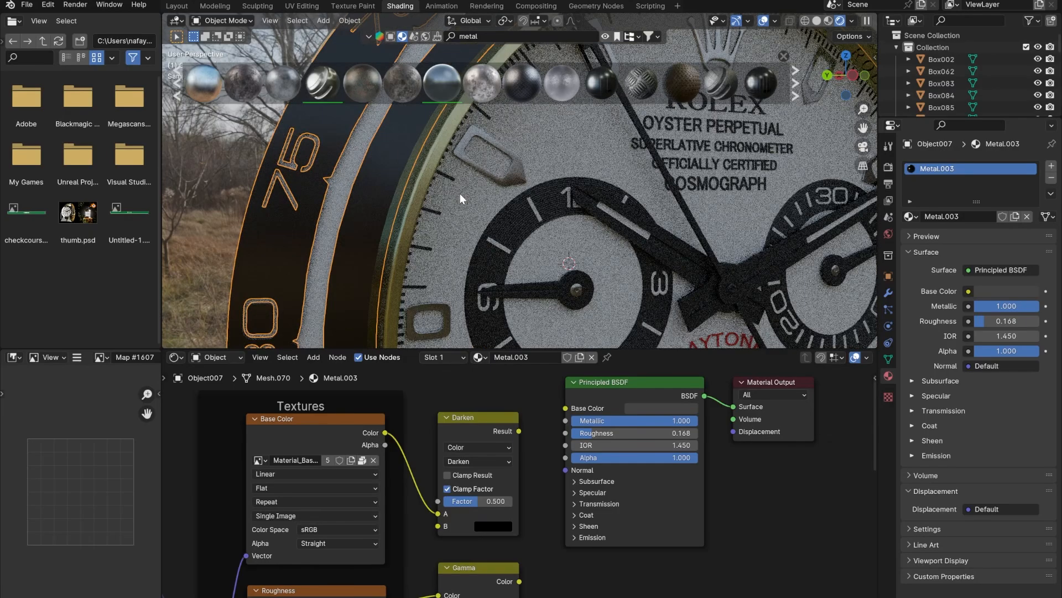
{"action": "middle_click_drag", "start_coordinate": [433, 212], "coordinate": [466, 218], "text": "shift"}
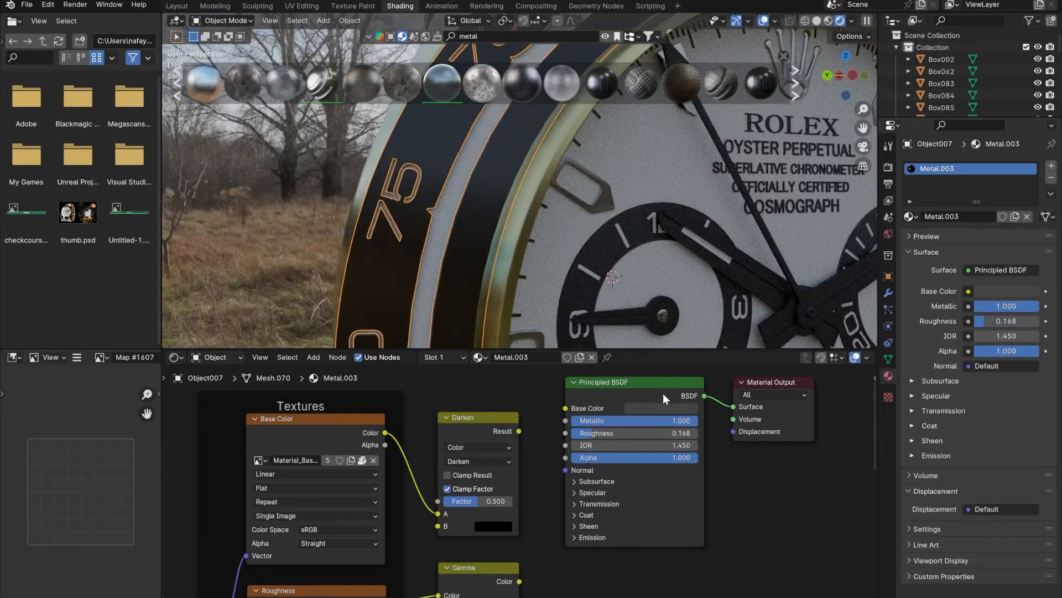
{"action": "left_click", "coordinate": [446, 219]}
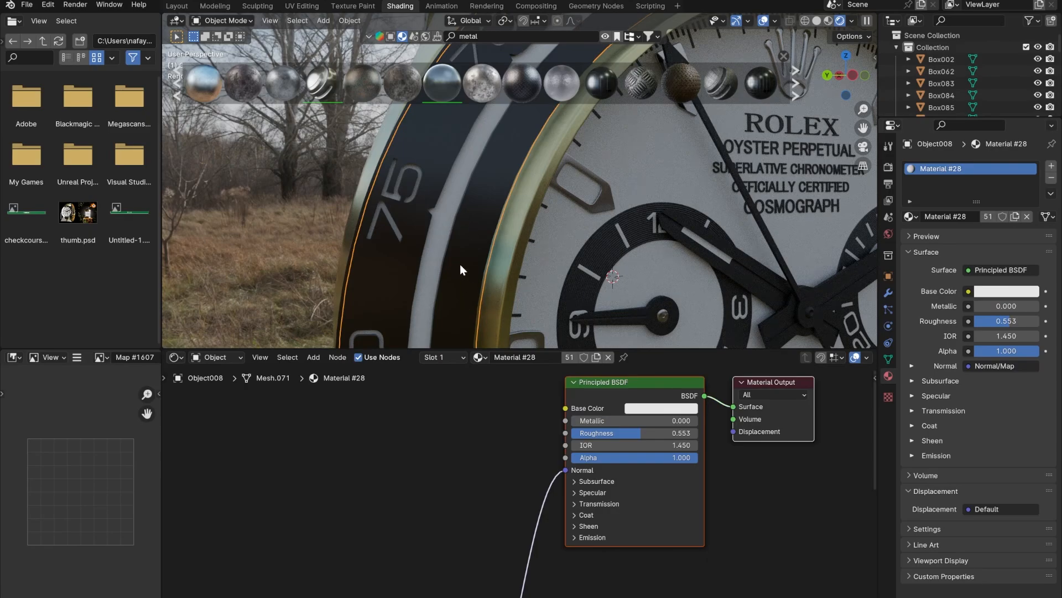
{"action": "left_click", "coordinate": [484, 357]}
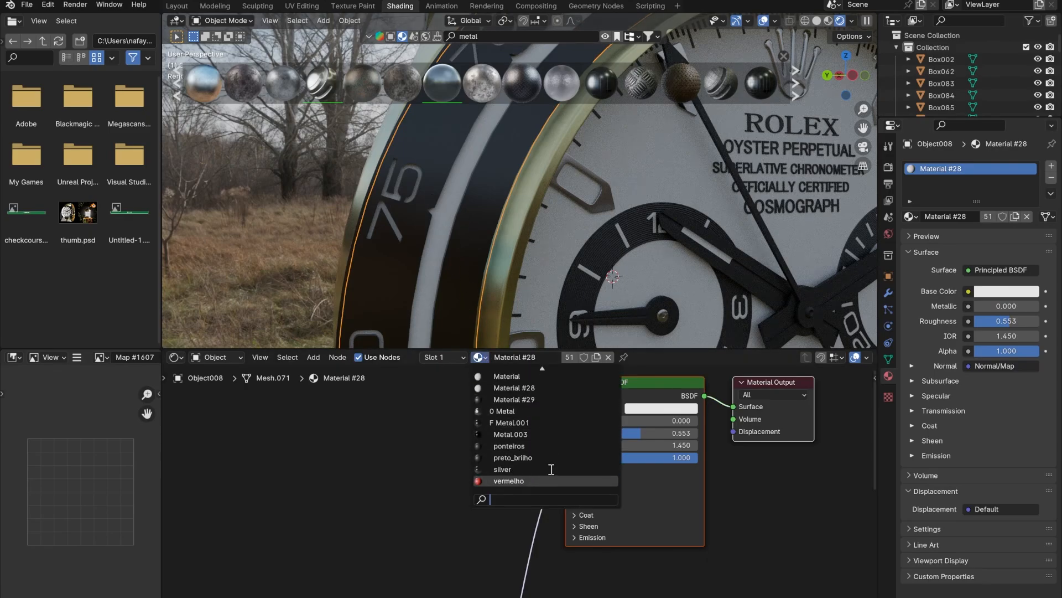
{"action": "left_click", "coordinate": [512, 467]}
{"action": "scroll", "coordinate": [289, 265], "scroll_direction": "down", "scroll_amount": 6}
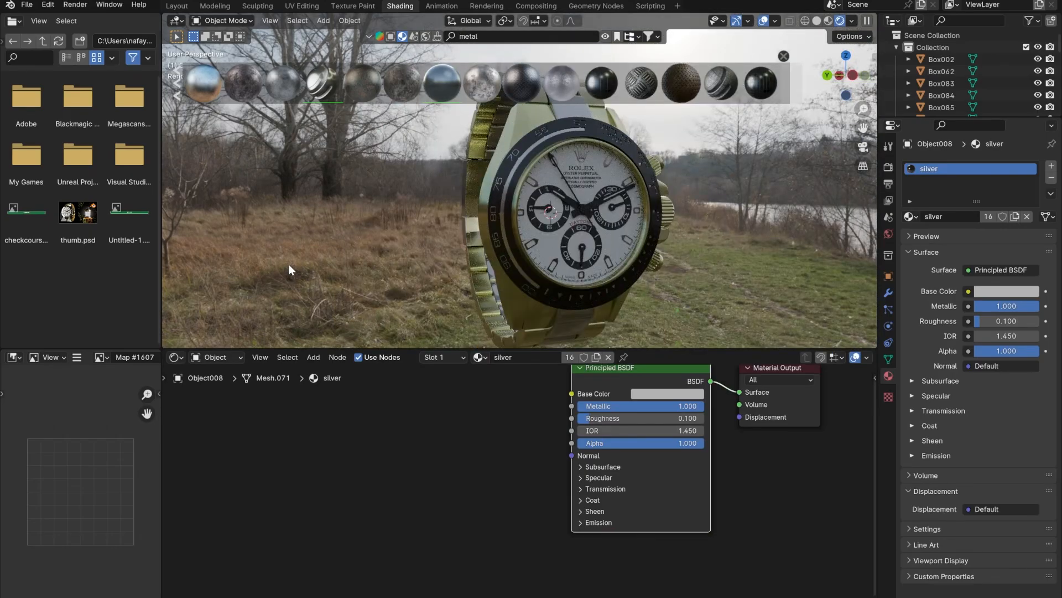
- Hide the glass object (vidro) covering the watch dial in the viewport
{"action": "scroll", "coordinate": [624, 222], "scroll_direction": "up", "scroll_amount": 4}
{"action": "middle_click_drag", "start_coordinate": [612, 222], "coordinate": [533, 350]}
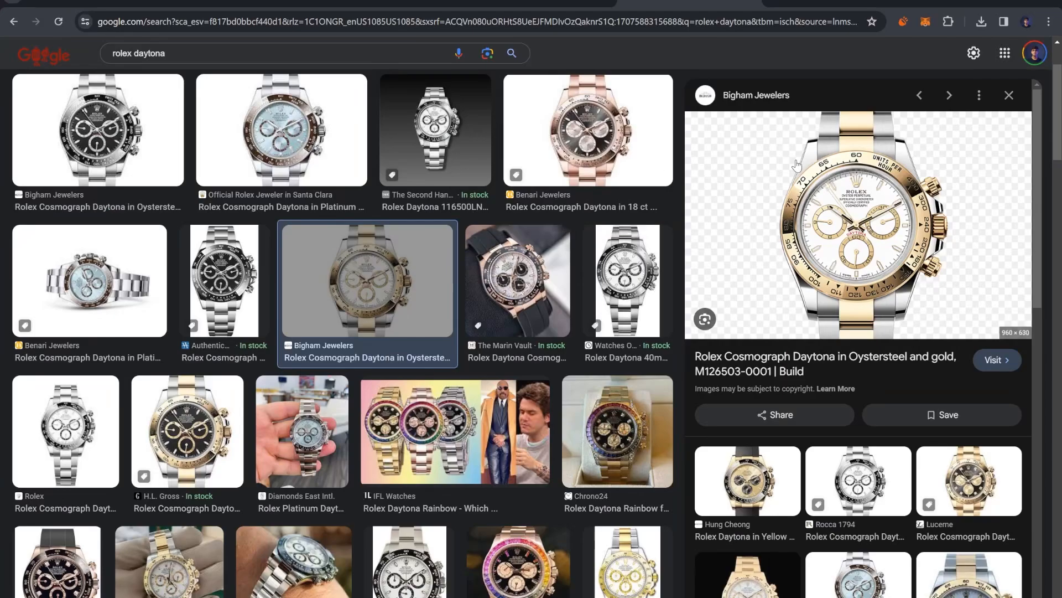
{"action": "left_click", "coordinate": [427, 133]}
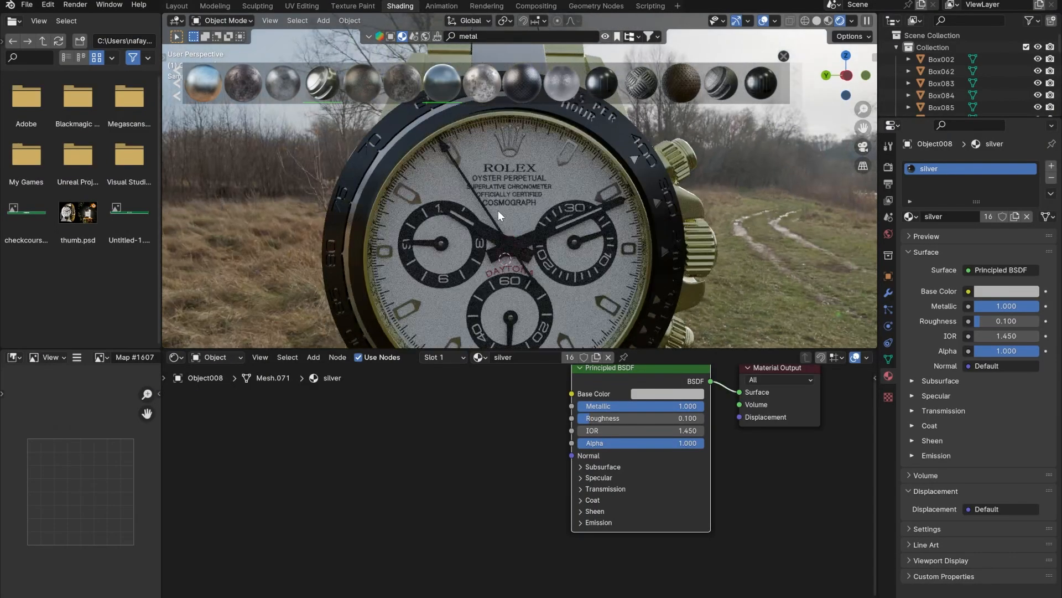
{"action": "scroll", "coordinate": [497, 210], "scroll_direction": "up", "scroll_amount": 6}
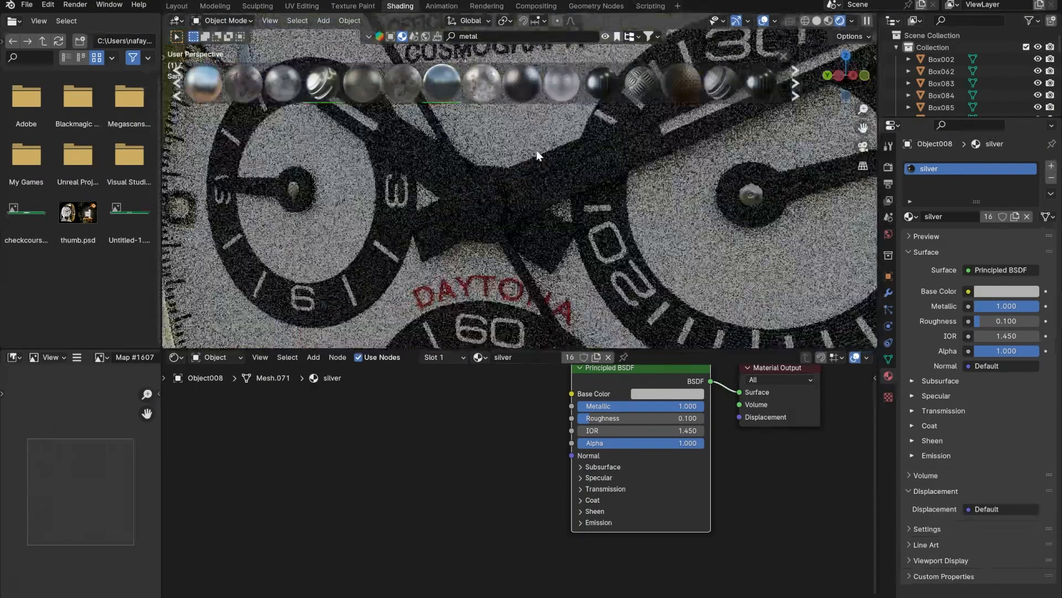
{"action": "middle_click_drag", "start_coordinate": [536, 150], "coordinate": [568, 232]}
{"action": "scroll", "coordinate": [572, 235], "scroll_direction": "down", "scroll_amount": 4}
{"action": "scroll", "coordinate": [576, 234], "scroll_direction": "up", "scroll_amount": 2}
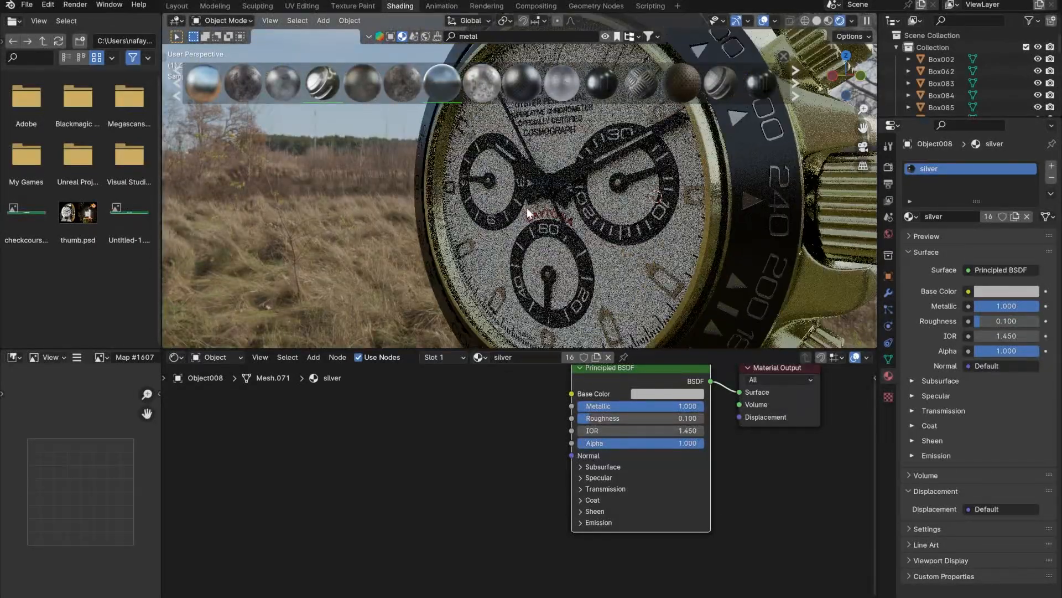
{"action": "left_click", "coordinate": [491, 254]}
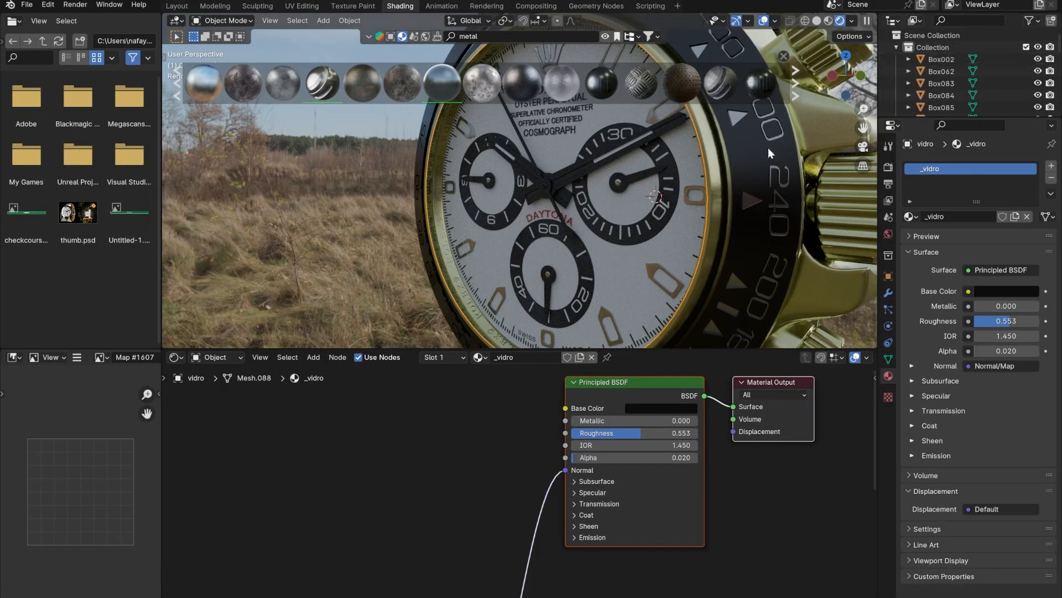
{"action": "left_click_drag", "start_coordinate": [918, 118], "coordinate": [876, 319]}
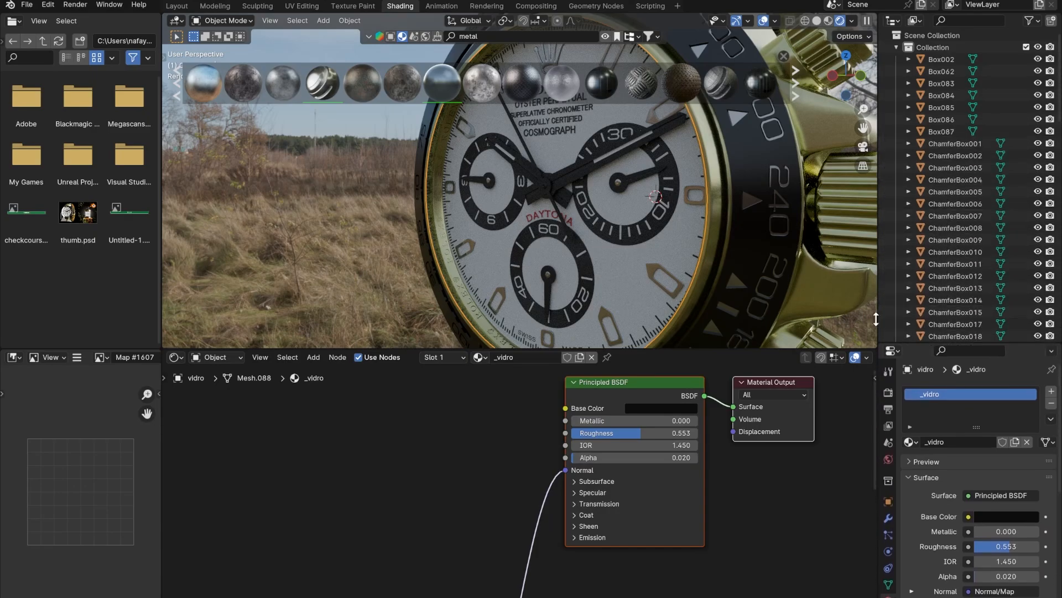
{"action": "scroll", "coordinate": [924, 205], "scroll_direction": "down", "scroll_amount": 15}
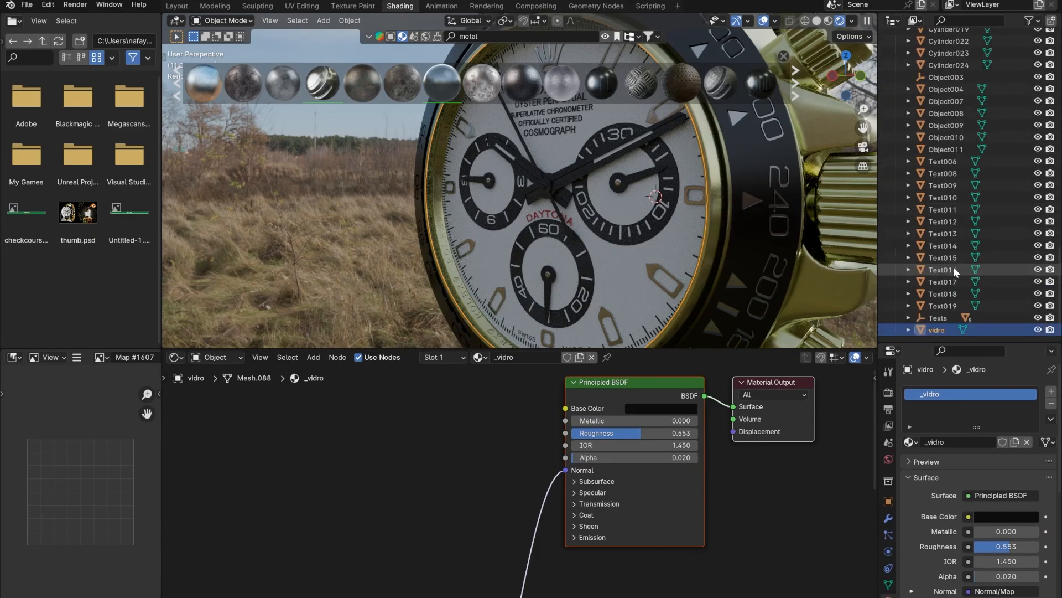
{"action": "left_click", "coordinate": [1038, 330]}
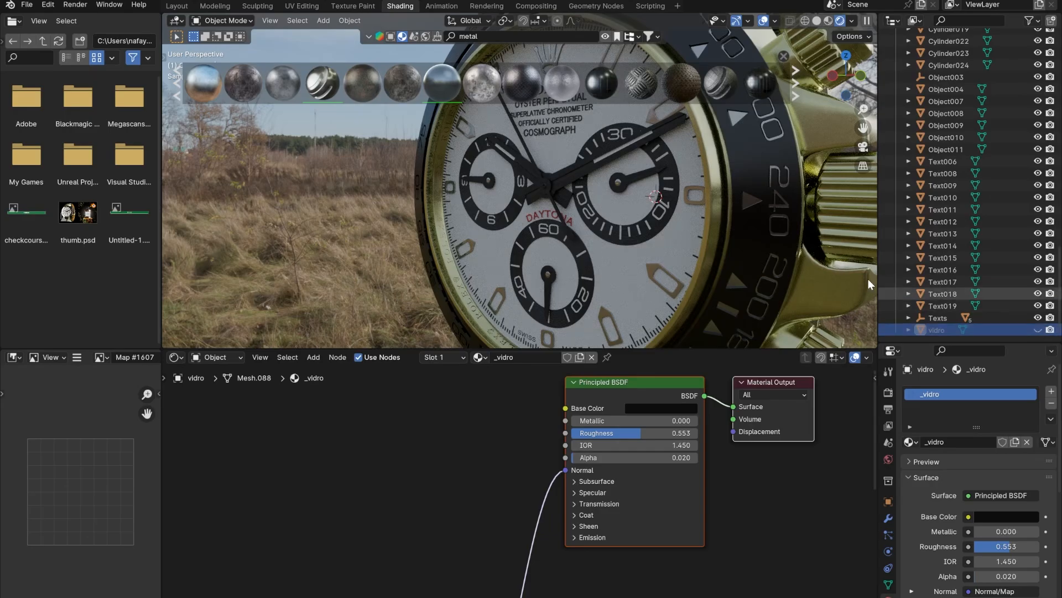
- Select the watch's minute hand and set its ponteiros material's roughness to 0.160
{"action": "scroll", "coordinate": [591, 238], "scroll_direction": "up", "scroll_amount": 2}
{"action": "left_click", "coordinate": [563, 188]}
{"action": "middle_click_drag", "start_coordinate": [563, 188], "coordinate": [623, 207]}
{"action": "scroll", "coordinate": [622, 207], "scroll_direction": "down", "scroll_amount": 3}
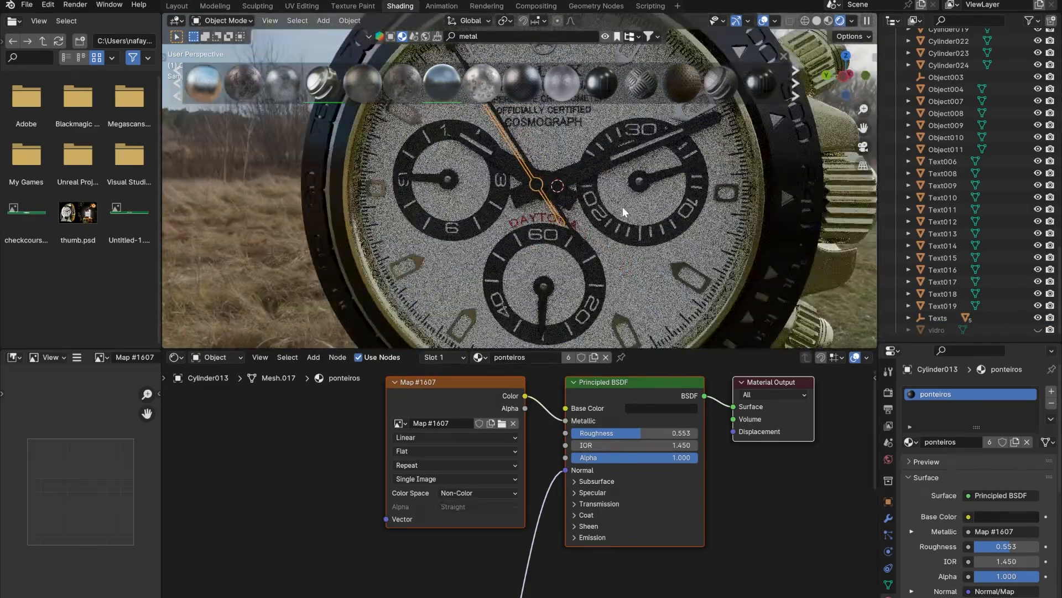
{"action": "left_click", "coordinate": [550, 180]}
{"action": "middle_click_drag", "start_coordinate": [550, 177], "coordinate": [453, 188]}
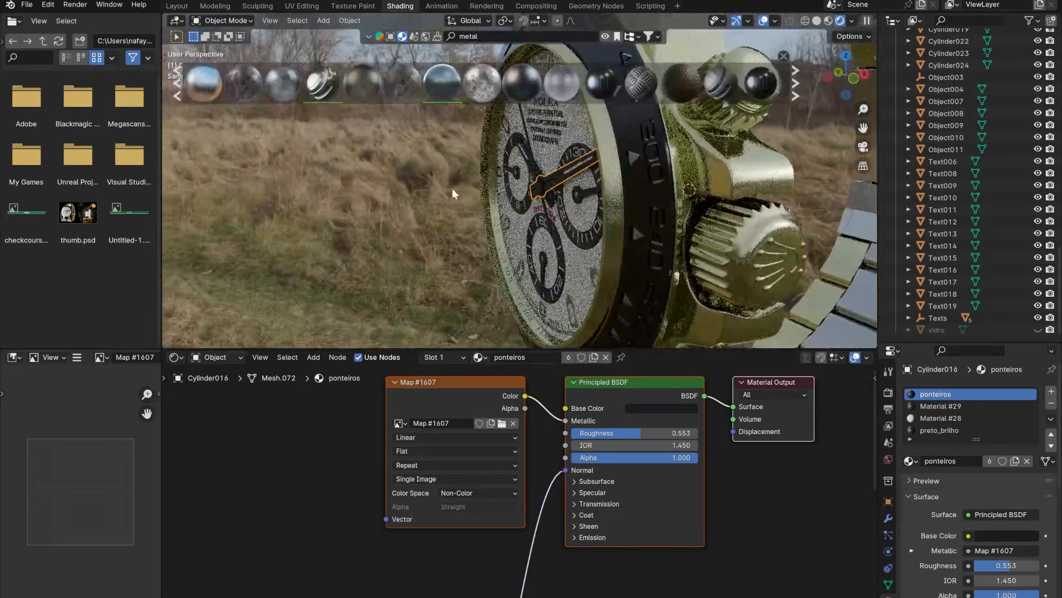
{"action": "scroll", "coordinate": [568, 200], "scroll_direction": "up", "scroll_amount": 3}
{"action": "middle_click_drag", "start_coordinate": [568, 200], "coordinate": [475, 237]}
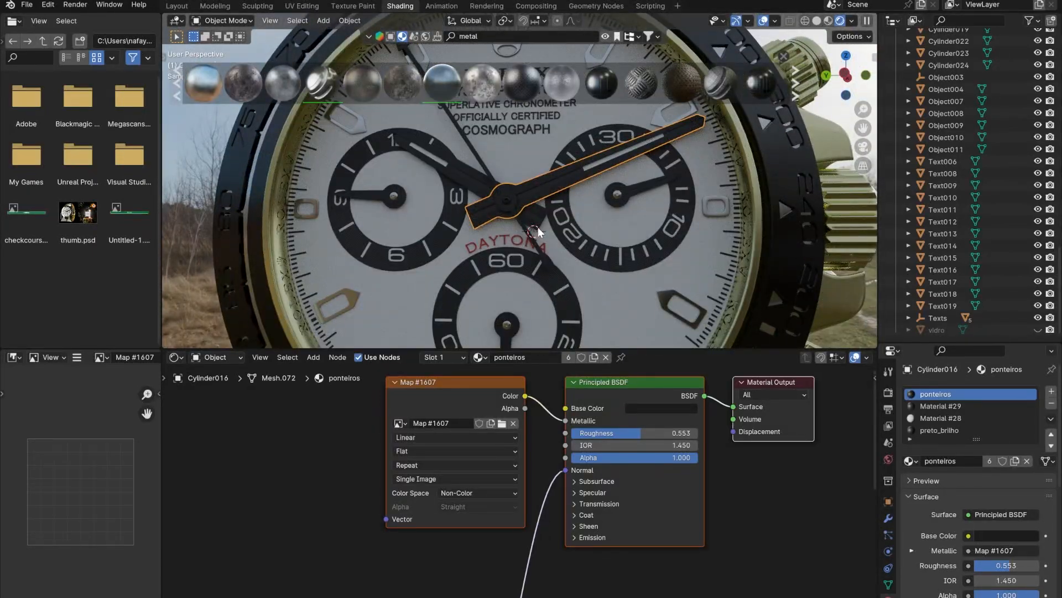
{"action": "left_click", "coordinate": [477, 359]}
{"action": "left_click_drag", "start_coordinate": [651, 438], "coordinate": [606, 419]}
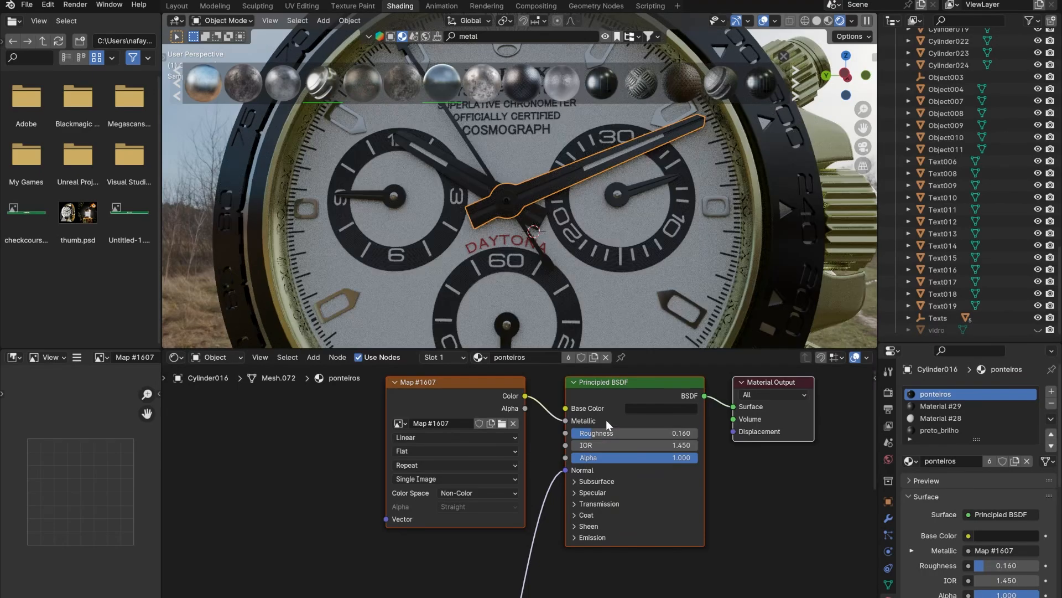
- Lighten the base colour of the minute hand's ponteiros material to an HSV value of 0.042
{"action": "left_click", "coordinate": [638, 411]}
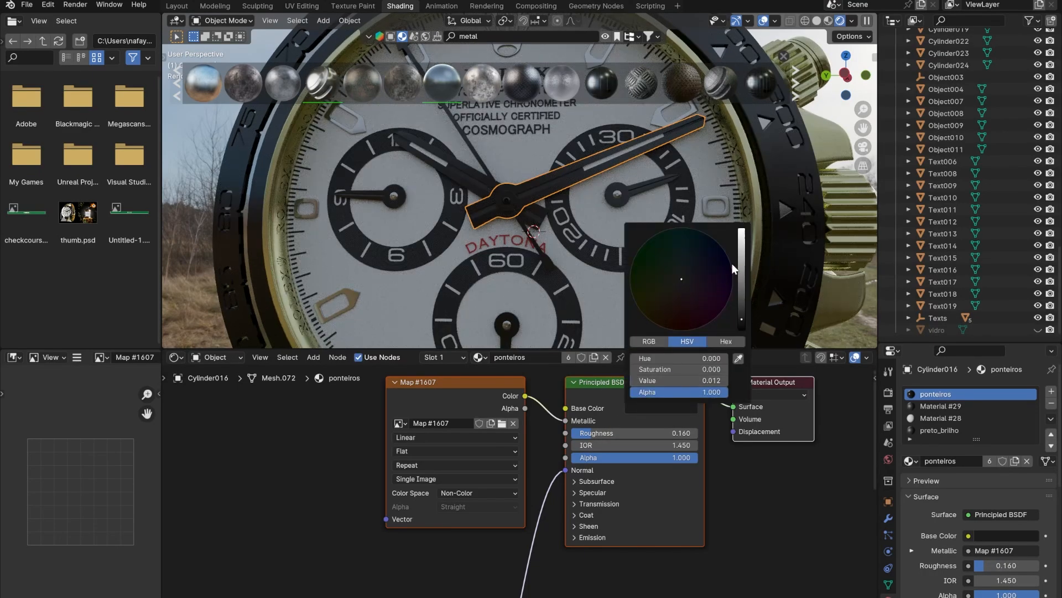
{"action": "left_click", "coordinate": [741, 306]}
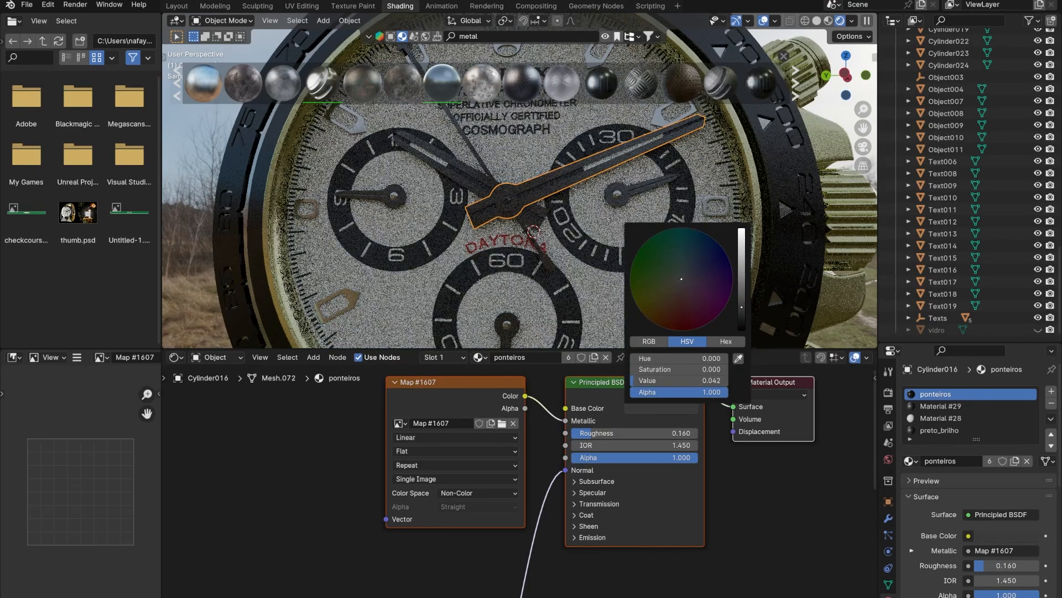
{"action": "left_click", "coordinate": [472, 237]}
{"action": "scroll", "coordinate": [473, 237], "scroll_direction": "down", "scroll_amount": 5}
{"action": "scroll", "coordinate": [501, 239], "scroll_direction": "up", "scroll_amount": 4}
{"action": "scroll", "coordinate": [517, 239], "scroll_direction": "up", "scroll_amount": 5}
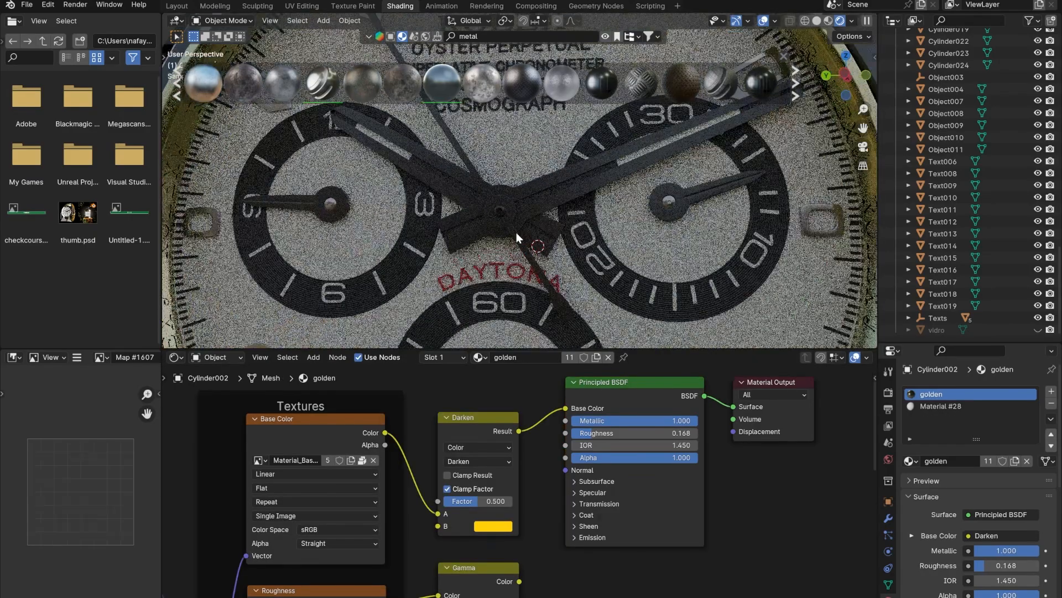
- Try to rotate the watch's hour hand around the global X axis
{"action": "scroll", "coordinate": [522, 282], "scroll_direction": "down", "scroll_amount": 3}
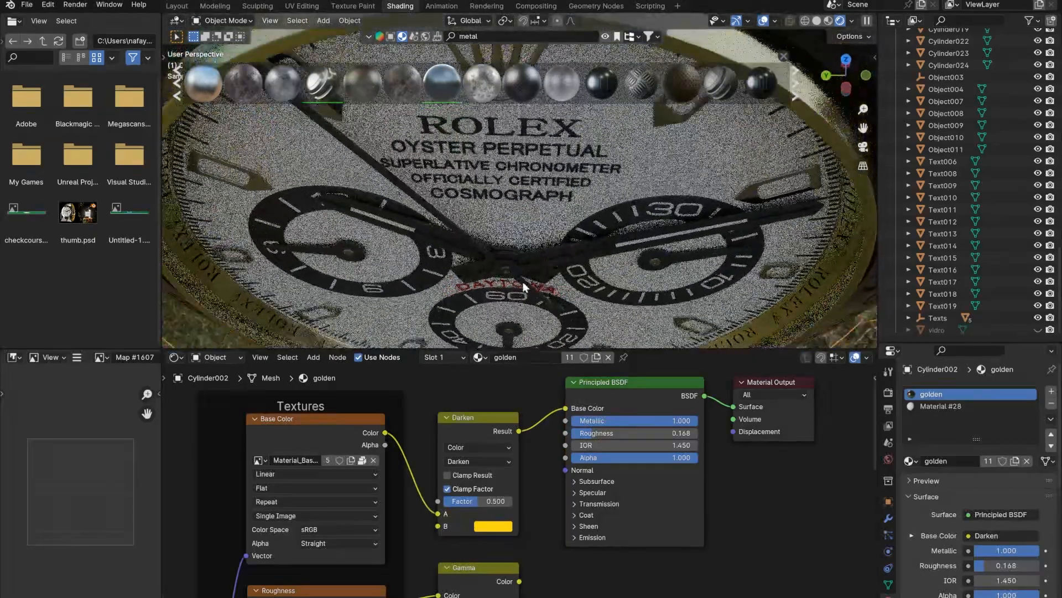
{"action": "scroll", "coordinate": [515, 233], "scroll_direction": "up", "scroll_amount": 4}
{"action": "left_click", "coordinate": [472, 178]}
{"action": "key", "text": "r"}
{"action": "key", "text": "x"}
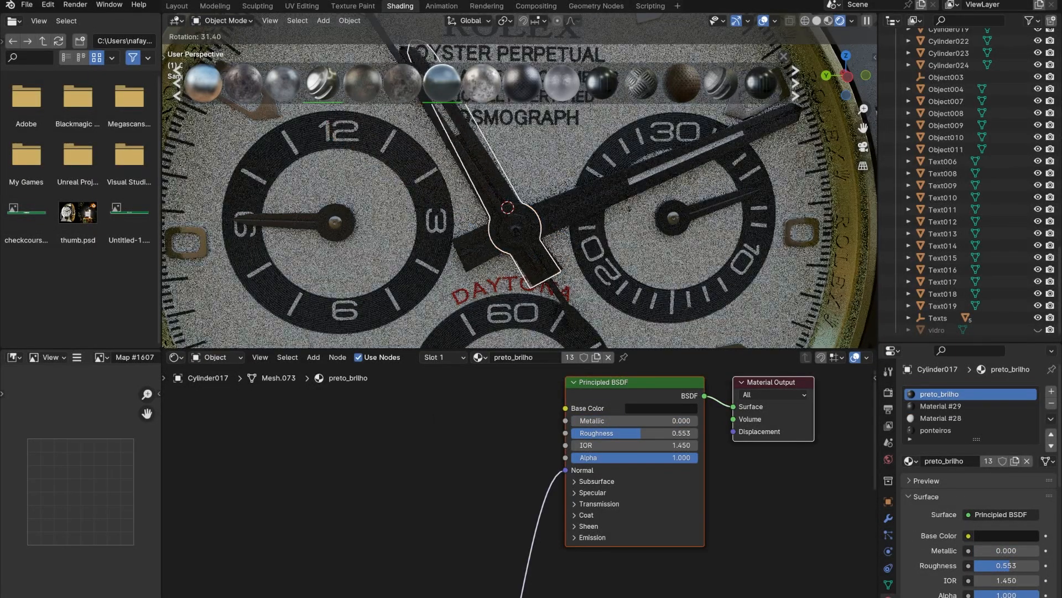
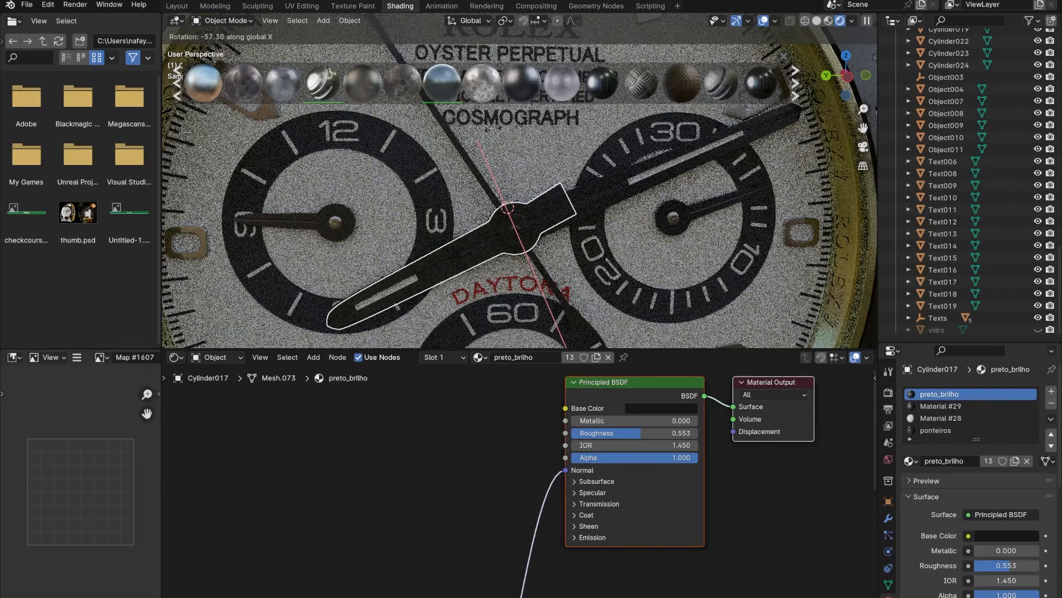
{"action": "left_click", "coordinate": [586, 261]}
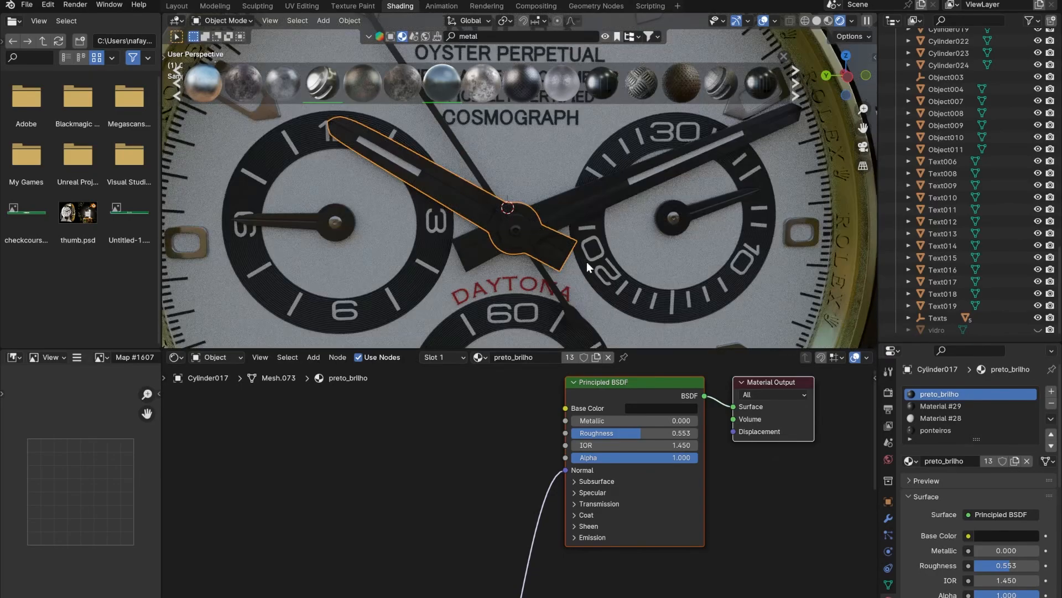
- Try darkening the base colour of the hour hand's Material #28 to an HSV value of 0.597, and undo the change
{"action": "left_click", "coordinate": [916, 418]}
{"action": "left_click", "coordinate": [647, 408]}
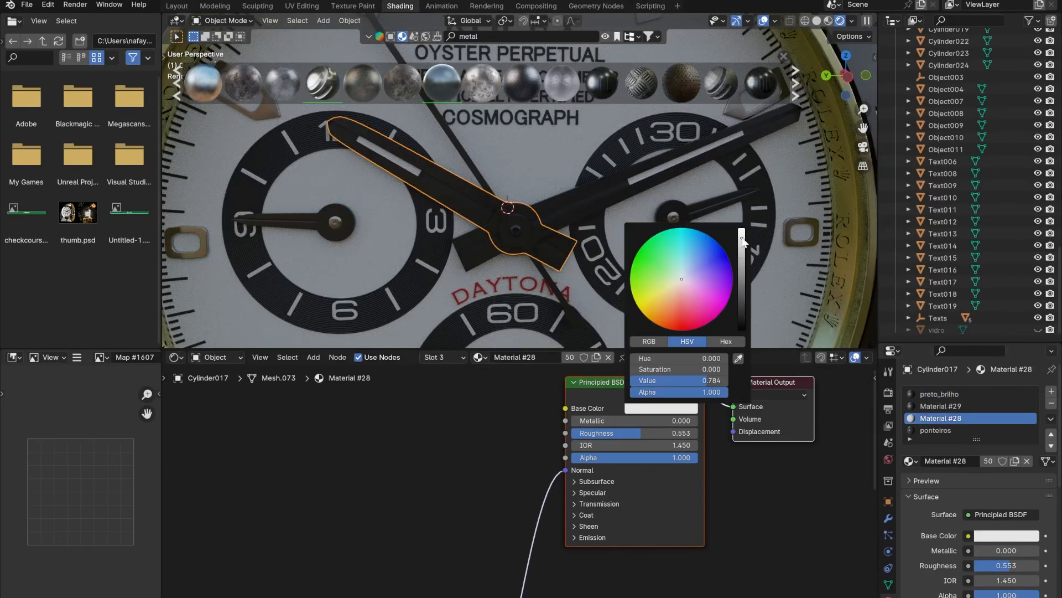
{"action": "left_click_drag", "start_coordinate": [742, 238], "coordinate": [736, 249]}
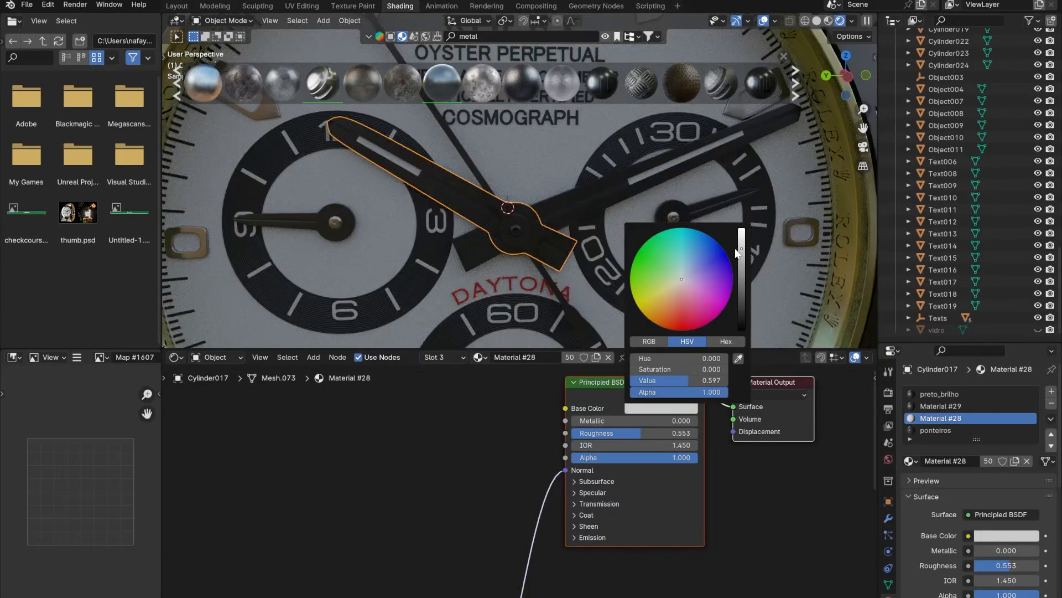
{"action": "left_click", "coordinate": [613, 170]}
{"action": "key", "text": "ctrl+z"}
{"action": "key", "text": "ctrl+z"}
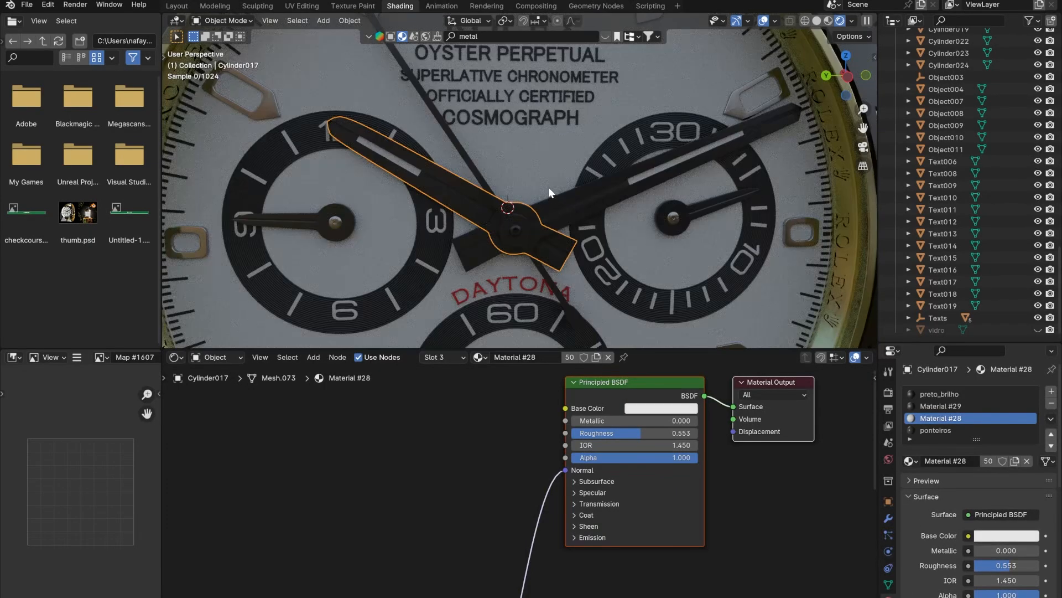
- Try the silver material on the dial's nine o'clock subdial ring and undo the change
{"action": "scroll", "coordinate": [549, 187], "scroll_direction": "down", "scroll_amount": 3}
{"action": "scroll", "coordinate": [378, 239], "scroll_direction": "up", "scroll_amount": 2}
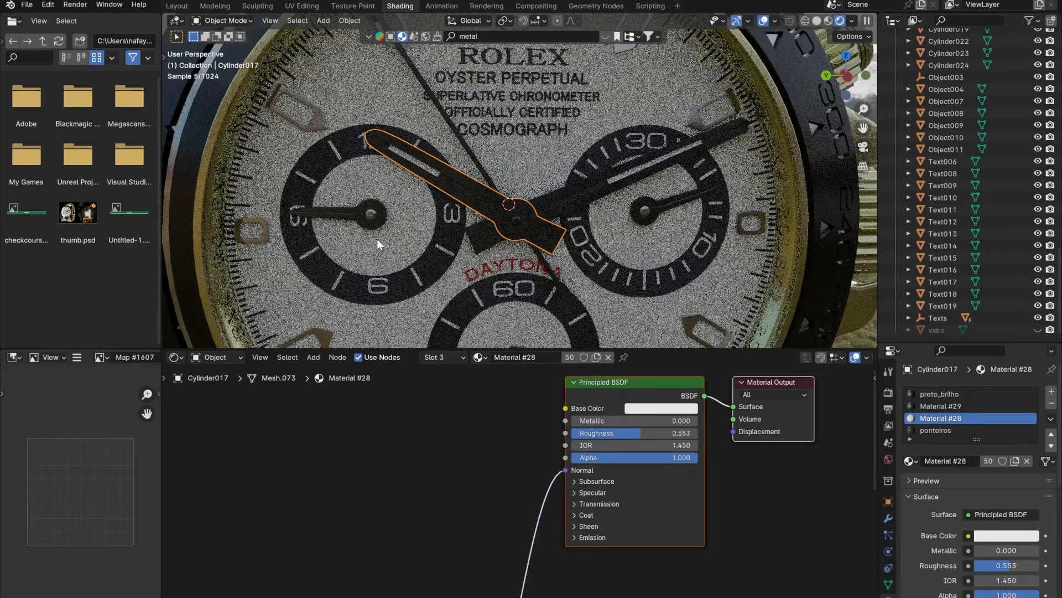
{"action": "left_click", "coordinate": [377, 238]}
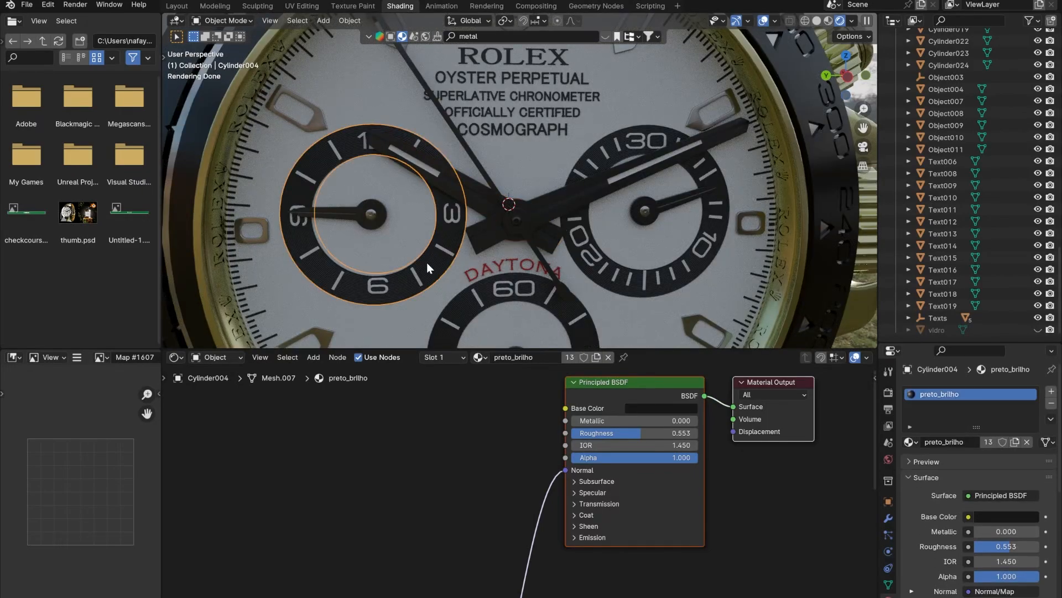
{"action": "left_click", "coordinate": [478, 357]}
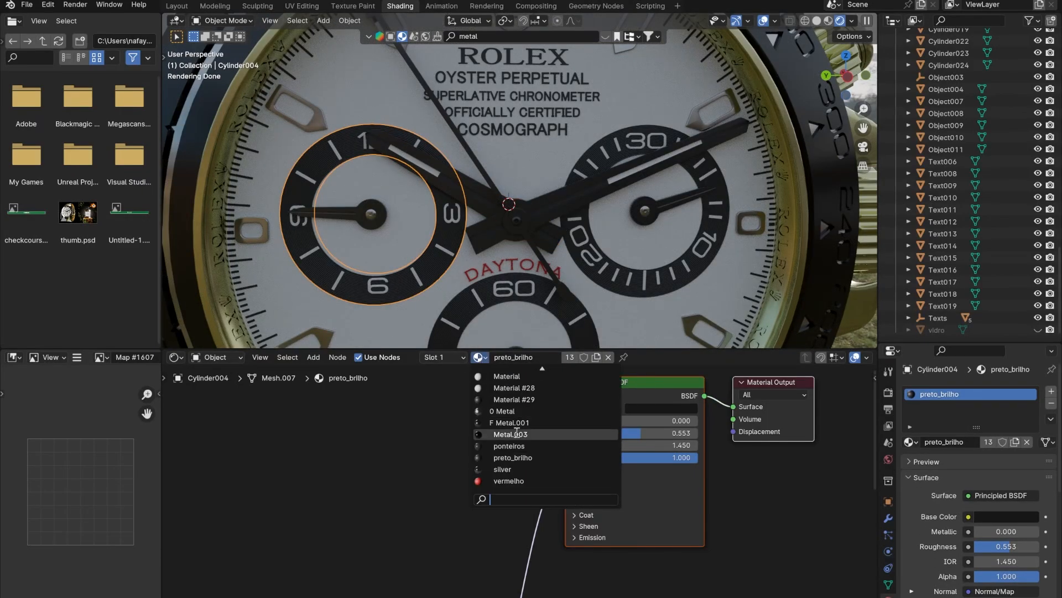
{"action": "left_click", "coordinate": [510, 468]}
{"action": "key", "text": "ctrl+z"}
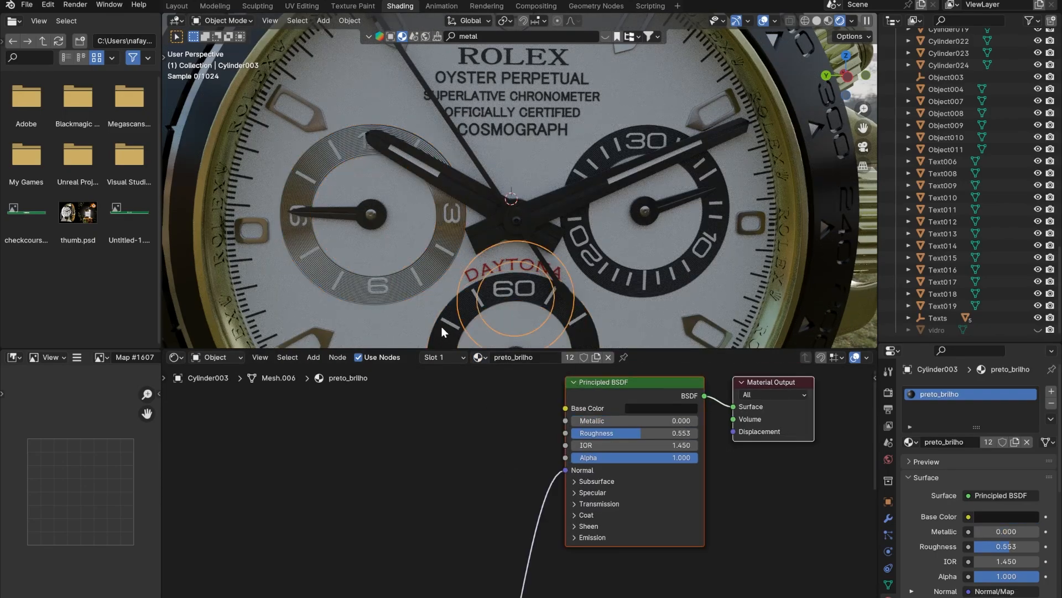
{"action": "scroll", "coordinate": [441, 327], "scroll_direction": "down", "scroll_amount": 5}
{"action": "key", "text": "ctrl+shift+z"}
{"action": "key", "text": "ctrl+z"}
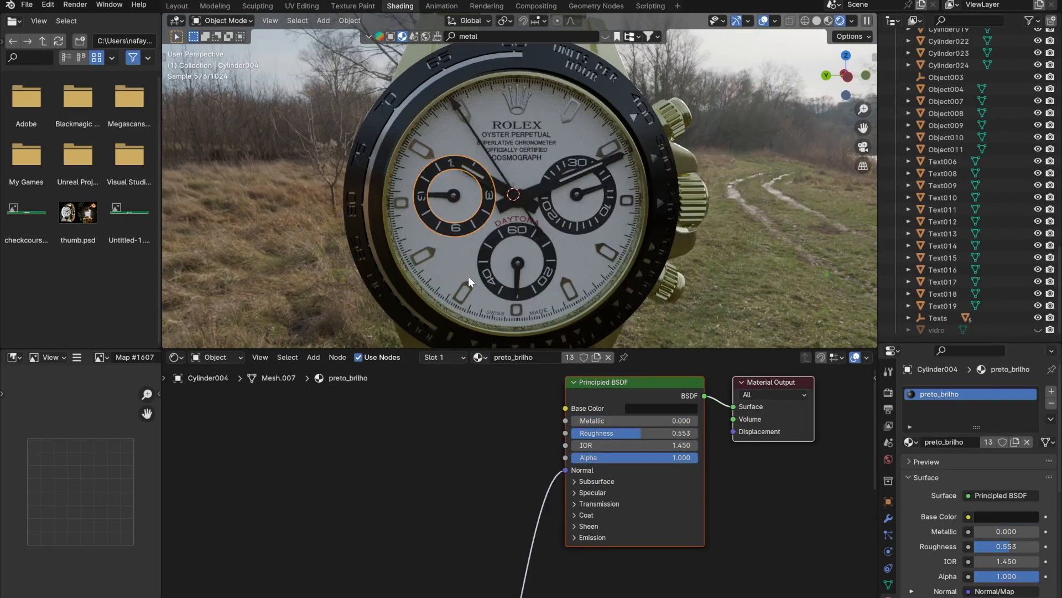
- Lighten the base colour of the subdial ring's preto_brilho material to an HSV value of 0.041
{"action": "left_click", "coordinate": [634, 410]}
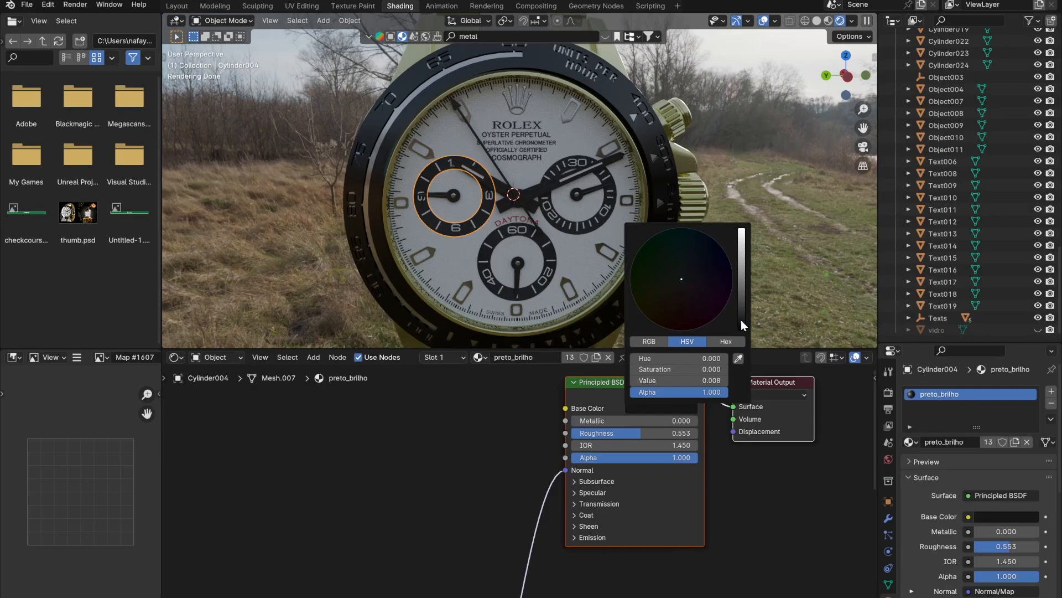
{"action": "left_click_drag", "start_coordinate": [741, 320], "coordinate": [742, 307]}
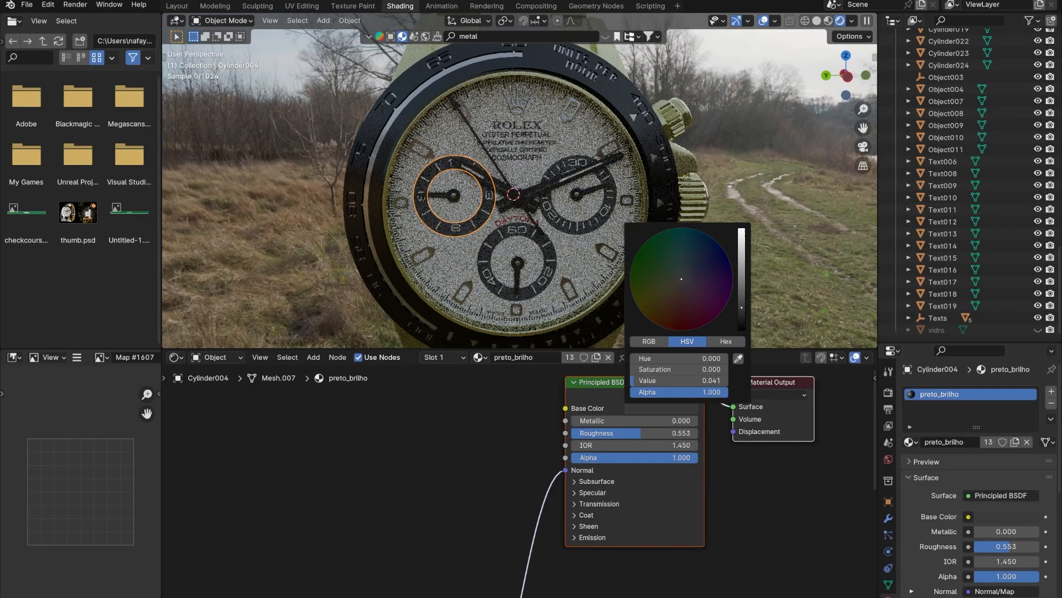
{"action": "scroll", "coordinate": [608, 231], "scroll_direction": "up", "scroll_amount": 5}
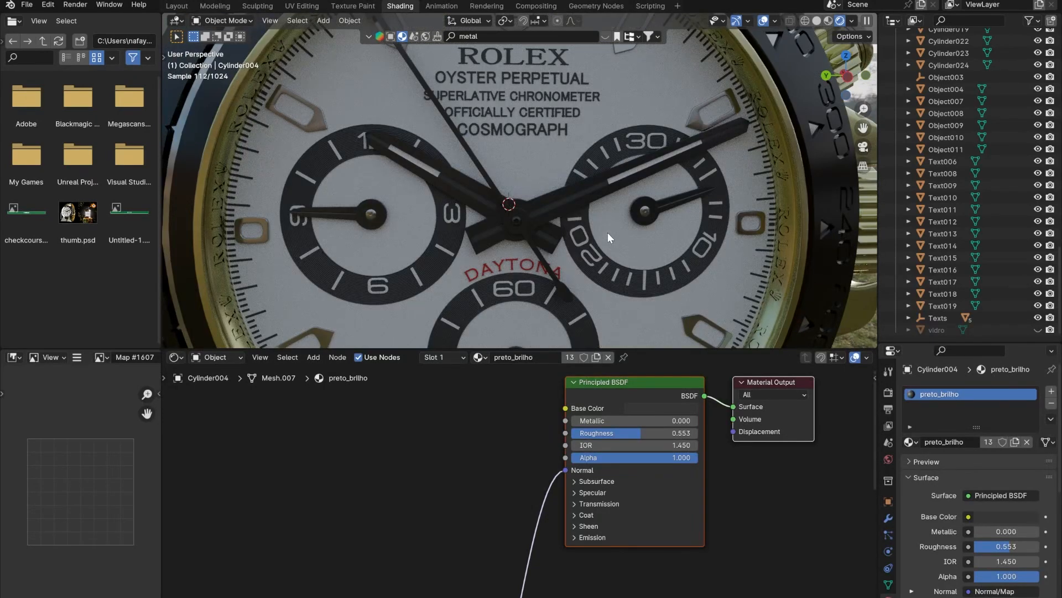
{"action": "scroll", "coordinate": [576, 243], "scroll_direction": "down", "scroll_amount": 5}
{"action": "scroll", "coordinate": [506, 251], "scroll_direction": "up", "scroll_amount": 4}
{"action": "scroll", "coordinate": [482, 266], "scroll_direction": "down", "scroll_amount": 3}
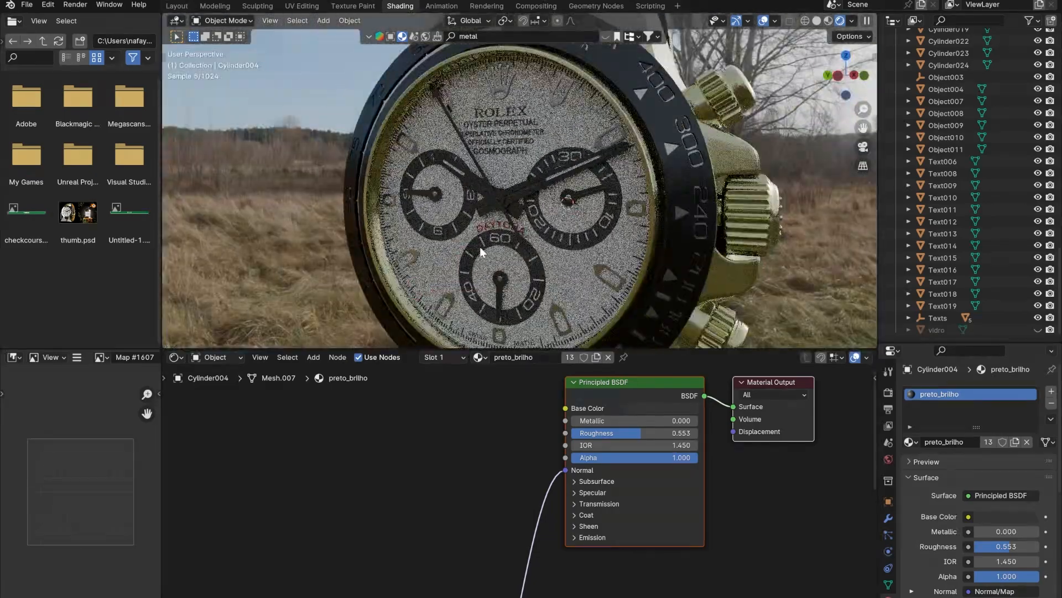
- Unhide the vidro glass object in the viewport and inspect the watch from the side
{"action": "middle_click_drag", "start_coordinate": [480, 247], "coordinate": [369, 190]}
{"action": "scroll", "coordinate": [514, 213], "scroll_direction": "down", "scroll_amount": 3}
{"action": "scroll", "coordinate": [549, 206], "scroll_direction": "up", "scroll_amount": 3}
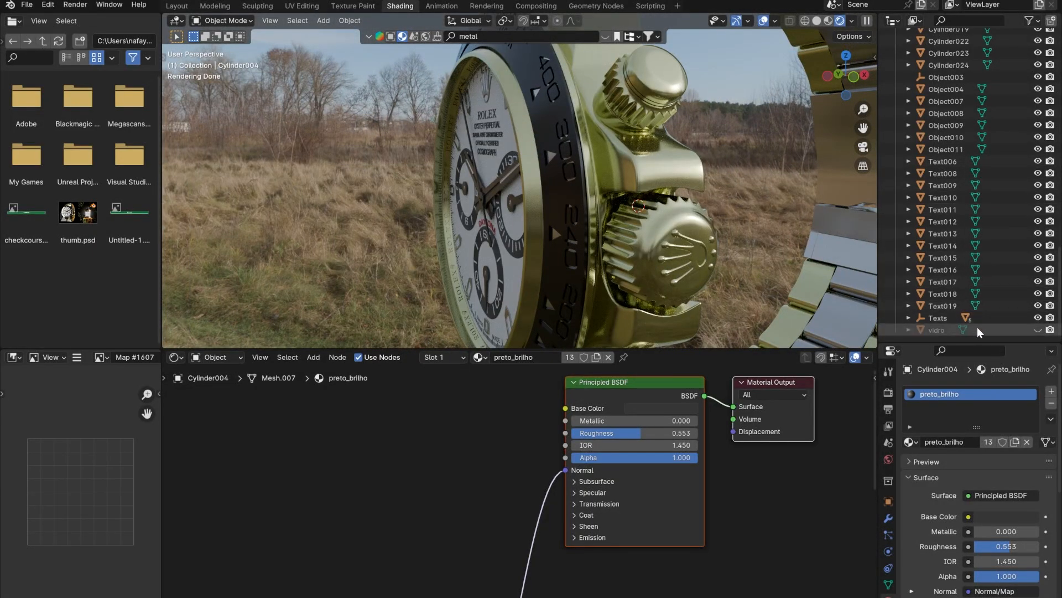
{"action": "left_click", "coordinate": [1037, 329]}
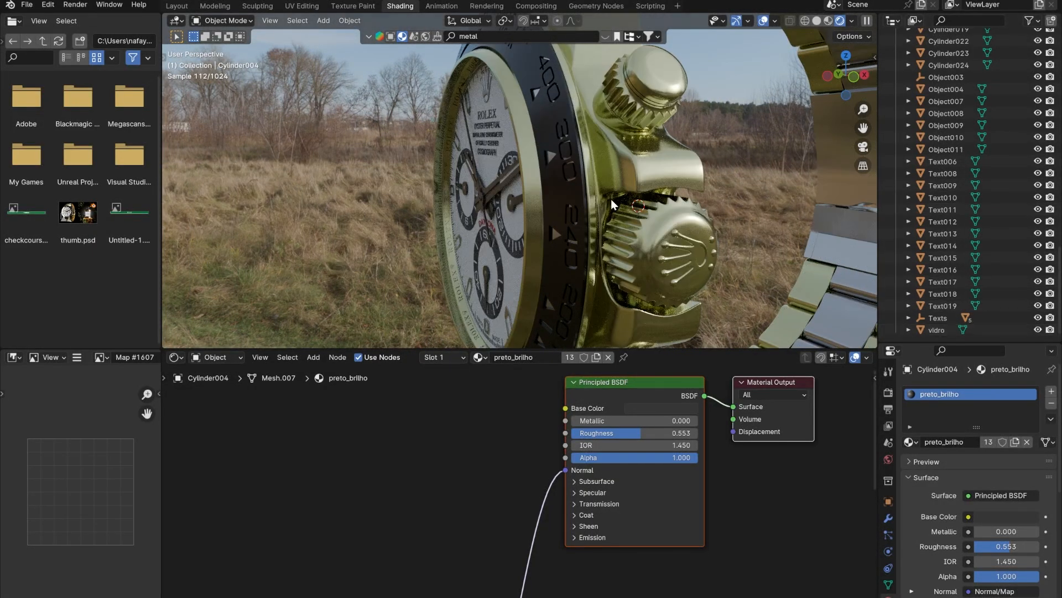
{"action": "mouse_move", "coordinate": [611, 198]}
{"action": "middle_mouse_down"}
{"action": "mouse_move", "coordinate": [649, 197]}
{"action": "mouse_move", "coordinate": [597, 195]}
{"action": "middle_mouse_up"}
{"action": "scroll", "coordinate": [597, 195], "scroll_direction": "down", "scroll_amount": 5}
{"action": "middle_click_drag", "start_coordinate": [511, 194], "coordinate": [743, 198]}
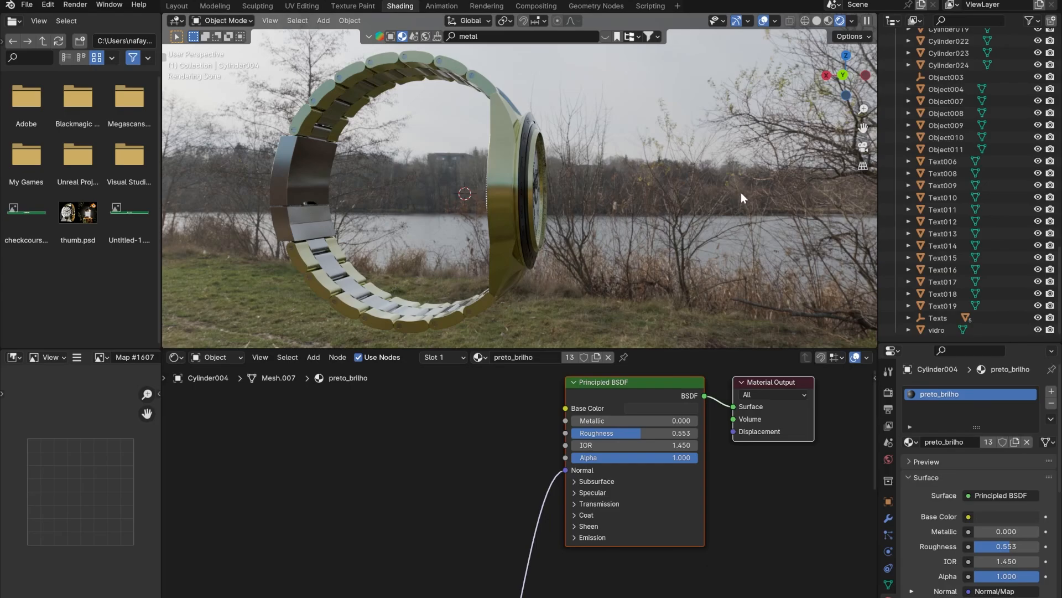
{"action": "middle_click_drag", "start_coordinate": [582, 231], "coordinate": [453, 251]}
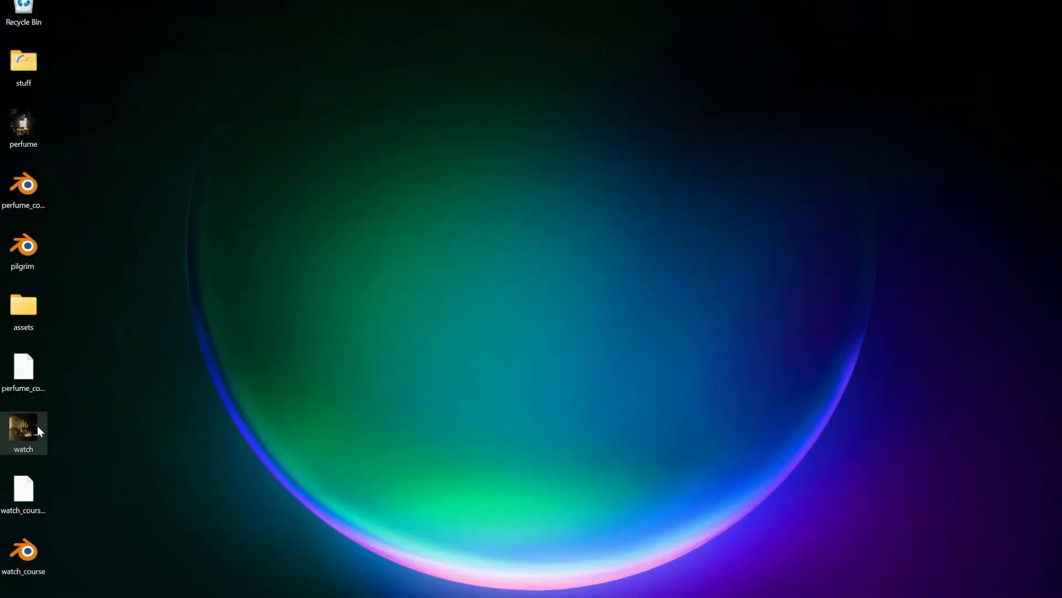
- Open the watch reference video in Media Player, pause on the gold watch's front view, and return to Blender to compare the model
{"action": "double_click", "coordinate": [38, 426]}
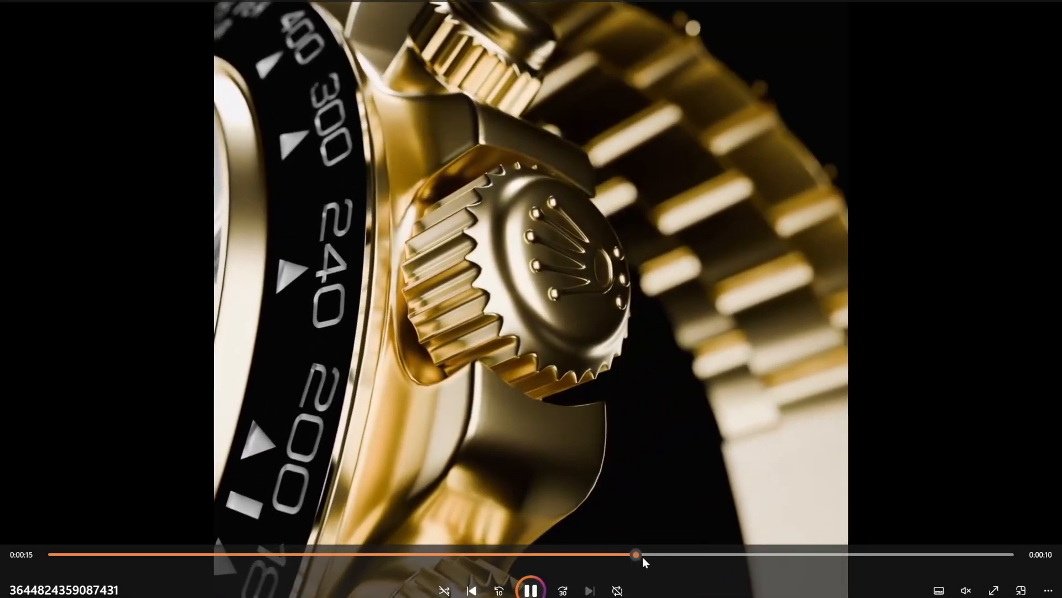
{"action": "left_click", "coordinate": [711, 554]}
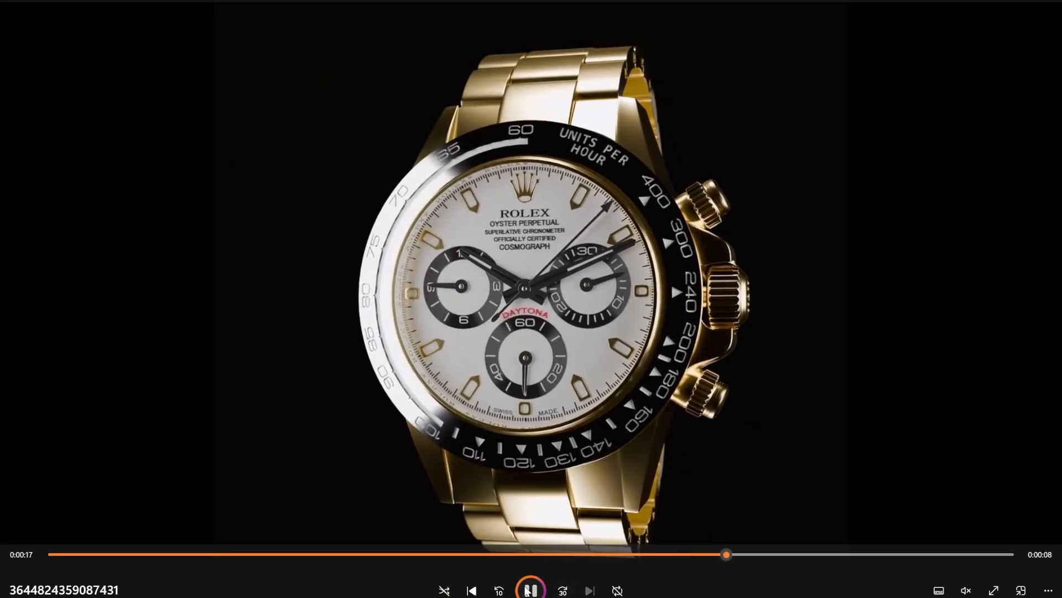
{"action": "left_click", "coordinate": [498, 313]}
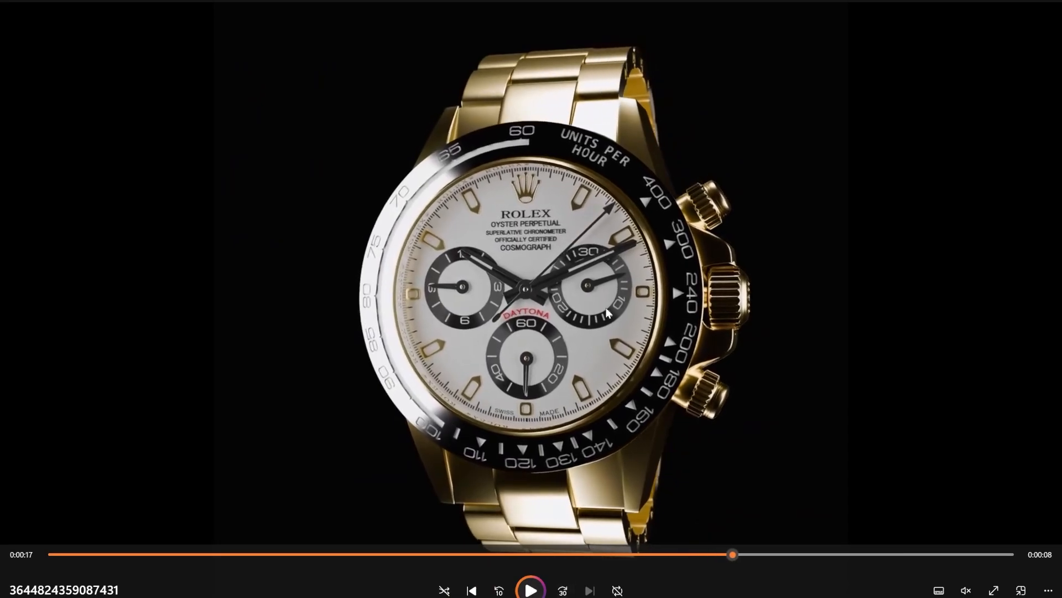
{"action": "key", "text": "alt+Tab"}
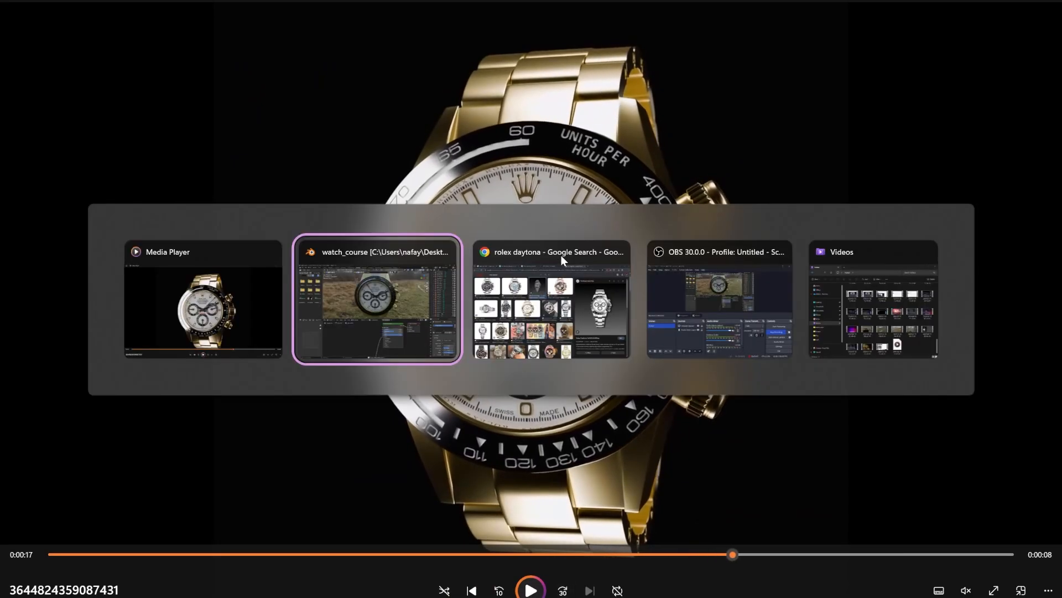
{"action": "middle_click_drag", "start_coordinate": [573, 209], "coordinate": [683, 117]}
{"action": "middle_click_drag", "start_coordinate": [481, 155], "coordinate": [493, 205]}
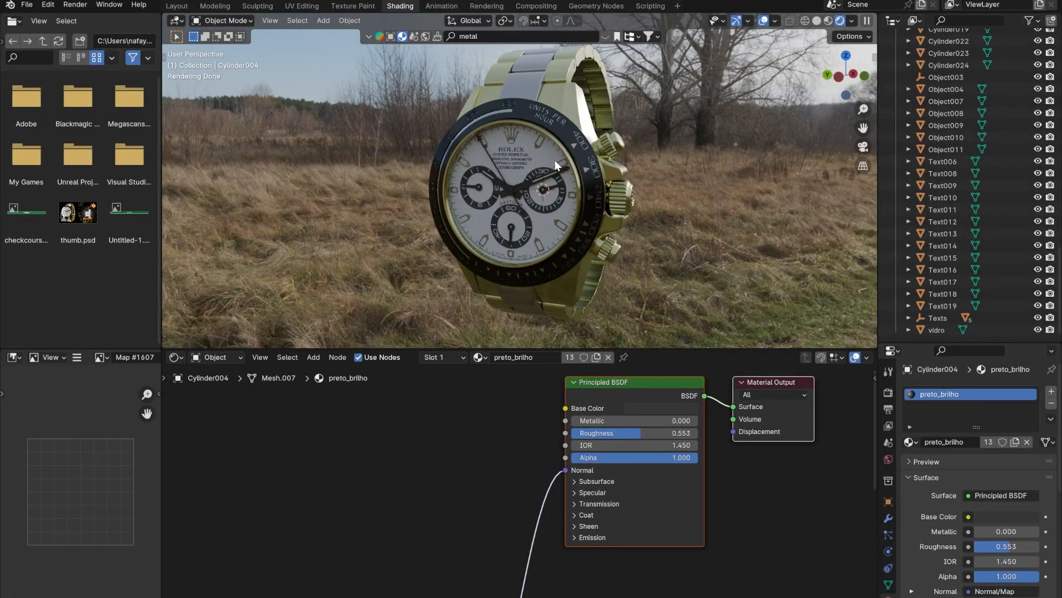
- Slightly lower the roughness of the bezel lettering's Metal.003 material and select the golden Cylinder002 part
{"action": "scroll", "coordinate": [554, 161], "scroll_direction": "up", "scroll_amount": 2}
{"action": "left_click", "coordinate": [581, 110]}
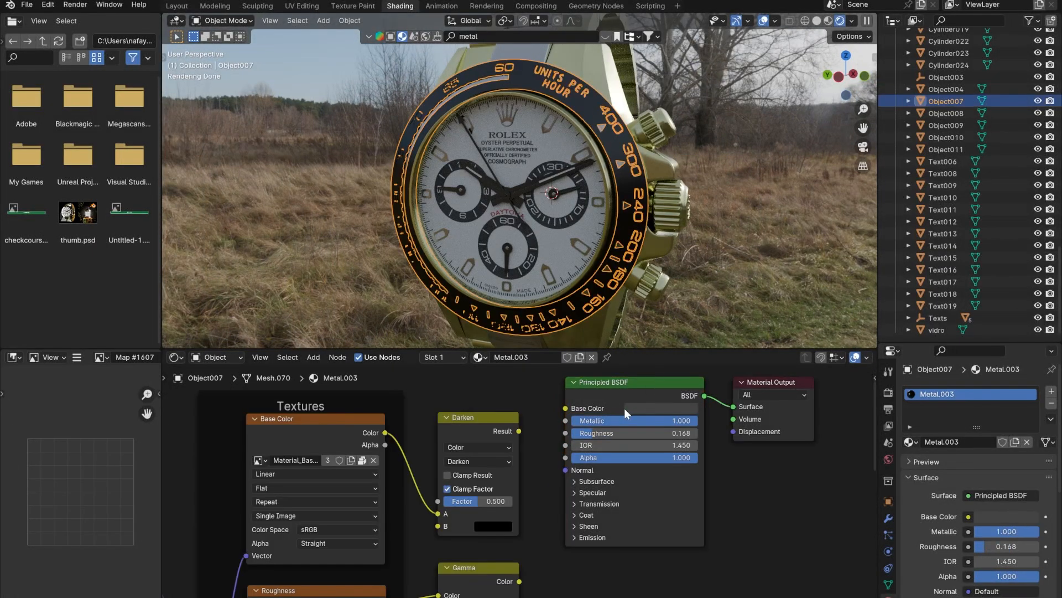
{"action": "left_click_drag", "start_coordinate": [616, 431], "coordinate": [611, 430]}
{"action": "left_click", "coordinate": [678, 155]}
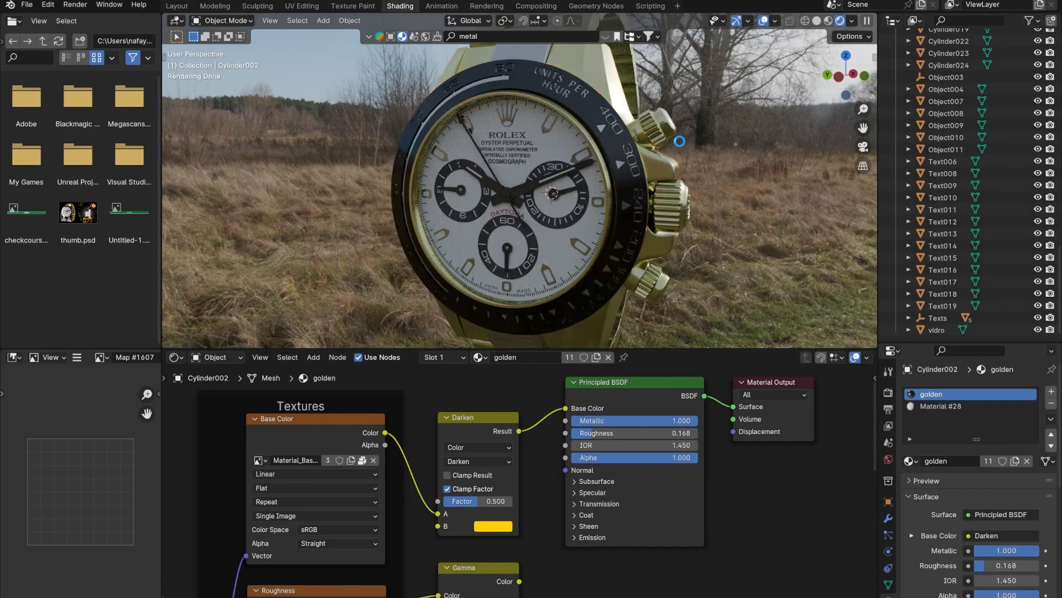
{"action": "scroll", "coordinate": [508, 243], "scroll_direction": "down", "scroll_amount": 2}
{"action": "middle_click_drag", "start_coordinate": [505, 231], "coordinate": [463, 199]}
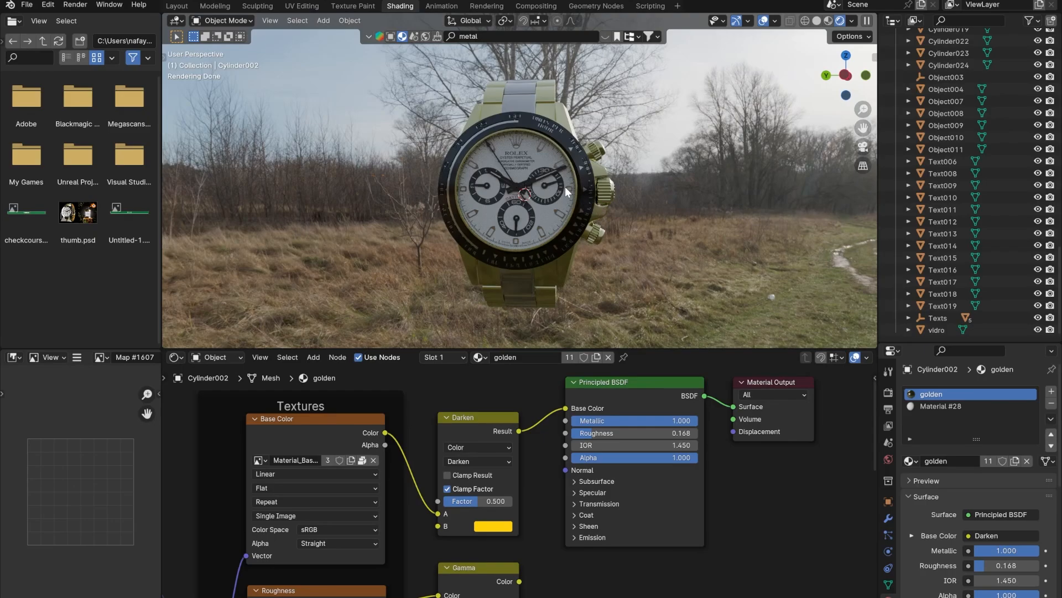
- Remove the near_the_river_01 image from the world background and disconnect the Environment Texture from its colour
{"action": "left_click", "coordinate": [888, 392]}
{"action": "left_click", "coordinate": [887, 459]}
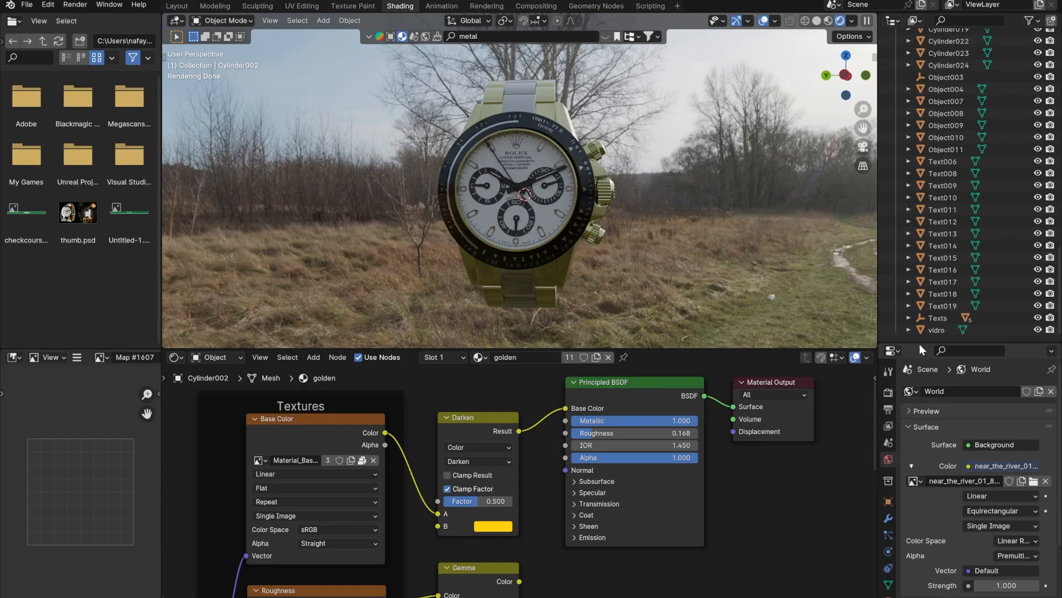
{"action": "left_click_drag", "start_coordinate": [920, 340], "coordinate": [920, 211]}
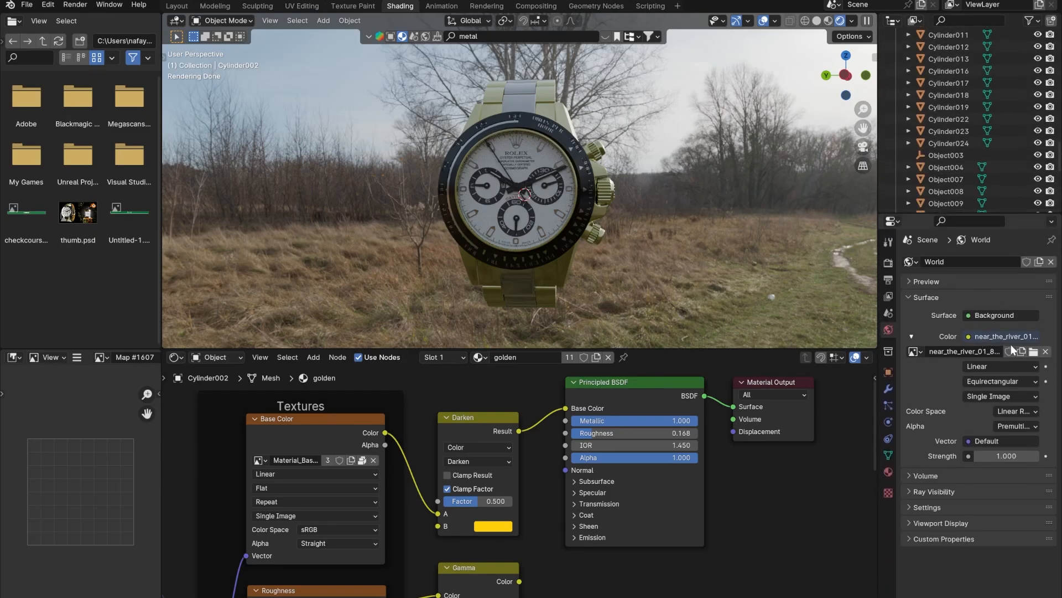
{"action": "left_click", "coordinate": [1045, 351]}
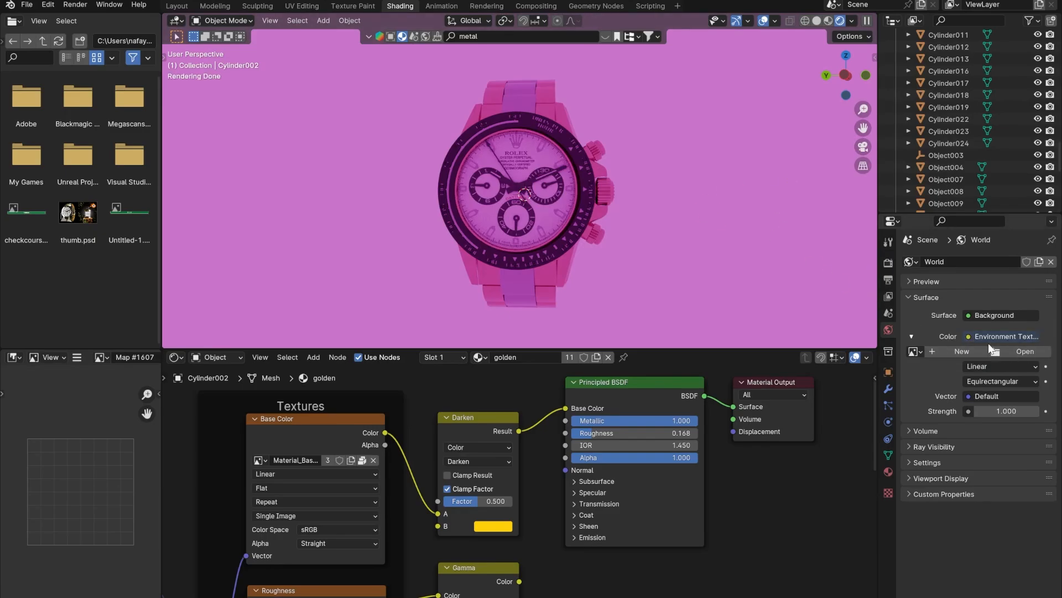
{"action": "left_click", "coordinate": [988, 335]}
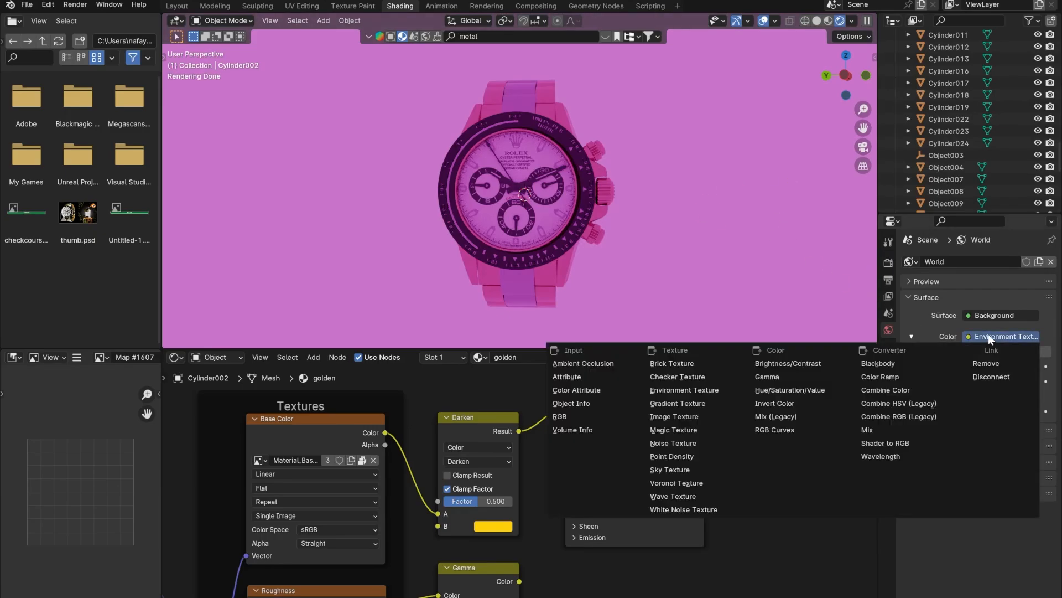
{"action": "left_click", "coordinate": [991, 376]}
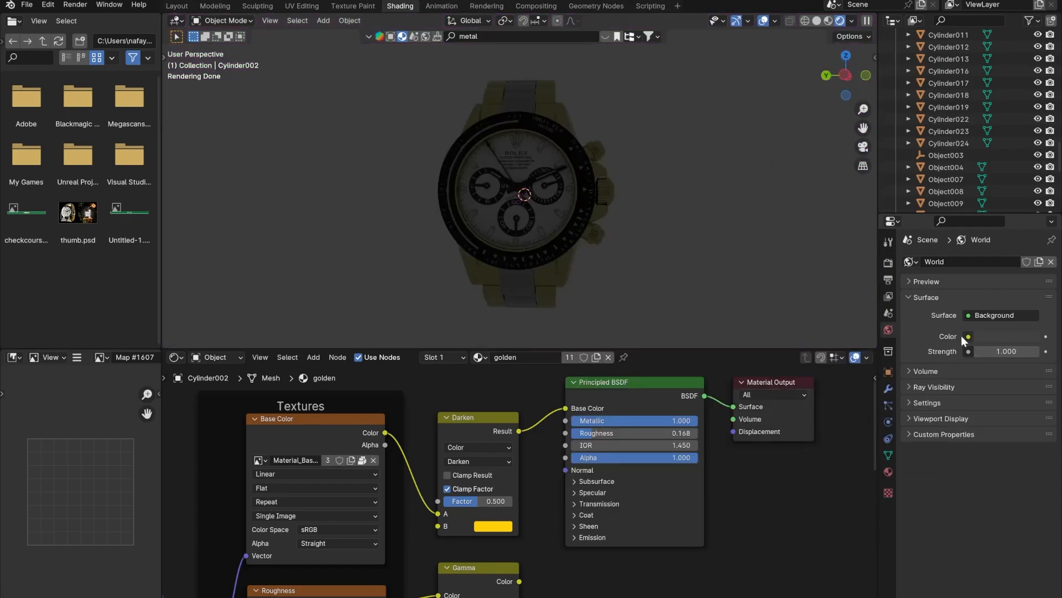
- Set the world background colour to pure black
{"action": "left_click", "coordinate": [996, 337]}
{"action": "left_click", "coordinate": [996, 337]}
{"action": "left_click_drag", "start_coordinate": [1027, 224], "coordinate": [1028, 250]}
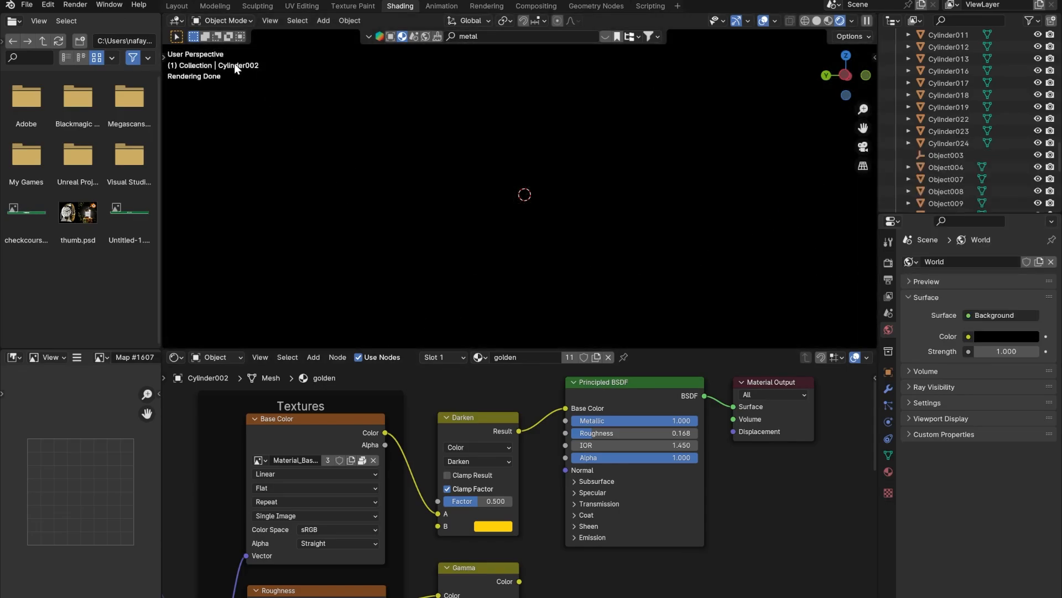
- Switch to the Layout workspace and add an area light to the scene
{"action": "left_click", "coordinate": [176, 7]}
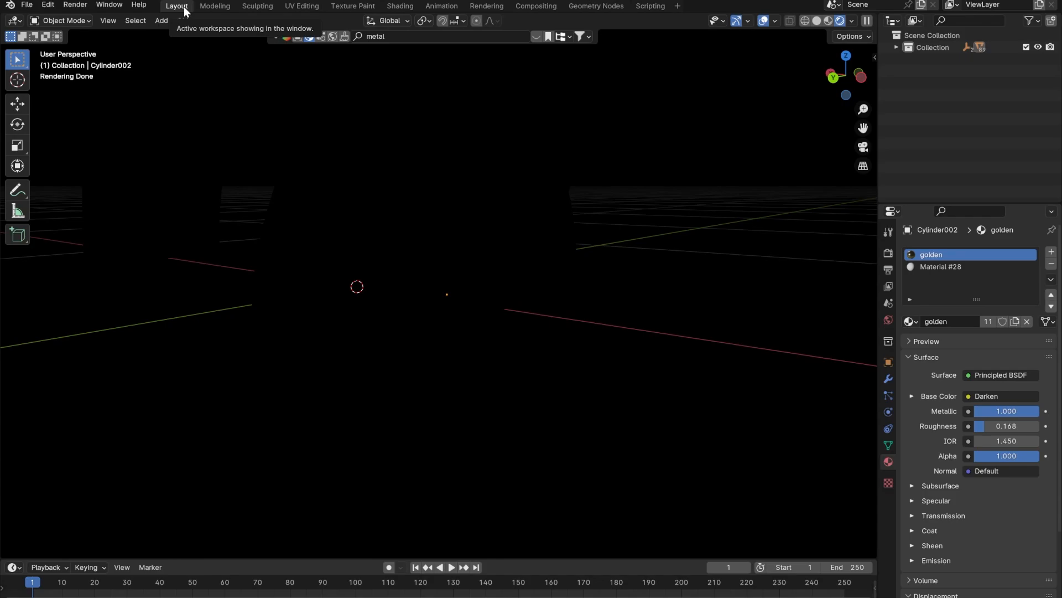
{"action": "middle_click_drag", "start_coordinate": [283, 161], "coordinate": [367, 294]}
{"action": "left_click", "coordinate": [162, 21]}
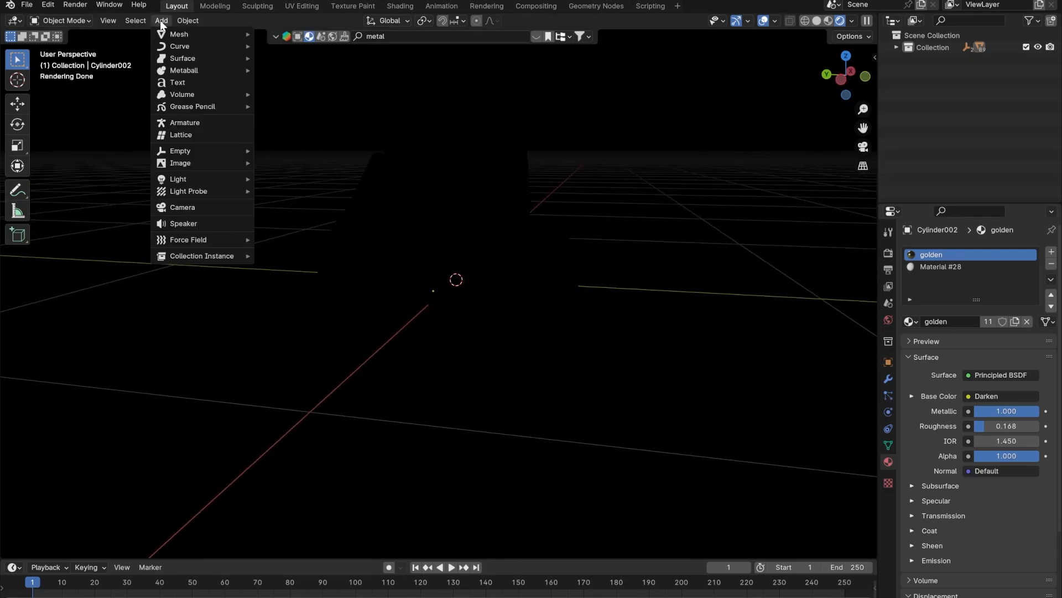
{"action": "mouse_move", "coordinate": [208, 180]}
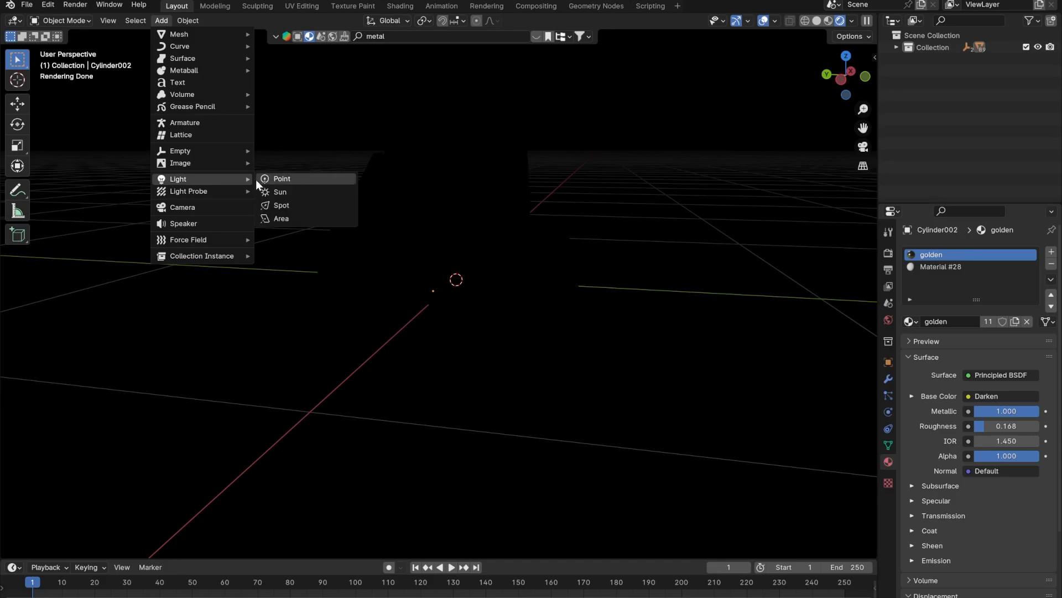
{"action": "left_click", "coordinate": [292, 220]}
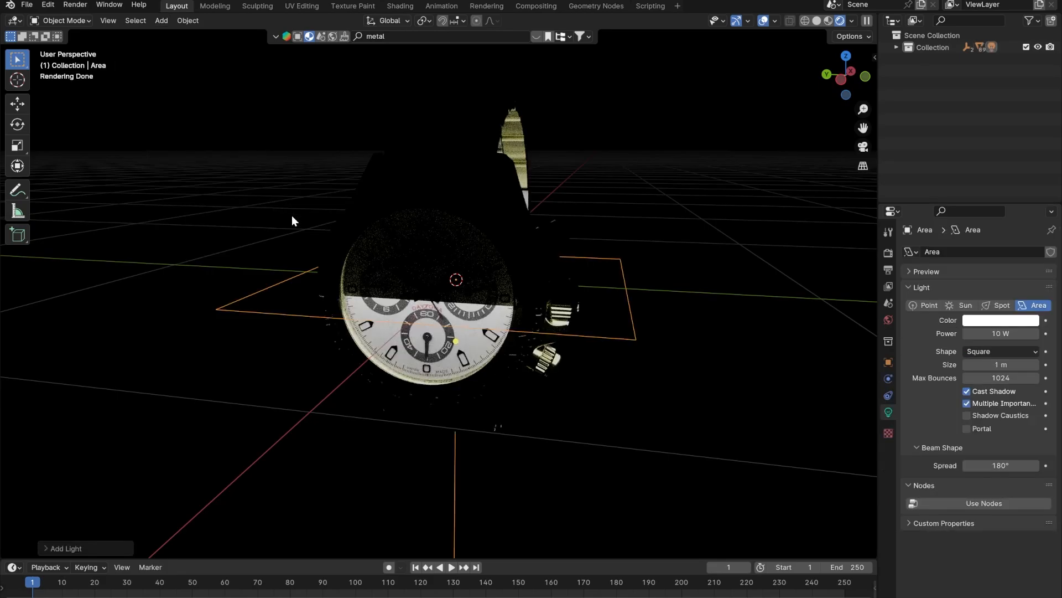
- Move the area light in top view to a spot in front of the watch on its crown side, and reselect it
{"action": "key", "text": "KP_7"}
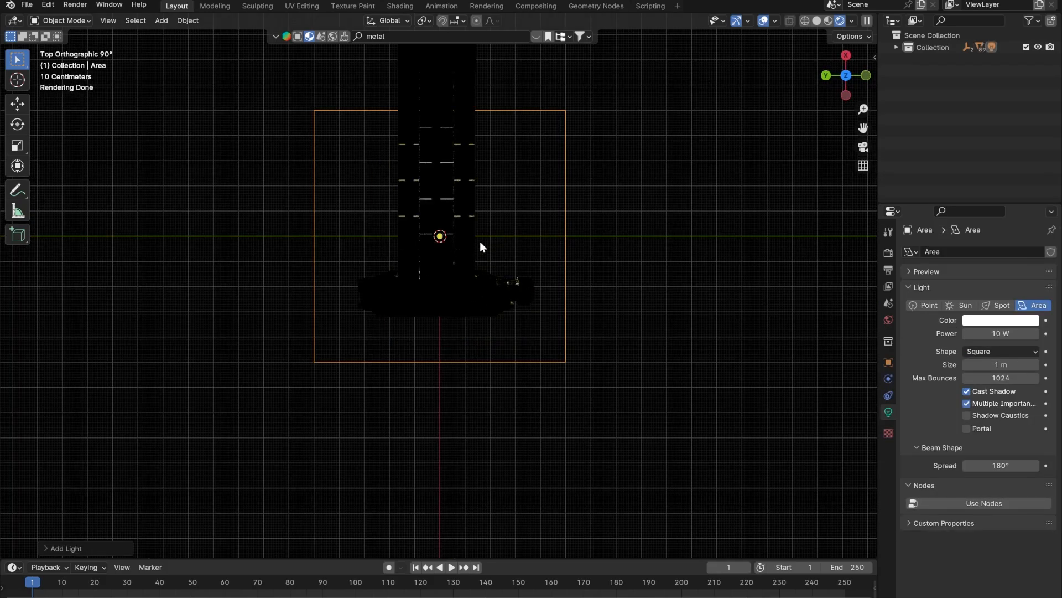
{"action": "left_click", "coordinate": [733, 433]}
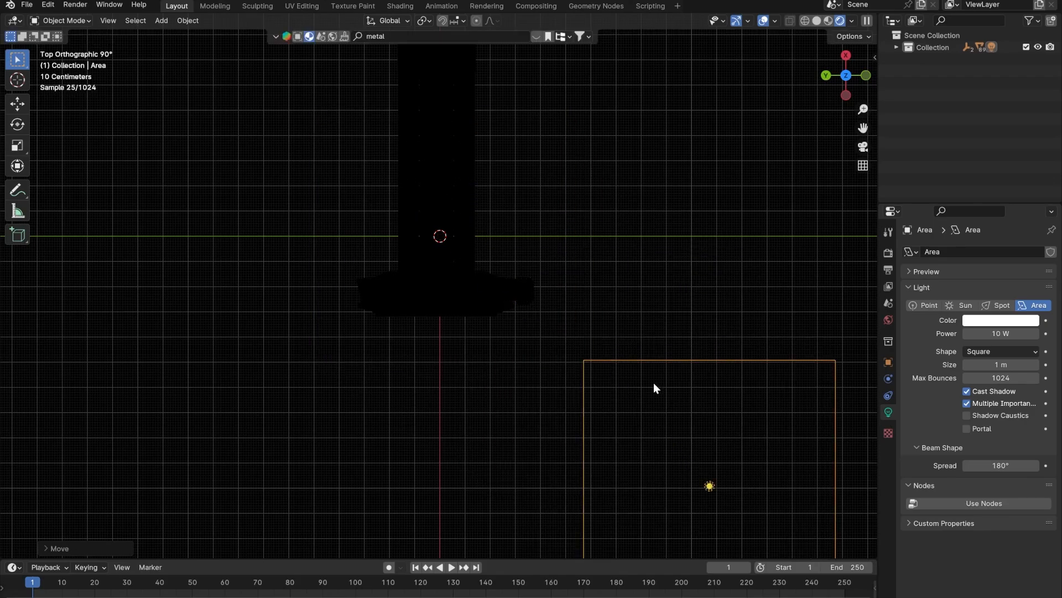
{"action": "scroll", "coordinate": [609, 382], "scroll_direction": "down", "scroll_amount": 4}
{"action": "middle_click_drag", "start_coordinate": [575, 373], "coordinate": [450, 317]}
{"action": "left_click", "coordinate": [552, 225]}
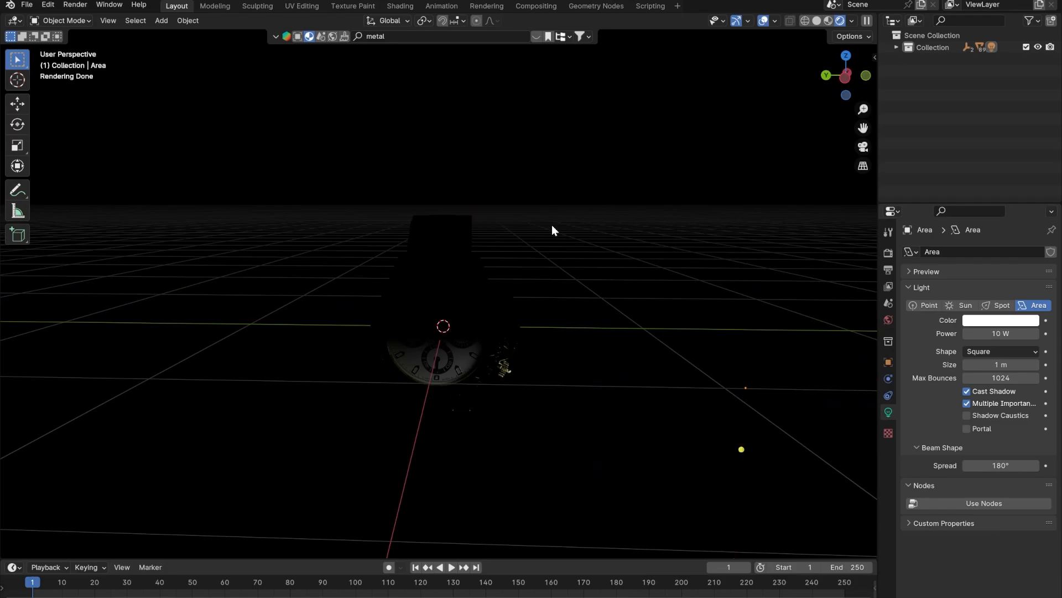
{"action": "left_click", "coordinate": [746, 387]}
{"action": "middle_click_drag", "start_coordinate": [746, 386], "coordinate": [576, 358]}
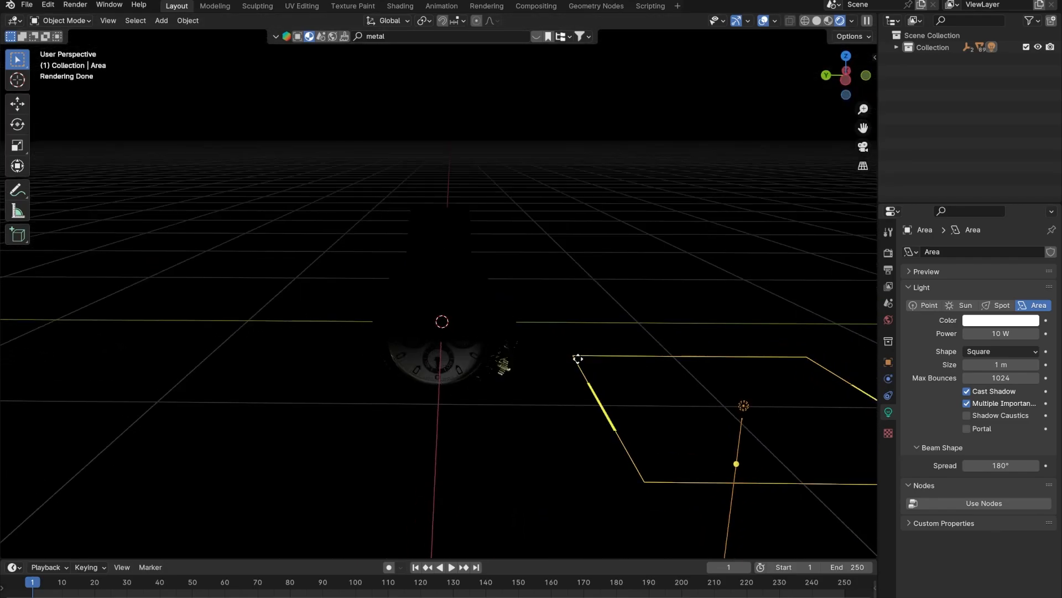
- Rotate the area light 90° about the global X axis so it stands upright
{"action": "key", "text": "r"}
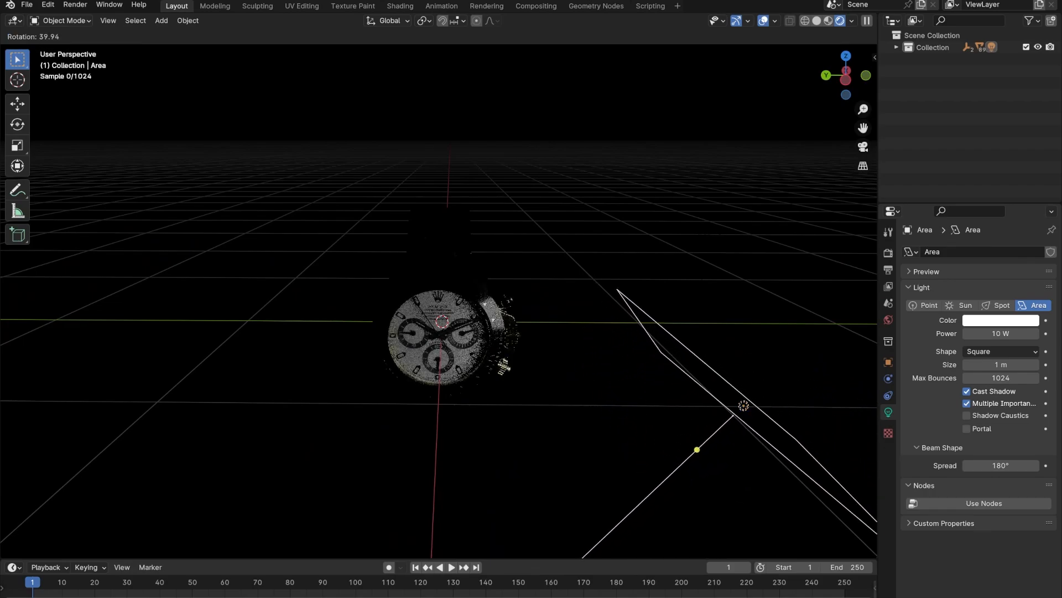
{"action": "key", "text": "x"}
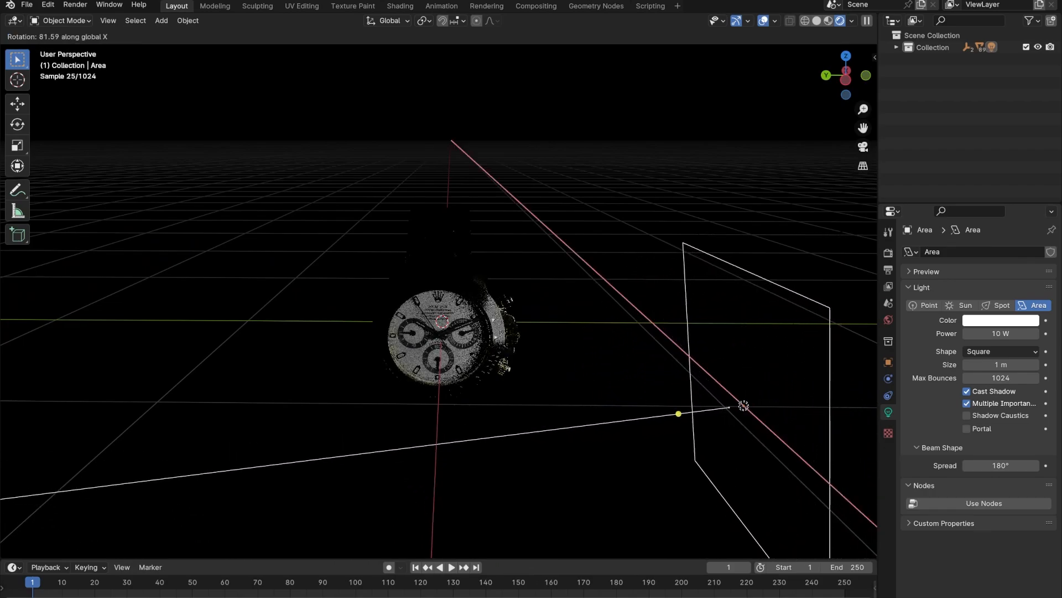
{"action": "type", "text": "90"}
{"action": "key", "text": "Return"}
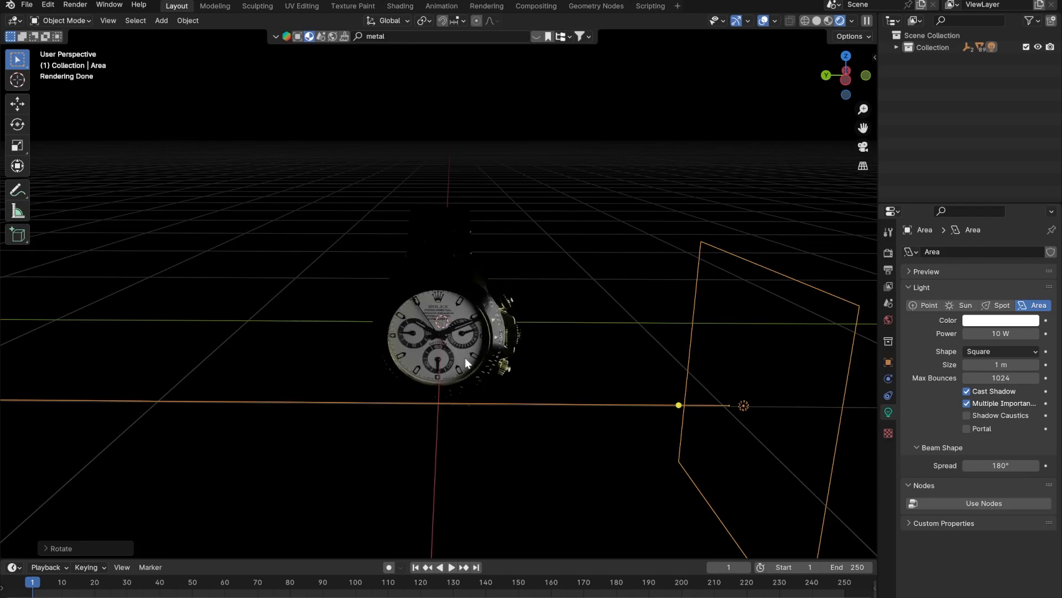
- Rotate the area light 45° in top view to aim it at the watch, and keep it selected
{"action": "key", "text": "KP_7"}
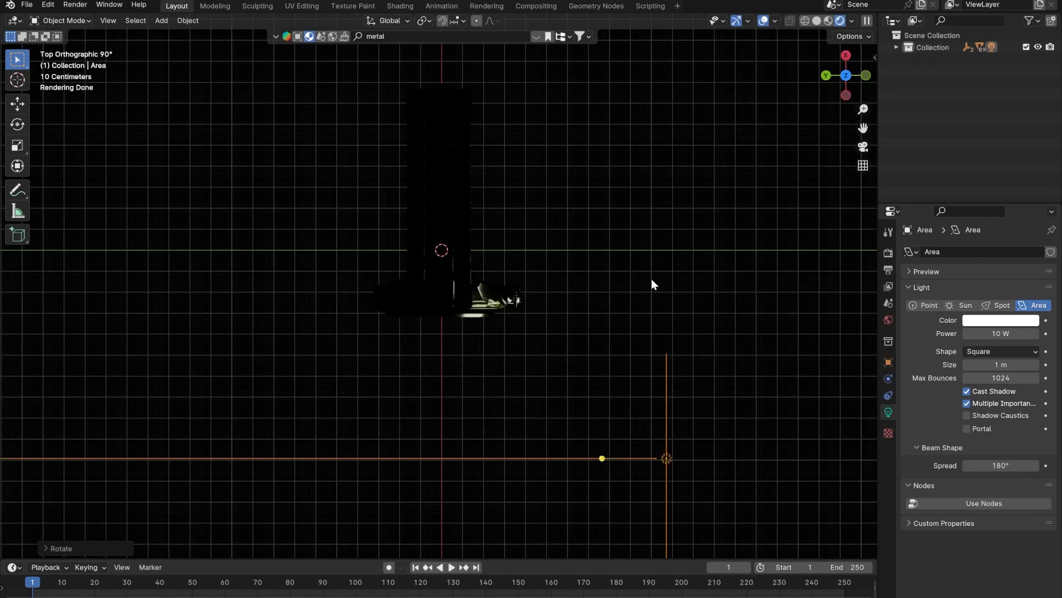
{"action": "type", "text": "r45"}
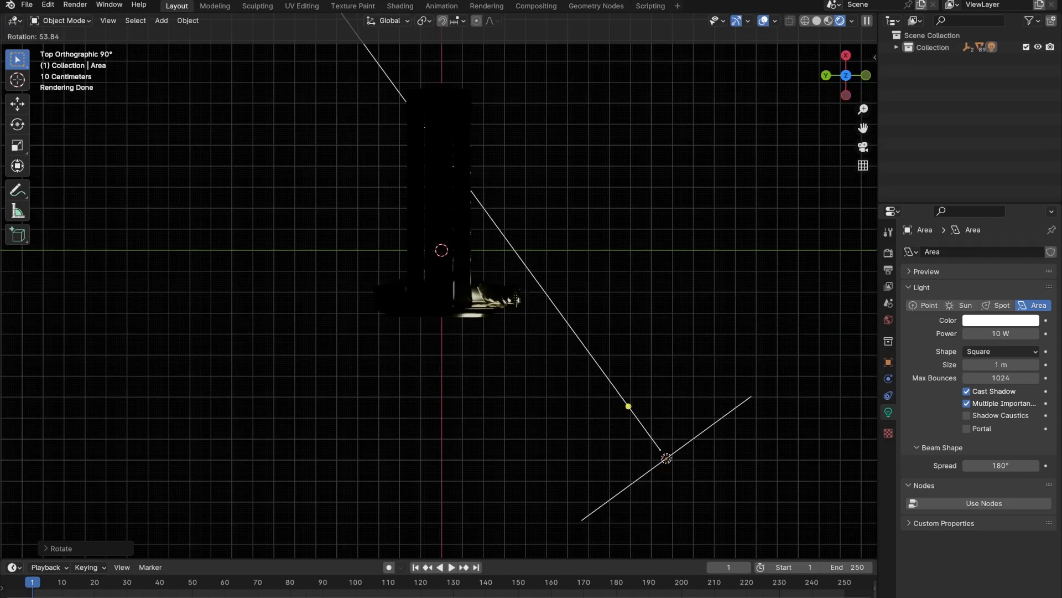
{"action": "key", "text": "Return"}
{"action": "mouse_move", "coordinate": [683, 415]}
{"action": "middle_mouse_down"}
{"action": "mouse_move", "coordinate": [662, 283]}
{"action": "mouse_move", "coordinate": [612, 351]}
{"action": "mouse_move", "coordinate": [603, 351]}
{"action": "mouse_move", "coordinate": [614, 337]}
{"action": "mouse_move", "coordinate": [531, 403]}
{"action": "middle_mouse_up"}
{"action": "left_click", "coordinate": [568, 277]}
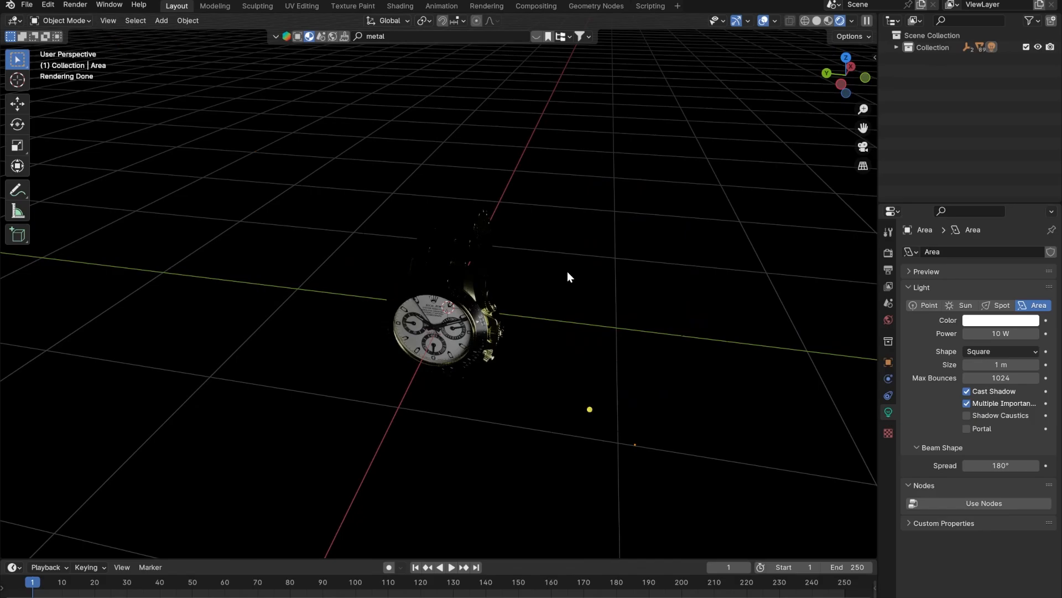
{"action": "left_click", "coordinate": [630, 442]}
- Examine how the angled area light falls on the watch dial, bezel and crown side
{"action": "middle_click_drag", "start_coordinate": [630, 441], "coordinate": [492, 353]}
{"action": "scroll", "coordinate": [541, 322], "scroll_direction": "up", "scroll_amount": 5}
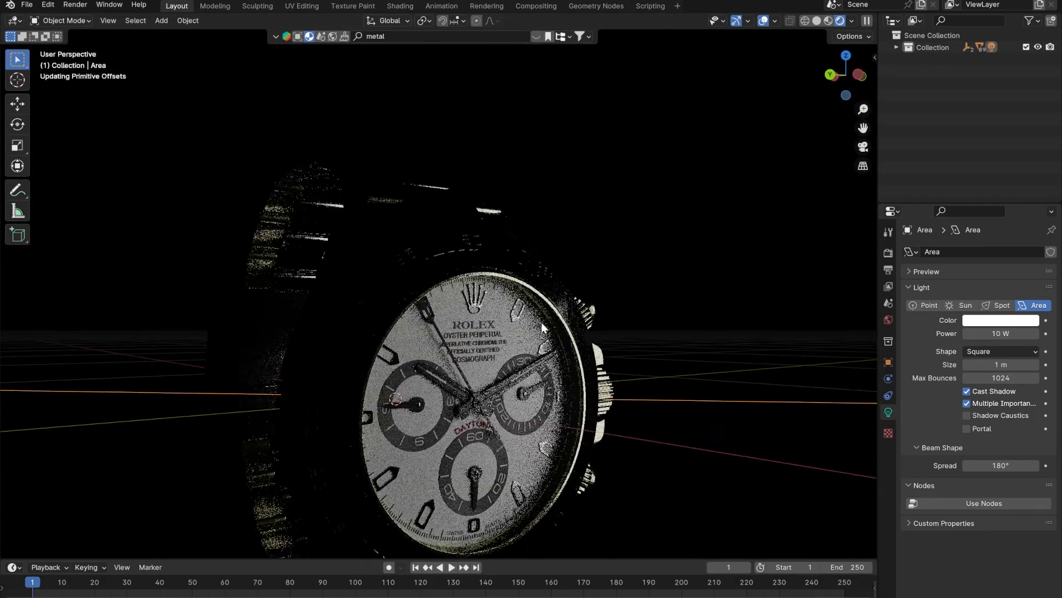
{"action": "middle_click_drag", "start_coordinate": [542, 322], "coordinate": [561, 324]}
{"action": "scroll", "coordinate": [534, 393], "scroll_direction": "up", "scroll_amount": 4}
{"action": "middle_click_drag", "start_coordinate": [533, 392], "coordinate": [473, 374], "text": "shift"}
{"action": "scroll", "coordinate": [458, 292], "scroll_direction": "down", "scroll_amount": 6}
{"action": "scroll", "coordinate": [503, 350], "scroll_direction": "down", "scroll_amount": 5}
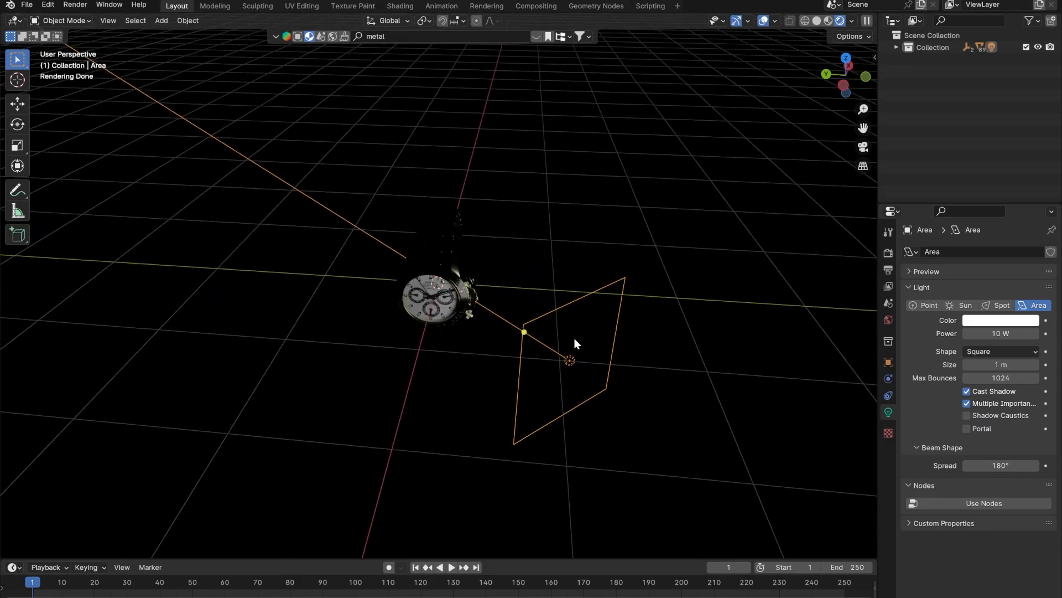
- Enlarge the area light to about 1.38 m, try a power of 50 W and settle on 30 W
{"action": "left_click_drag", "start_coordinate": [574, 300], "coordinate": [579, 269]}
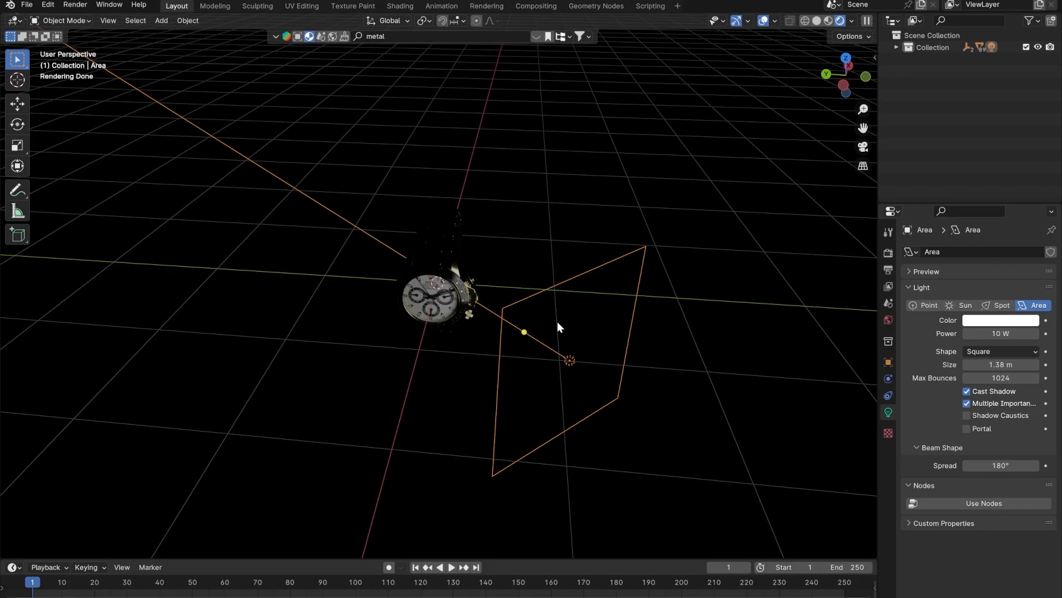
{"action": "middle_click_drag", "start_coordinate": [614, 372], "coordinate": [445, 352]}
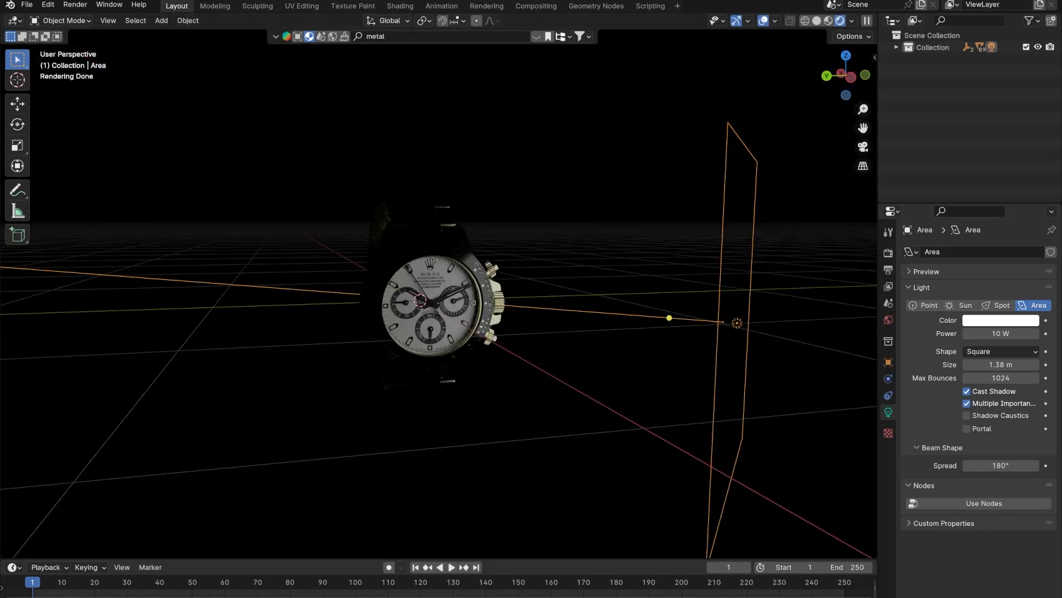
{"action": "left_click", "coordinate": [1005, 333]}
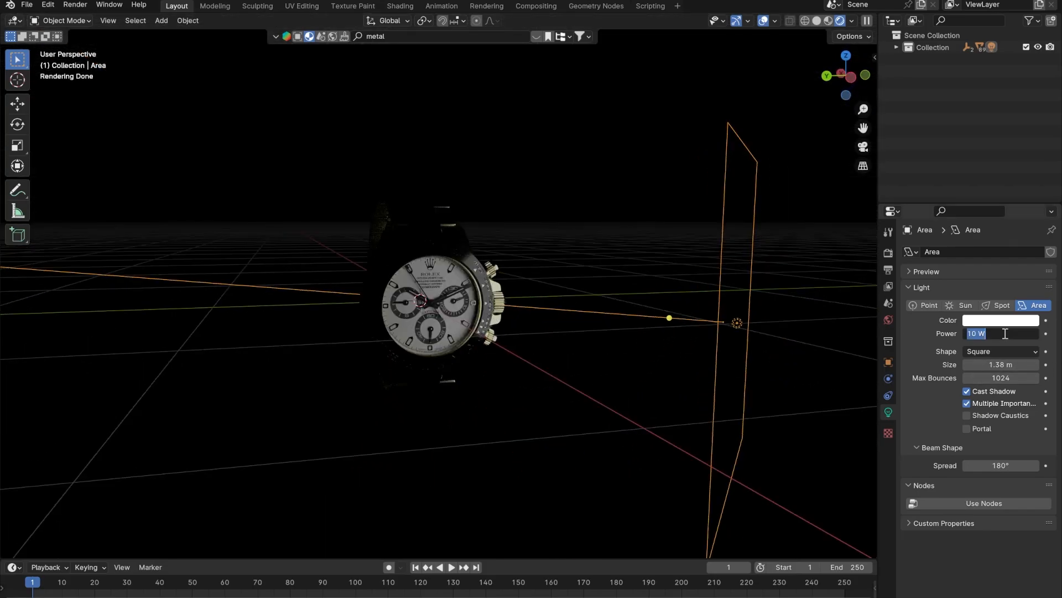
{"action": "type", "text": "50"}
{"action": "key", "text": "Return"}
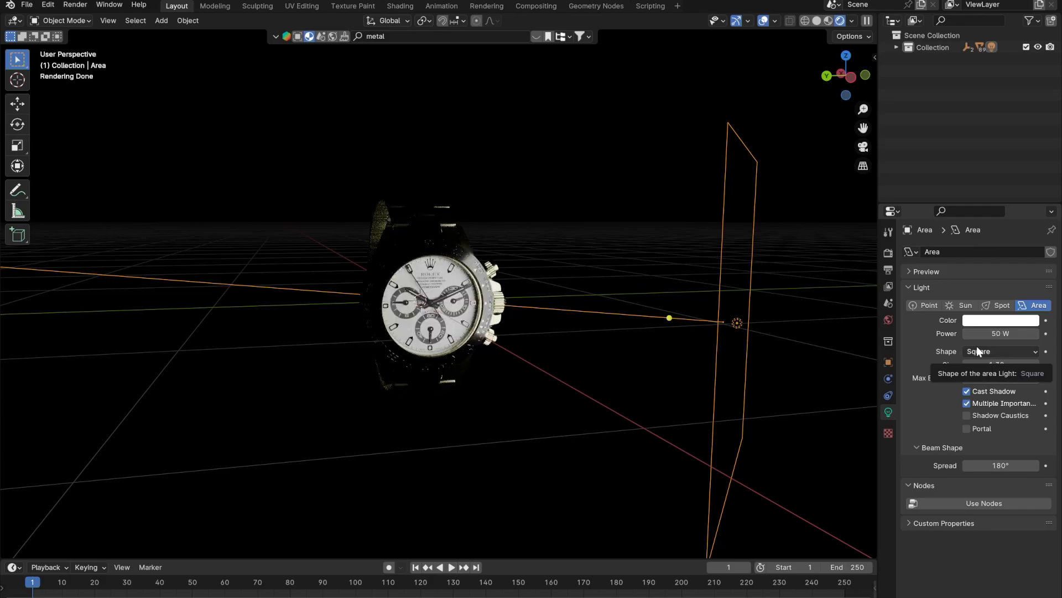
{"action": "left_click", "coordinate": [991, 333]}
{"action": "type", "text": "30"}
{"action": "key", "text": "Return"}
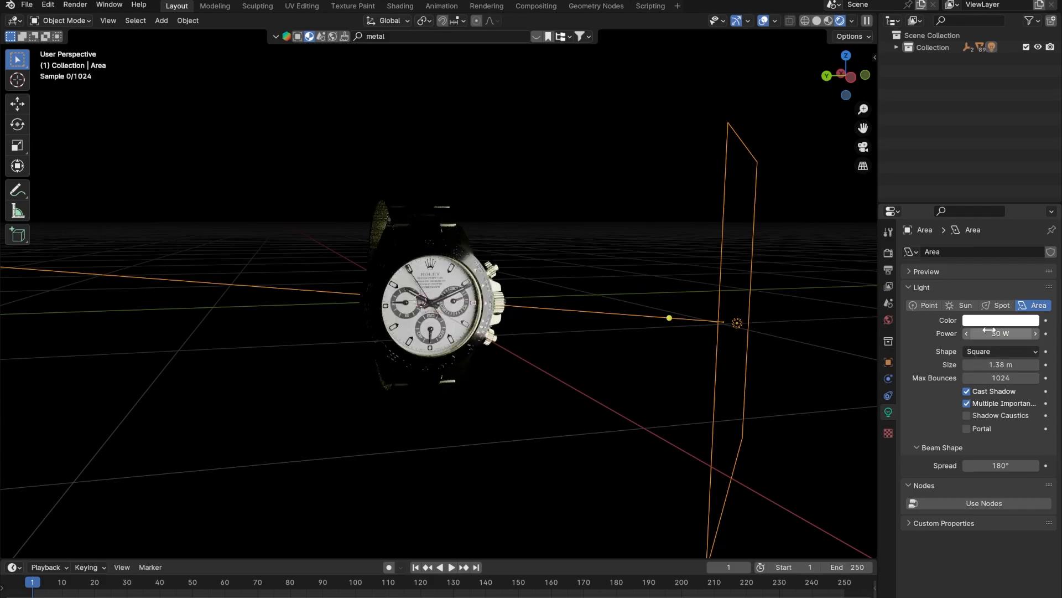
- Move the area light out of Collection directly into the Scene Collection and select it
{"action": "scroll", "coordinate": [528, 324], "scroll_direction": "up", "scroll_amount": 6}
{"action": "left_click", "coordinate": [599, 238]}
{"action": "scroll", "coordinate": [620, 232], "scroll_direction": "down", "scroll_amount": 8}
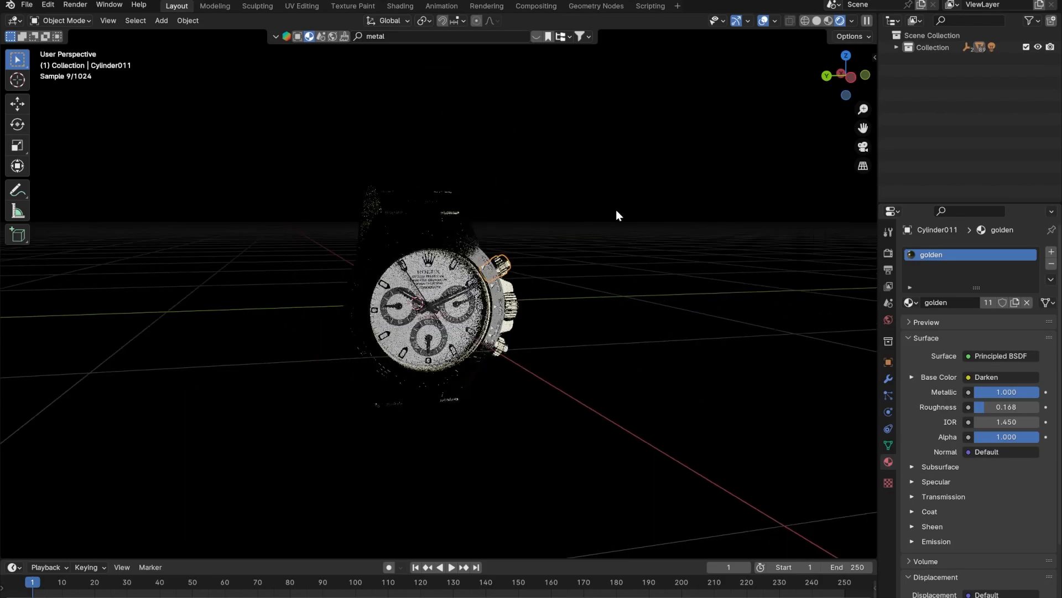
{"action": "scroll", "coordinate": [520, 310], "scroll_direction": "up", "scroll_amount": 4}
{"action": "middle_click_drag", "start_coordinate": [520, 311], "coordinate": [496, 228]}
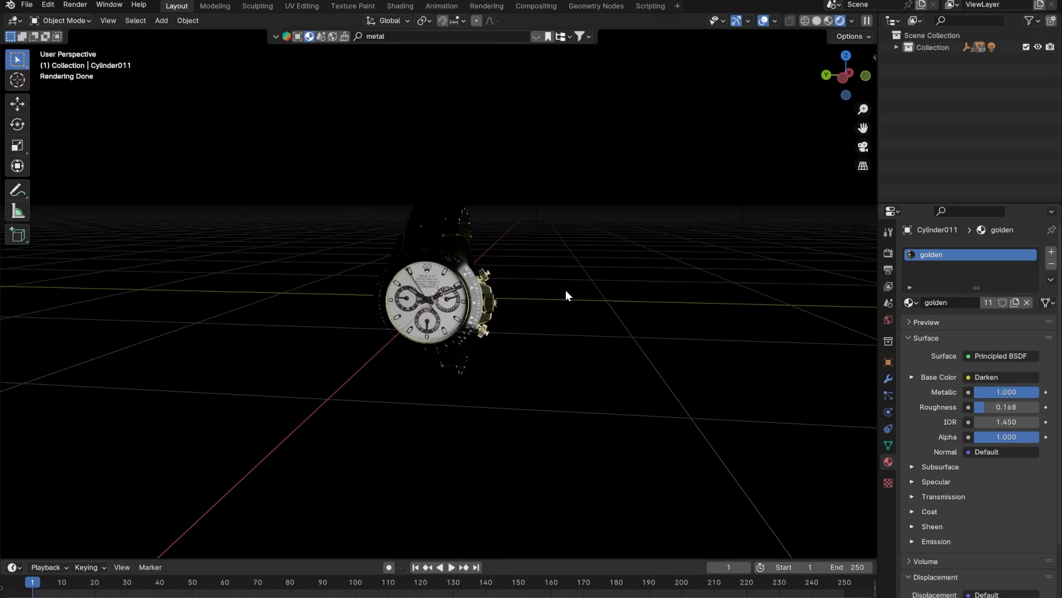
{"action": "middle_click_drag", "start_coordinate": [629, 320], "coordinate": [809, 197]}
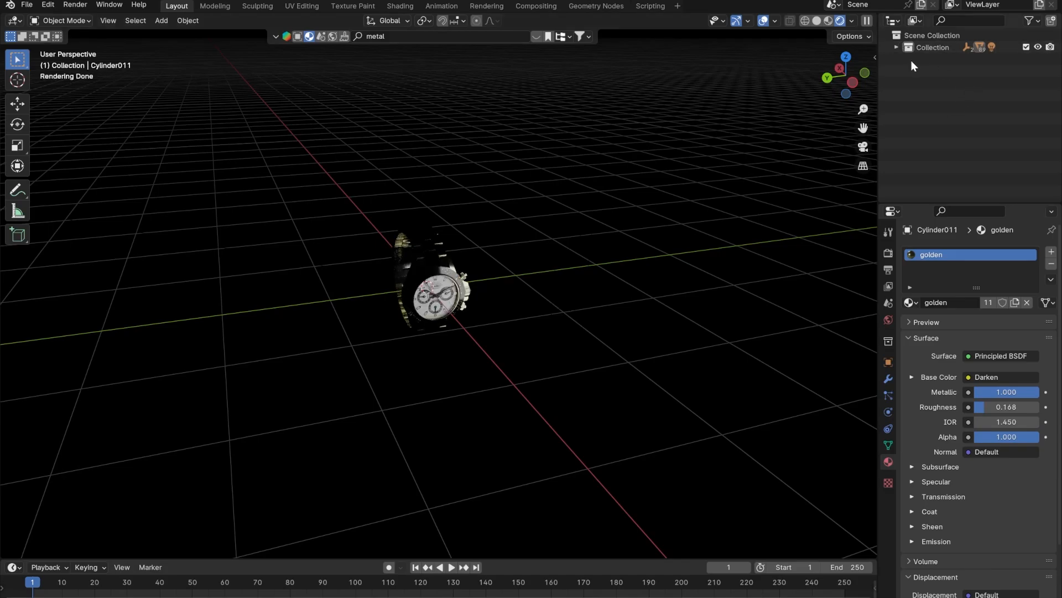
{"action": "left_click", "coordinate": [896, 47]}
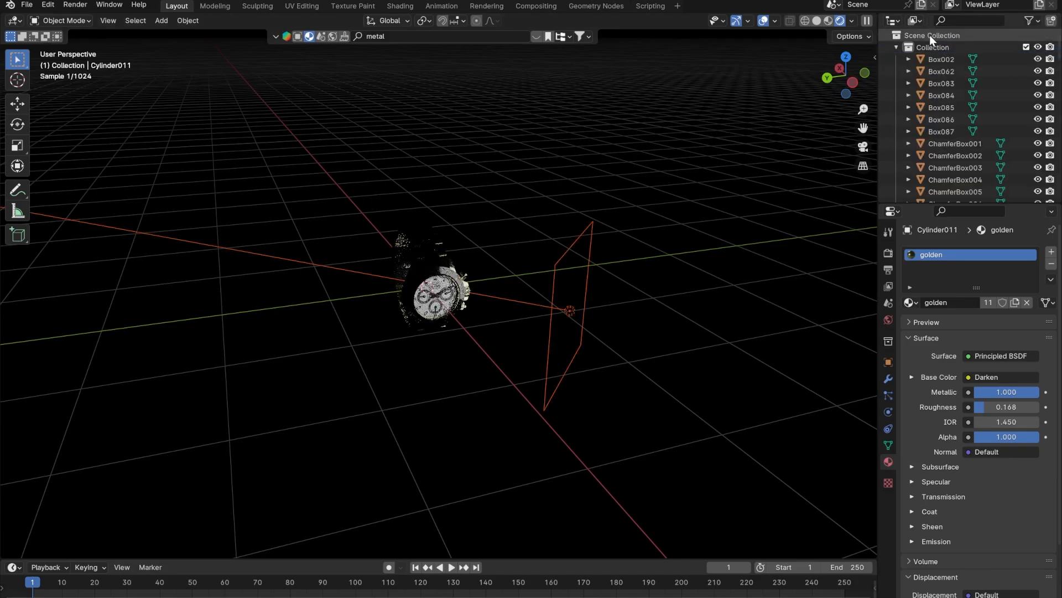
{"action": "left_click", "coordinate": [895, 47]}
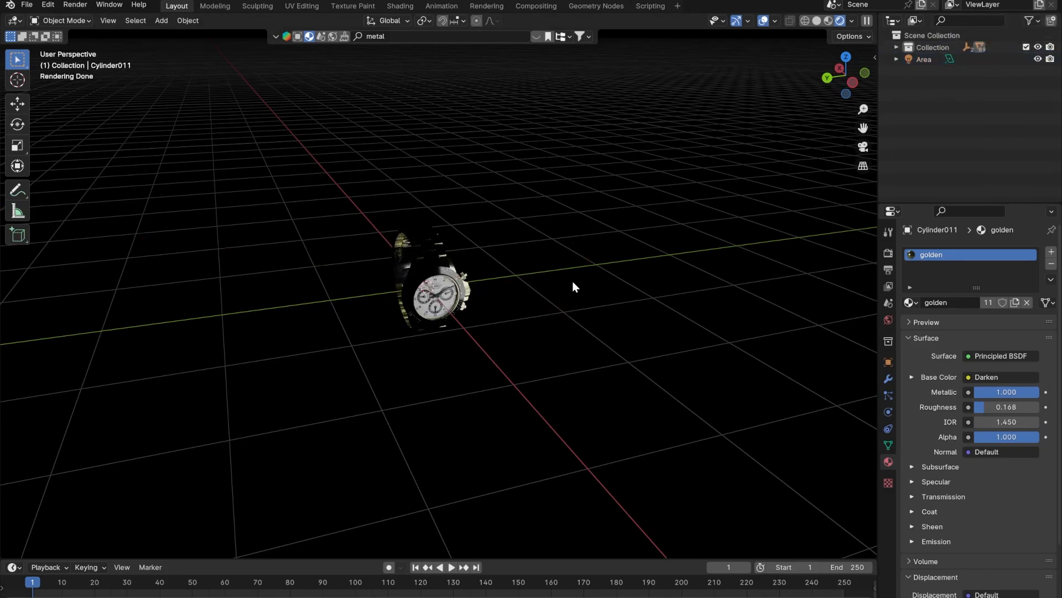
{"action": "left_click", "coordinate": [922, 59]}
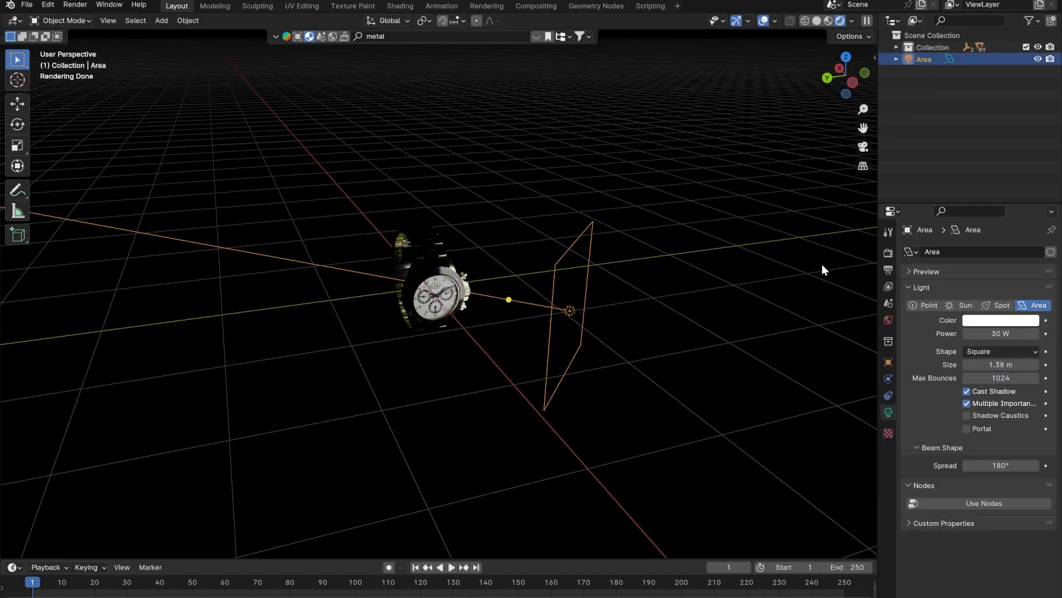
{"action": "key", "text": "g"}
- Add a camera to the scene and switch the viewport to look through it
{"action": "middle_click_drag", "start_coordinate": [468, 344], "coordinate": [436, 318]}
{"action": "scroll", "coordinate": [436, 314], "scroll_direction": "up", "scroll_amount": 5}
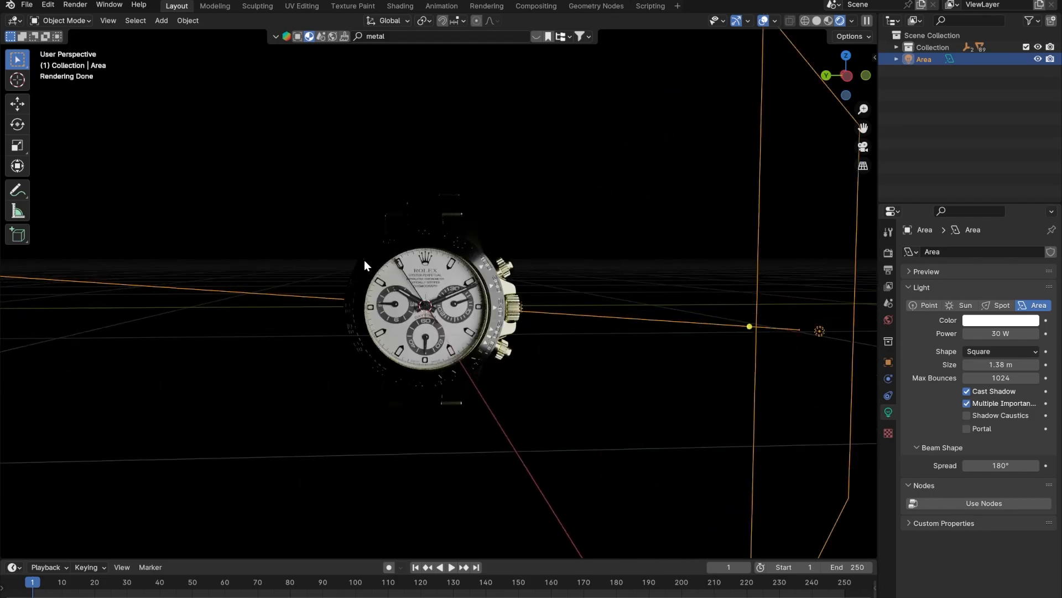
{"action": "left_click", "coordinate": [163, 20]}
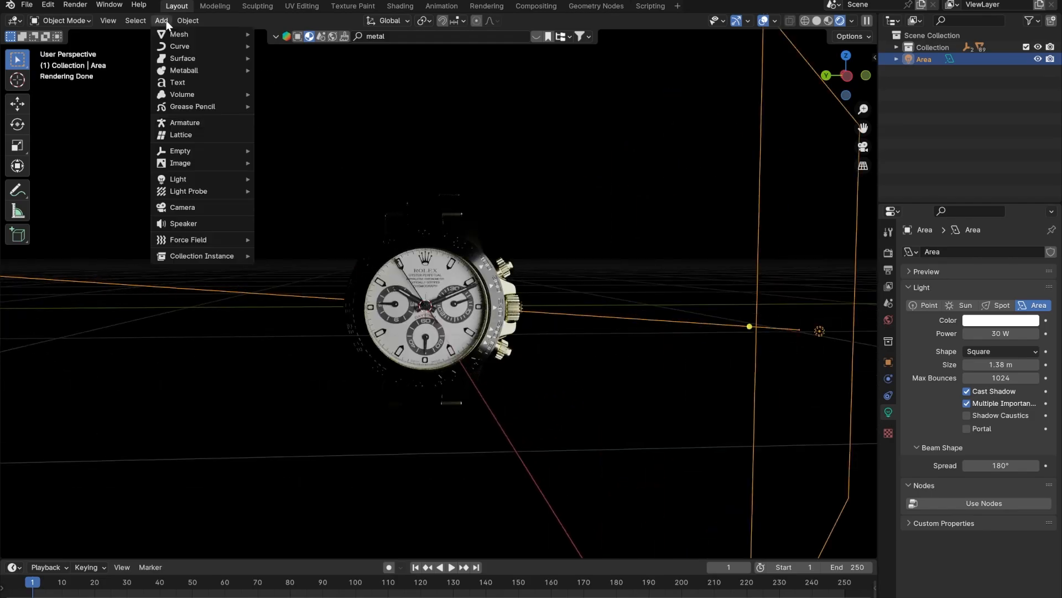
{"action": "left_click", "coordinate": [187, 209]}
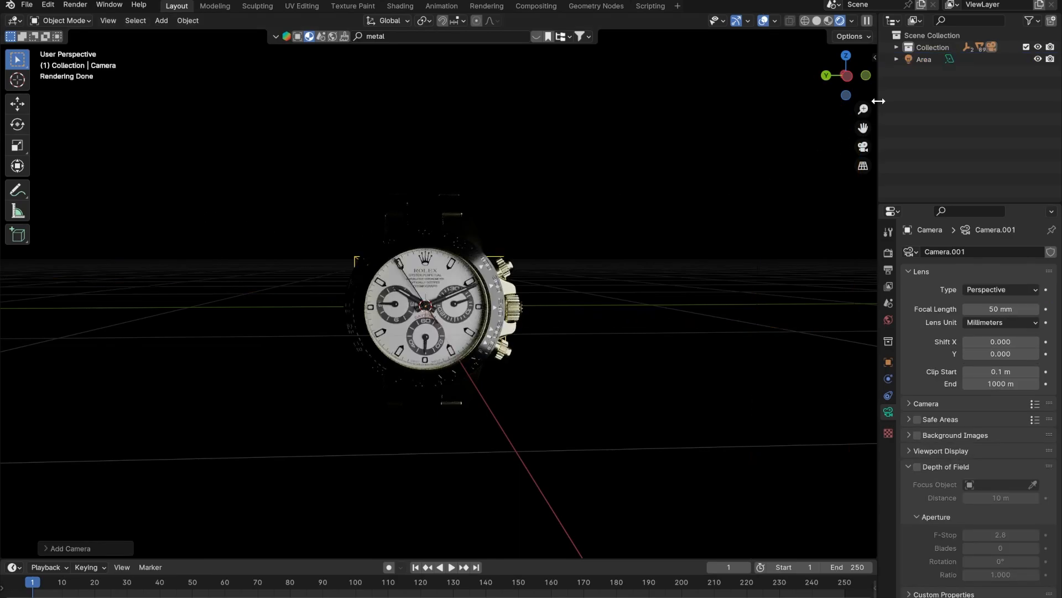
{"action": "left_click", "coordinate": [862, 147]}
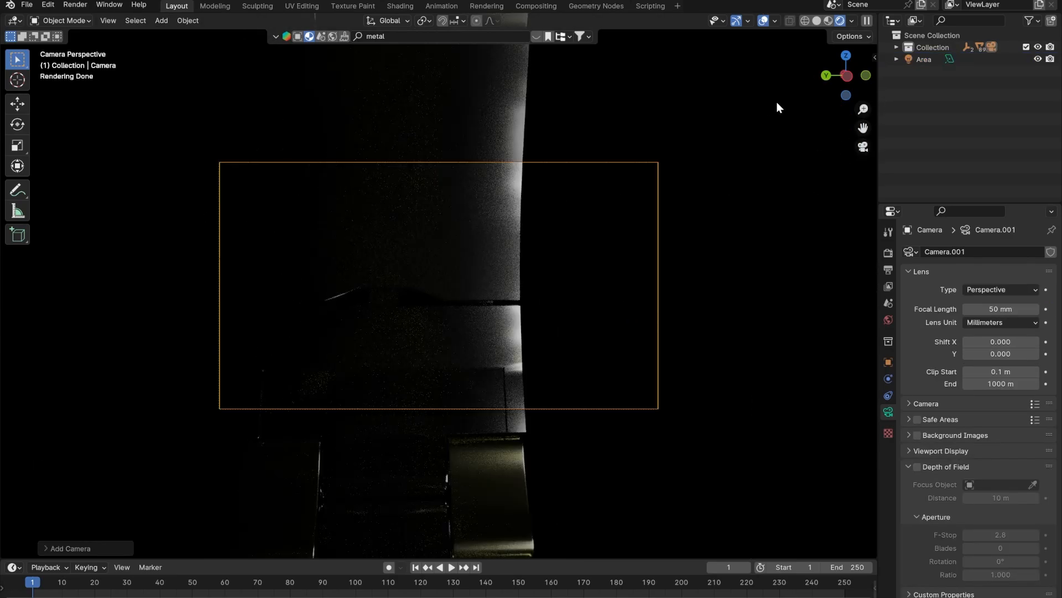
- Lock the camera to the view so that it follows viewport navigation
{"action": "left_click_drag", "start_coordinate": [872, 57], "coordinate": [857, 67]}
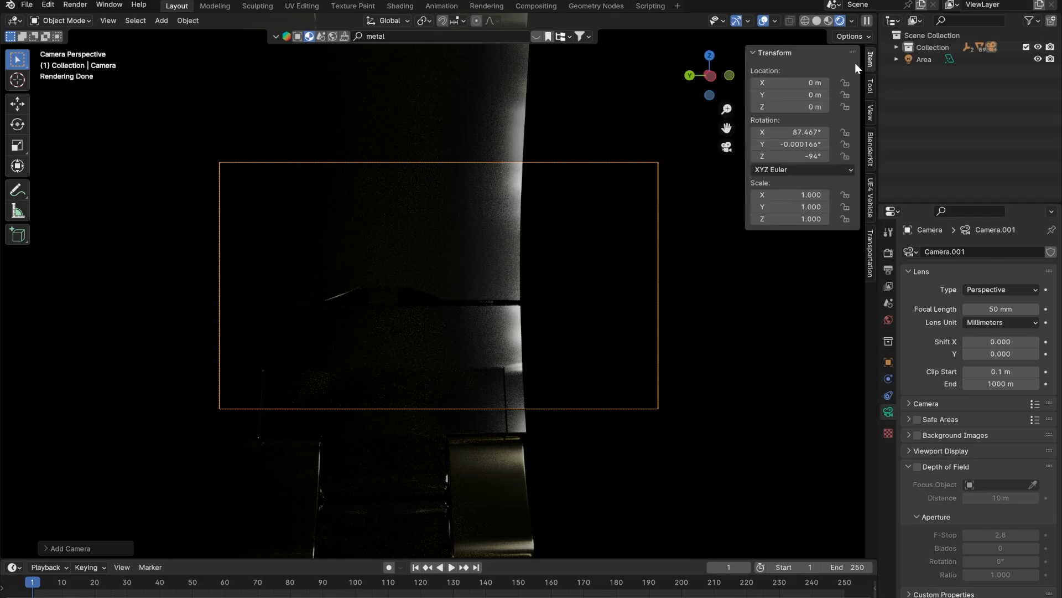
{"action": "left_click", "coordinate": [869, 113]}
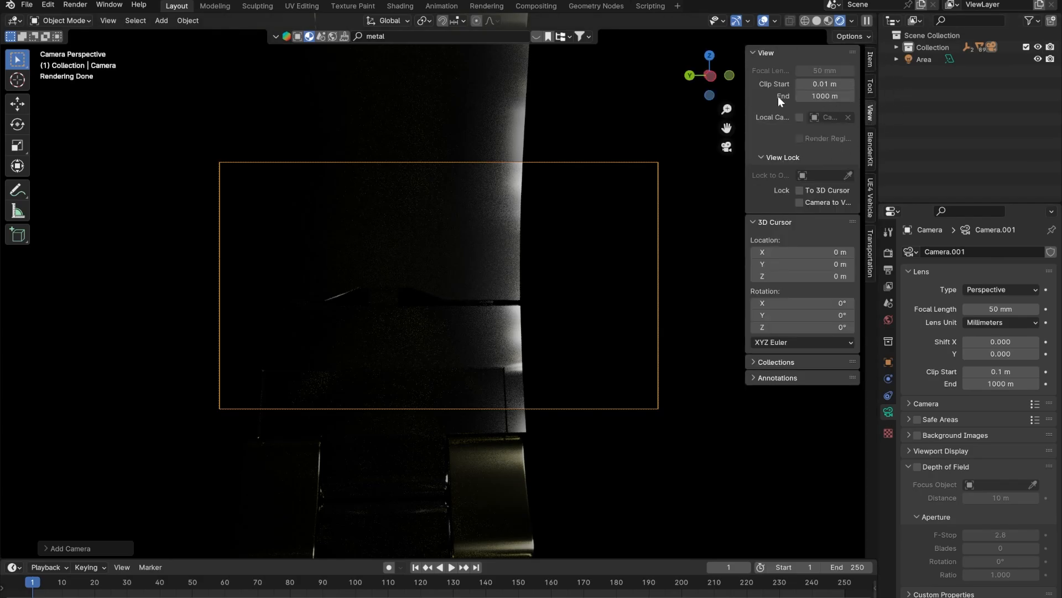
{"action": "left_click", "coordinate": [816, 201]}
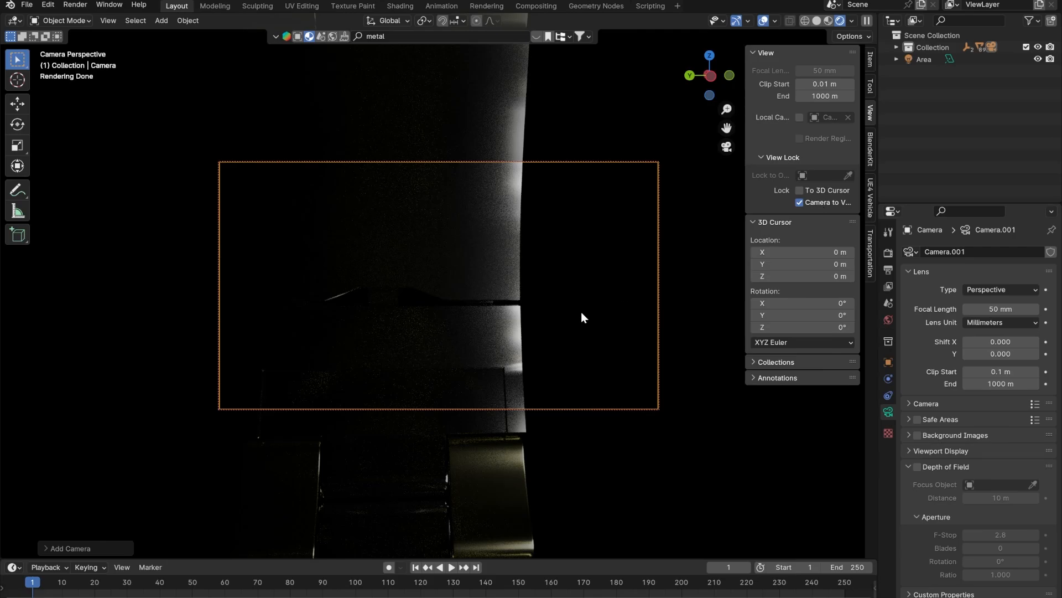
- Frame the whole watch in the camera at an angle that shows the dial and the crown side
{"action": "scroll", "coordinate": [502, 351], "scroll_direction": "down", "scroll_amount": 6}
{"action": "scroll", "coordinate": [502, 351], "scroll_direction": "down", "scroll_amount": 2}
{"action": "middle_click_drag", "start_coordinate": [465, 333], "coordinate": [431, 295]}
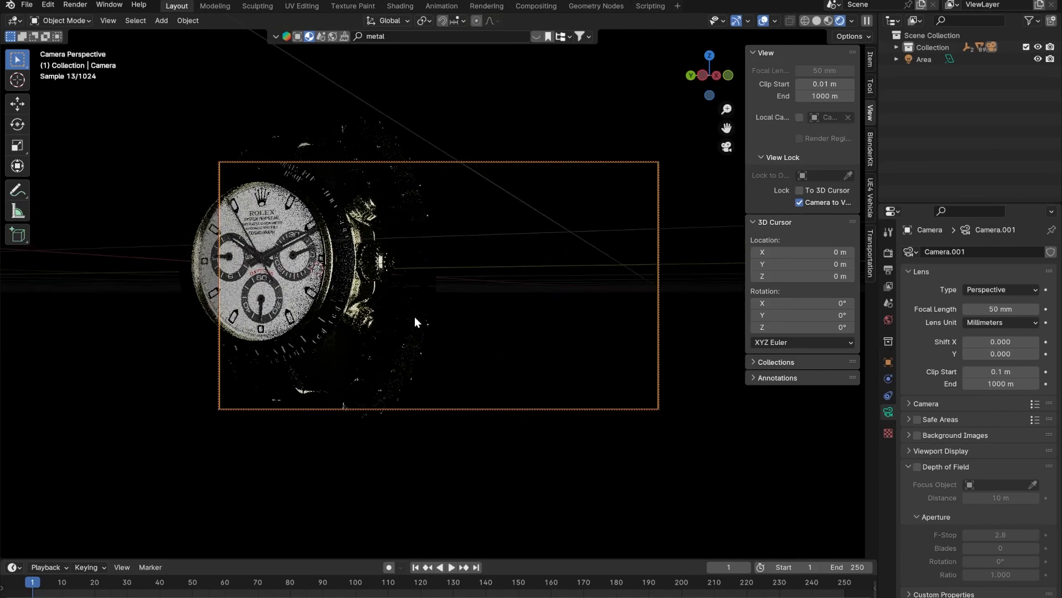
{"action": "scroll", "coordinate": [412, 280], "scroll_direction": "down", "scroll_amount": 5}
{"action": "scroll", "coordinate": [412, 280], "scroll_direction": "up", "scroll_amount": 4}
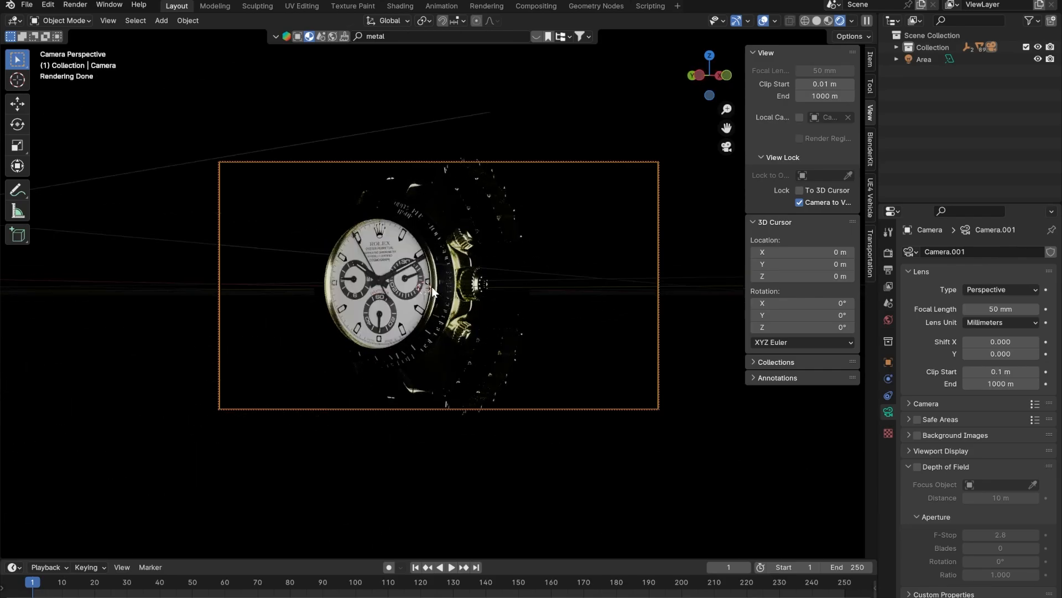
- Set the output resolution to 2000 × 2000 px and unlock the camera from the view
{"action": "left_click", "coordinate": [889, 271]}
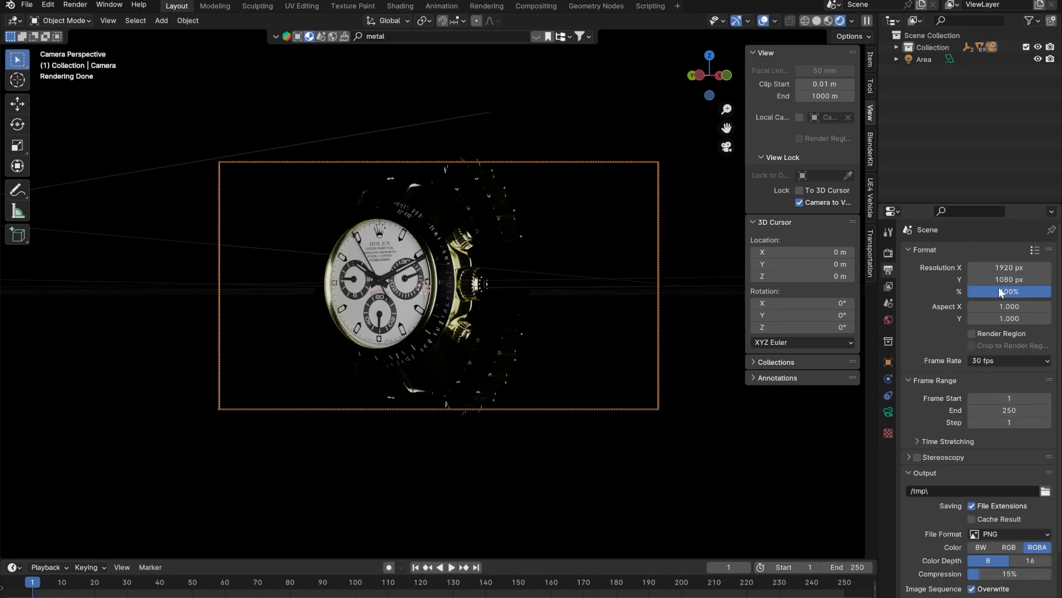
{"action": "left_click", "coordinate": [1000, 279]}
{"action": "type", "text": "200"}
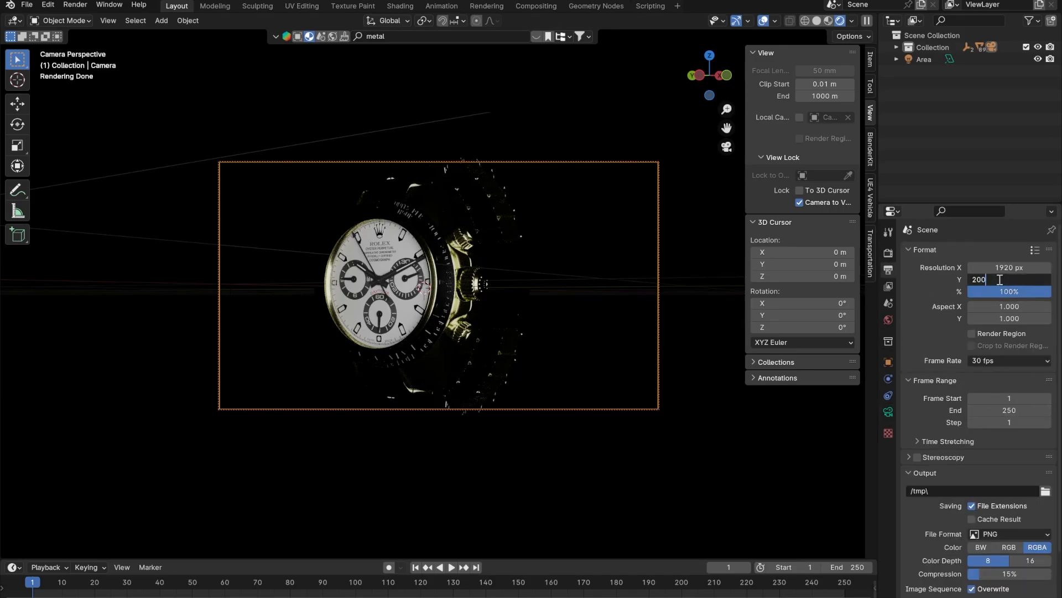
{"action": "key", "text": "Return"}
{"action": "left_click", "coordinate": [1010, 281]}
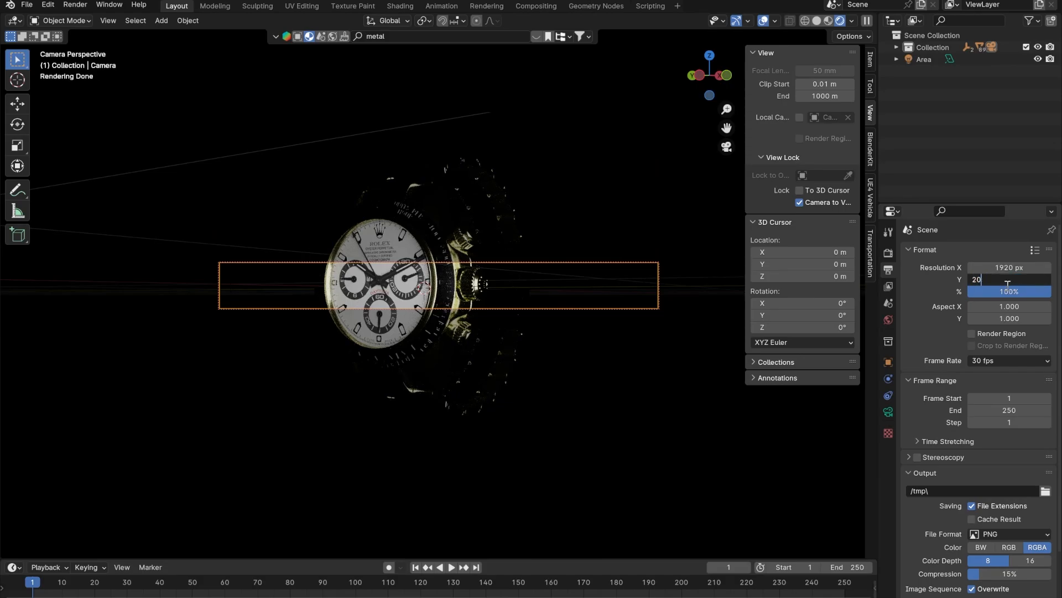
{"action": "type", "text": "2000"}
{"action": "key", "text": "Return"}
{"action": "left_click", "coordinate": [1005, 268]}
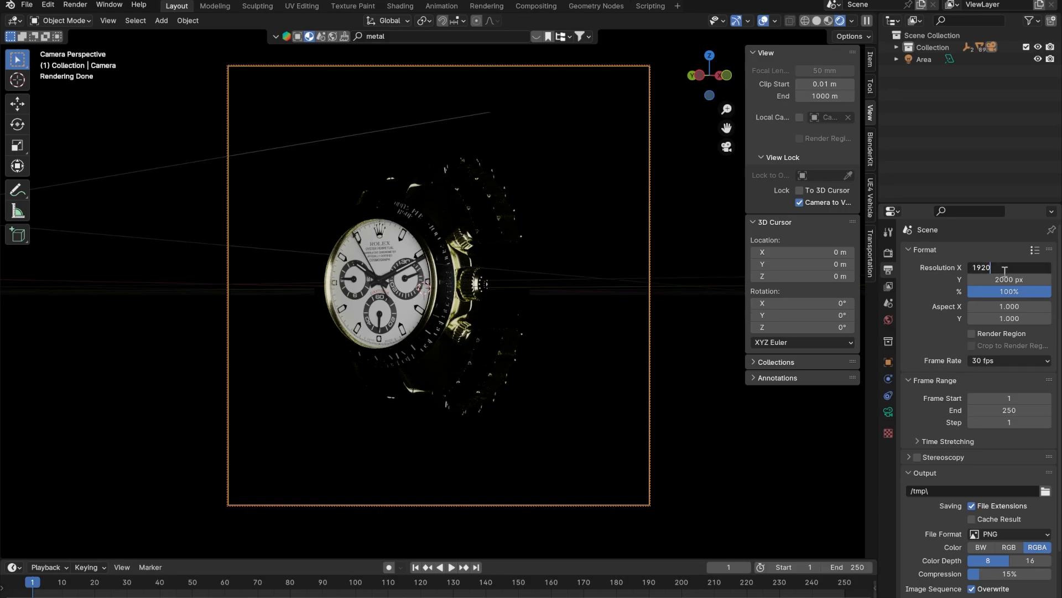
{"action": "type", "text": "a2"}
{"action": "key", "text": "ctrl+a"}
{"action": "type", "text": "2000"}
{"action": "key", "text": "Return"}
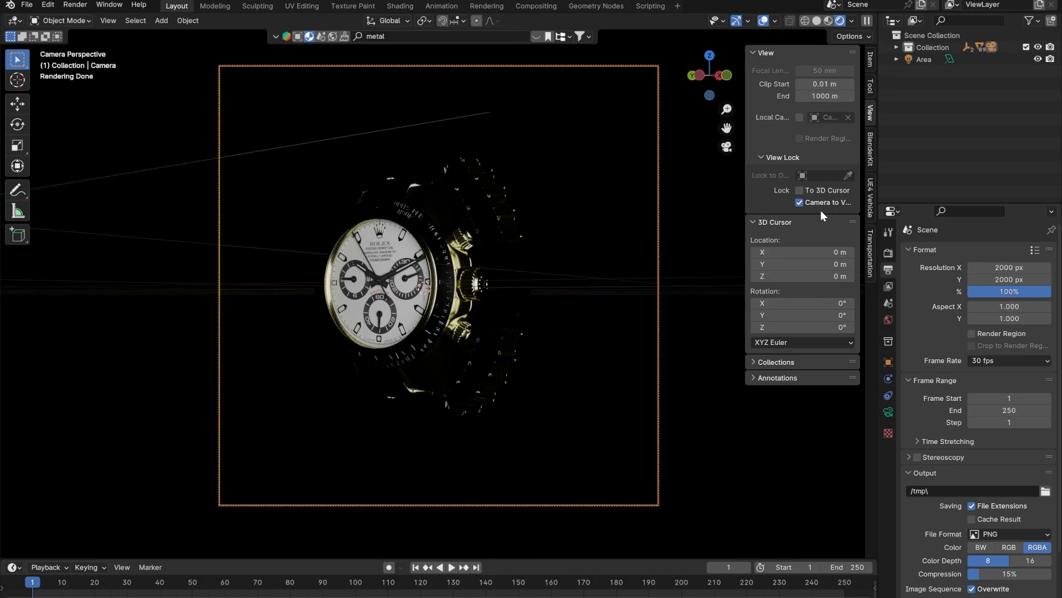
{"action": "left_click", "coordinate": [798, 202]}
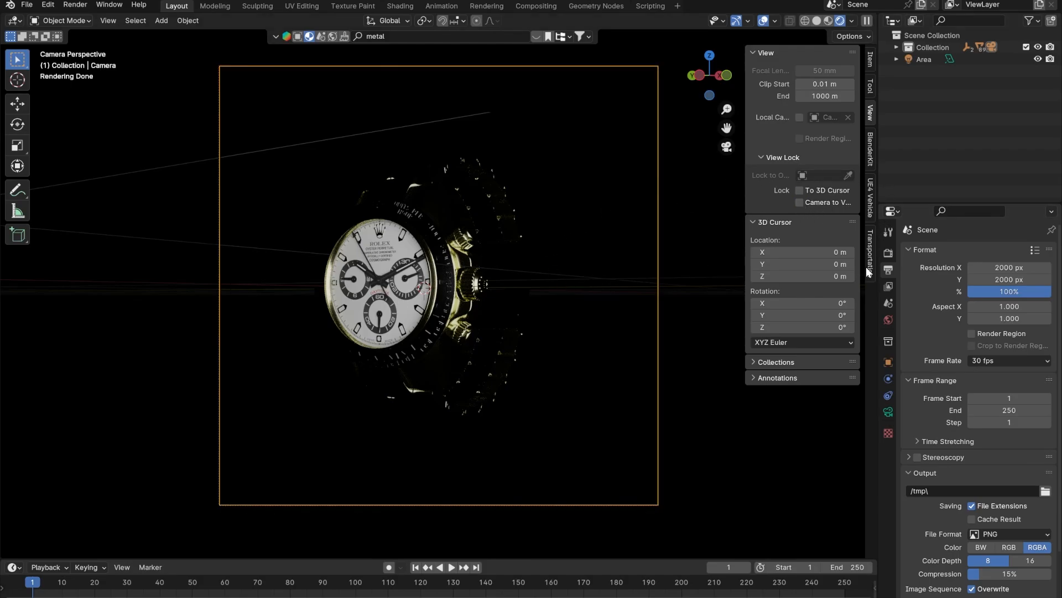
- Split the 3D viewport vertically into a camera view and a free perspective view, and hide the camera view's sidebar
{"action": "right_click", "coordinate": [877, 302]}
{"action": "left_click", "coordinate": [830, 301]}
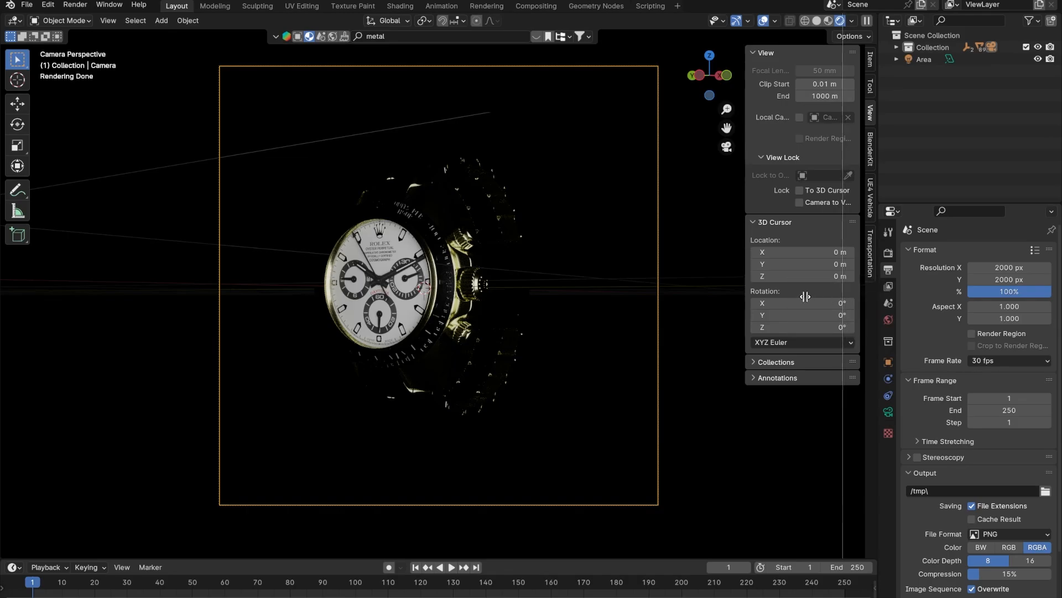
{"action": "left_click", "coordinate": [514, 281]}
{"action": "middle_click_drag", "start_coordinate": [659, 293], "coordinate": [713, 343]}
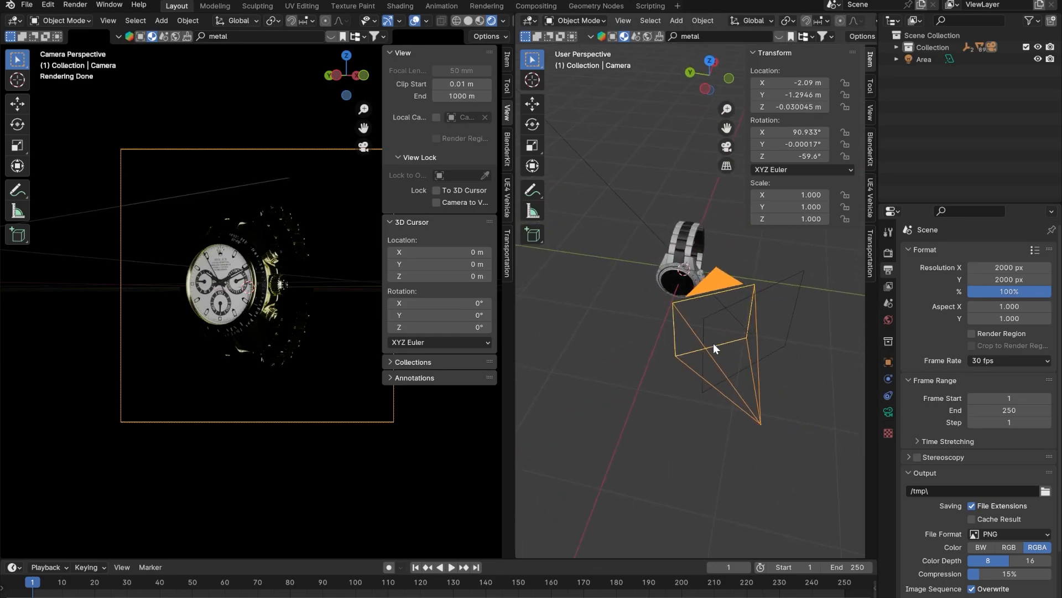
{"action": "left_click", "coordinate": [604, 344]}
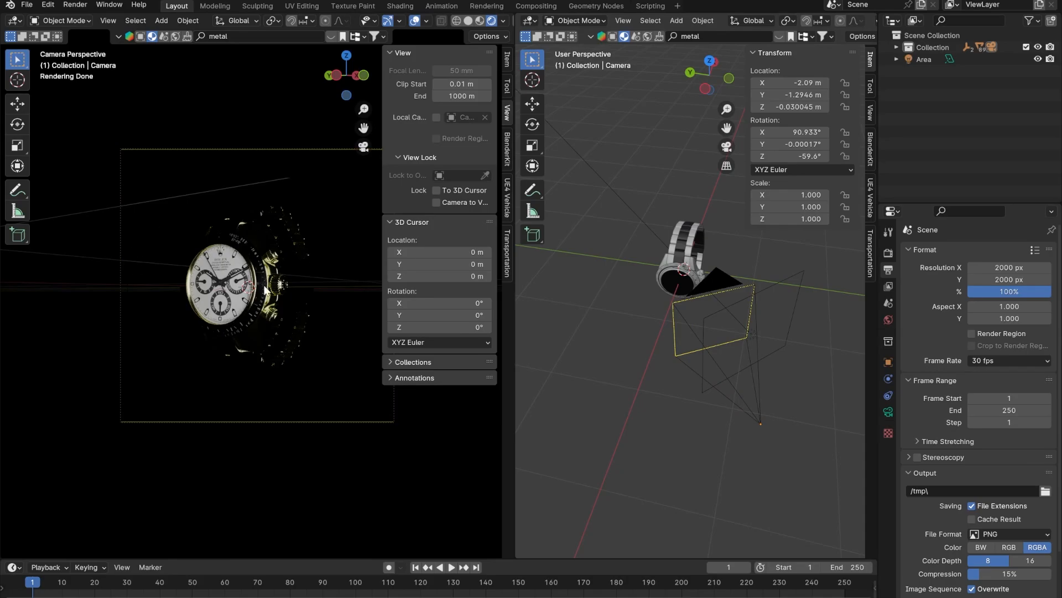
{"action": "key", "text": "n"}
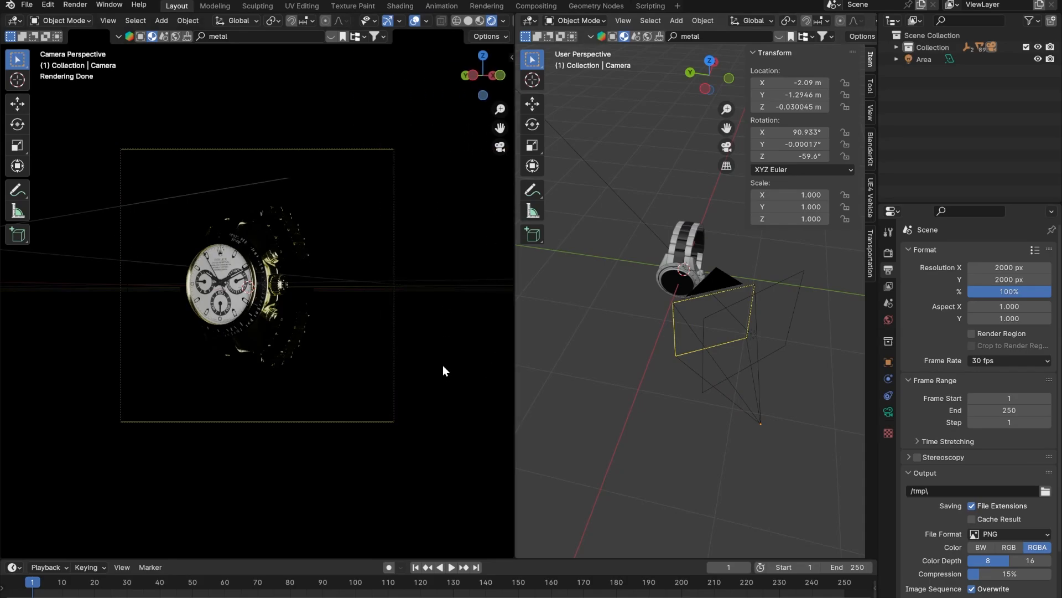
- Limit the rendered preview to a render region covering the whole camera frame
{"action": "key", "text": "ctrl+b"}
{"action": "left_click_drag", "start_coordinate": [436, 472], "coordinate": [55, 105]}
{"action": "scroll", "coordinate": [226, 259], "scroll_direction": "up", "scroll_amount": 2}
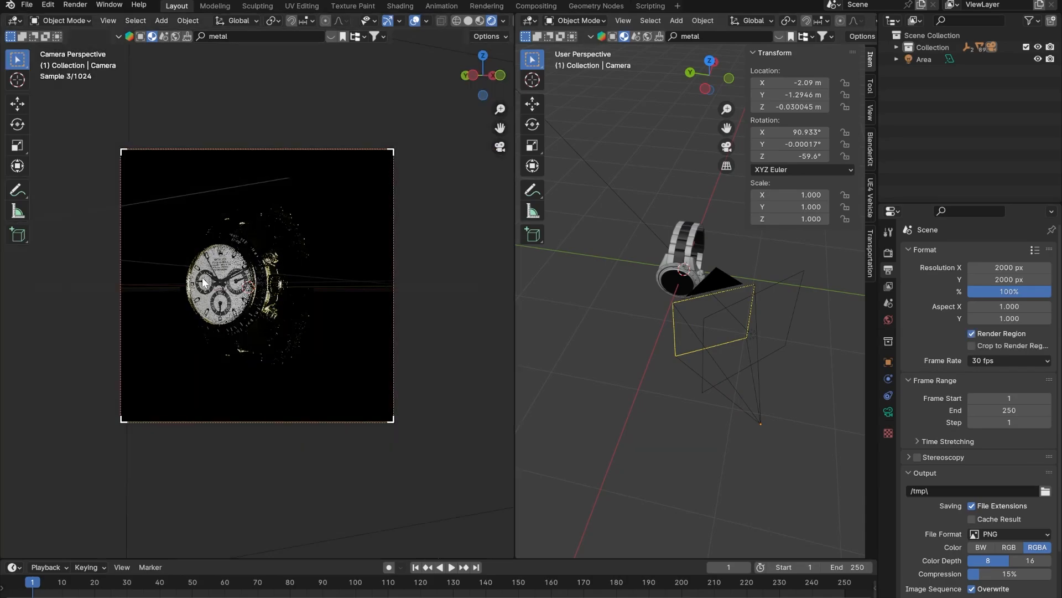
{"action": "scroll", "coordinate": [226, 259], "scroll_direction": "up", "scroll_amount": 1}
{"action": "middle_click_drag", "start_coordinate": [266, 264], "coordinate": [268, 277], "text": "shift"}
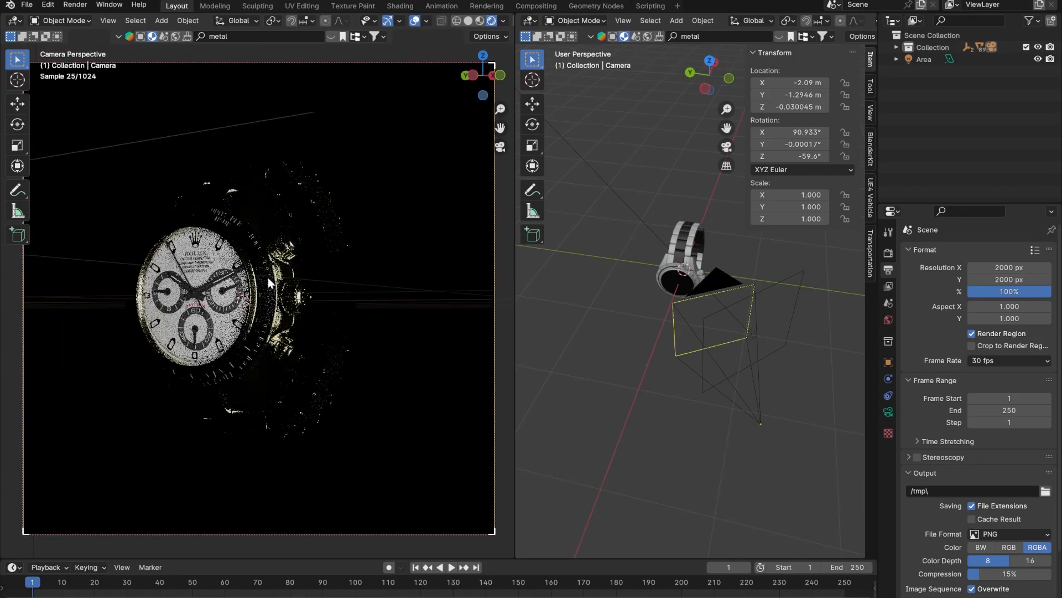
{"action": "scroll", "coordinate": [267, 276], "scroll_direction": "down", "scroll_amount": 1}
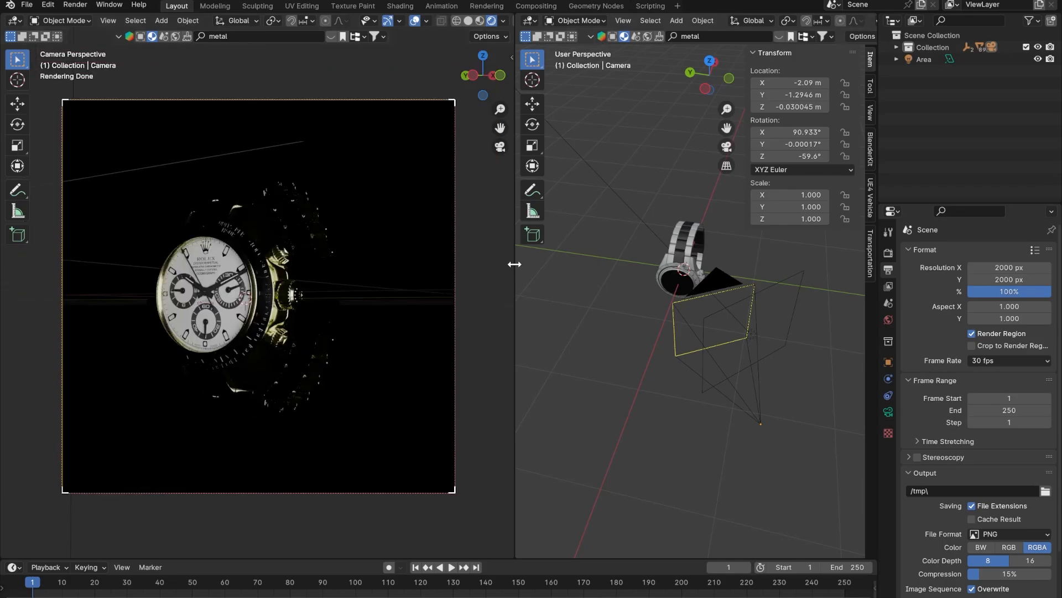
- Hide the toolbar and overlays in the camera view and narrow it to give the working view more room
{"action": "left_click_drag", "start_coordinate": [515, 264], "coordinate": [404, 261]}
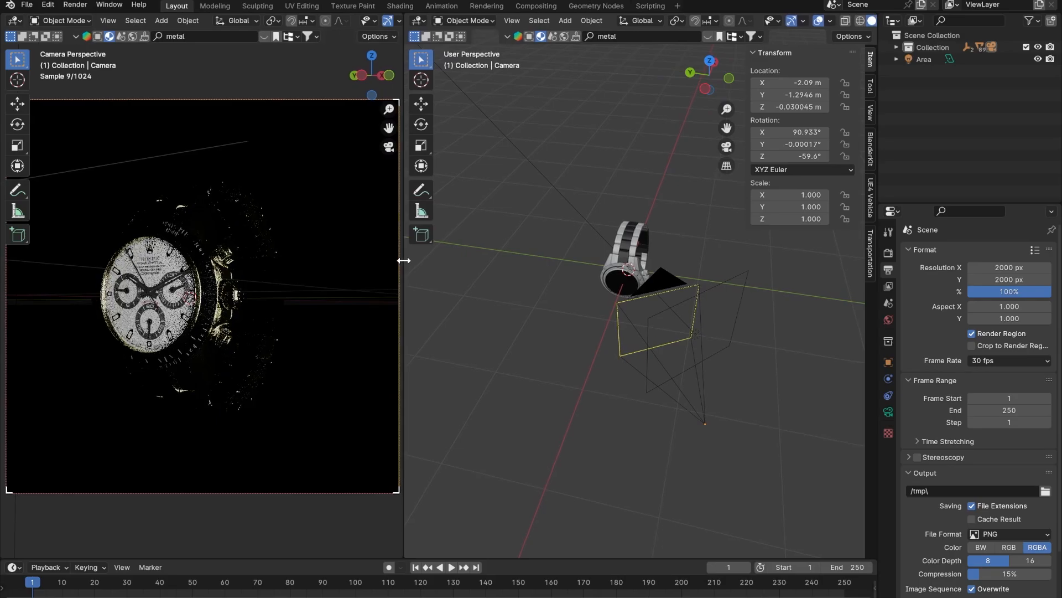
{"action": "left_click_drag", "start_coordinate": [26, 168], "coordinate": [2, 174]}
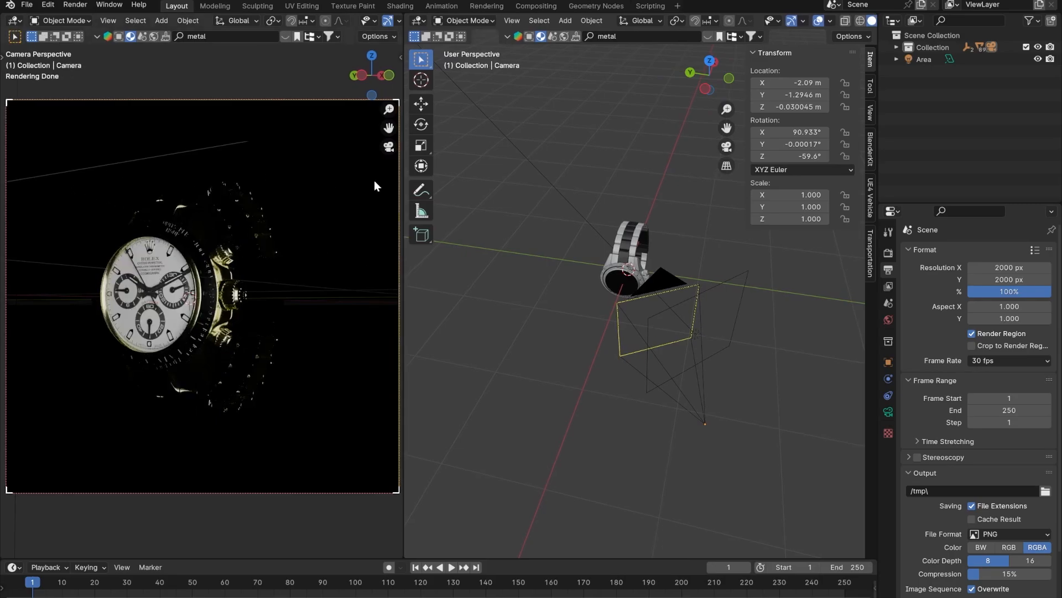
{"action": "left_click_drag", "start_coordinate": [404, 27], "coordinate": [533, 26]}
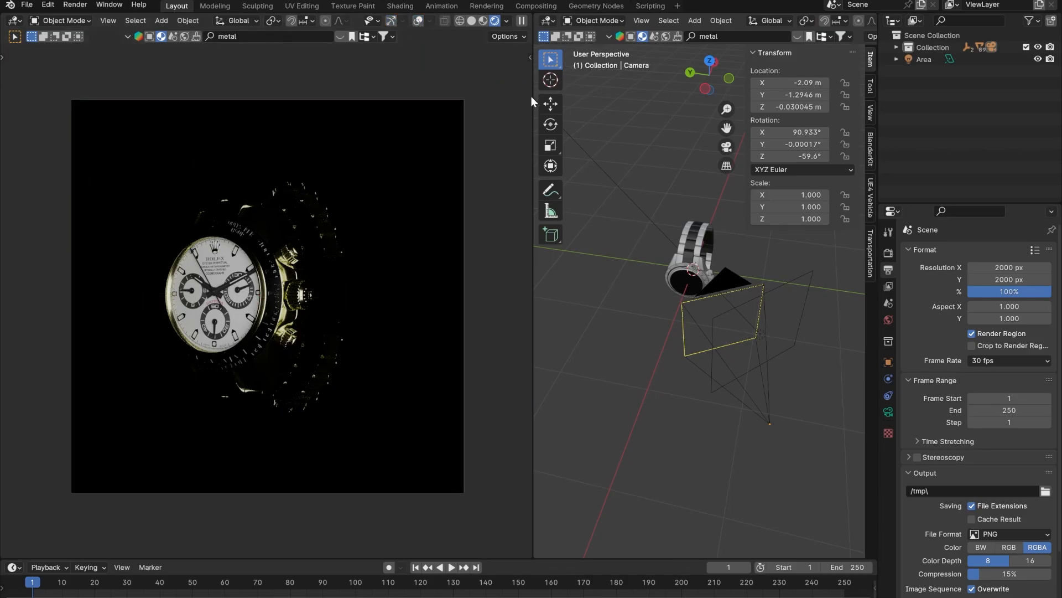
{"action": "left_click_drag", "start_coordinate": [531, 96], "coordinate": [385, 114]}
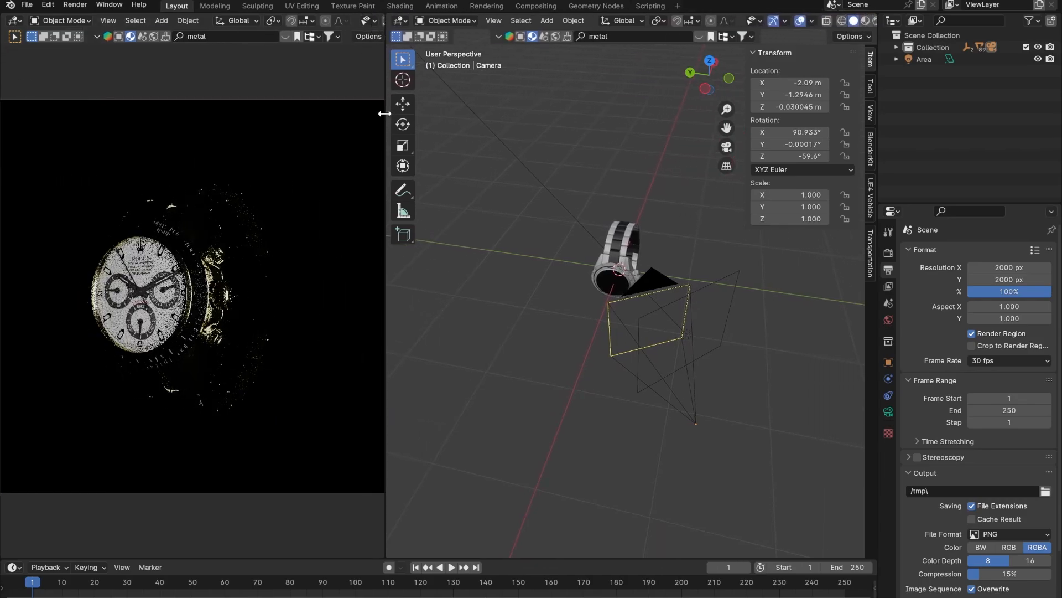
{"action": "scroll", "coordinate": [200, 274], "scroll_direction": "up", "scroll_amount": 1}
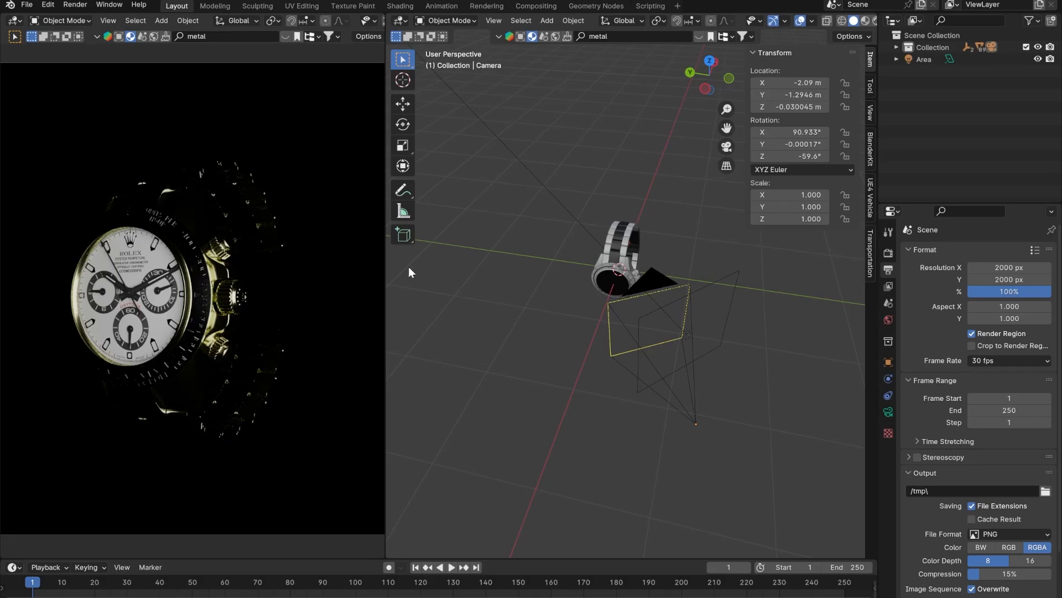
- From the top view, move the area light to about X -0.87 m, Y -1.75 m and rotate it to about -20.3° in Z
{"action": "middle_click_drag", "start_coordinate": [670, 330], "coordinate": [643, 380]}
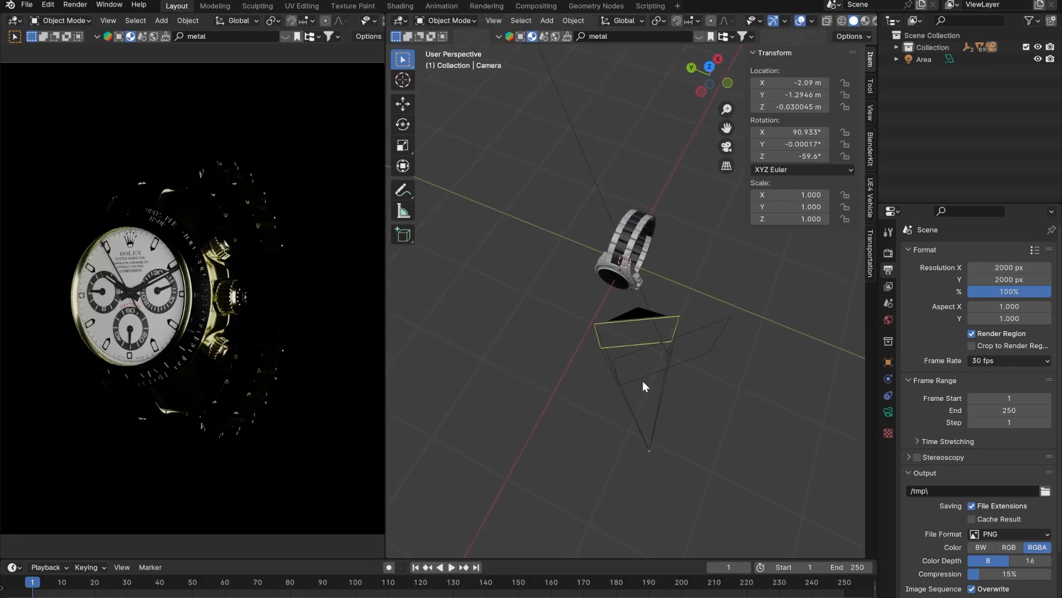
{"action": "left_click", "coordinate": [666, 356]}
{"action": "key", "text": "KP_7"}
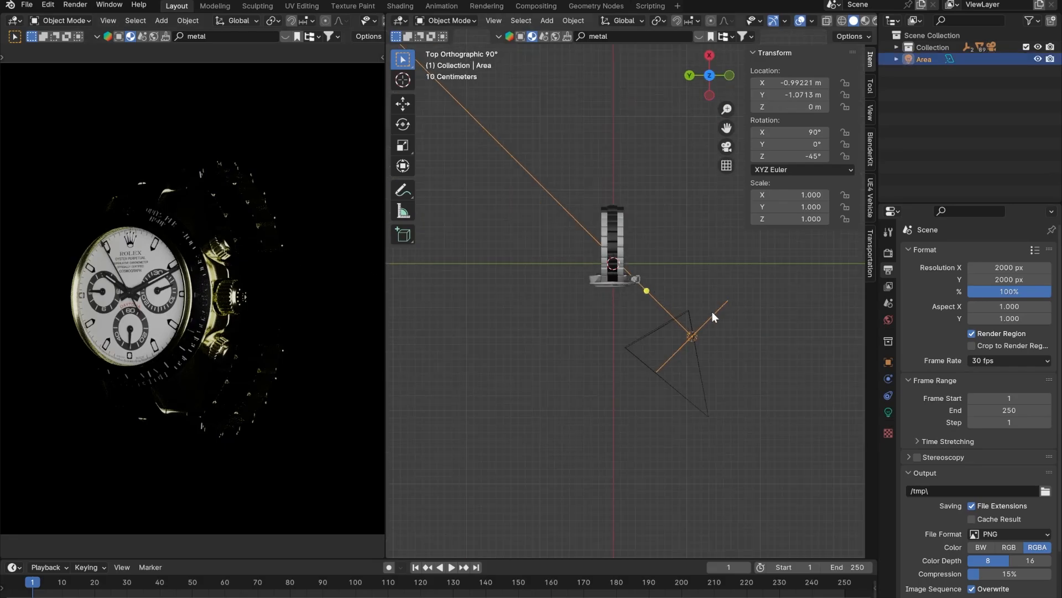
{"action": "key", "text": "g"}
{"action": "key", "text": "shift+z"}
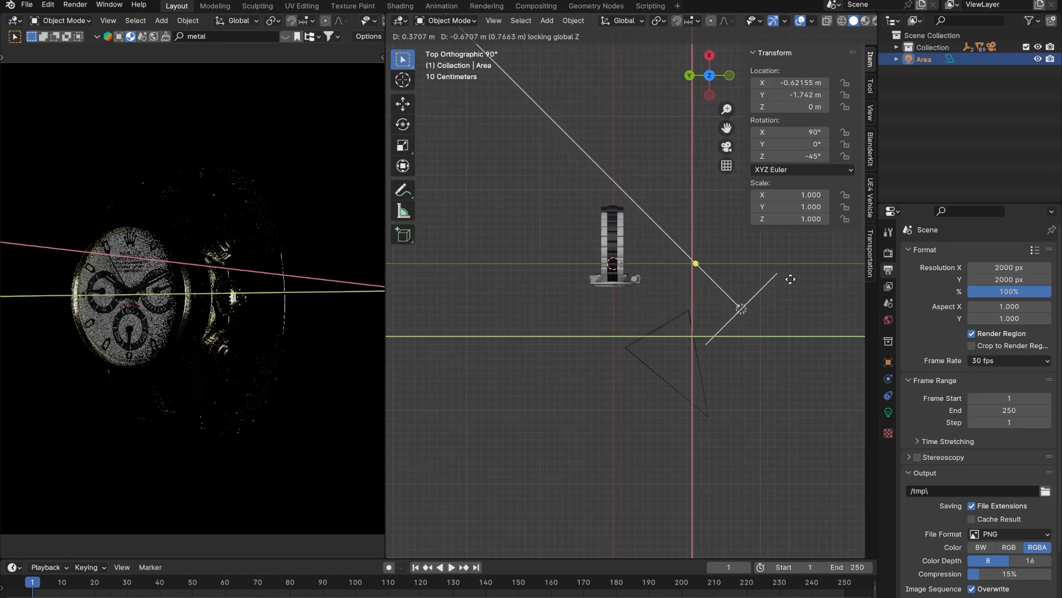
{"action": "left_click", "coordinate": [792, 283]}
{"action": "key", "text": "r"}
{"action": "left_click", "coordinate": [742, 294]}
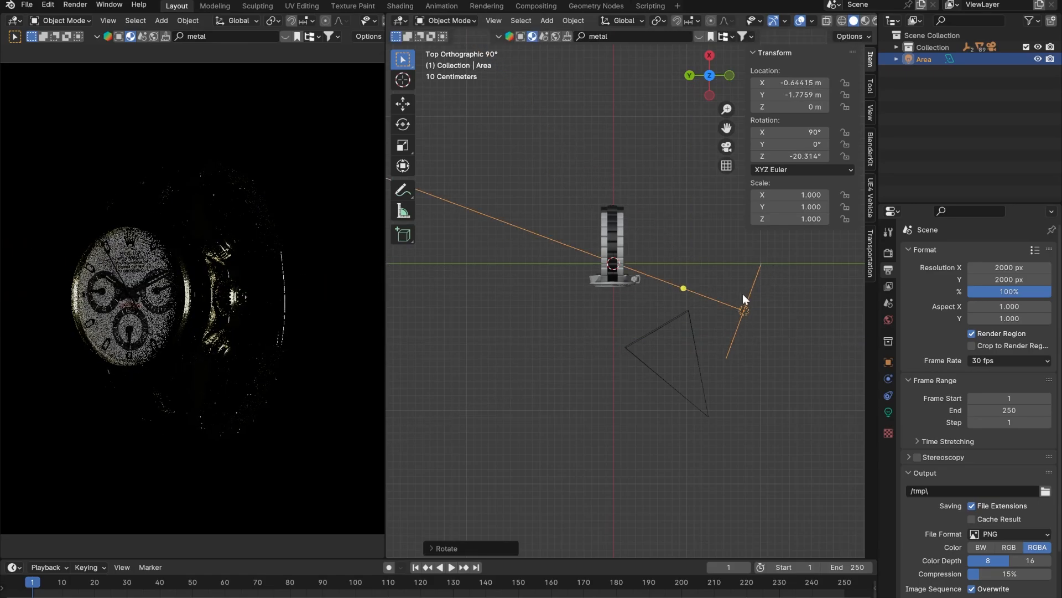
{"action": "key", "text": "g"}
{"action": "left_click", "coordinate": [738, 311]}
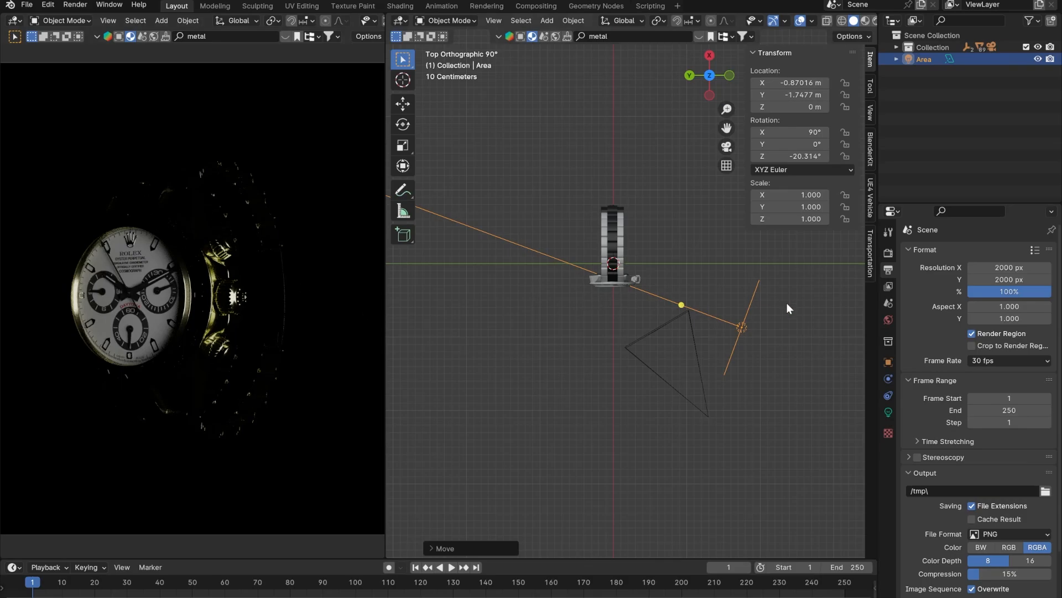
- Duplicate the area light to the watch's opposite side at about X -0.97 m, Y 1.04 m, turned to about -151.5° in Z
{"action": "key", "text": "shift+d"}
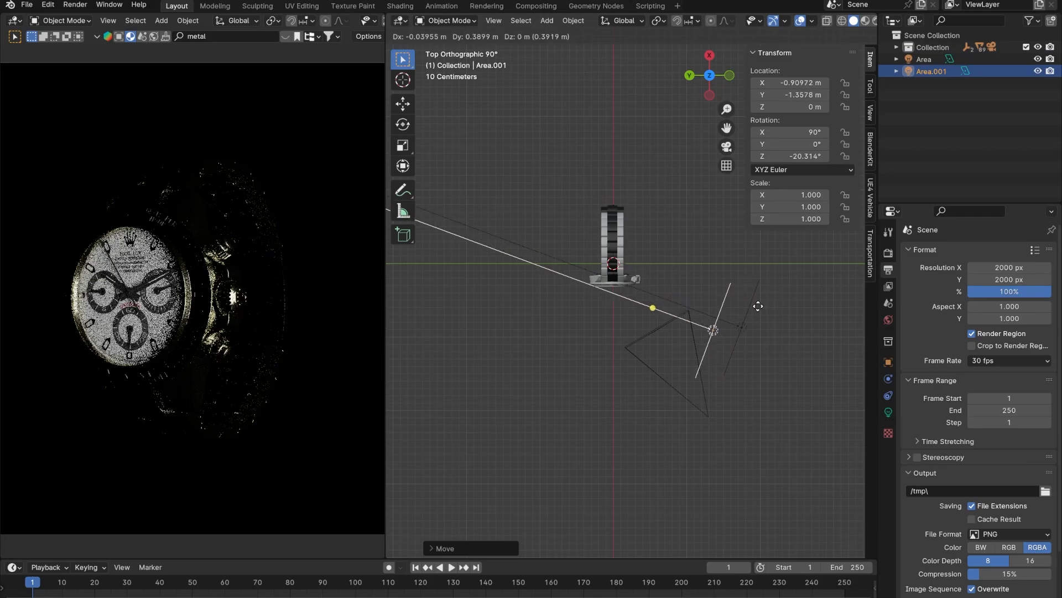
{"action": "left_click", "coordinate": [600, 320]}
{"action": "key", "text": "r"}
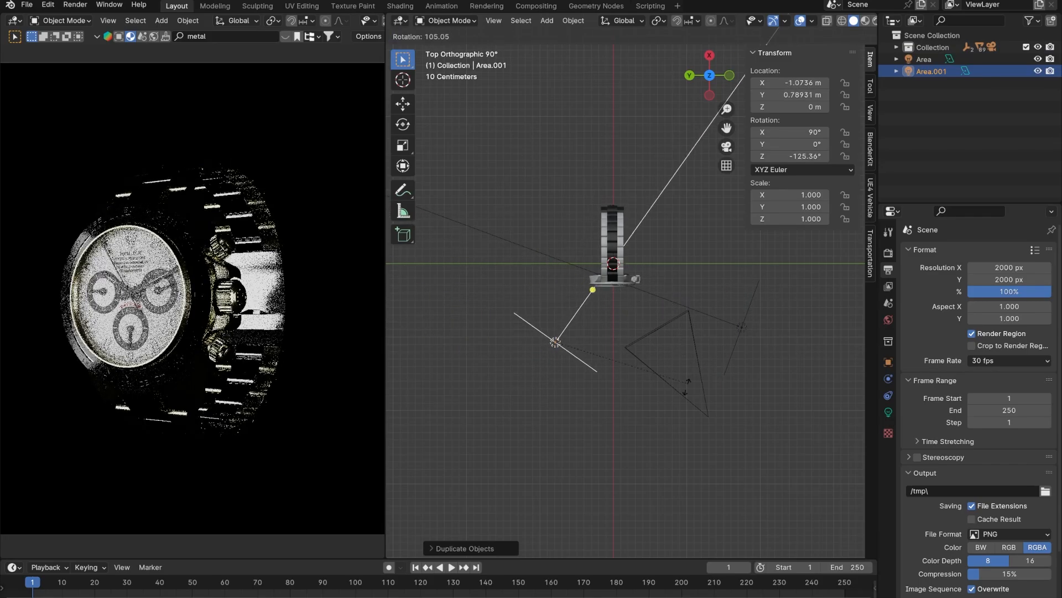
{"action": "left_click", "coordinate": [658, 481]}
{"action": "key", "text": "g"}
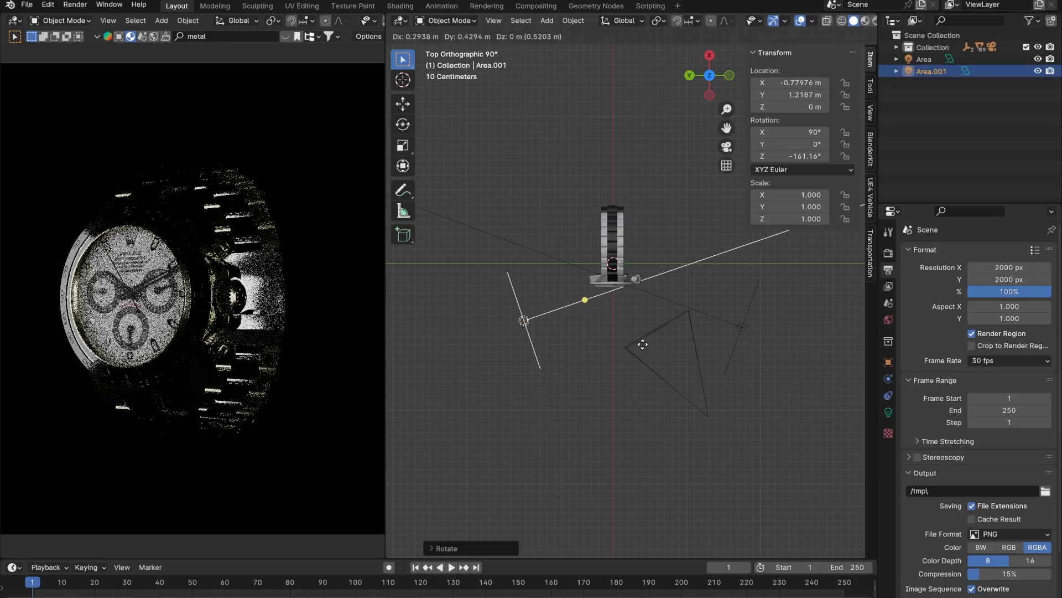
{"action": "left_click", "coordinate": [669, 363]}
{"action": "key", "text": "r"}
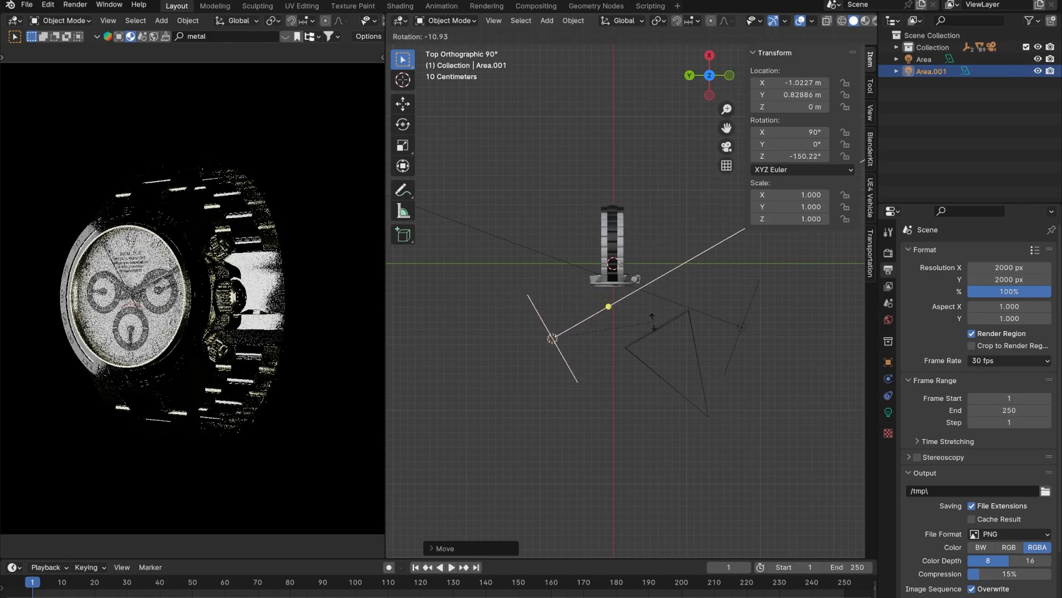
{"action": "left_click", "coordinate": [646, 324]}
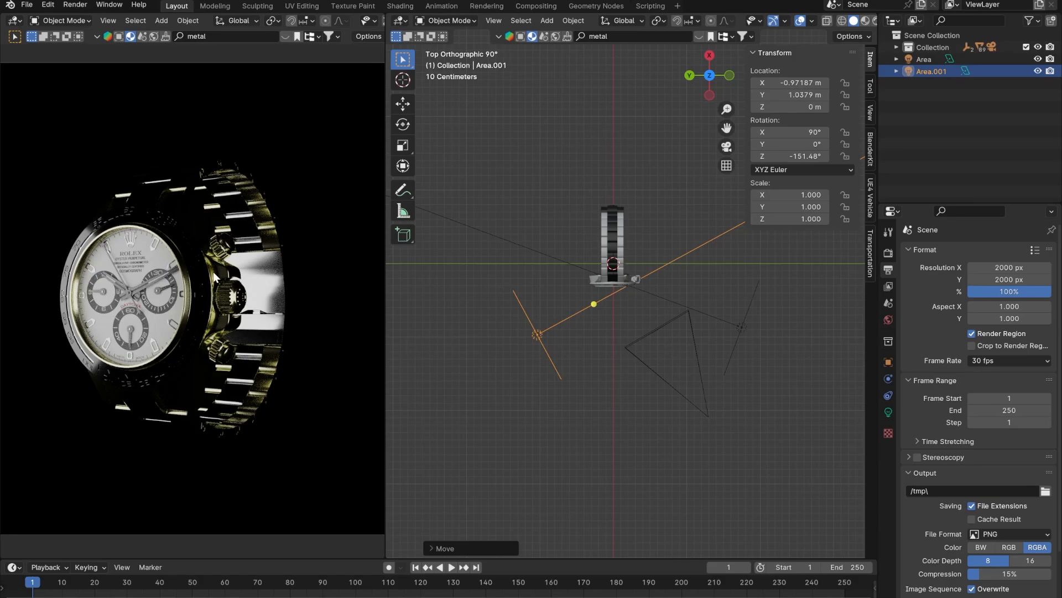
- Select a metal link beside the bezel and set its golden material's roughness to about 0.278
{"action": "left_click", "coordinate": [198, 261]}
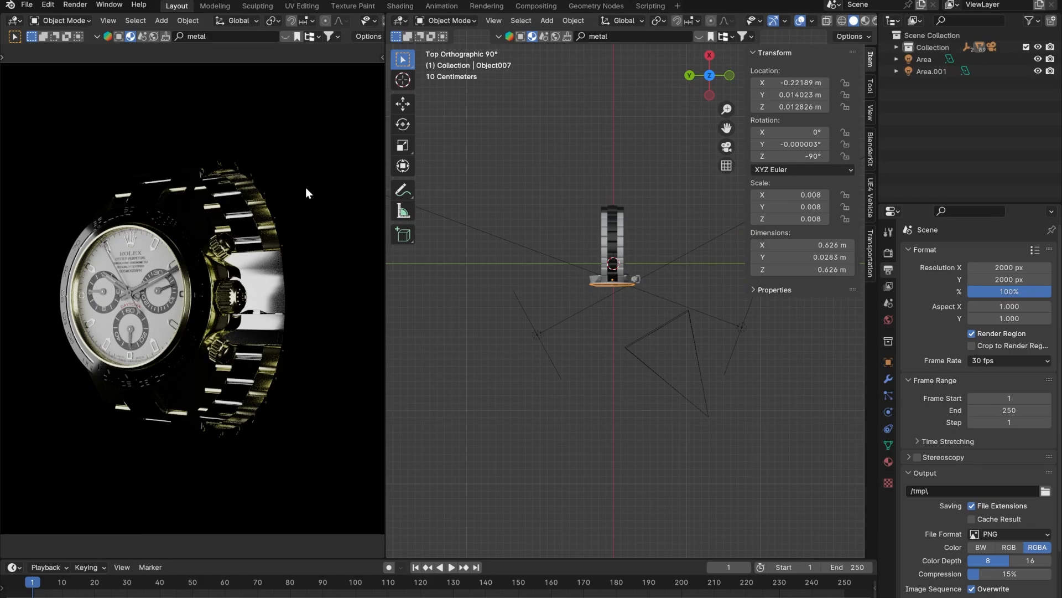
{"action": "scroll", "coordinate": [587, 304], "scroll_direction": "up", "scroll_amount": 5}
{"action": "middle_click_drag", "start_coordinate": [618, 314], "coordinate": [623, 150]}
{"action": "left_click", "coordinate": [623, 151]}
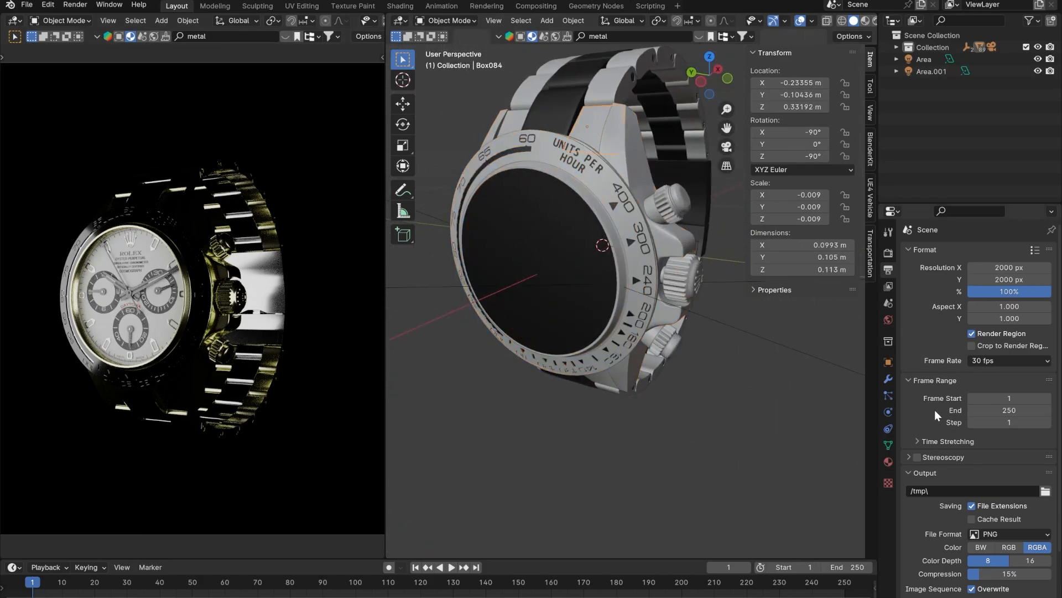
{"action": "left_click", "coordinate": [888, 462]}
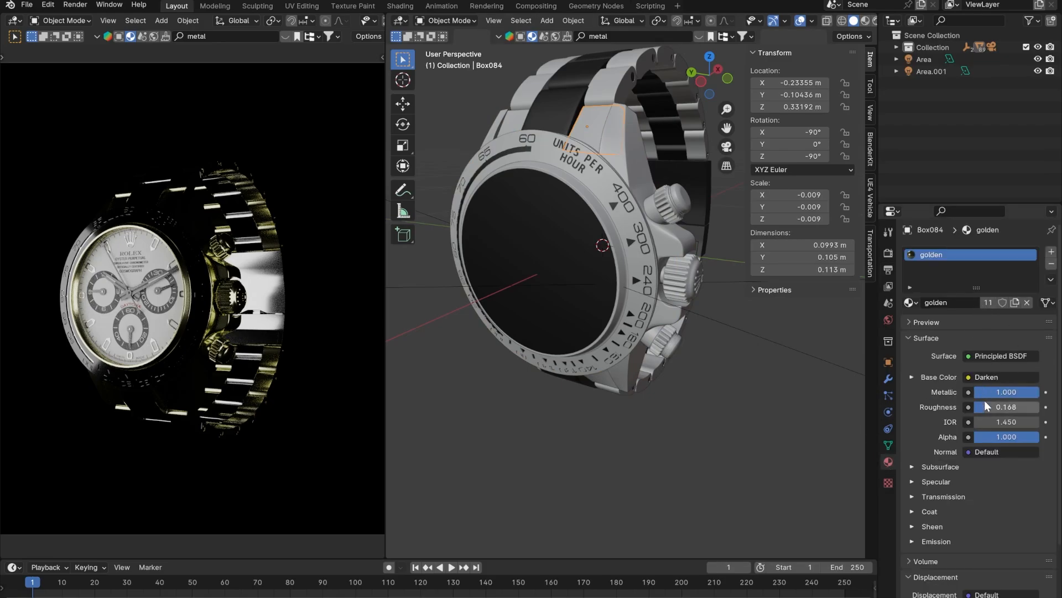
{"action": "left_click_drag", "start_coordinate": [986, 408], "coordinate": [1047, 408]}
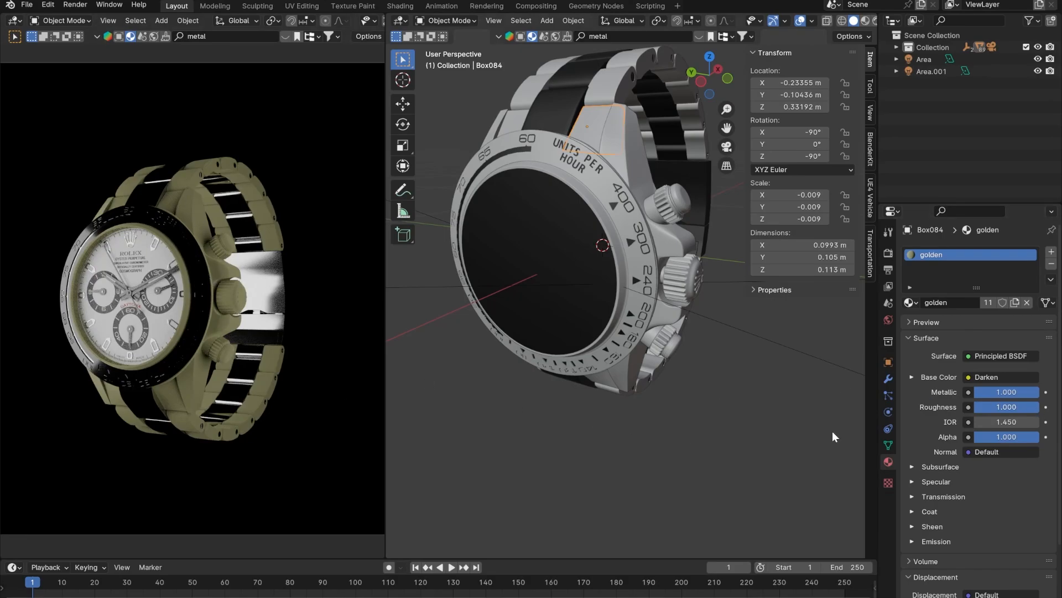
{"action": "mouse_move", "coordinate": [1001, 408]}
{"action": "left_mouse_down"}
{"action": "mouse_move", "coordinate": [955, 408]}
{"action": "mouse_move", "coordinate": [993, 407]}
{"action": "left_mouse_up"}
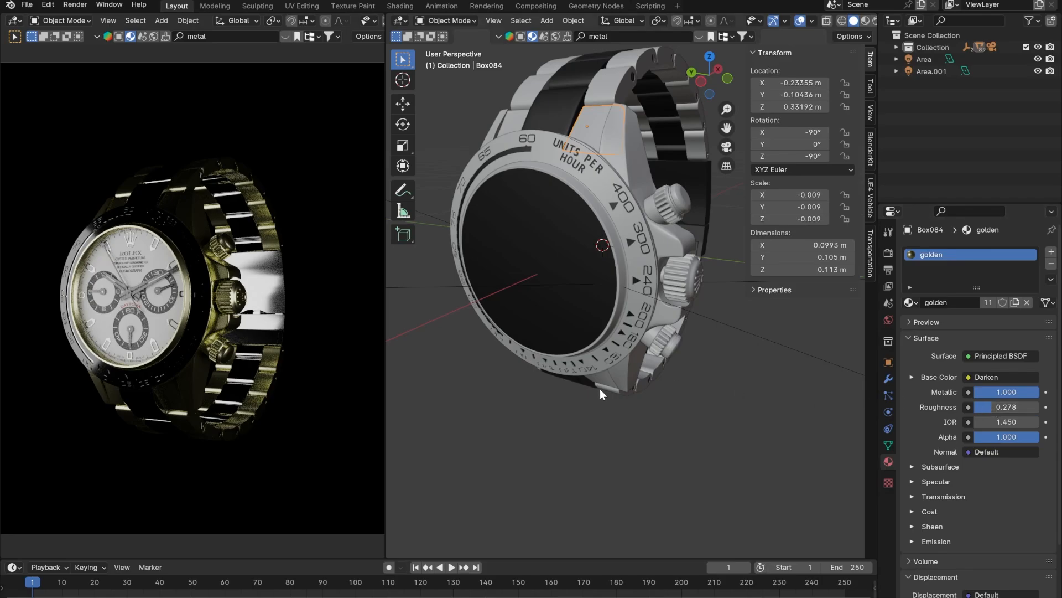
- Set the power of the duplicated area light to 50 W
{"action": "middle_click_drag", "start_coordinate": [600, 388], "coordinate": [552, 306]}
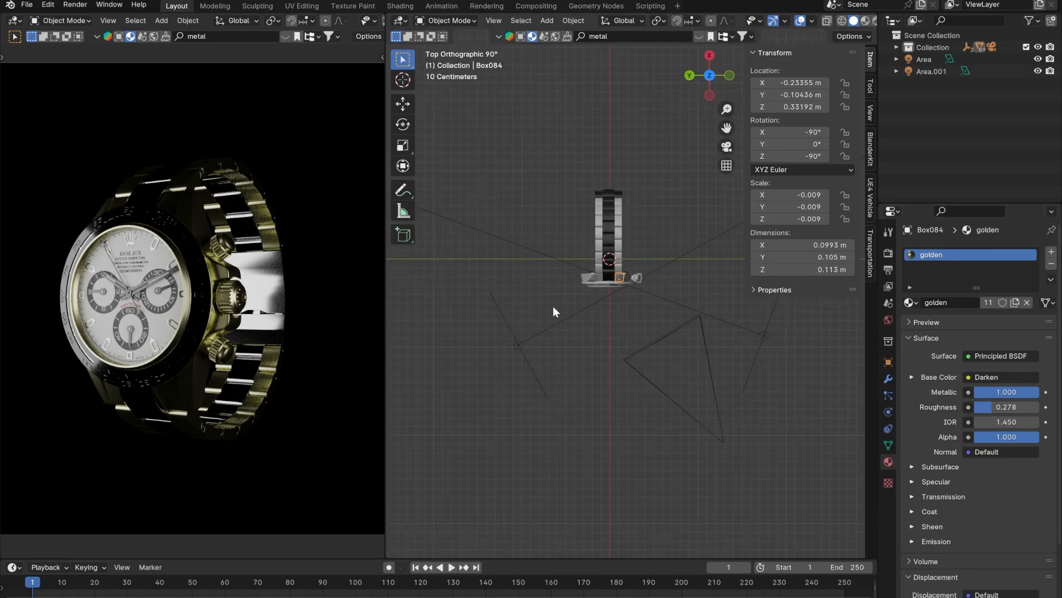
{"action": "left_click", "coordinate": [519, 346]}
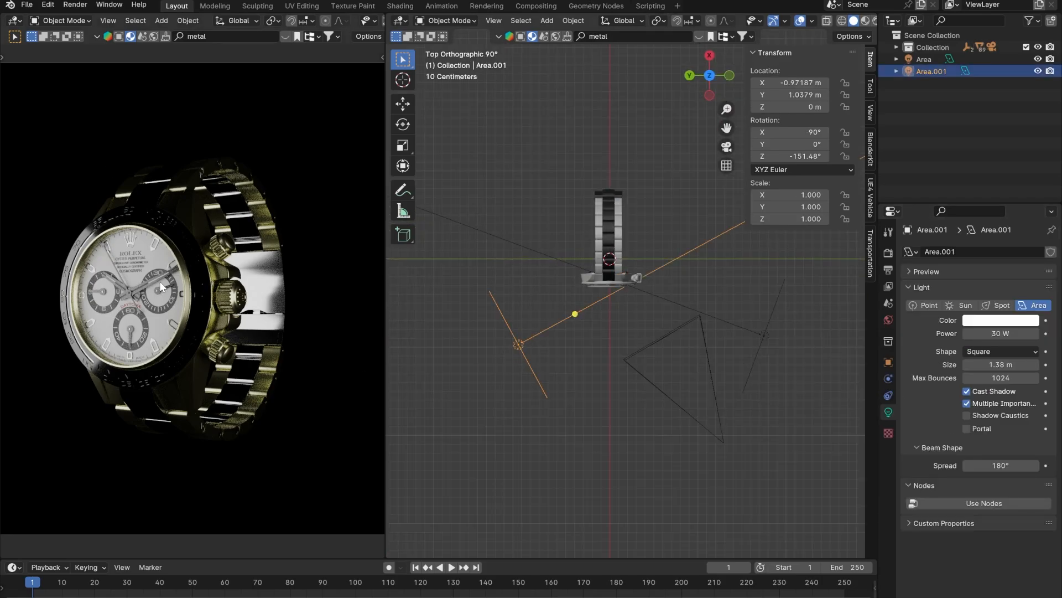
{"action": "left_click", "coordinate": [985, 332]}
{"action": "type", "text": "5"}
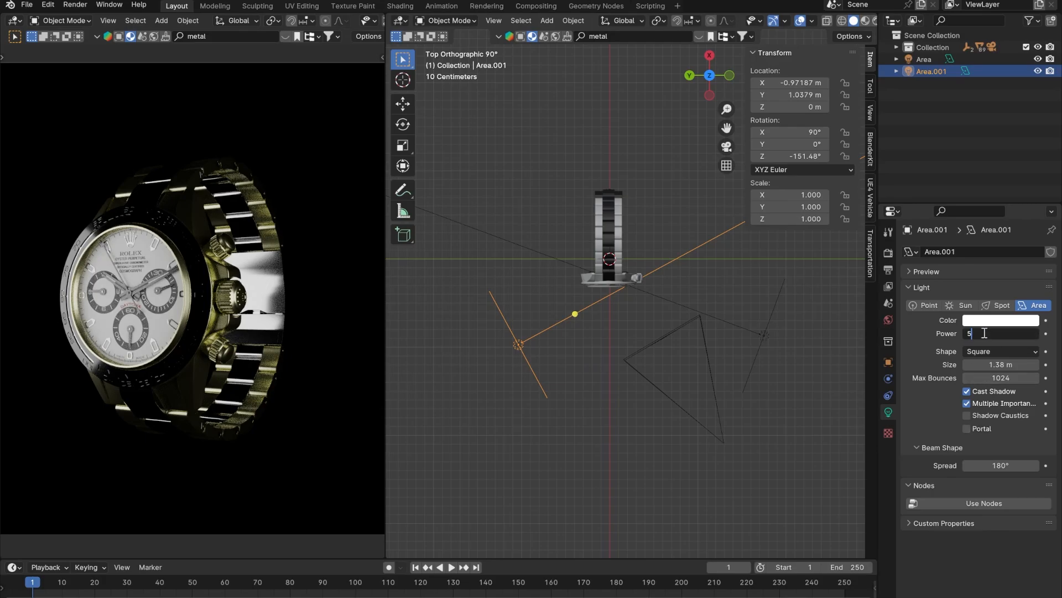
{"action": "type", "text": "0"}
{"action": "key", "text": "Return"}
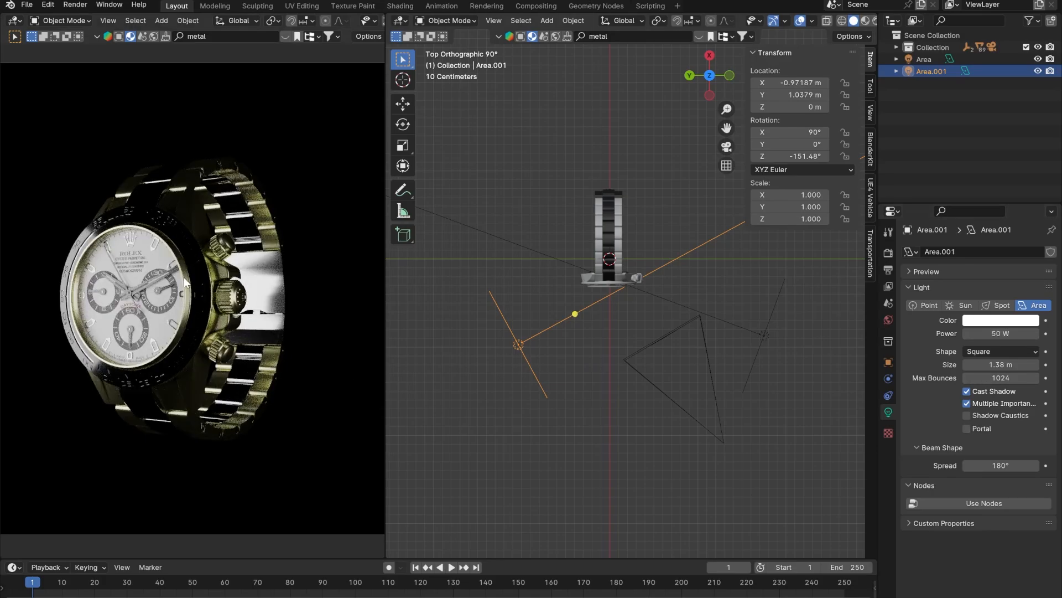
- Select the watch's glass cover, the vidro object, and hide it from both the viewport and renders
{"action": "middle_click_drag", "start_coordinate": [626, 344], "coordinate": [623, 330]}
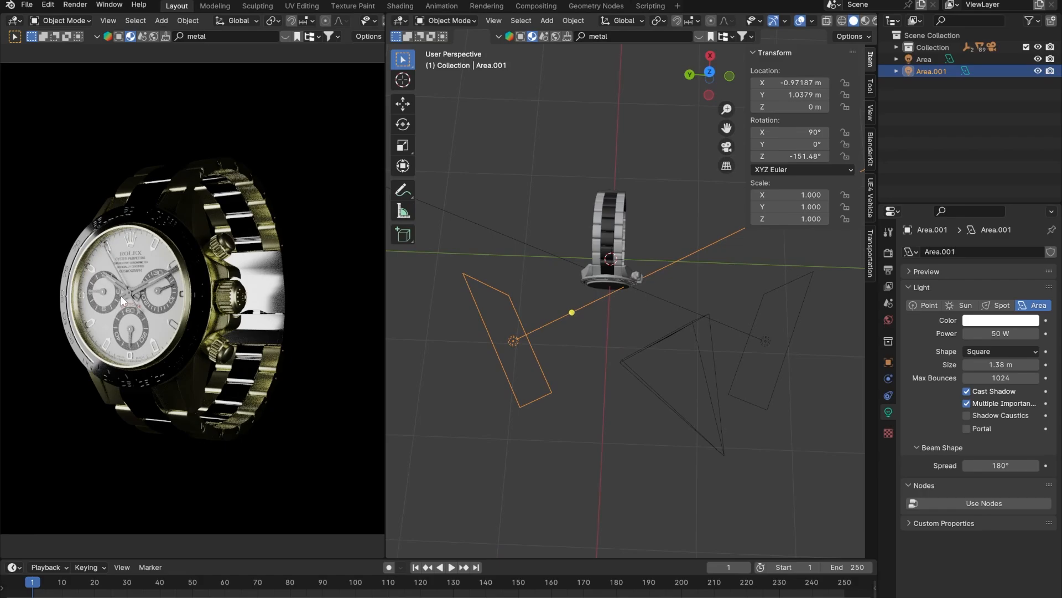
{"action": "scroll", "coordinate": [120, 296], "scroll_direction": "up", "scroll_amount": 6}
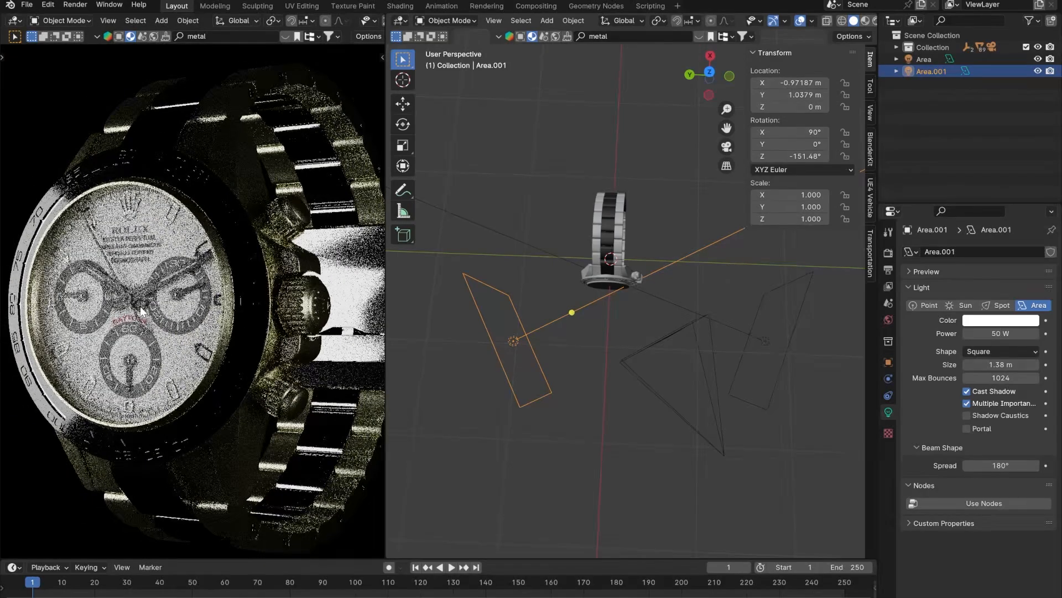
{"action": "left_click", "coordinate": [142, 332]}
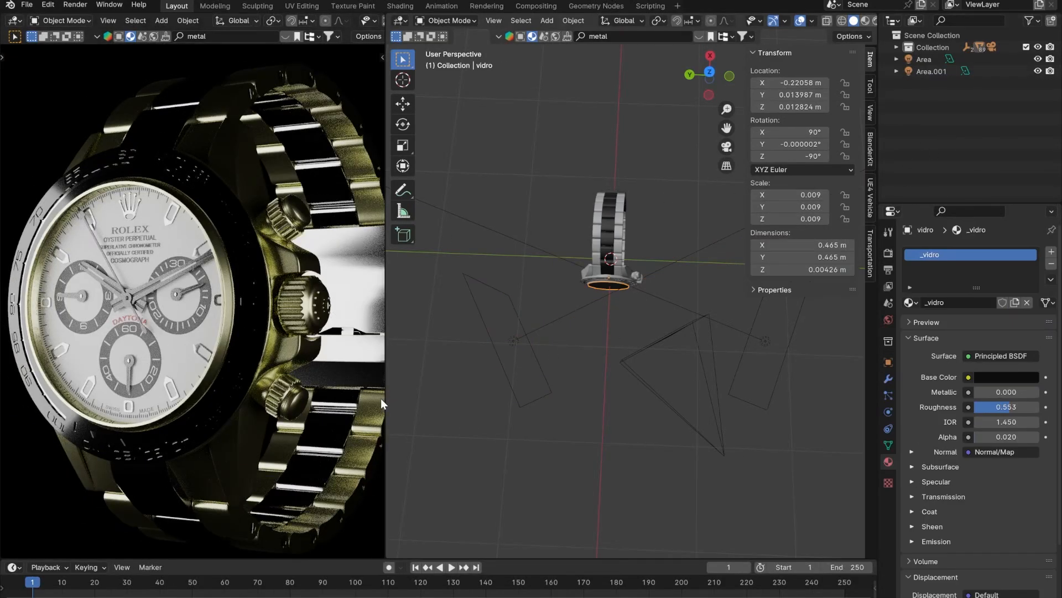
{"action": "left_click", "coordinate": [897, 47]}
{"action": "scroll", "coordinate": [977, 122], "scroll_direction": "down", "scroll_amount": 20}
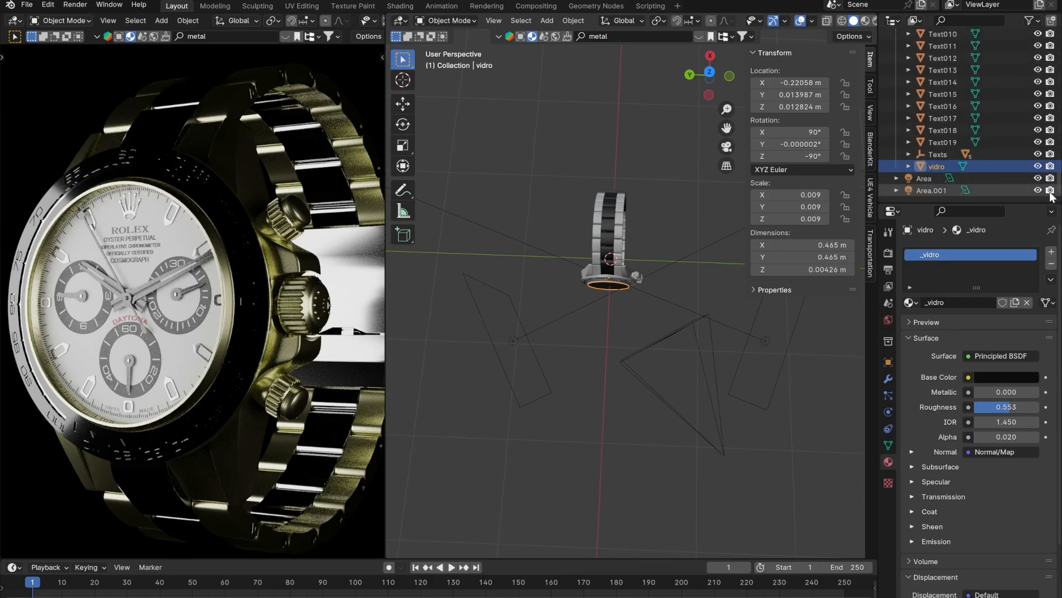
{"action": "left_click", "coordinate": [1038, 166]}
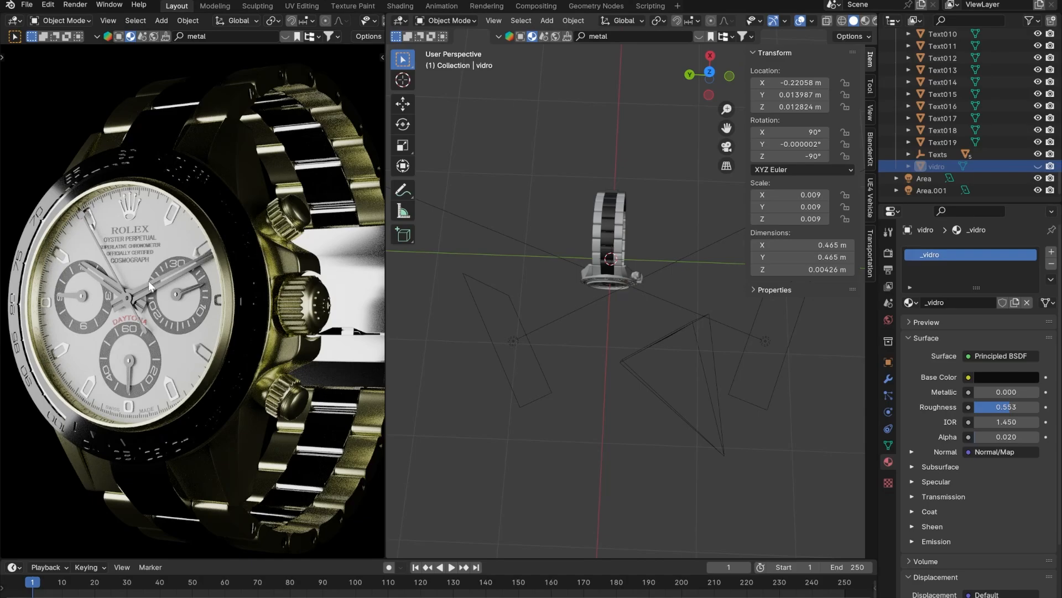
{"action": "left_click", "coordinate": [1050, 166]}
- Set the color management look to High Contrast, keeping the AgX view transform
{"action": "scroll", "coordinate": [577, 332], "scroll_direction": "up", "scroll_amount": 6}
{"action": "middle_click_drag", "start_coordinate": [577, 332], "coordinate": [584, 194]}
{"action": "scroll", "coordinate": [572, 270], "scroll_direction": "down", "scroll_amount": 2}
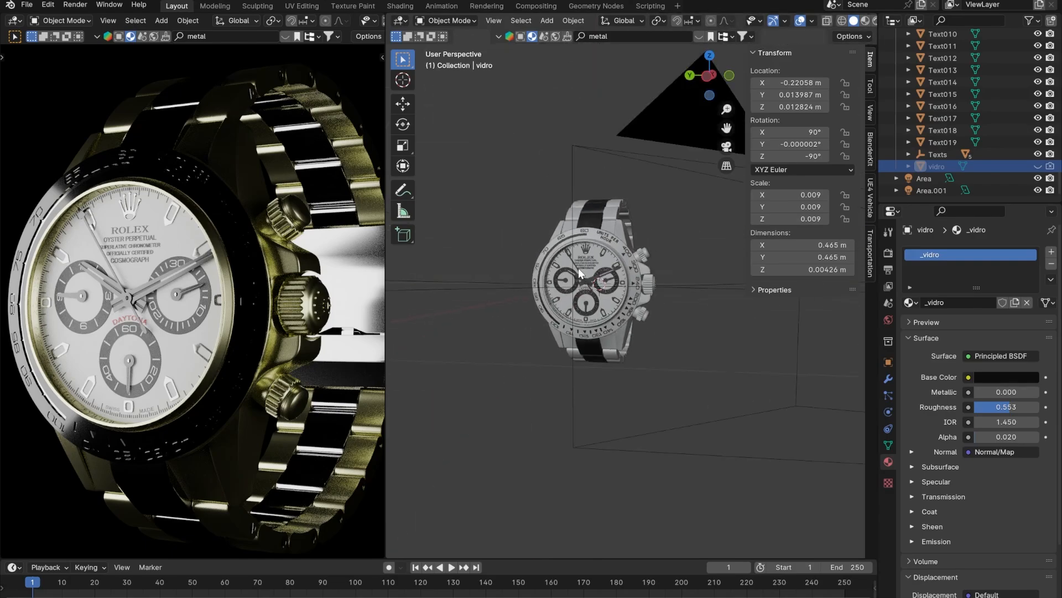
{"action": "middle_click_drag", "start_coordinate": [579, 267], "coordinate": [596, 310], "text": "shift"}
{"action": "scroll", "coordinate": [156, 396], "scroll_direction": "up", "scroll_amount": 1}
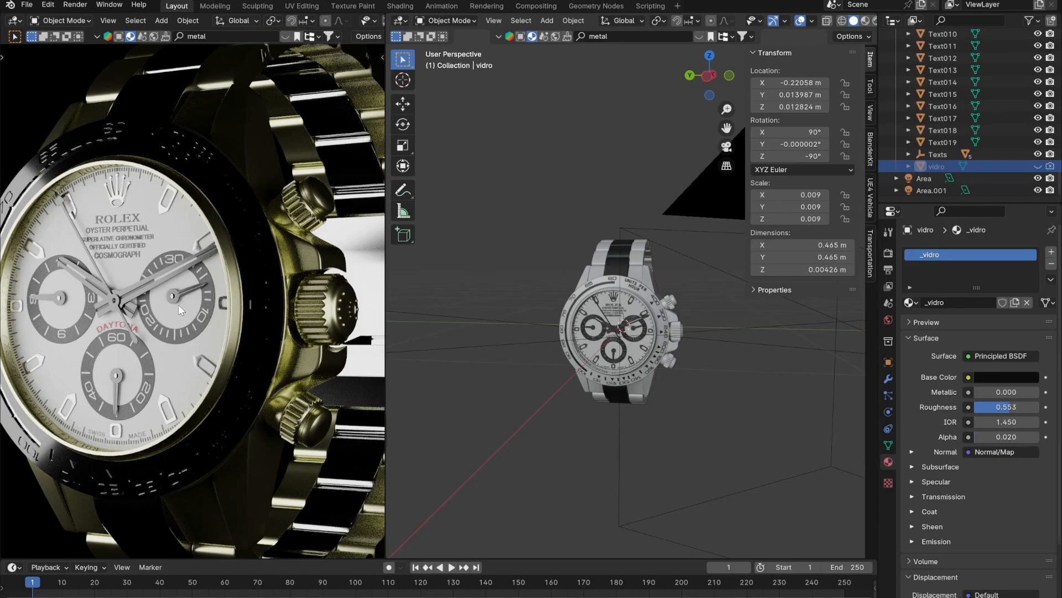
{"action": "left_click", "coordinate": [888, 253]}
{"action": "scroll", "coordinate": [945, 449], "scroll_direction": "down", "scroll_amount": 5}
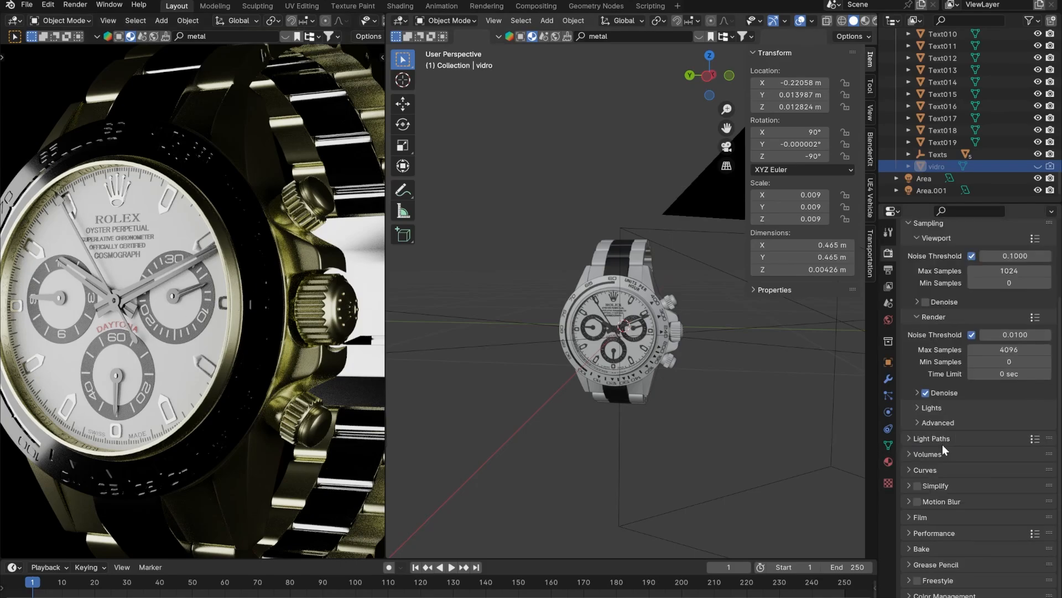
{"action": "left_click", "coordinate": [910, 594]}
{"action": "scroll", "coordinate": [959, 556], "scroll_direction": "down", "scroll_amount": 5}
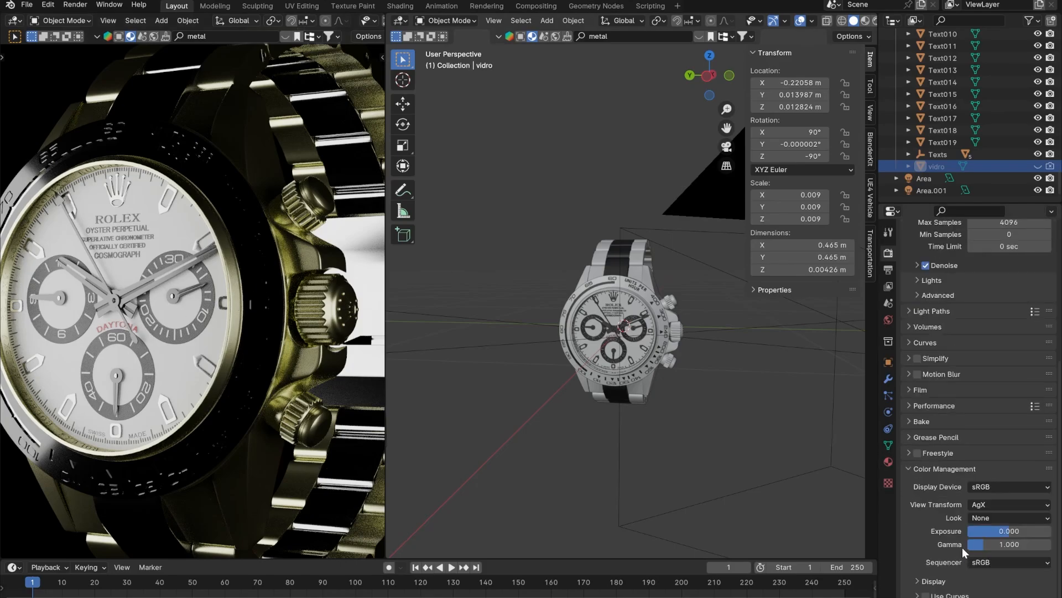
{"action": "left_click", "coordinate": [981, 517]}
{"action": "left_click", "coordinate": [965, 434]}
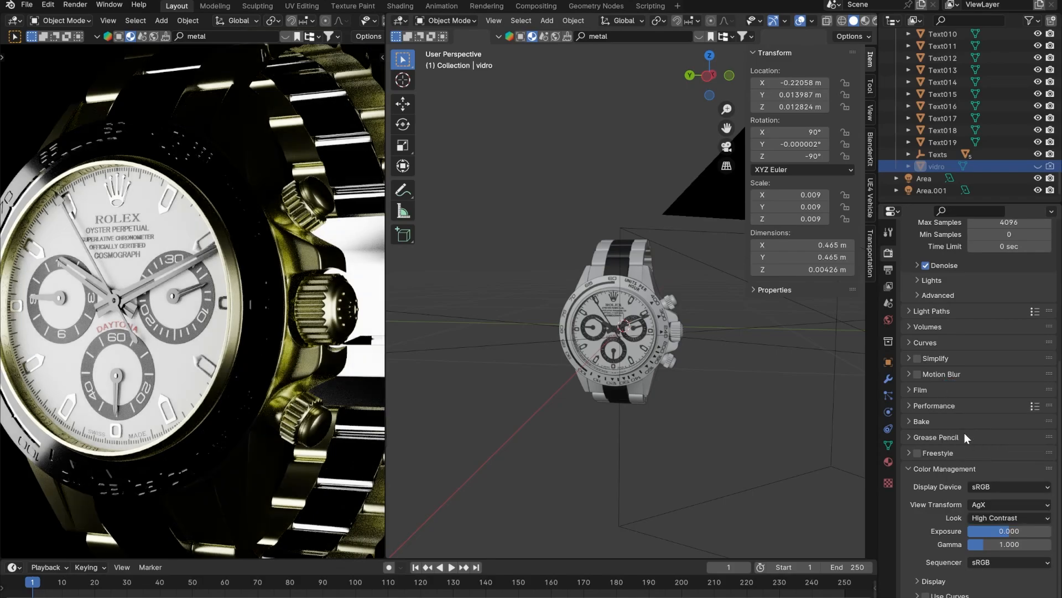
{"action": "scroll", "coordinate": [211, 364], "scroll_direction": "down", "scroll_amount": 3}
{"action": "scroll", "coordinate": [214, 362], "scroll_direction": "up", "scroll_amount": 1}
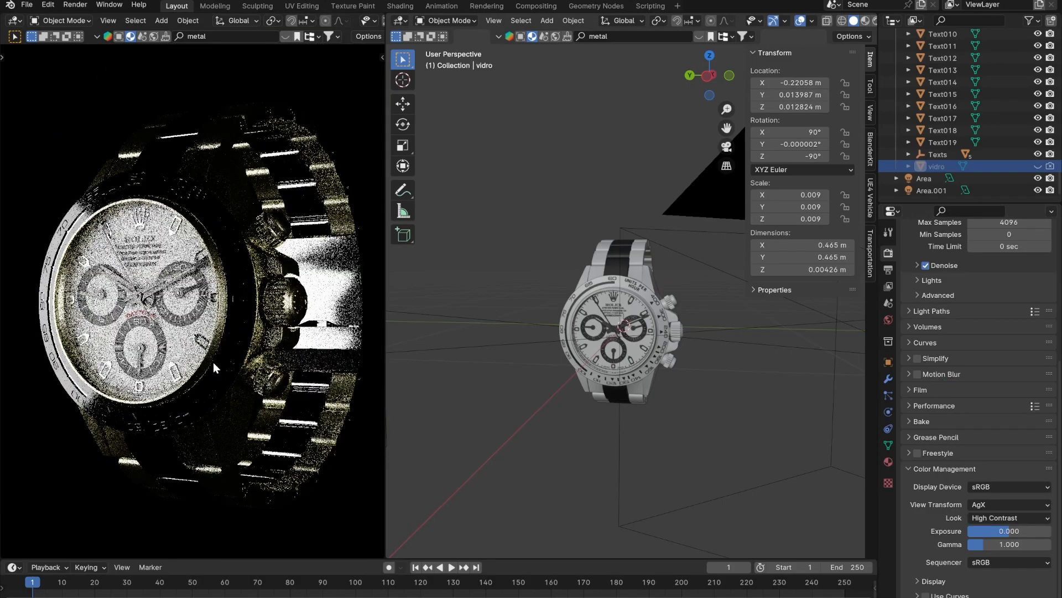
{"action": "middle_click_drag", "start_coordinate": [214, 361], "coordinate": [214, 353], "text": "shift"}
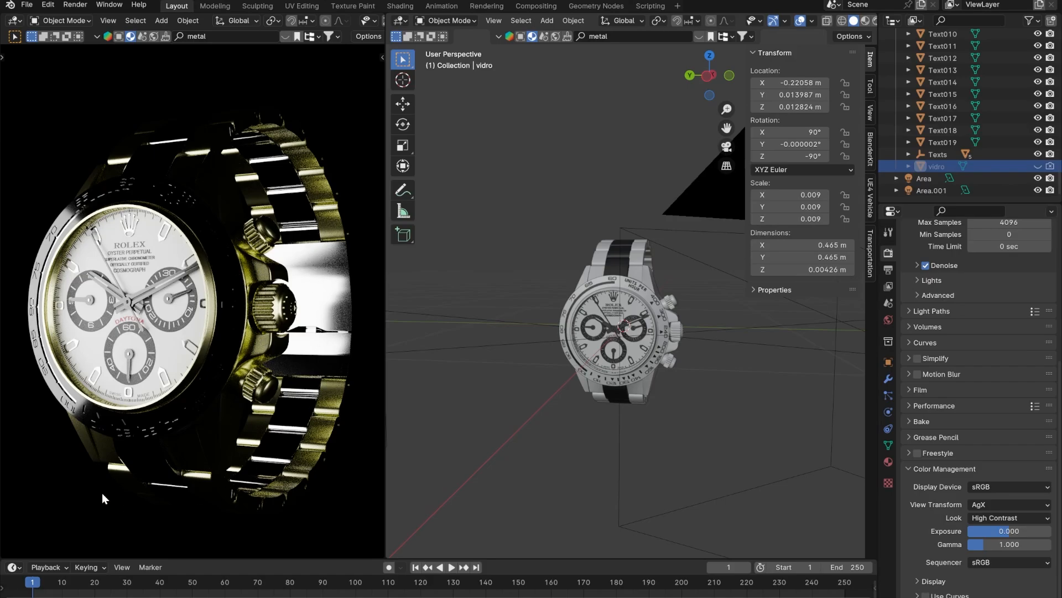
- From the top view, duplicate Area.001 to about X 0.64 m, Y 0.03 m and clear the copy's rotation
{"action": "scroll", "coordinate": [605, 368], "scroll_direction": "down", "scroll_amount": 5}
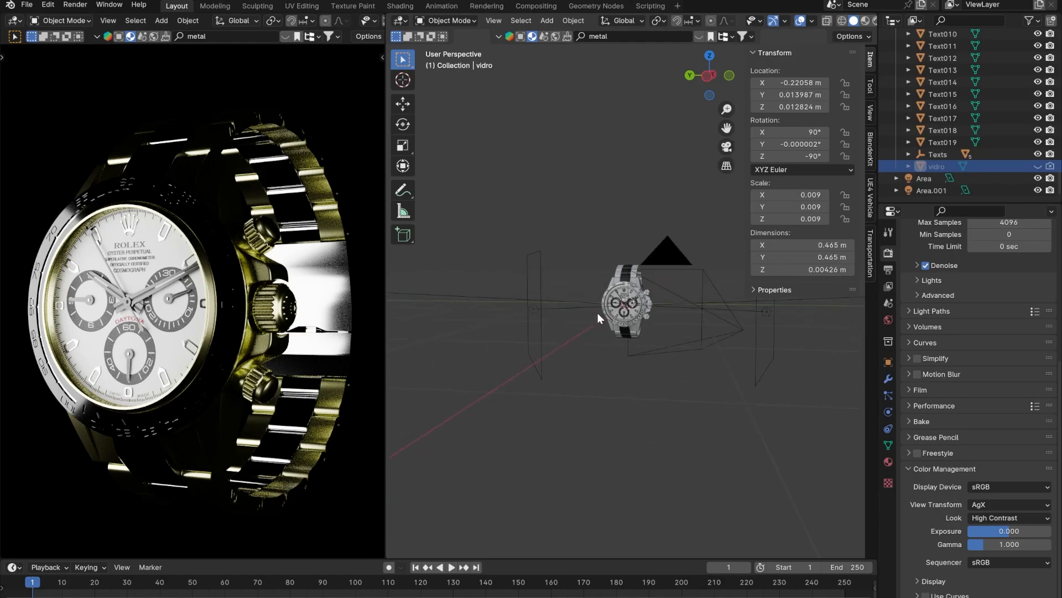
{"action": "middle_click_drag", "start_coordinate": [597, 313], "coordinate": [579, 344]}
{"action": "left_click", "coordinate": [536, 327]}
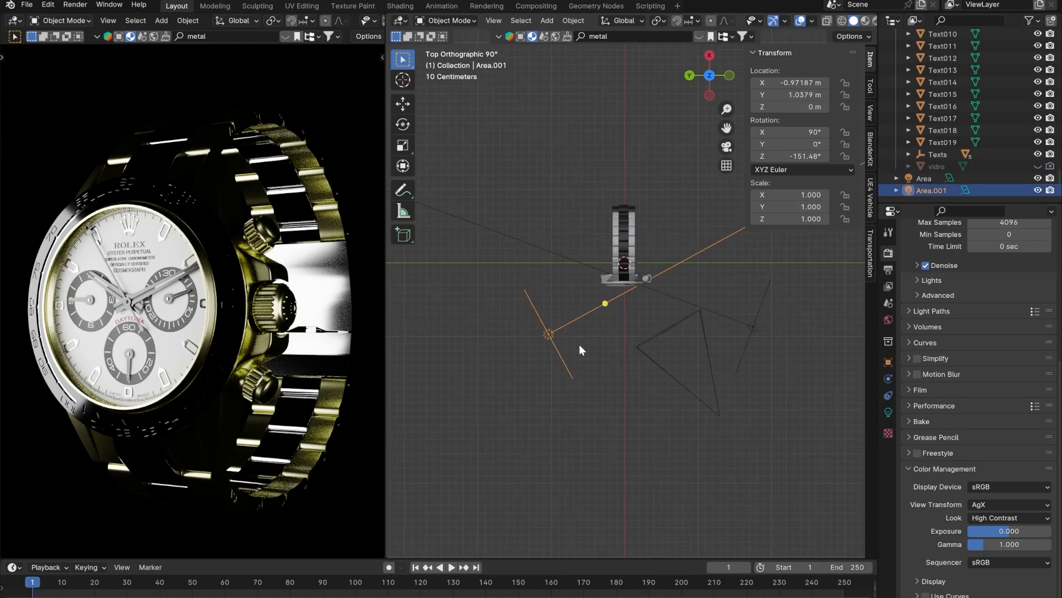
{"action": "key", "text": "shift+d"}
{"action": "left_click", "coordinate": [653, 226]}
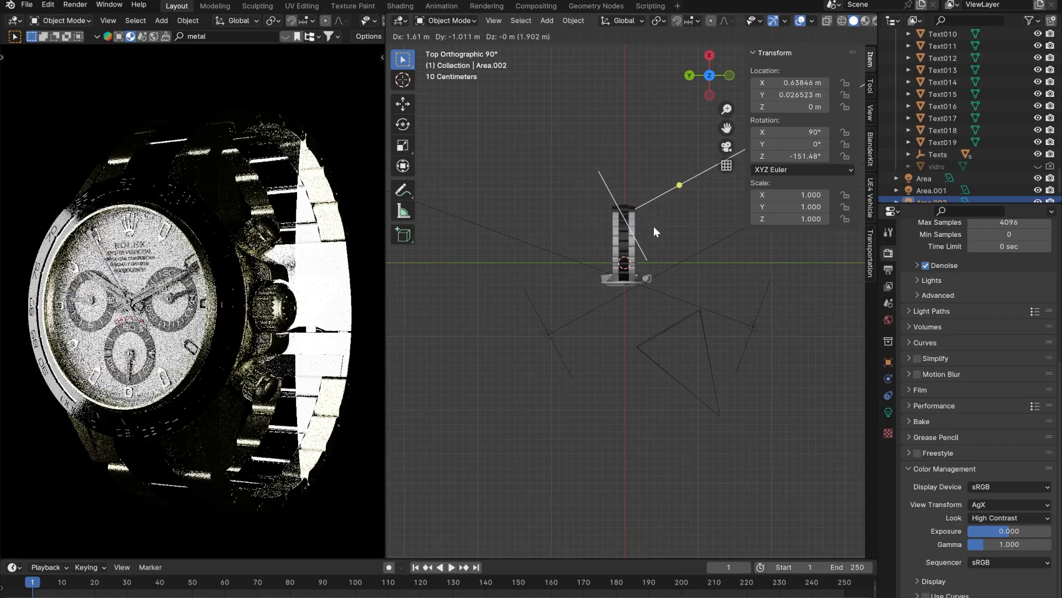
{"action": "middle_click_drag", "start_coordinate": [653, 225], "coordinate": [618, 154]}
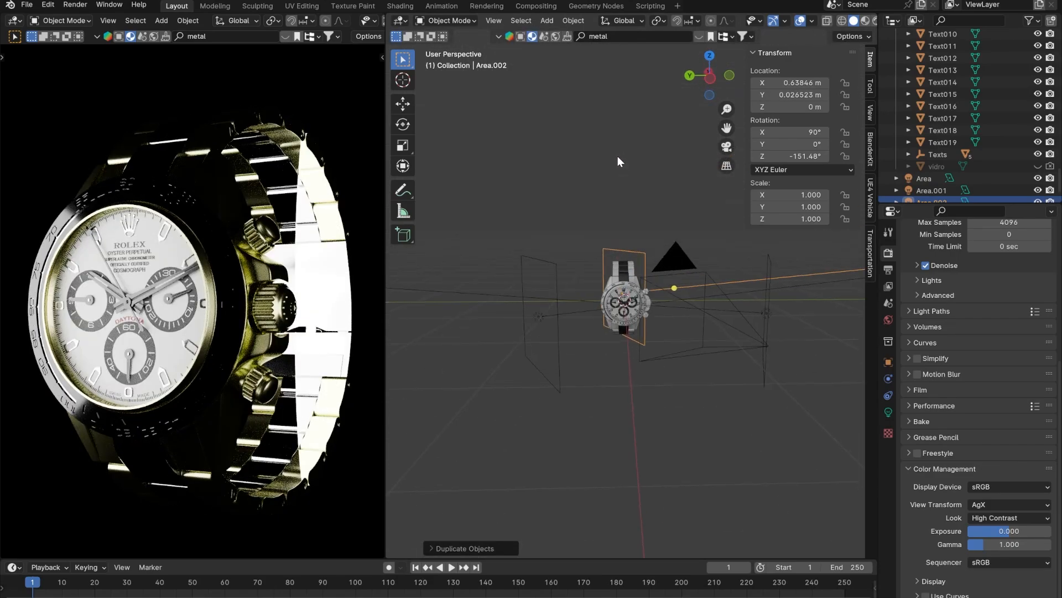
{"action": "key", "text": "alt+r"}
{"action": "middle_click_drag", "start_coordinate": [628, 223], "coordinate": [638, 261]}
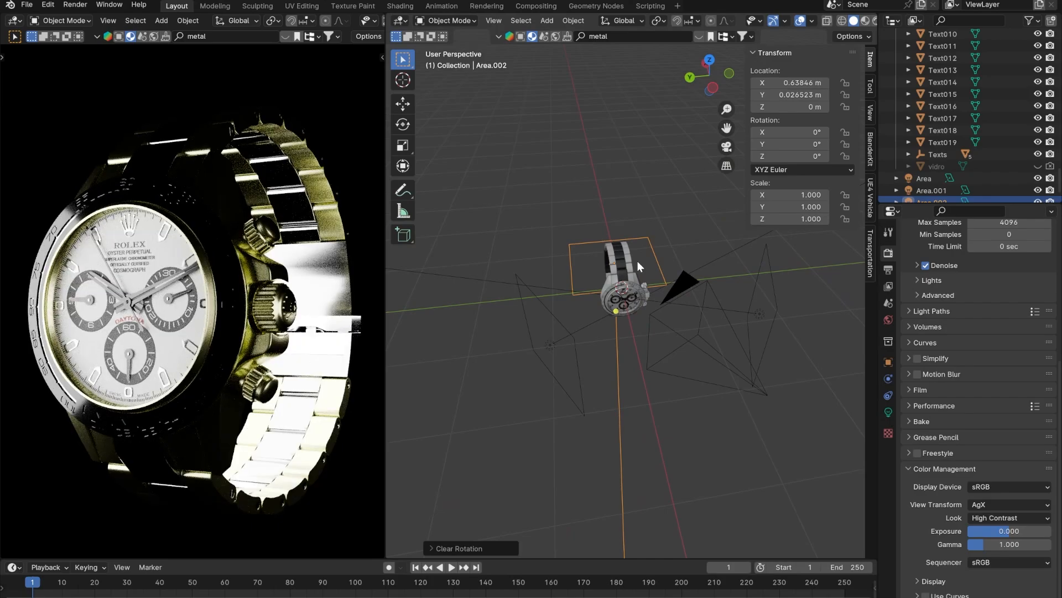
- Raise the new area light to about Z 2.10 m and shift it above the watch to about X 0.34 m, Y 0.13 m
{"action": "middle_click_drag", "start_coordinate": [553, 268], "coordinate": [567, 297]}
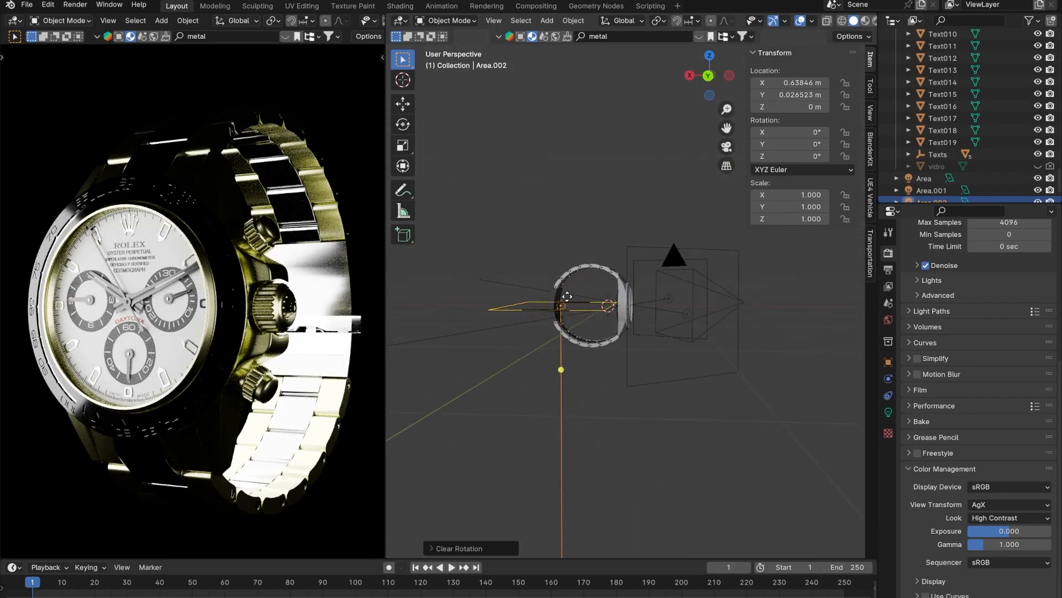
{"action": "key", "text": "g"}
{"action": "key", "text": "z"}
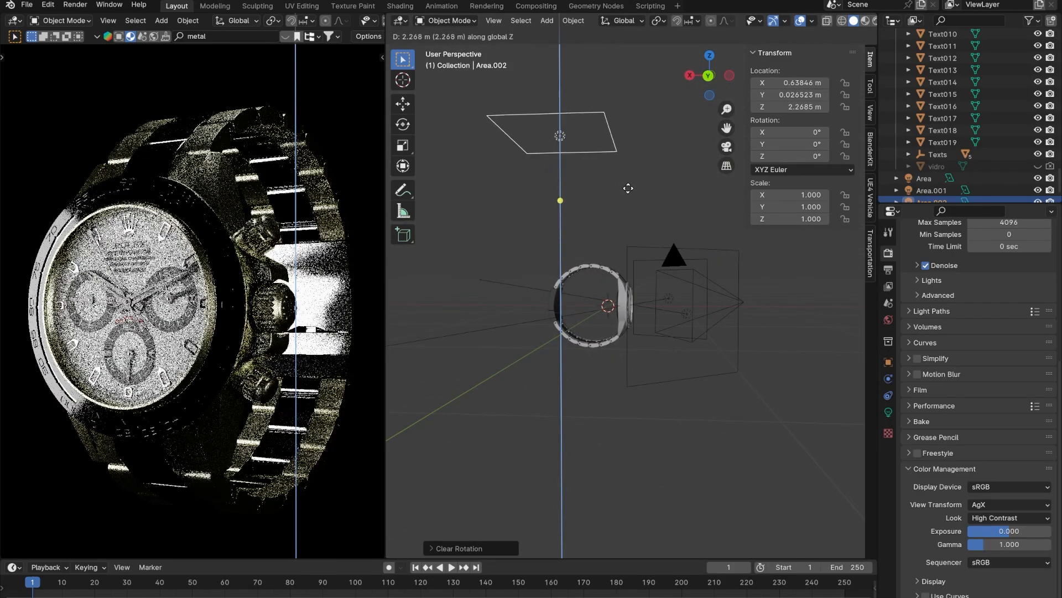
{"action": "left_click", "coordinate": [630, 201]}
{"action": "middle_click_drag", "start_coordinate": [658, 285], "coordinate": [602, 382]}
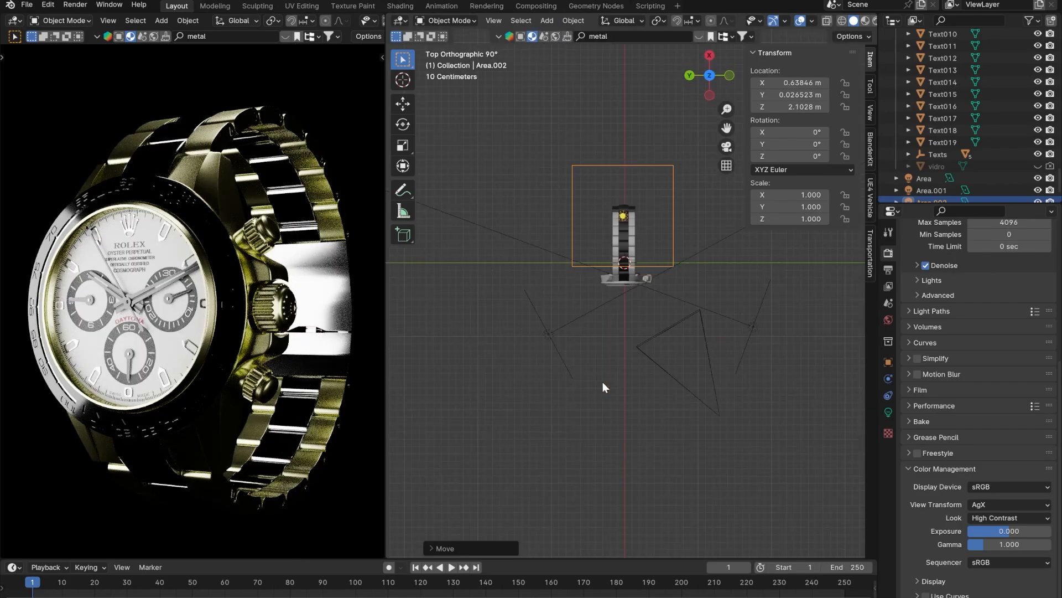
{"action": "key", "text": "g"}
{"action": "left_click", "coordinate": [669, 227]}
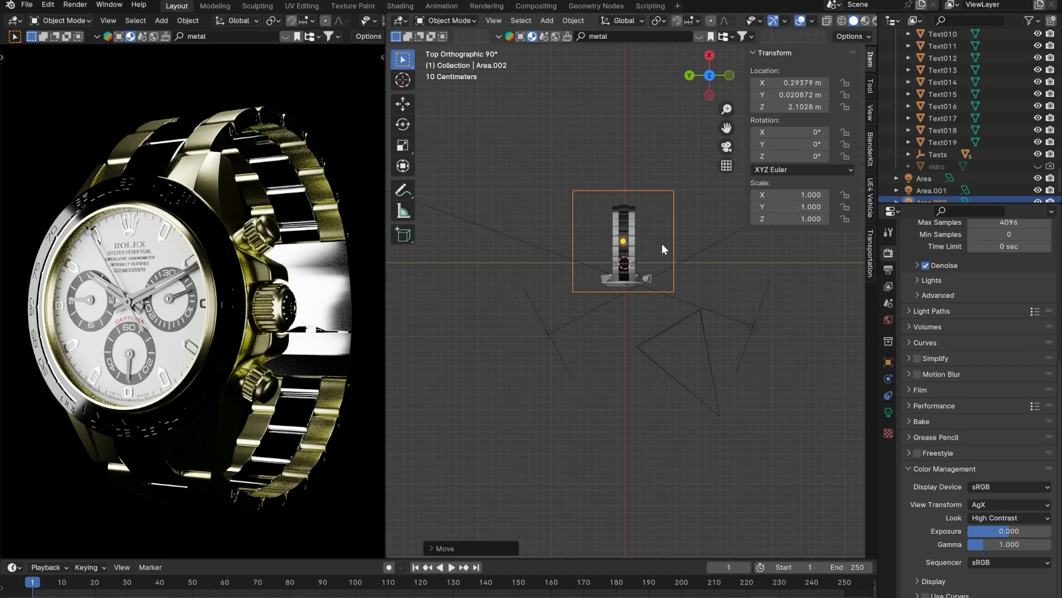
{"action": "key", "text": "g"}
{"action": "left_click", "coordinate": [656, 239]}
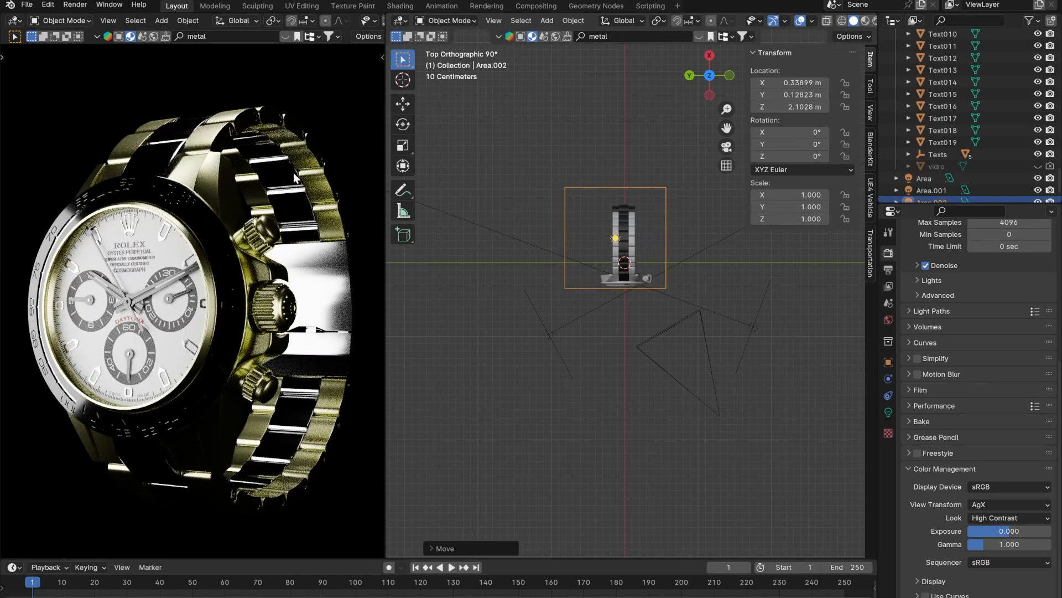
- Select the watch case and set its golden material's roughness to 0.2
{"action": "left_click", "coordinate": [211, 174]}
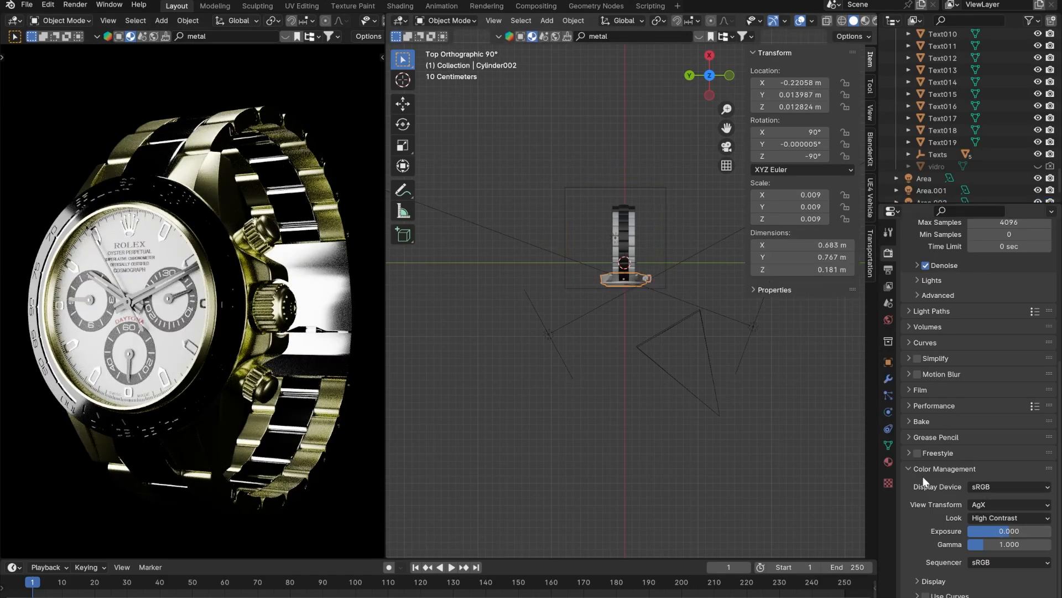
{"action": "left_click", "coordinate": [888, 462]}
{"action": "left_click_drag", "start_coordinate": [1001, 343], "coordinate": [996, 342]}
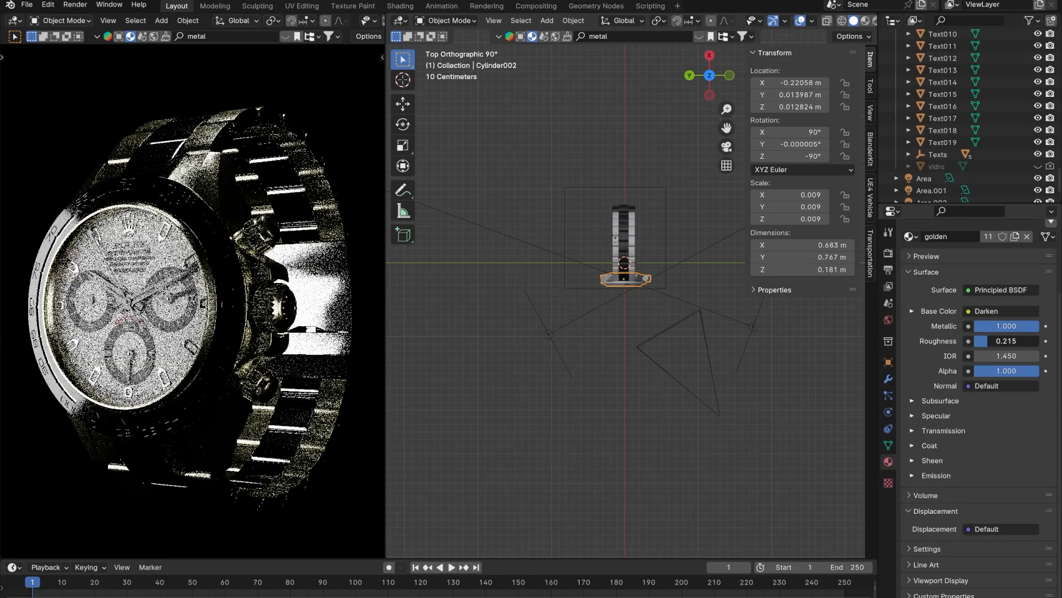
{"action": "double_click", "coordinate": [996, 342]}
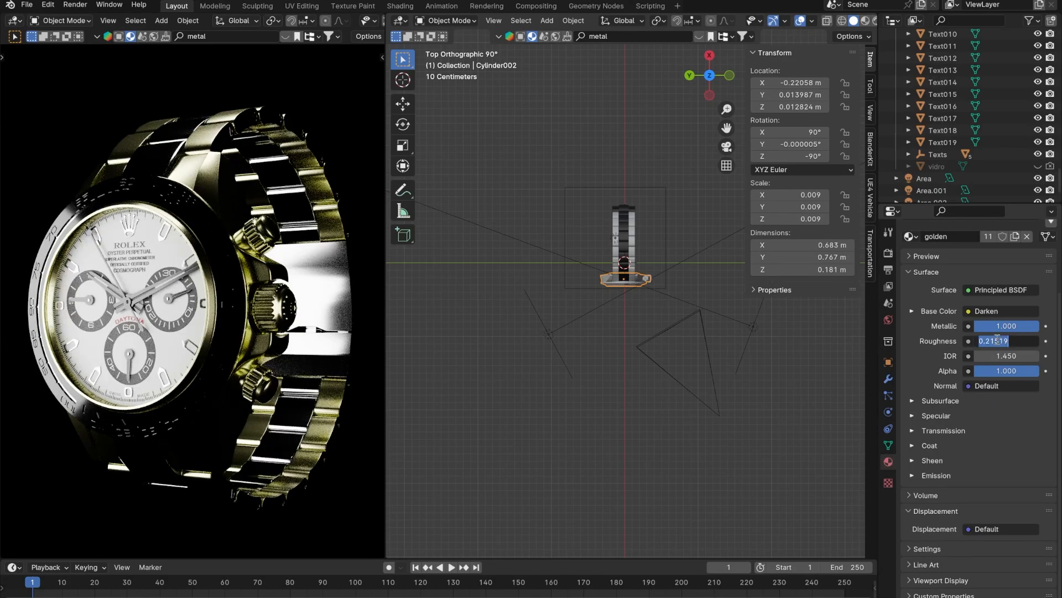
{"action": "type", "text": "0.2"}
{"action": "key", "text": "Return"}
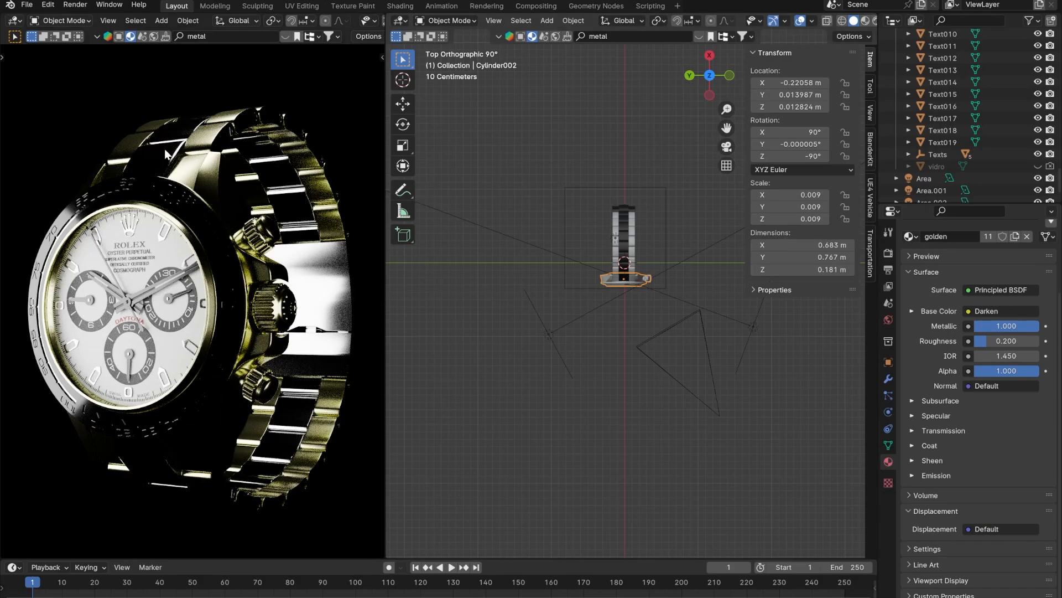
- Select the dark center link above the bezel and set its silver material's roughness to 0.2
{"action": "left_click", "coordinate": [165, 158]}
{"action": "scroll", "coordinate": [920, 340], "scroll_direction": "up", "scroll_amount": 3}
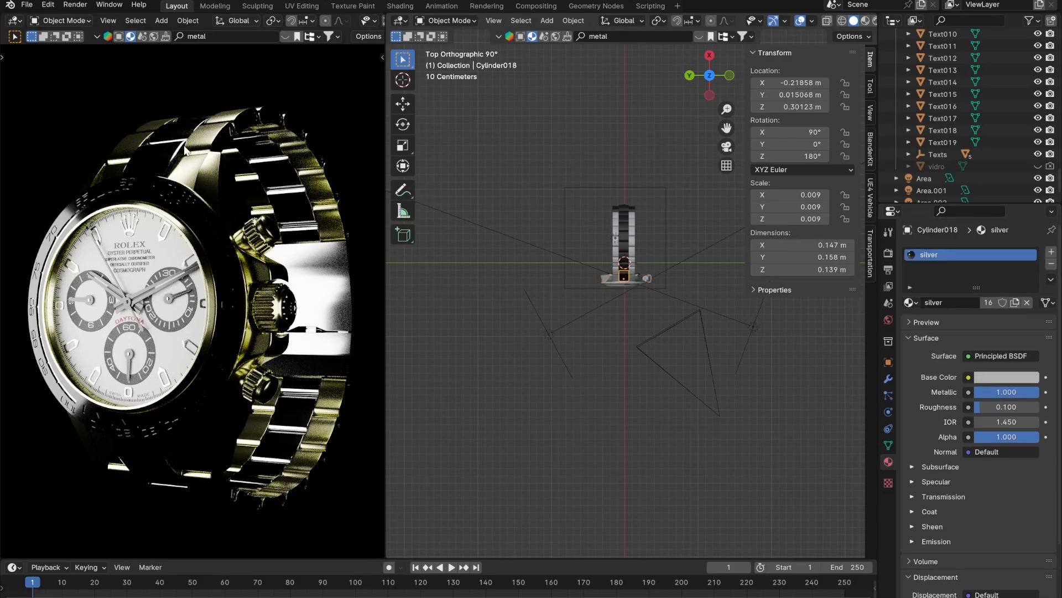
{"action": "left_click", "coordinate": [993, 407]}
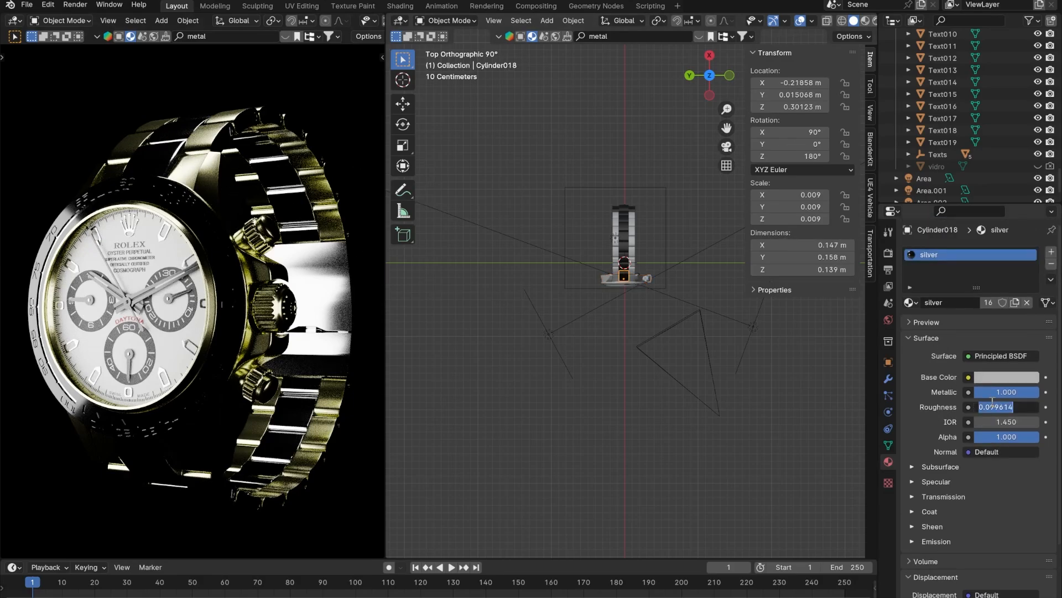
{"action": "type", "text": "0.2"}
{"action": "key", "text": "Return"}
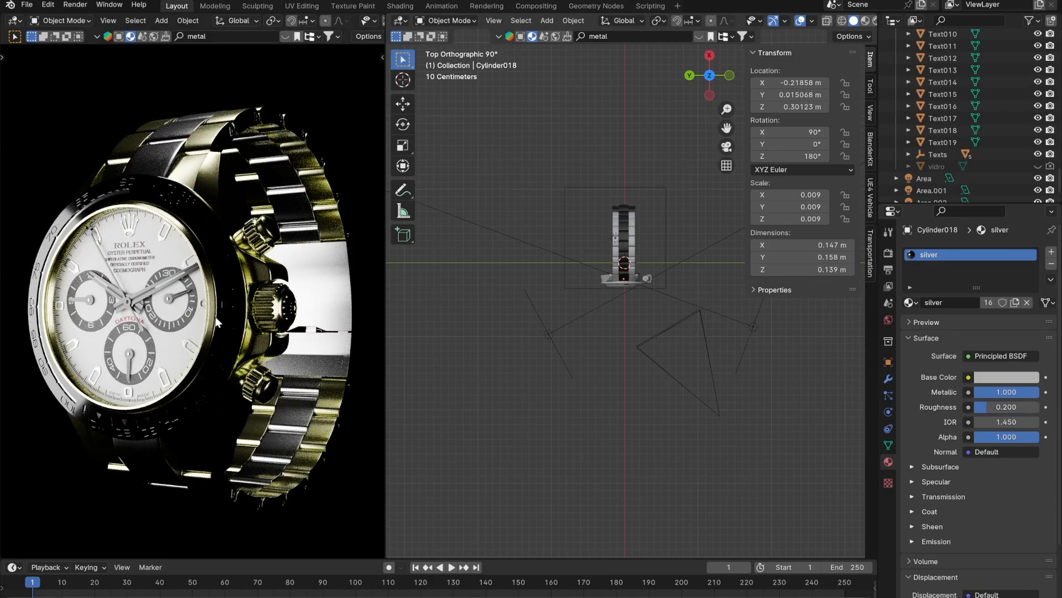
- Select the overhead area light Area.002 in the top view
{"action": "scroll", "coordinate": [642, 294], "scroll_direction": "up", "scroll_amount": 3}
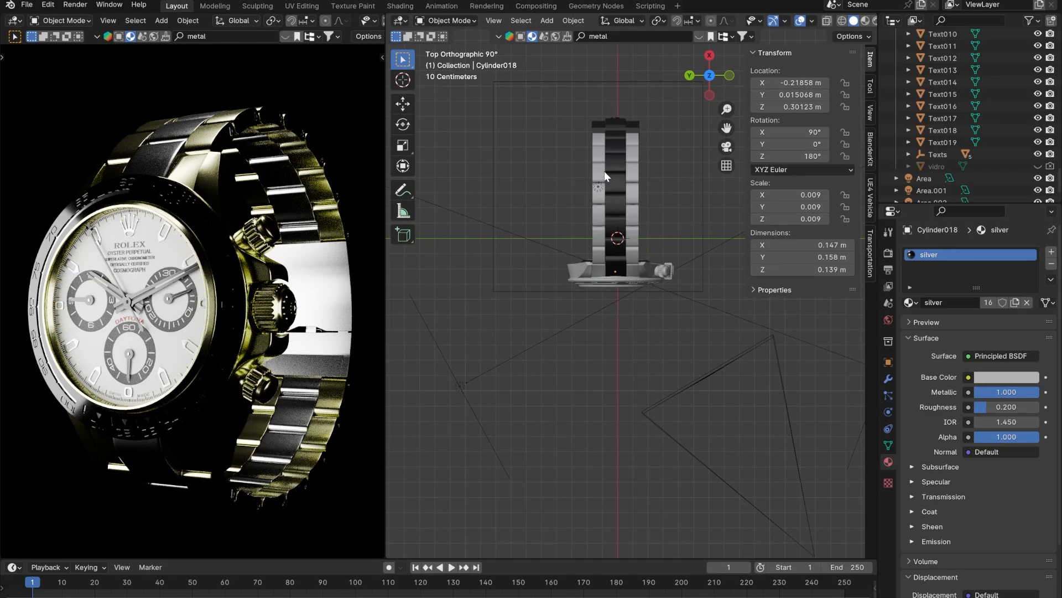
{"action": "left_click", "coordinate": [598, 186]}
{"action": "key", "text": "g"}
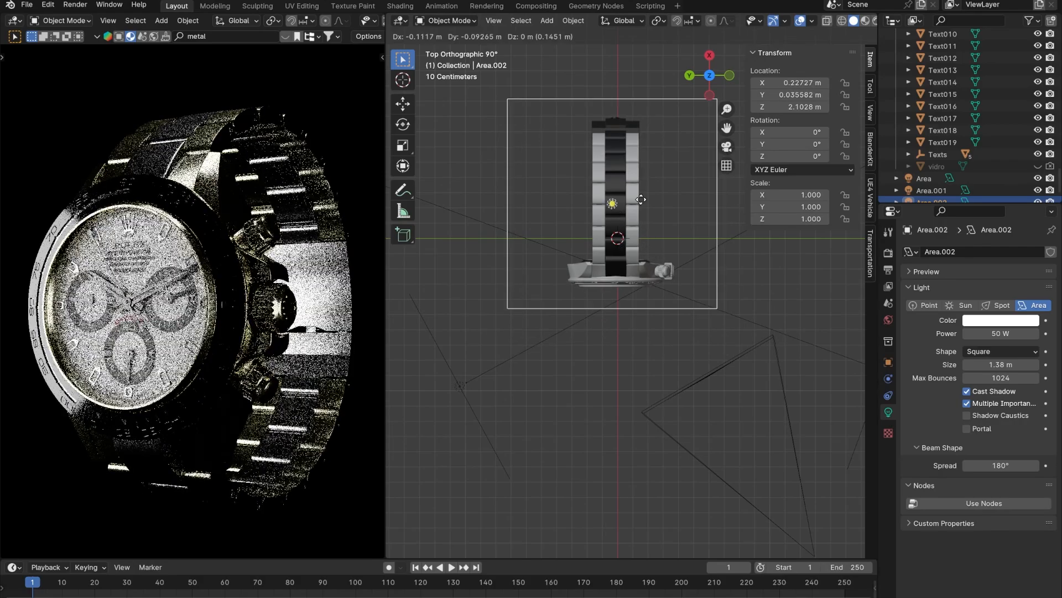
{"action": "left_click", "coordinate": [641, 157]}
{"action": "key", "text": "s"}
{"action": "key", "text": "x"}
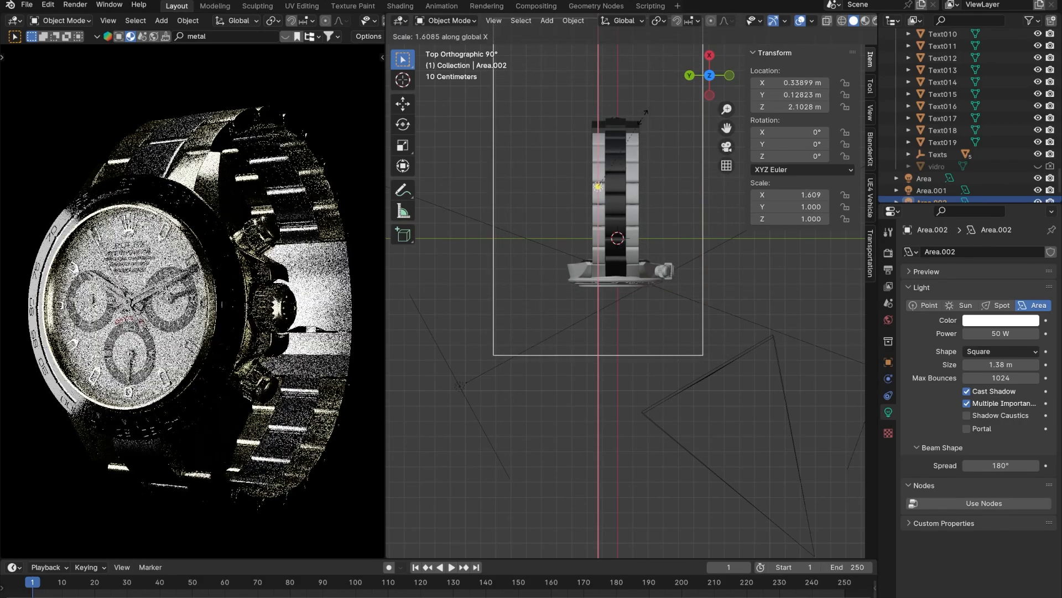
{"action": "key", "text": "x"}
{"action": "key", "text": "x"}
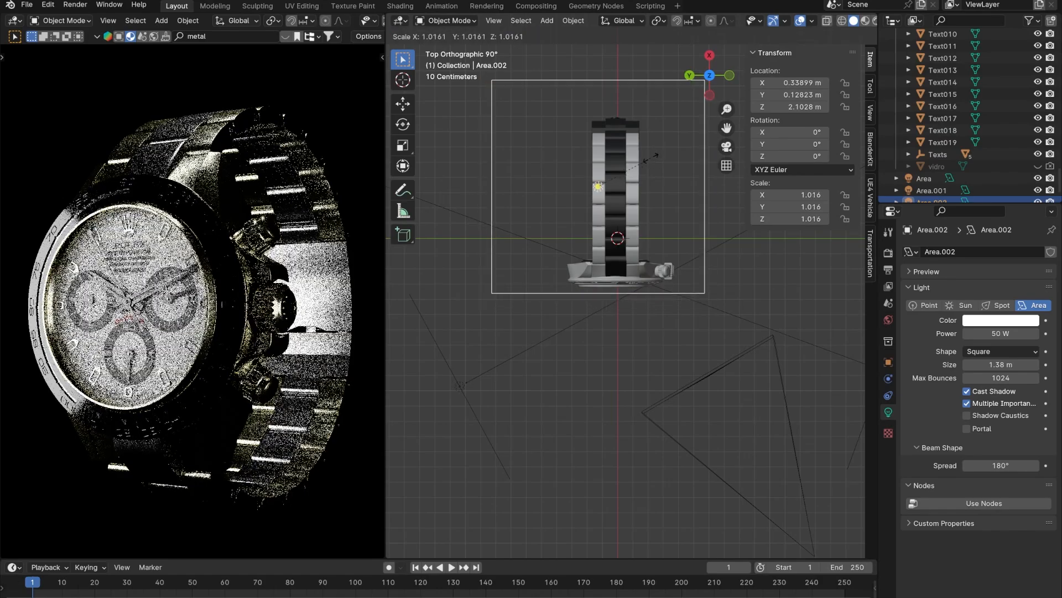
{"action": "key", "text": "Escape"}
- Center the overhead area light over the watch at about X 0.29 m, Y 0.03 m
{"action": "key", "text": "g"}
{"action": "left_click", "coordinate": [663, 173]}
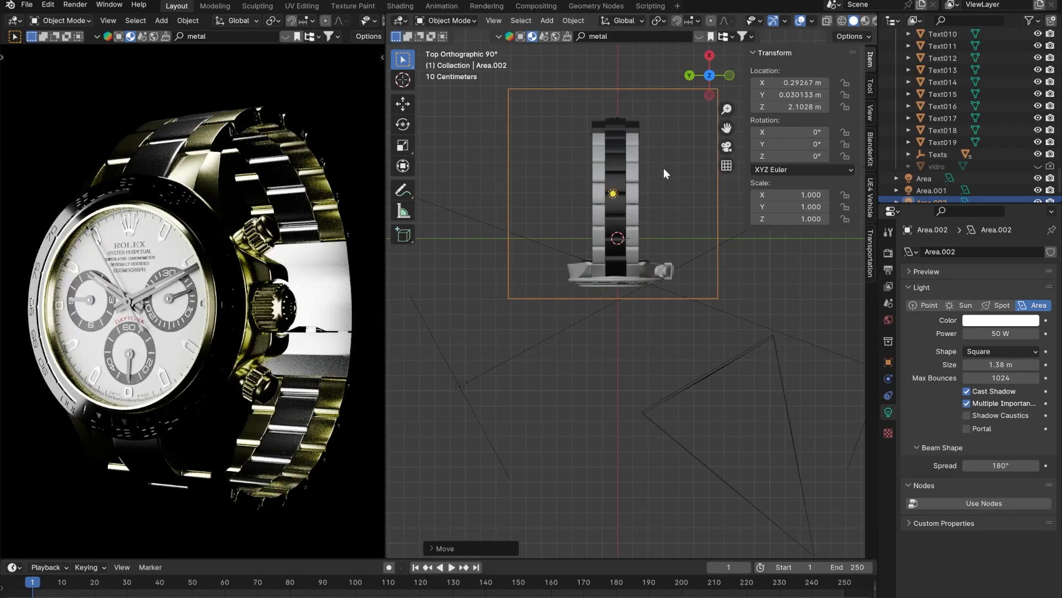
{"action": "middle_click_drag", "start_coordinate": [582, 259], "coordinate": [643, 234]}
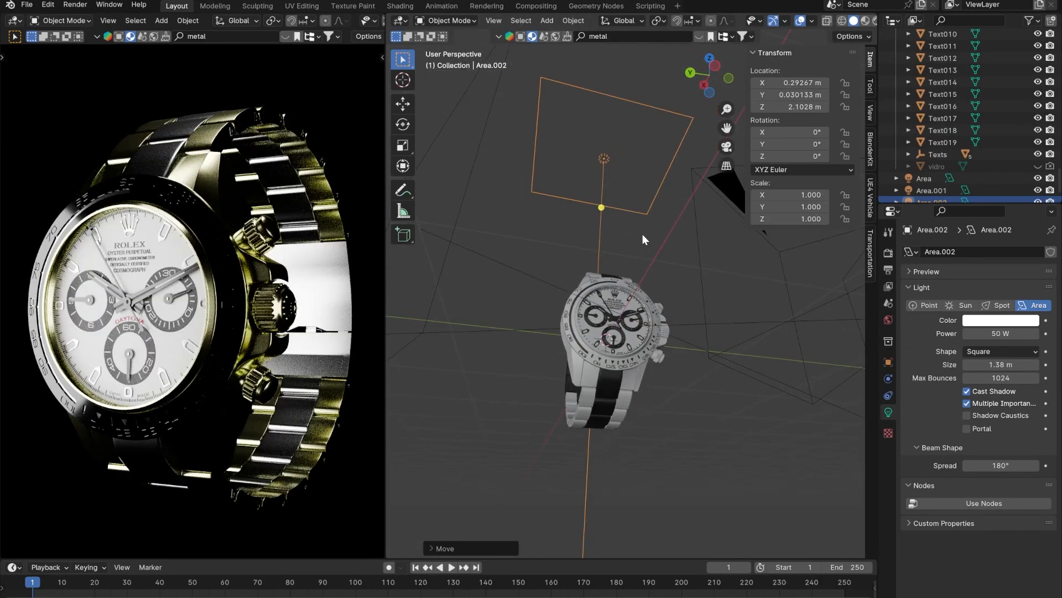
- Duplicate the overhead area light in the back view and place the copy below the watch at about Z -1.72 m
{"action": "middle_click_drag", "start_coordinate": [540, 328], "coordinate": [641, 320], "text": "alt"}
{"action": "scroll", "coordinate": [658, 339], "scroll_direction": "down", "scroll_amount": 2}
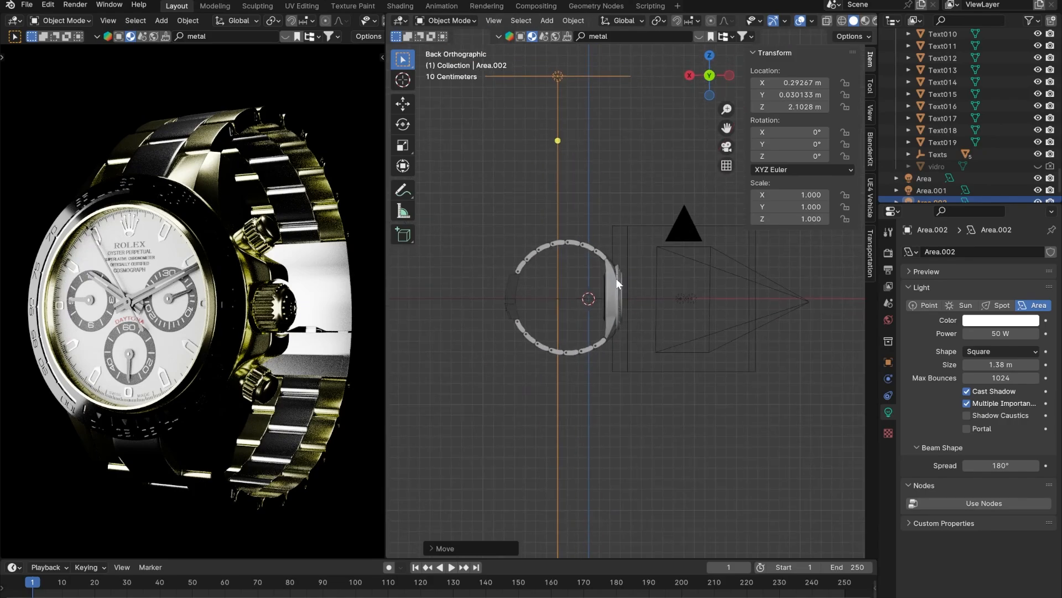
{"action": "scroll", "coordinate": [616, 278], "scroll_direction": "down", "scroll_amount": 2}
{"action": "key", "text": "shift+d"}
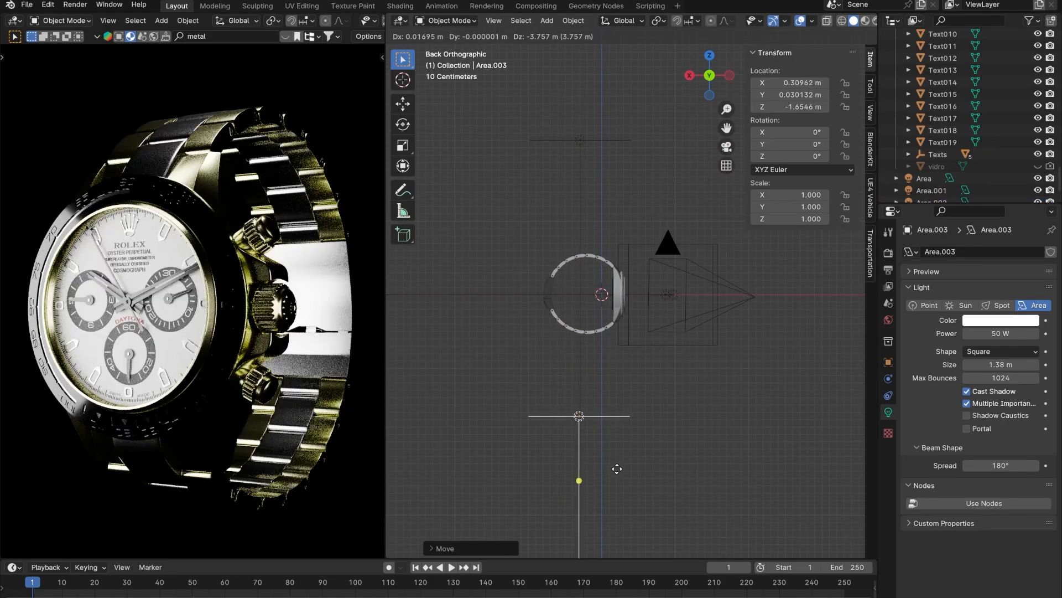
{"action": "left_click", "coordinate": [620, 479]}
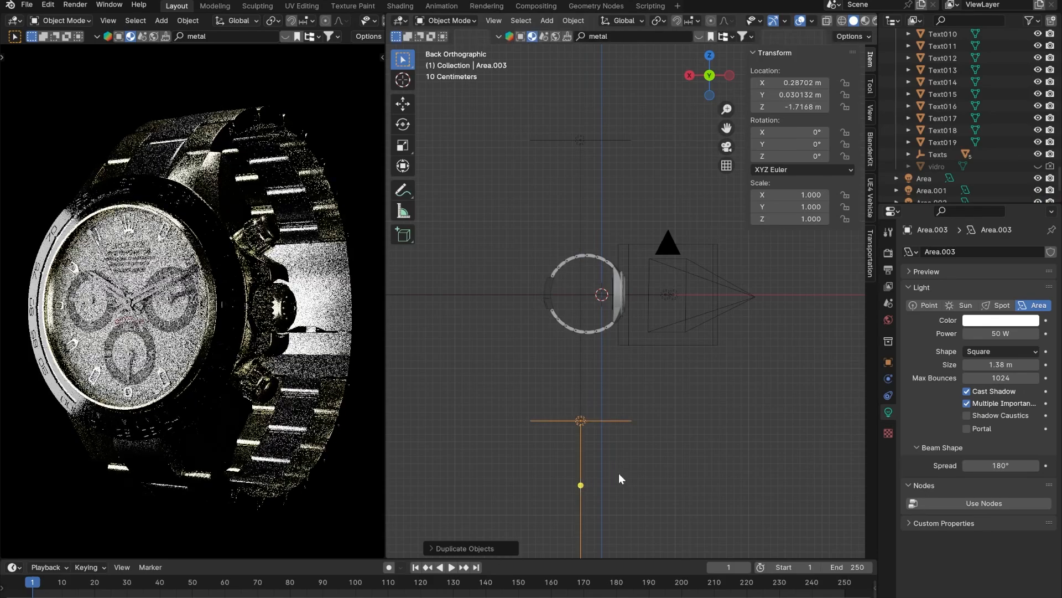
- Rotate the lower area light 180° to face up at the watch and move it to about X 0.06 m, Z -1.83 m
{"action": "key", "text": "r"}
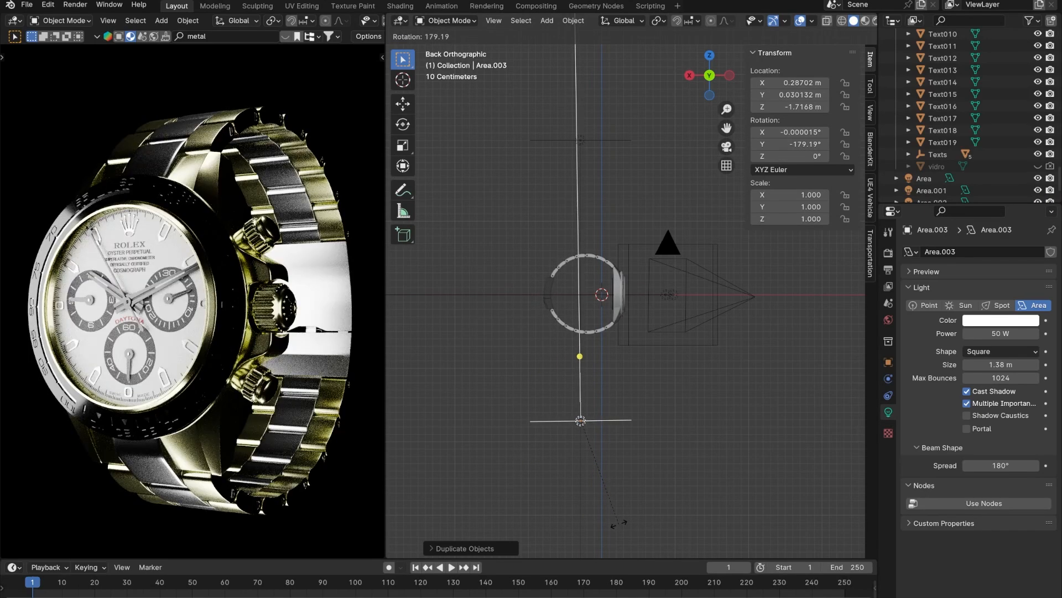
{"action": "left_click", "coordinate": [618, 522]}
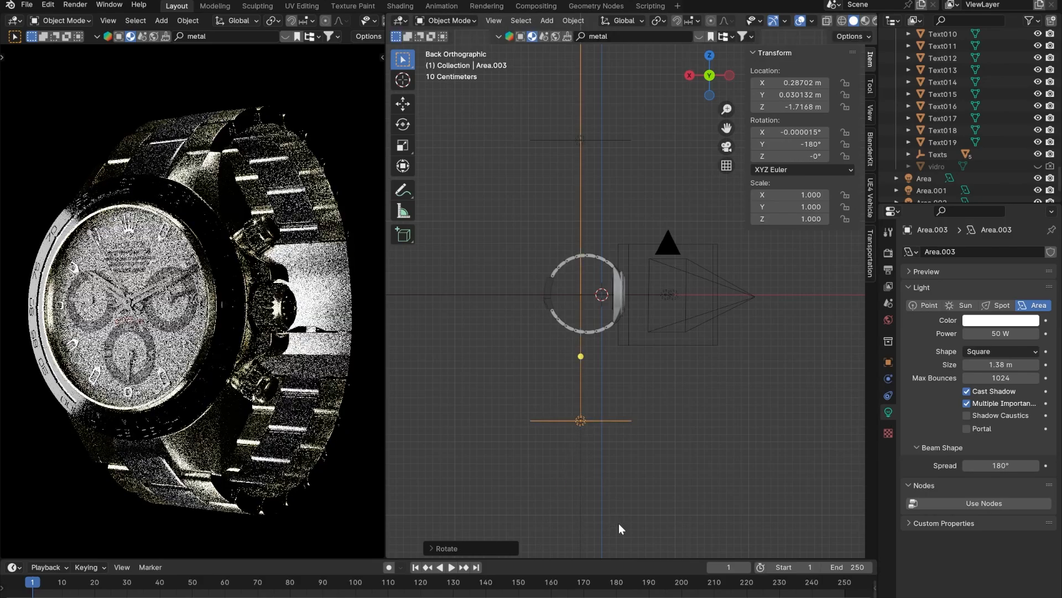
{"action": "key", "text": "g"}
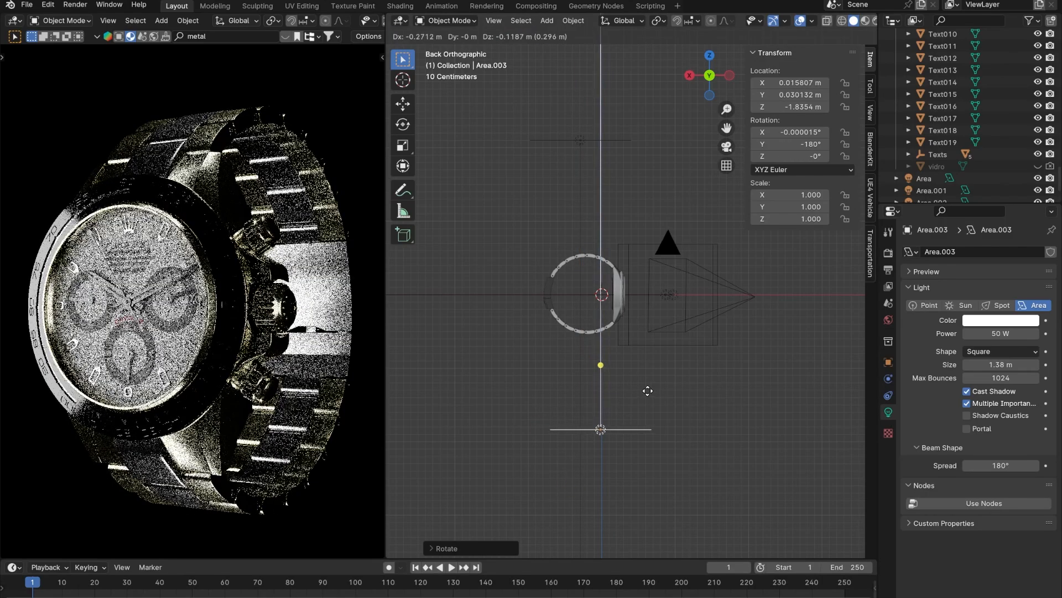
{"action": "left_click", "coordinate": [645, 390]}
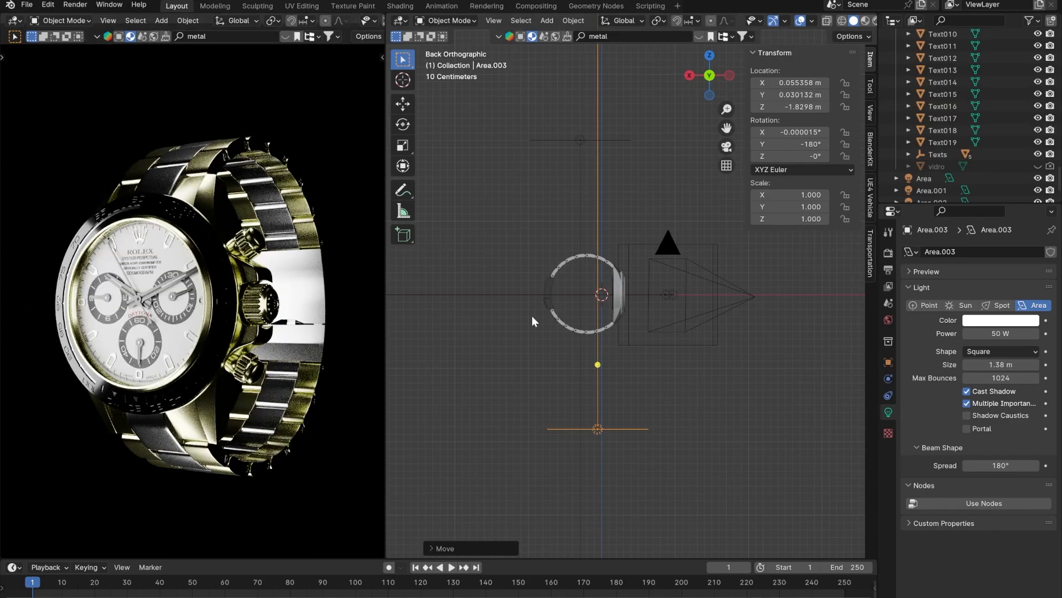
- Move the side area light named Area closer to the watch in the top view, to about X -0.84 m, Y -0.73 m
{"action": "mouse_move", "coordinate": [624, 335]}
{"action": "middle_mouse_down"}
{"action": "mouse_move", "coordinate": [646, 333]}
{"action": "mouse_move", "coordinate": [588, 384]}
{"action": "mouse_move", "coordinate": [639, 291]}
{"action": "mouse_move", "coordinate": [637, 347]}
{"action": "middle_mouse_up"}
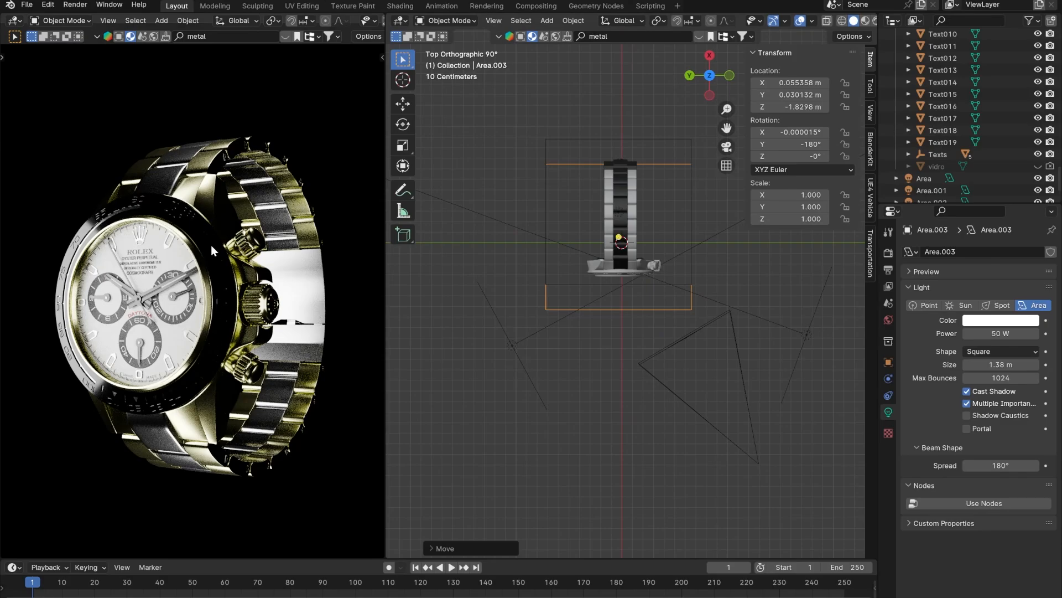
{"action": "left_click", "coordinate": [806, 334]}
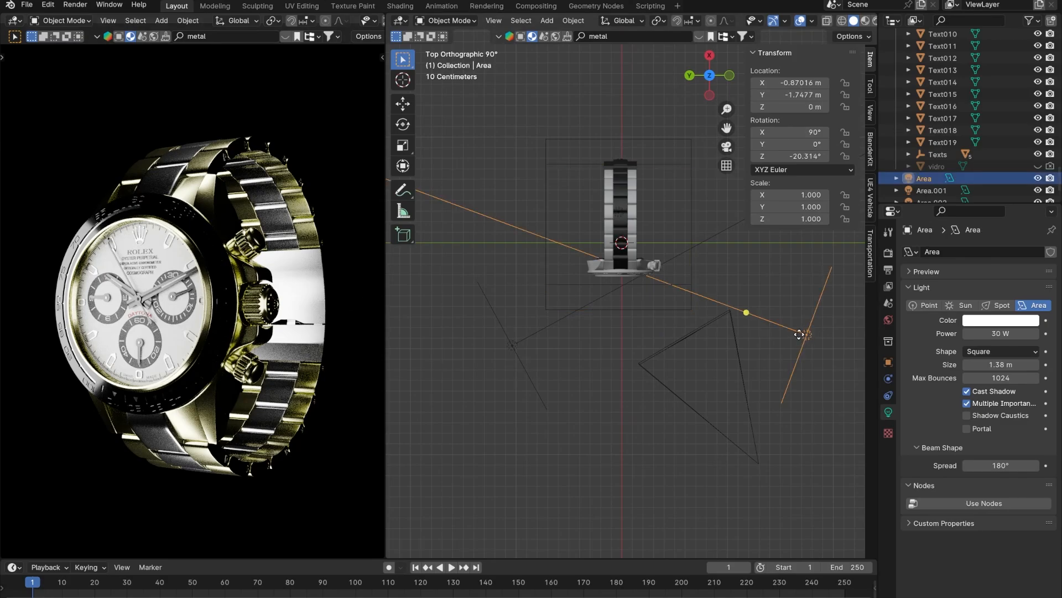
{"action": "left_click_drag", "start_coordinate": [799, 334], "coordinate": [695, 332]}
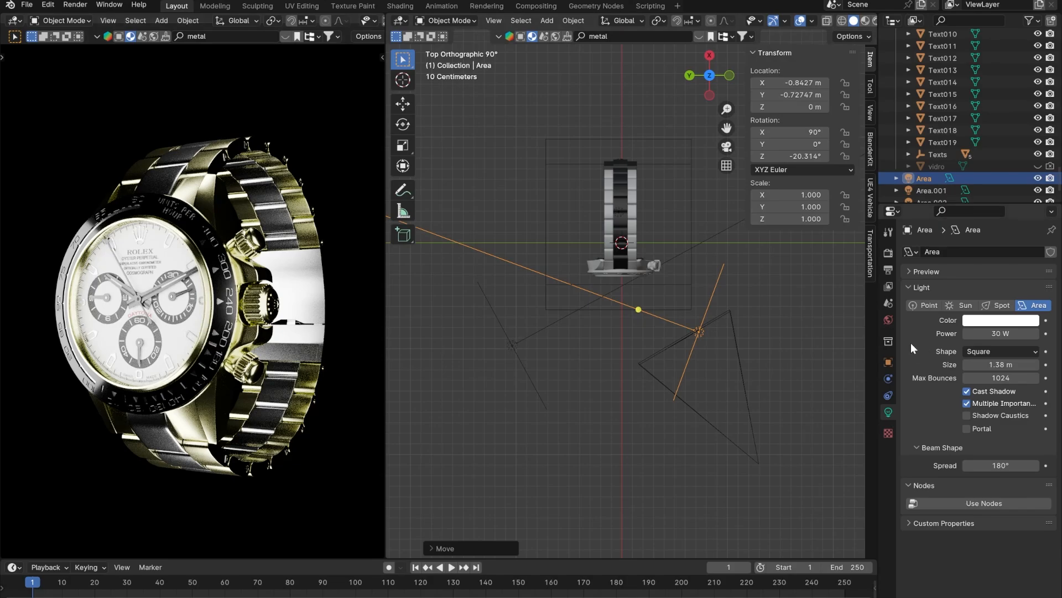
- Compare the High Contrast and Medium High Contrast looks in the render color management, settle on Medium High Contrast, and deselect the light
{"action": "left_click", "coordinate": [888, 252]}
{"action": "scroll", "coordinate": [928, 556], "scroll_direction": "down", "scroll_amount": 10}
{"action": "left_click", "coordinate": [995, 520]}
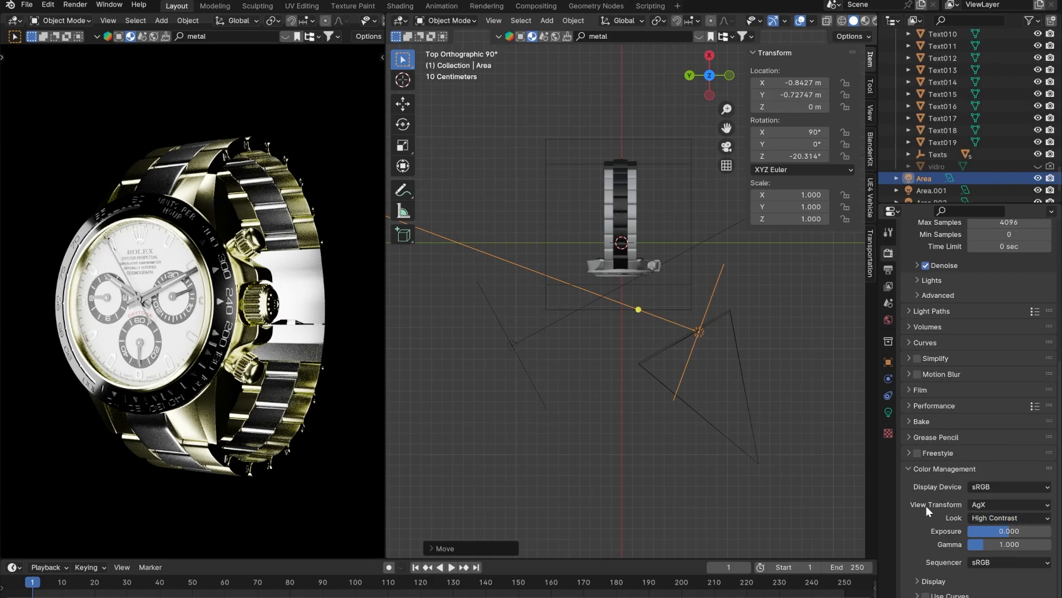
{"action": "left_click", "coordinate": [993, 519]}
{"action": "left_click", "coordinate": [975, 452]}
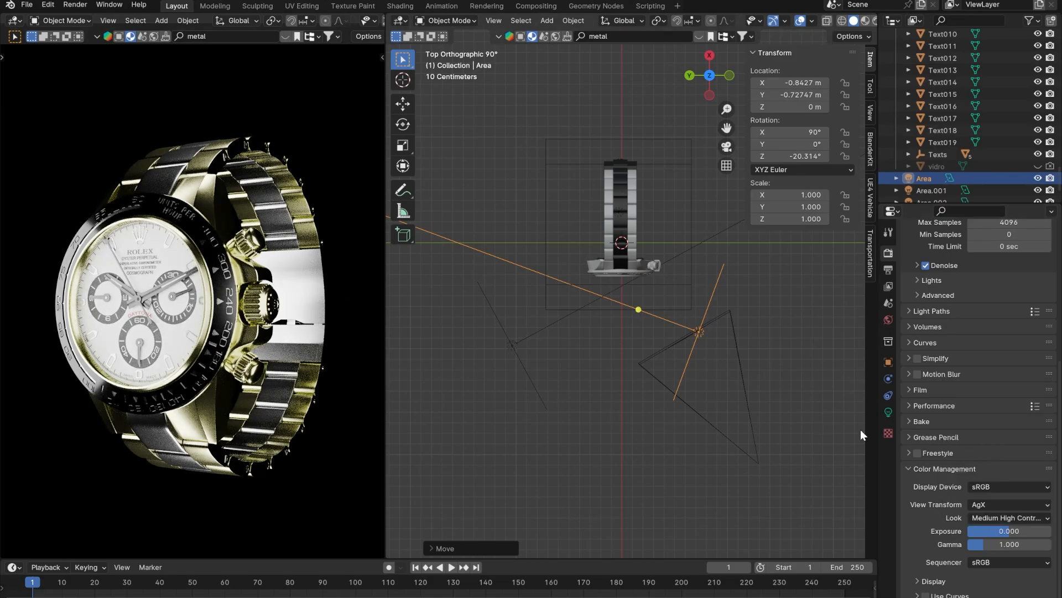
{"action": "left_click", "coordinate": [996, 517]}
{"action": "left_click", "coordinate": [984, 441]}
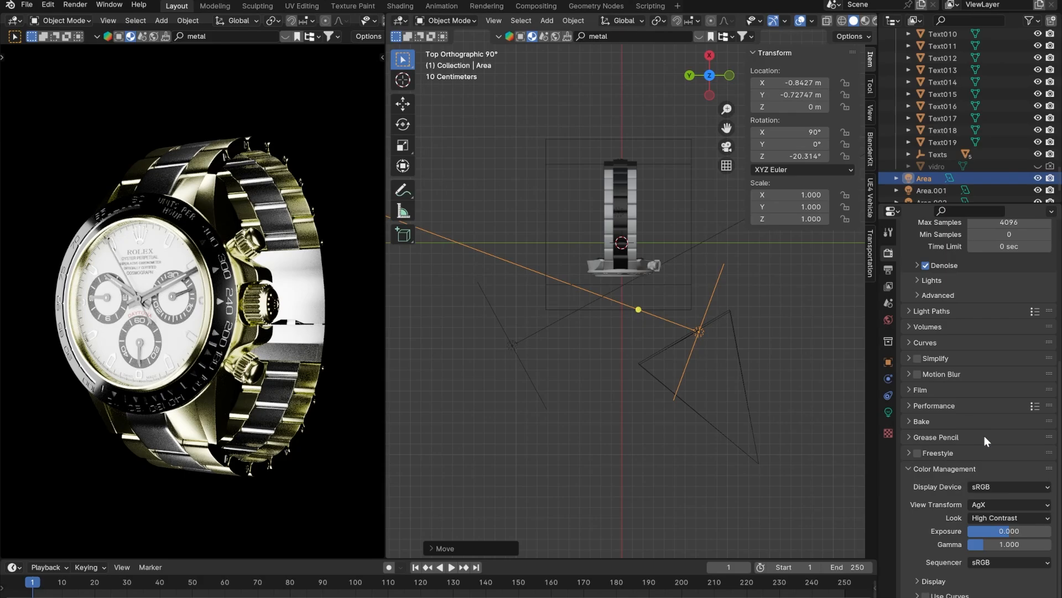
{"action": "left_click", "coordinate": [996, 517]}
{"action": "left_click", "coordinate": [977, 452]}
{"action": "left_click", "coordinate": [500, 422]}
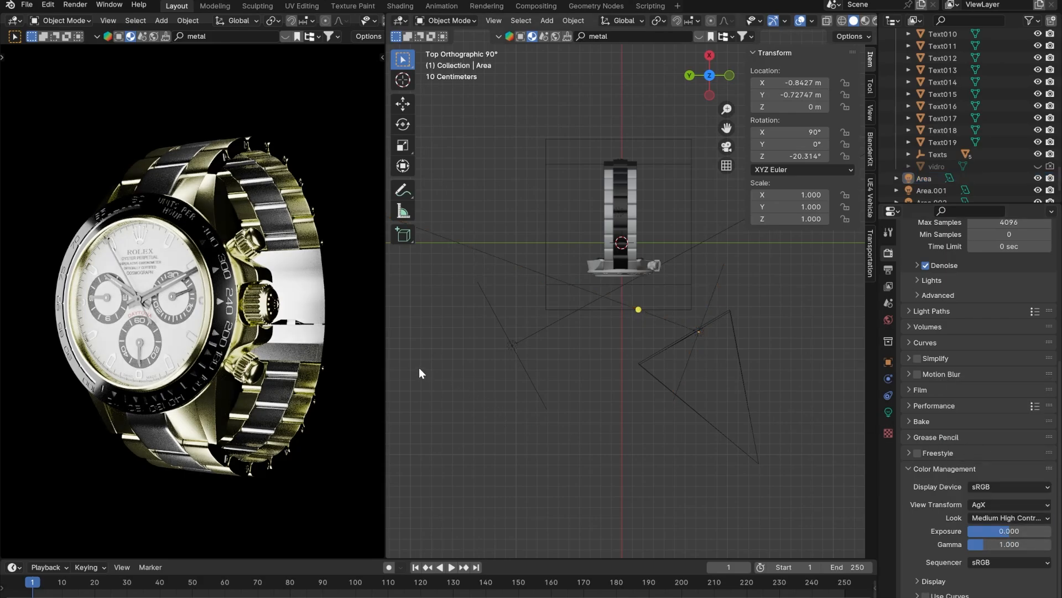
- Select the lower bracelet section Cylinder023 and show its material slots
{"action": "left_click", "coordinate": [287, 392]}
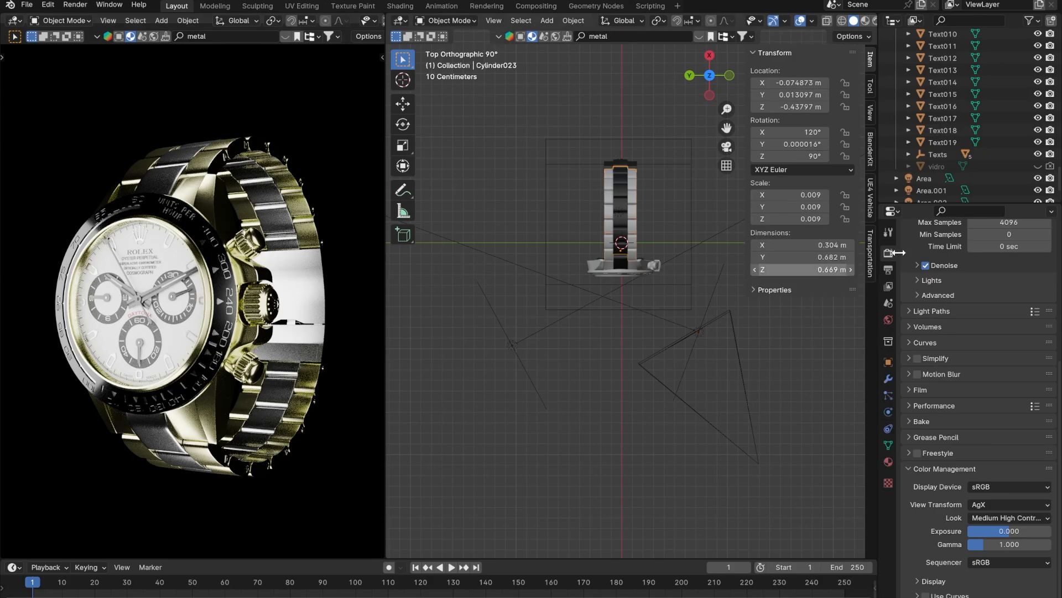
{"action": "left_click", "coordinate": [889, 461]}
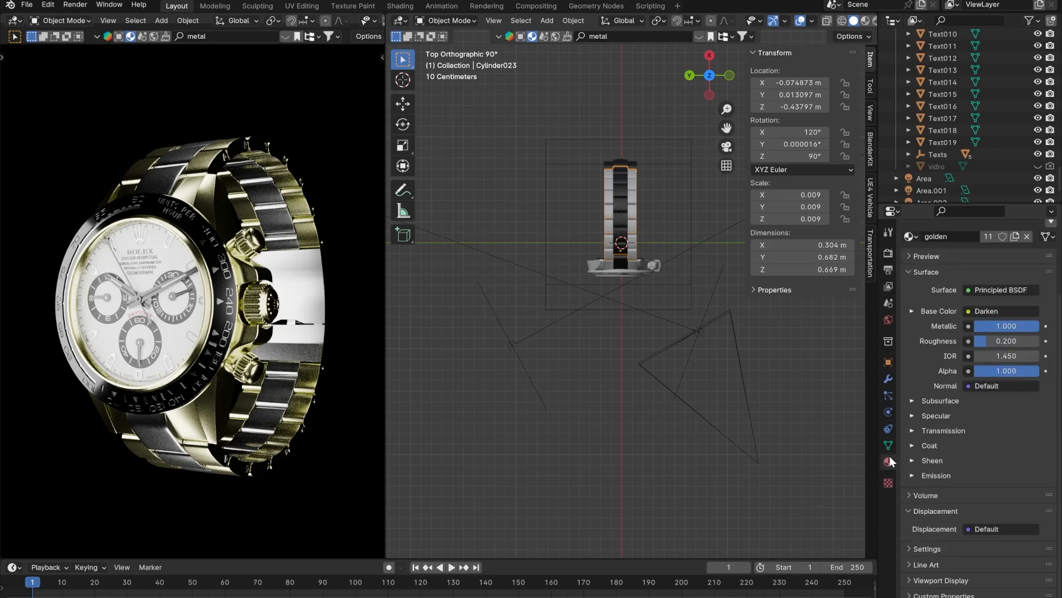
{"action": "scroll", "coordinate": [968, 324], "scroll_direction": "up", "scroll_amount": 4}
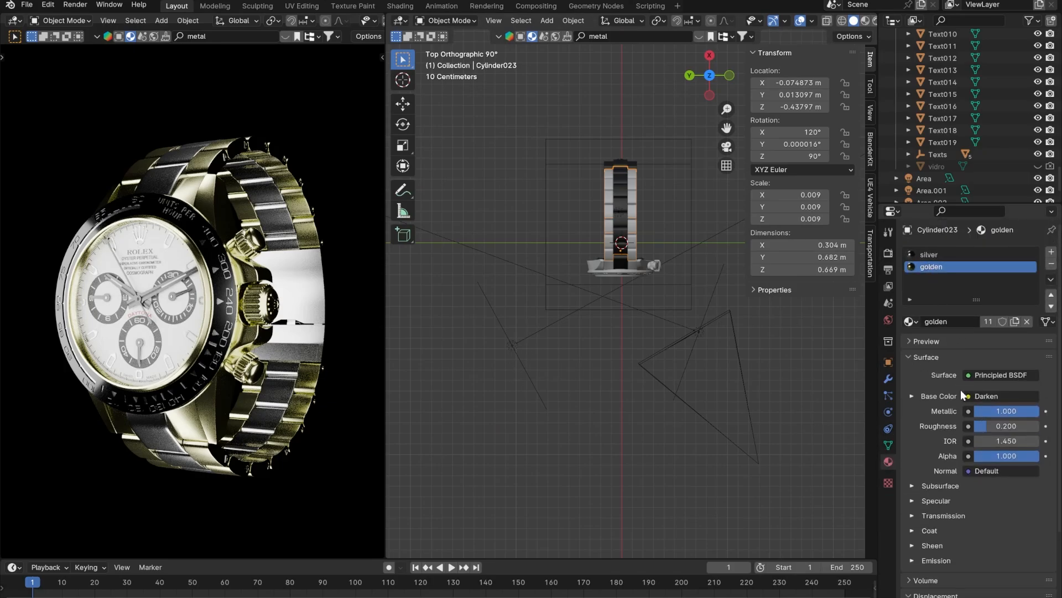
- Try the silver material in the lower bracelet section's golden slot and undo the assignment
{"action": "left_click", "coordinate": [914, 322]}
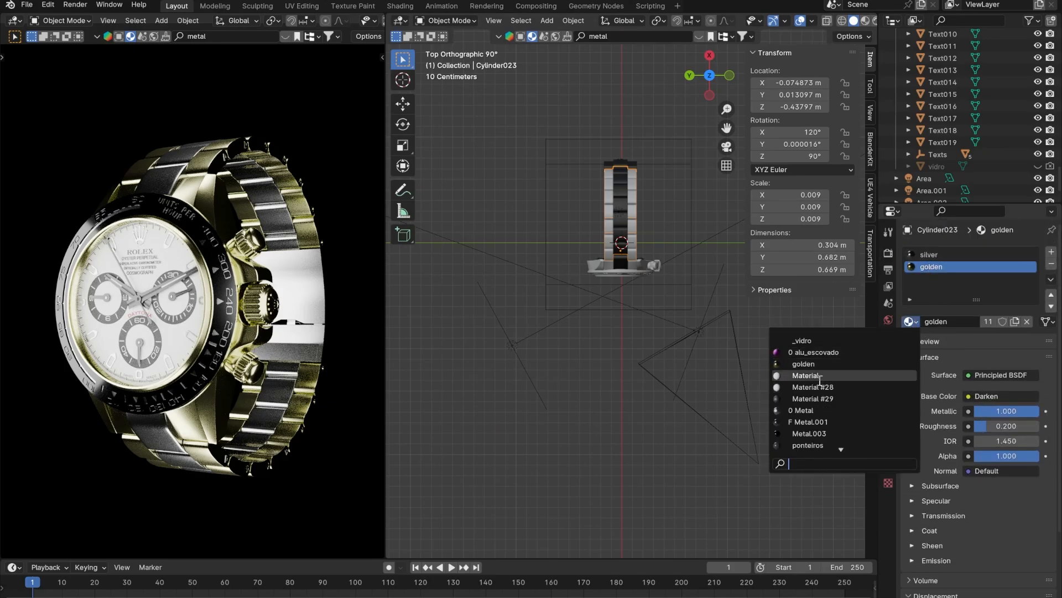
{"action": "left_click", "coordinate": [801, 434]}
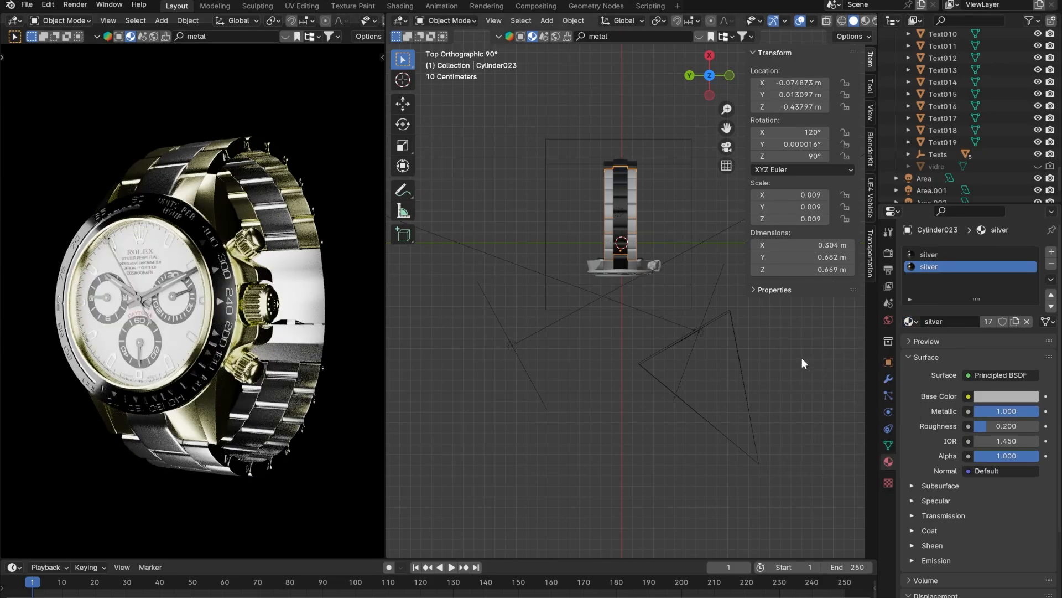
{"action": "key", "text": "ctrl+z"}
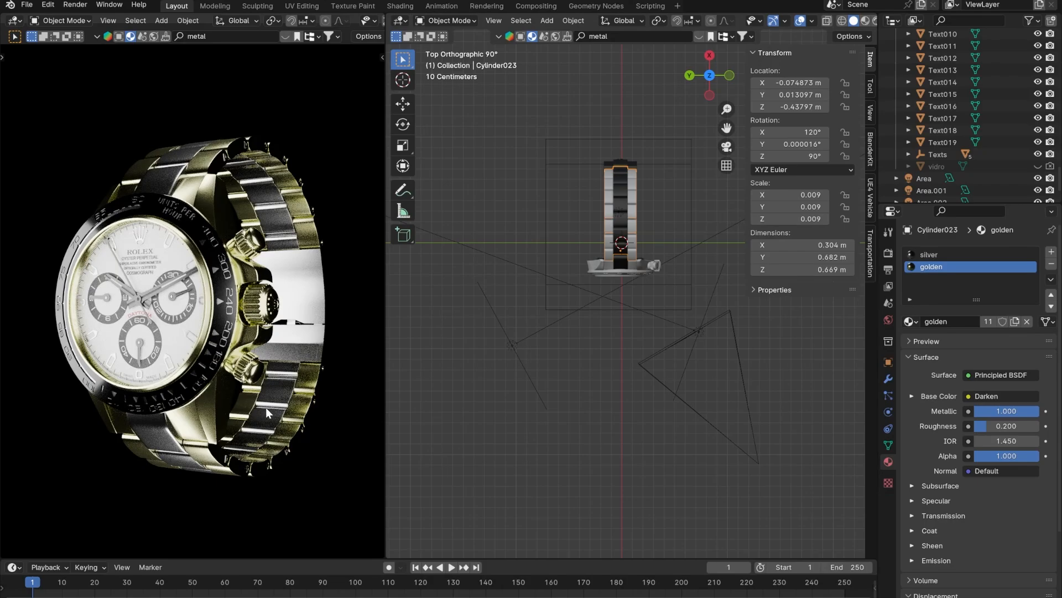
- Replace the silver material in the lower bracelet section's first slot with golden
{"action": "left_click", "coordinate": [934, 255]}
{"action": "left_click", "coordinate": [911, 321]}
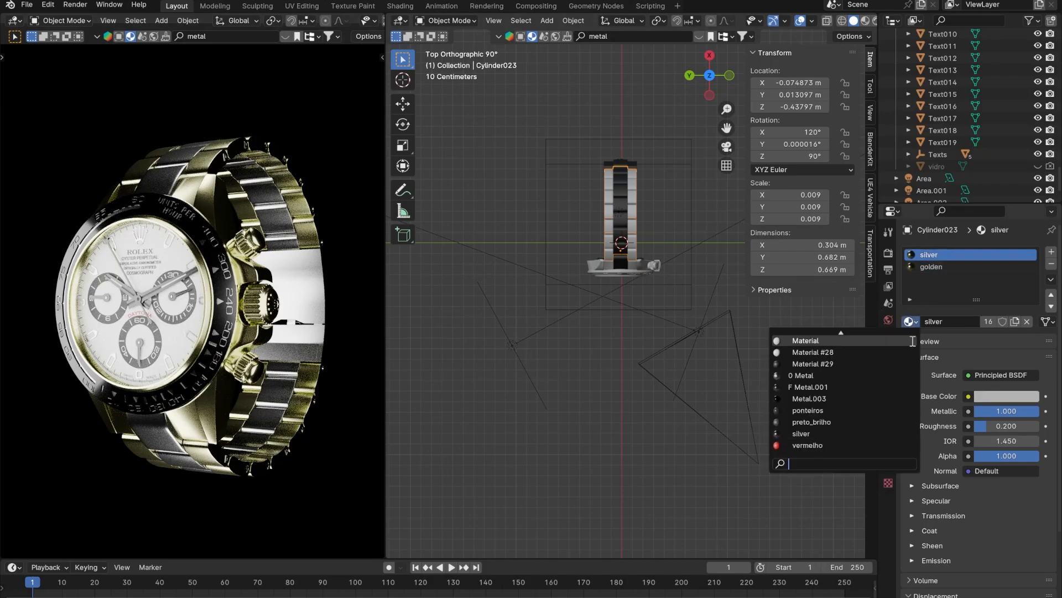
{"action": "scroll", "coordinate": [807, 376], "scroll_direction": "up", "scroll_amount": 1}
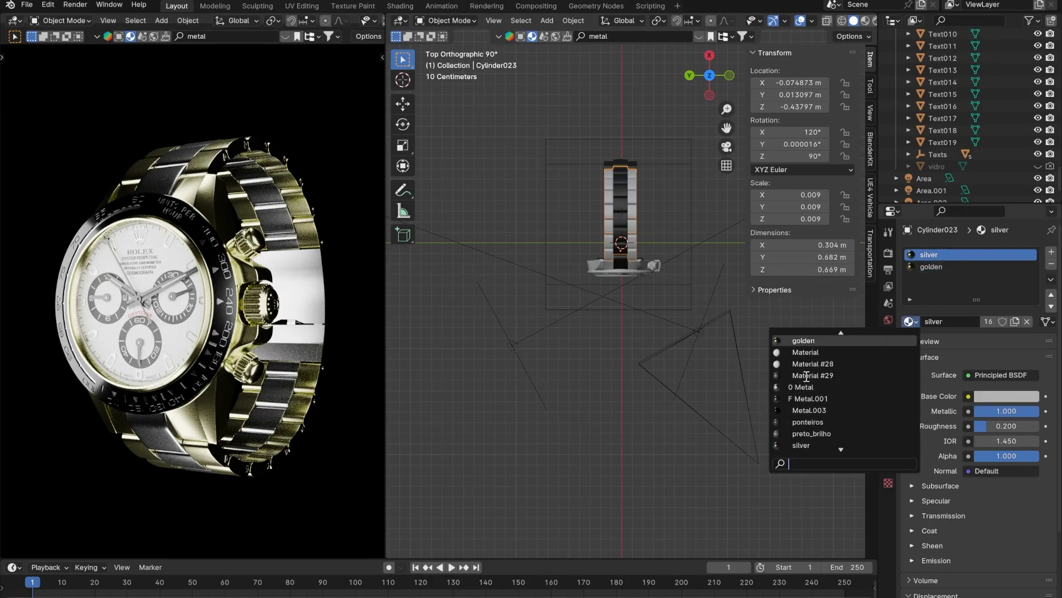
{"action": "scroll", "coordinate": [806, 376], "scroll_direction": "down", "scroll_amount": 1}
{"action": "scroll", "coordinate": [805, 366], "scroll_direction": "up", "scroll_amount": 3}
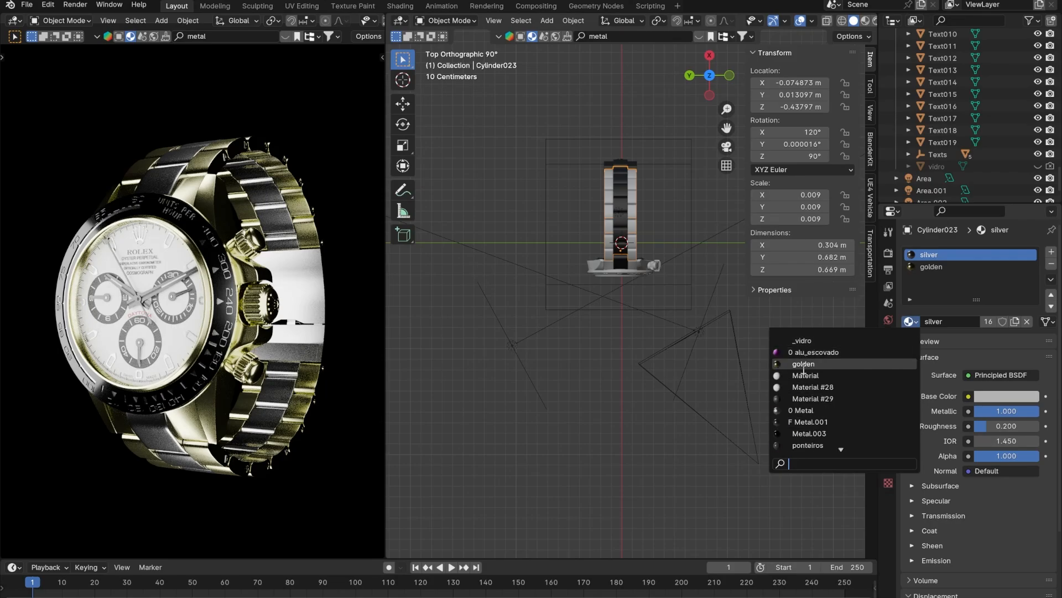
{"action": "left_click", "coordinate": [805, 365]}
- Assign the golden material to the silver center link just below the watch case
{"action": "left_click", "coordinate": [166, 445]}
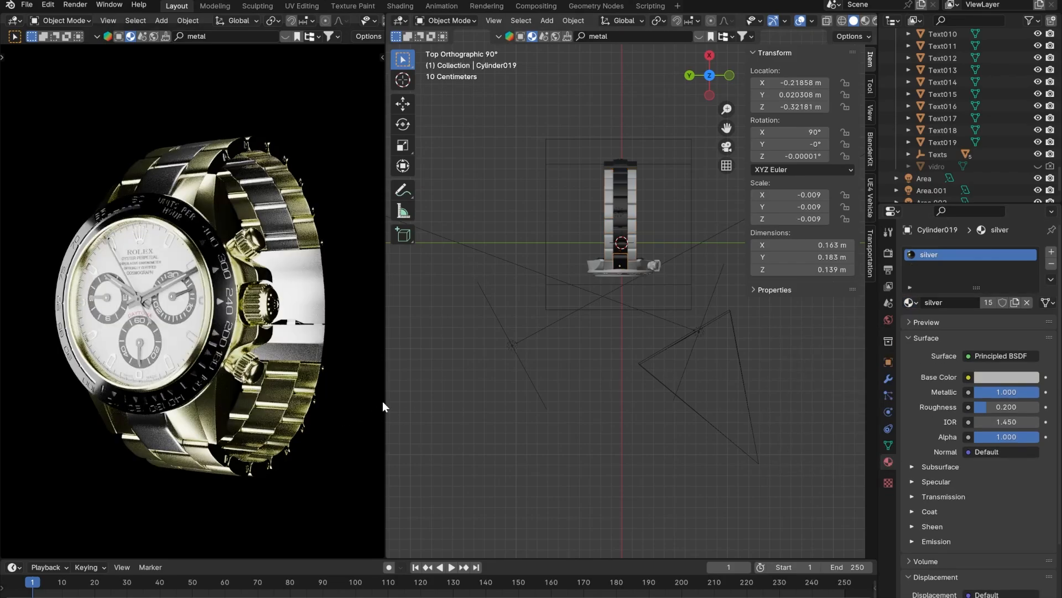
{"action": "left_click", "coordinate": [909, 302]}
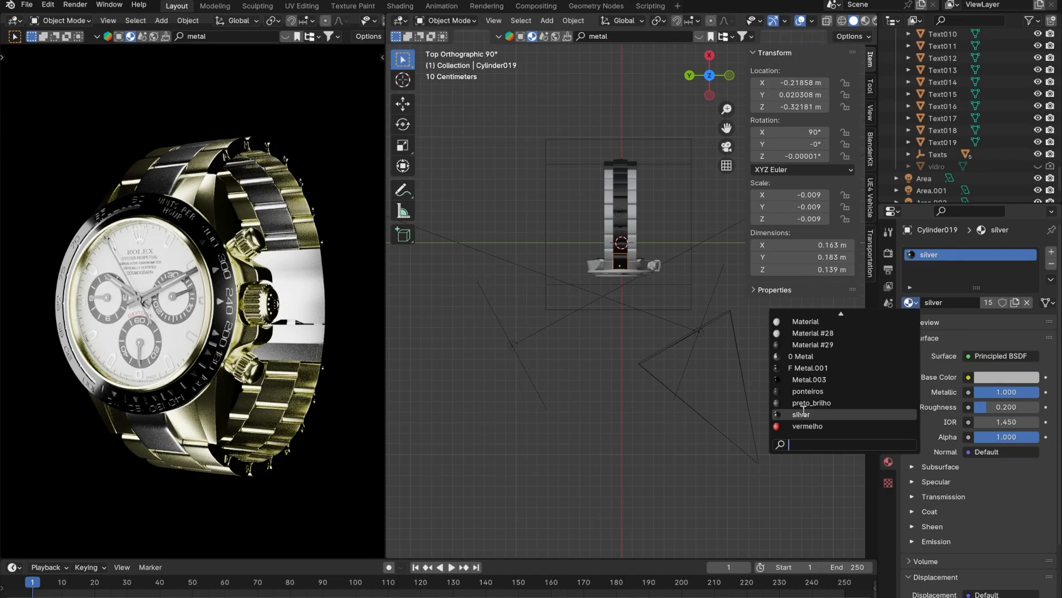
{"action": "scroll", "coordinate": [811, 345], "scroll_direction": "up", "scroll_amount": 3}
{"action": "left_click", "coordinate": [805, 341]}
- Assign the golden material to the silver center link just above the watch case
{"action": "left_click", "coordinate": [160, 180]}
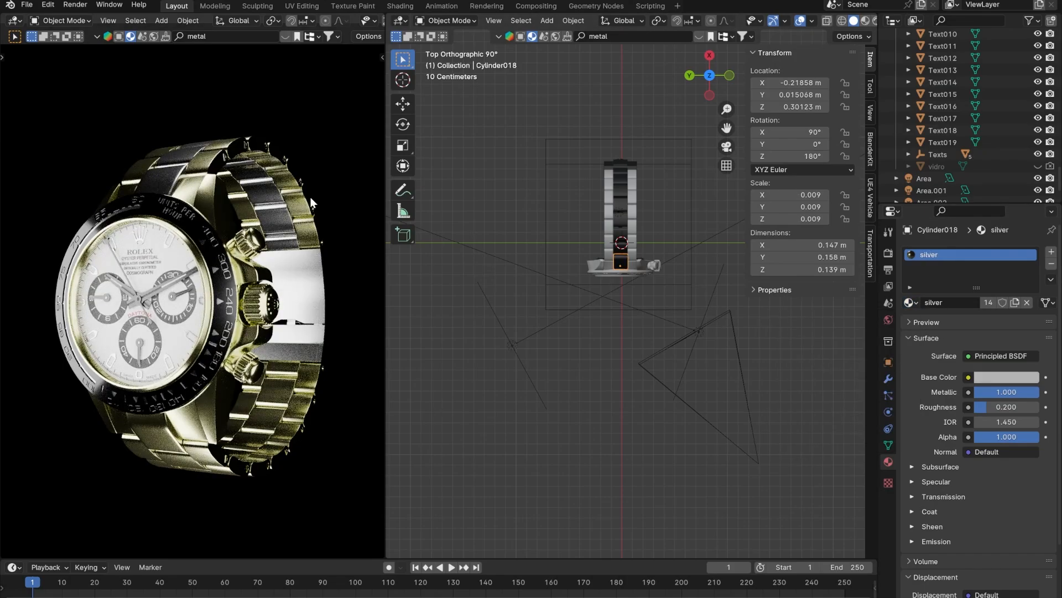
{"action": "left_click", "coordinate": [909, 302]}
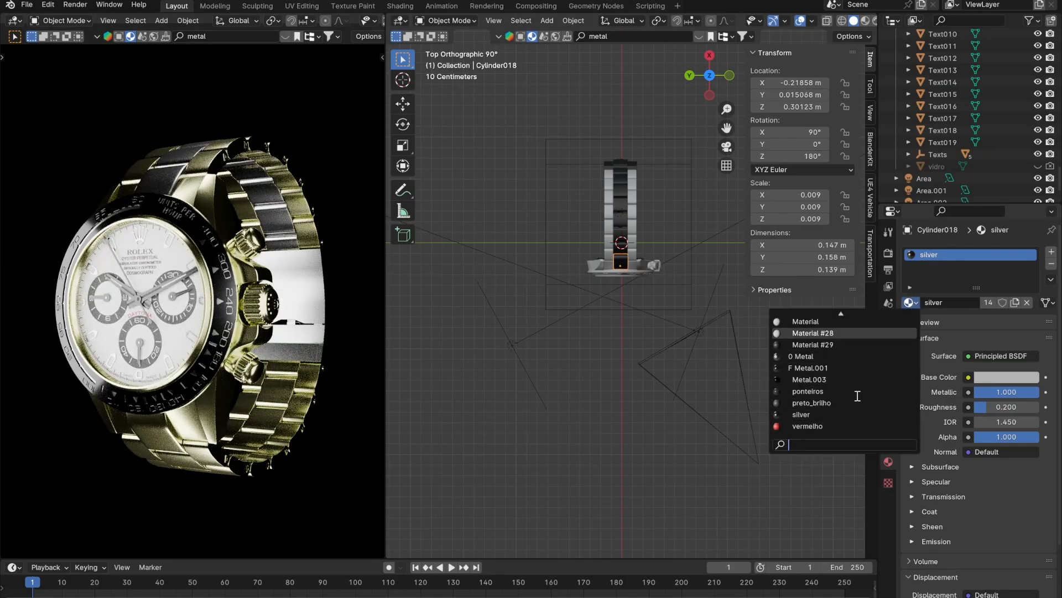
{"action": "scroll", "coordinate": [856, 398], "scroll_direction": "up", "scroll_amount": 3}
{"action": "left_click", "coordinate": [811, 345]}
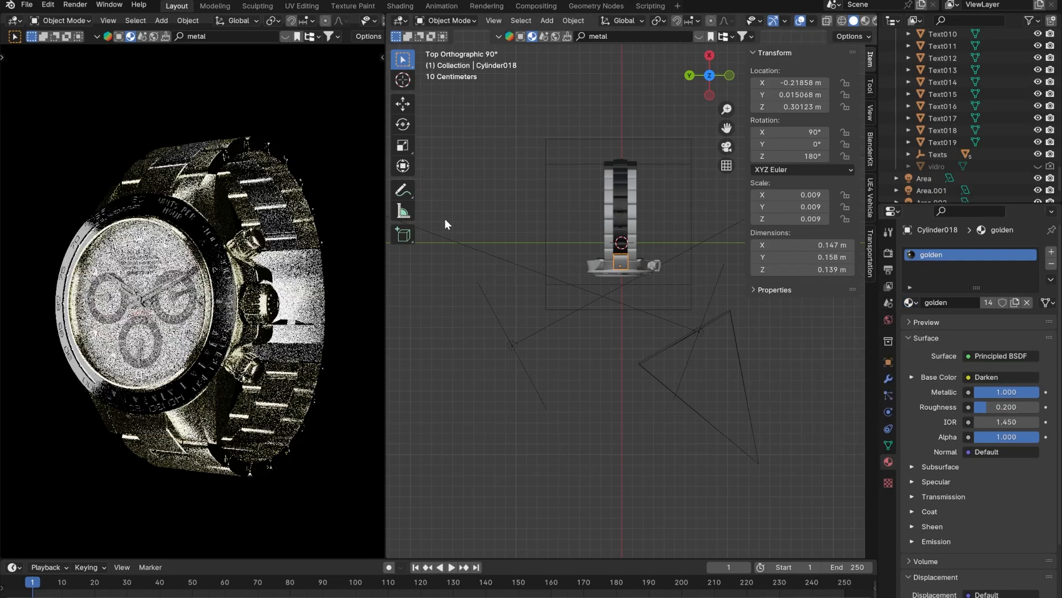
- Replace the silver material in the first slot of the upper bracelet section Cylinder022 with golden
{"action": "left_click", "coordinate": [265, 183]}
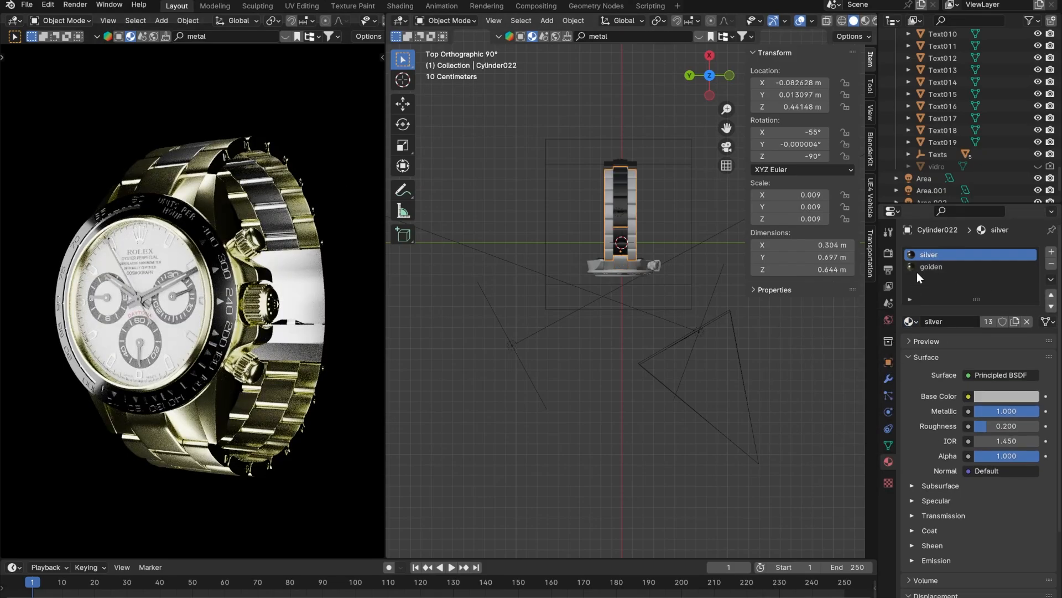
{"action": "left_click", "coordinate": [910, 322]}
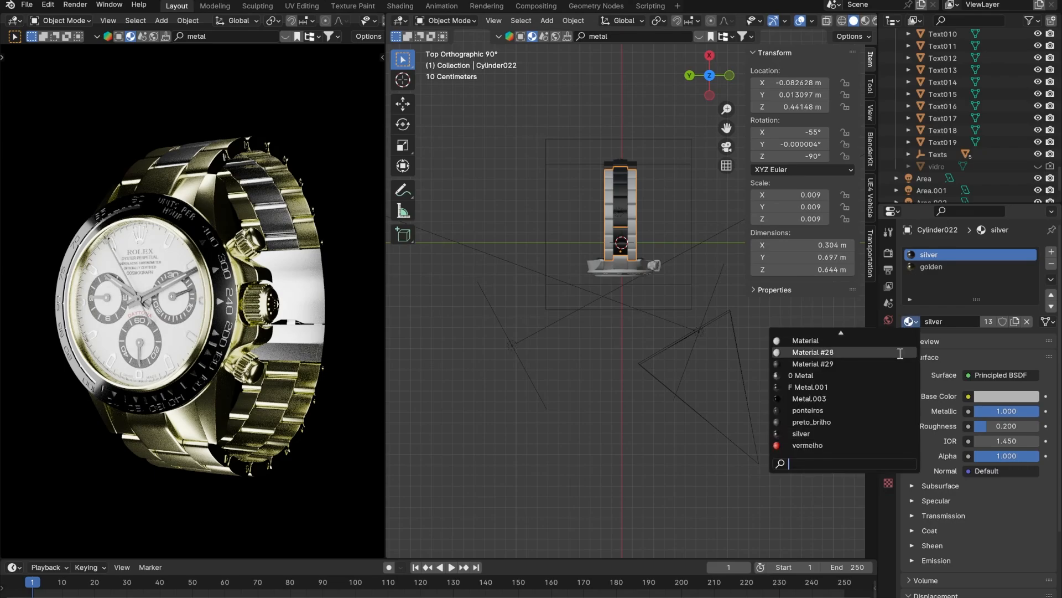
{"action": "scroll", "coordinate": [829, 409], "scroll_direction": "up", "scroll_amount": 3}
{"action": "left_click", "coordinate": [803, 363]}
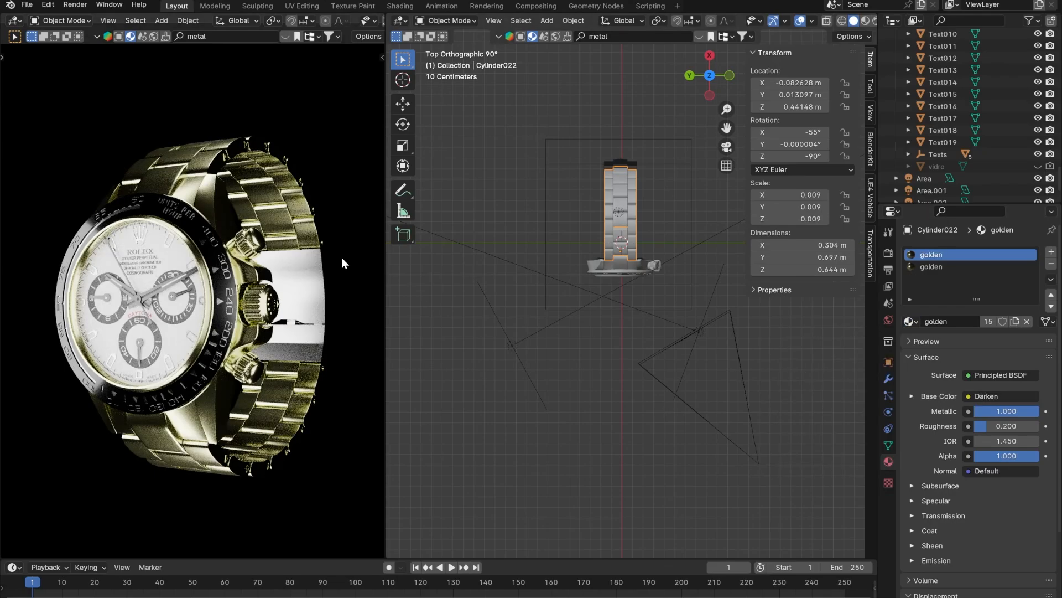
- Assign the golden material to the silver clasp part Box087 at the back of the bracelet
{"action": "left_click", "coordinate": [302, 288]}
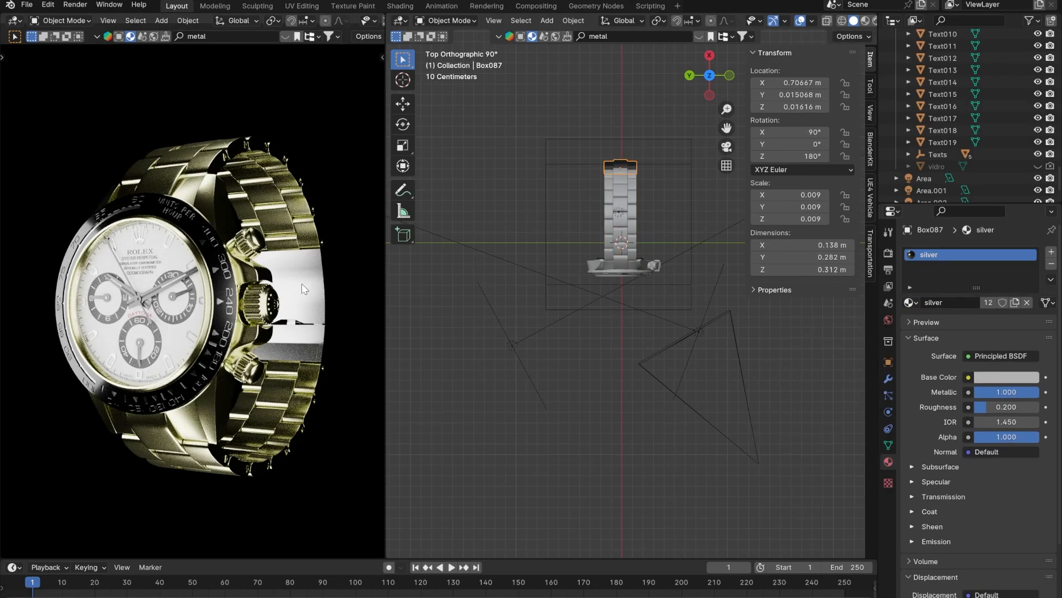
{"action": "left_click", "coordinate": [911, 302]}
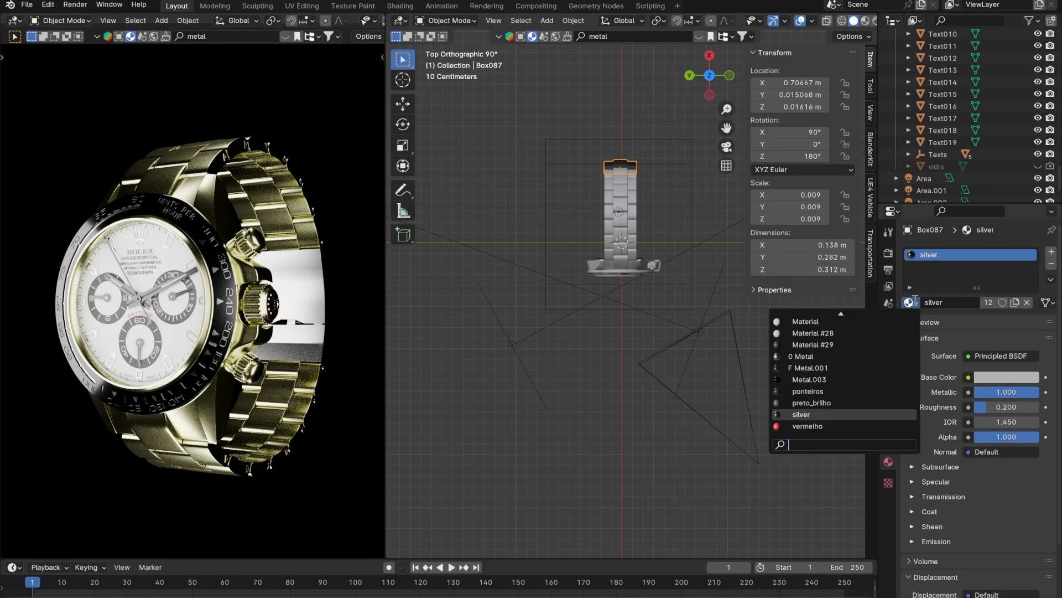
{"action": "scroll", "coordinate": [830, 406], "scroll_direction": "up", "scroll_amount": 4}
{"action": "left_click", "coordinate": [808, 334]}
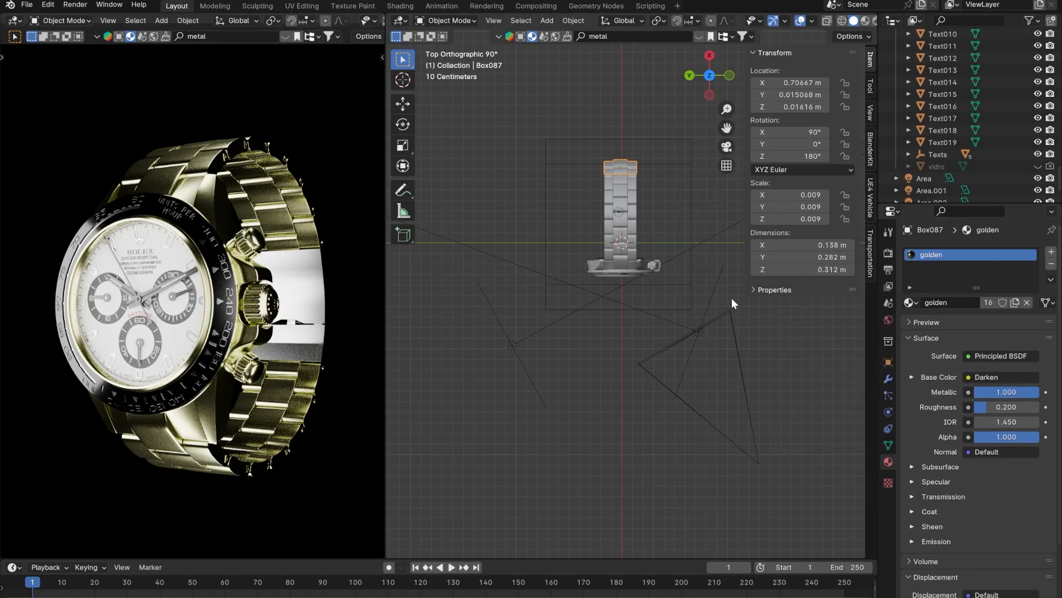
- Assign the golden material to the silver clasp part Object011 at the back of the bracelet
{"action": "left_click", "coordinate": [314, 346]}
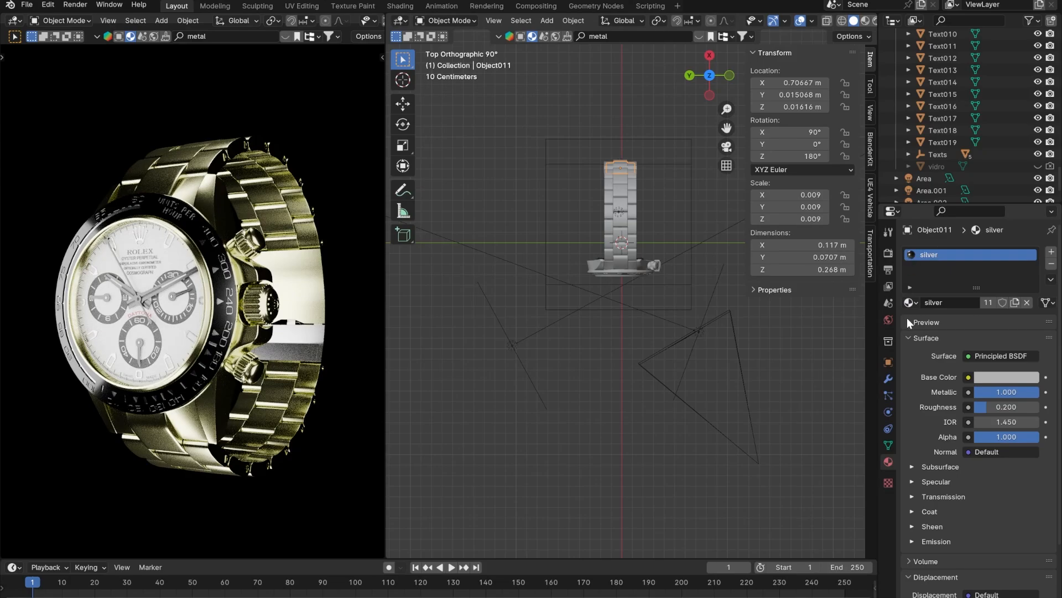
{"action": "left_click", "coordinate": [911, 302]}
{"action": "scroll", "coordinate": [802, 373], "scroll_direction": "up", "scroll_amount": 3}
{"action": "left_click", "coordinate": [808, 340]}
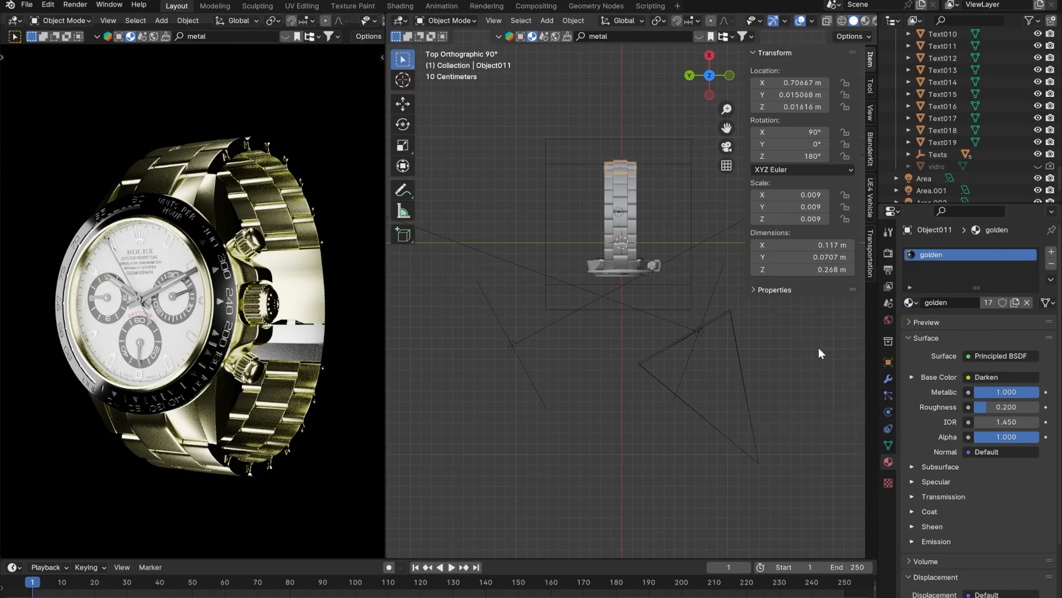
- Assign the golden material to the remaining silver clasp part Object010 and deselect it
{"action": "left_click", "coordinate": [315, 339]}
{"action": "left_click", "coordinate": [910, 302]}
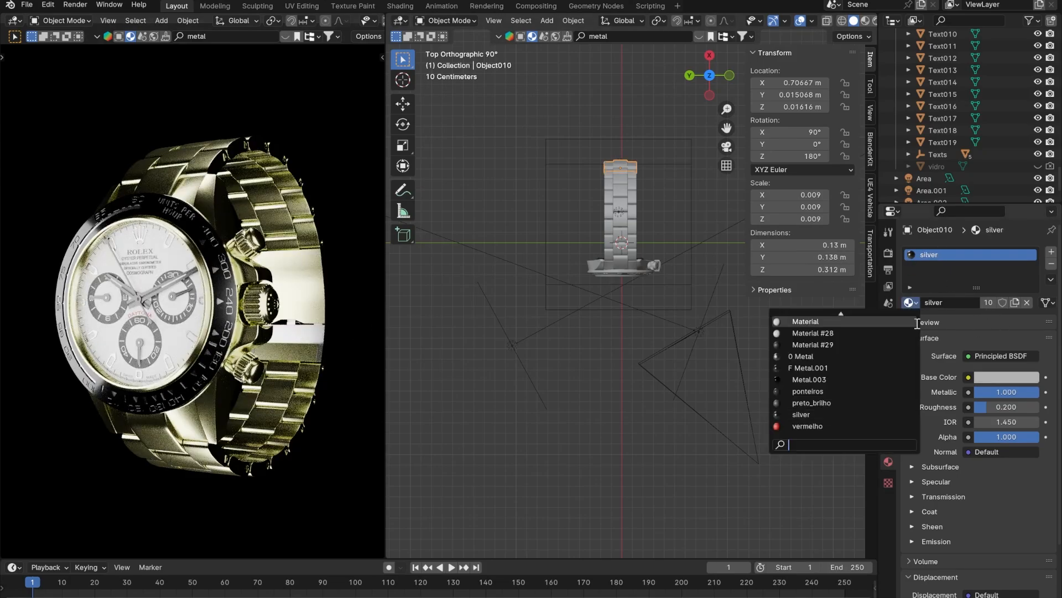
{"action": "scroll", "coordinate": [868, 382], "scroll_direction": "up", "scroll_amount": 3}
{"action": "left_click", "coordinate": [811, 339]}
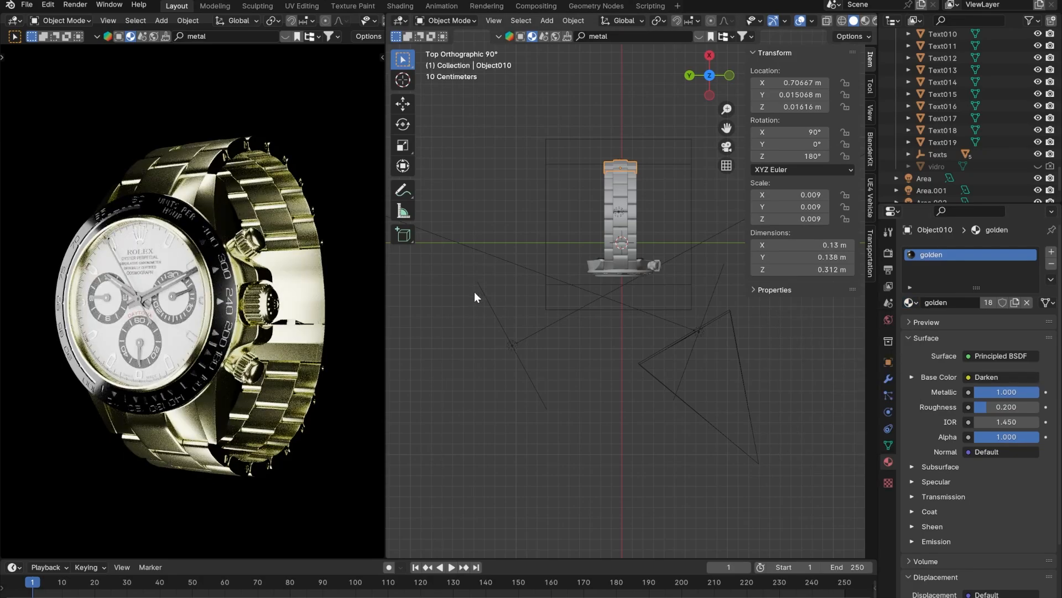
{"action": "left_click", "coordinate": [456, 349]}
- Turn the timeline area into a Shader Editor and enlarge it to reach the golden material's nodes
{"action": "left_click", "coordinate": [13, 566]}
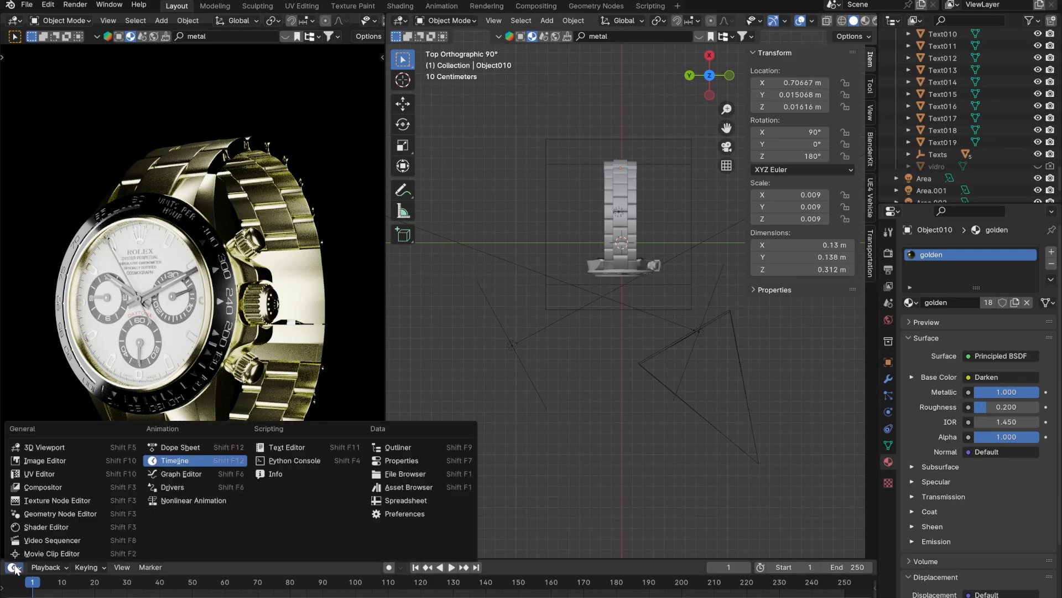
{"action": "left_click", "coordinate": [28, 527]}
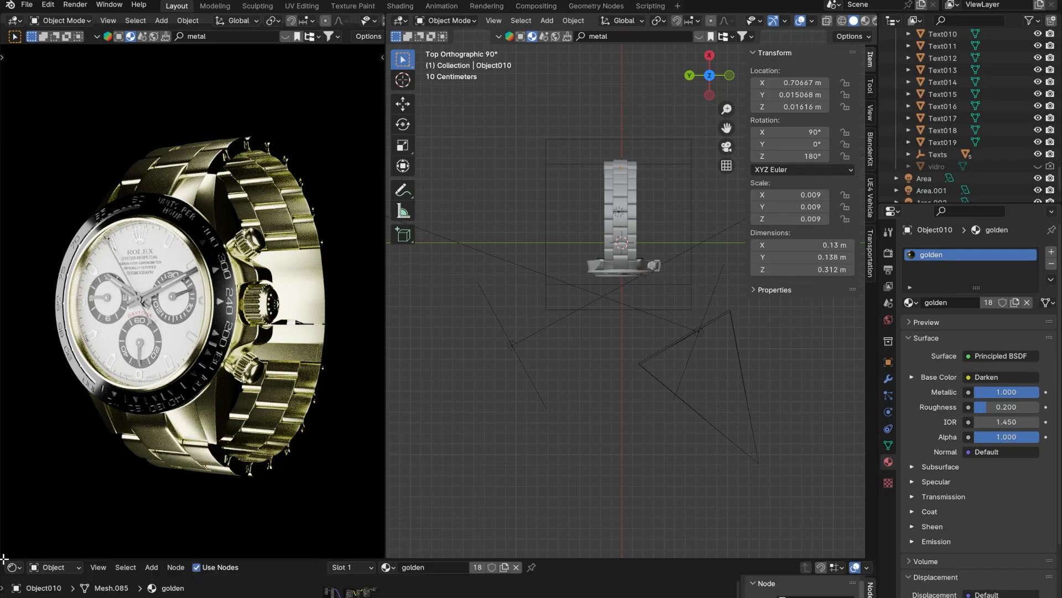
{"action": "left_click_drag", "start_coordinate": [226, 558], "coordinate": [227, 335]}
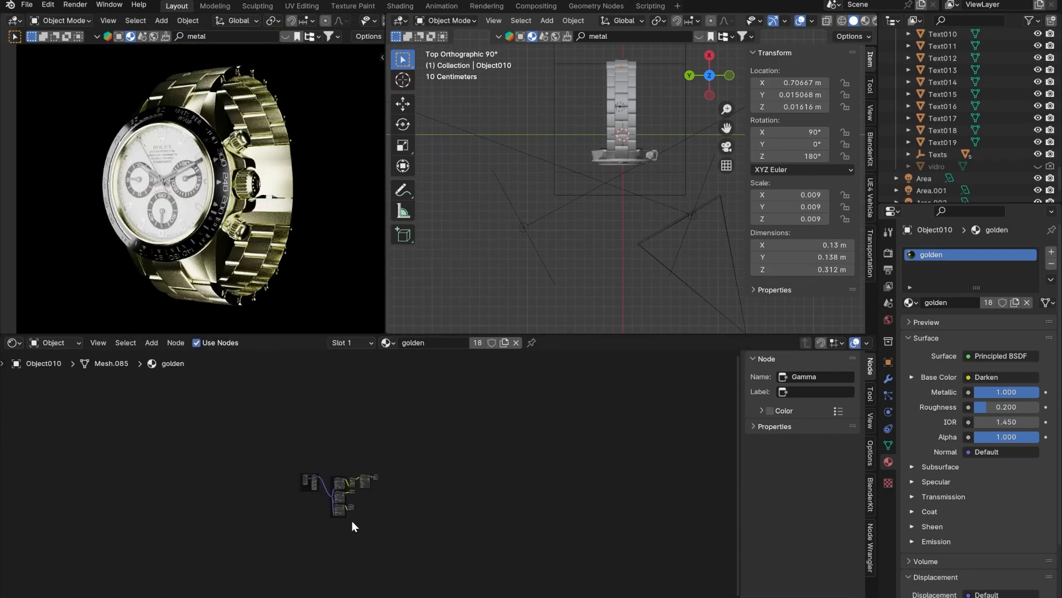
- Shift the B color of the golden material's Darken node to orange with hue 0.070, and collapse the node area
{"action": "scroll", "coordinate": [274, 523], "scroll_direction": "up", "scroll_amount": 5}
{"action": "scroll", "coordinate": [274, 532], "scroll_direction": "up", "scroll_amount": 5}
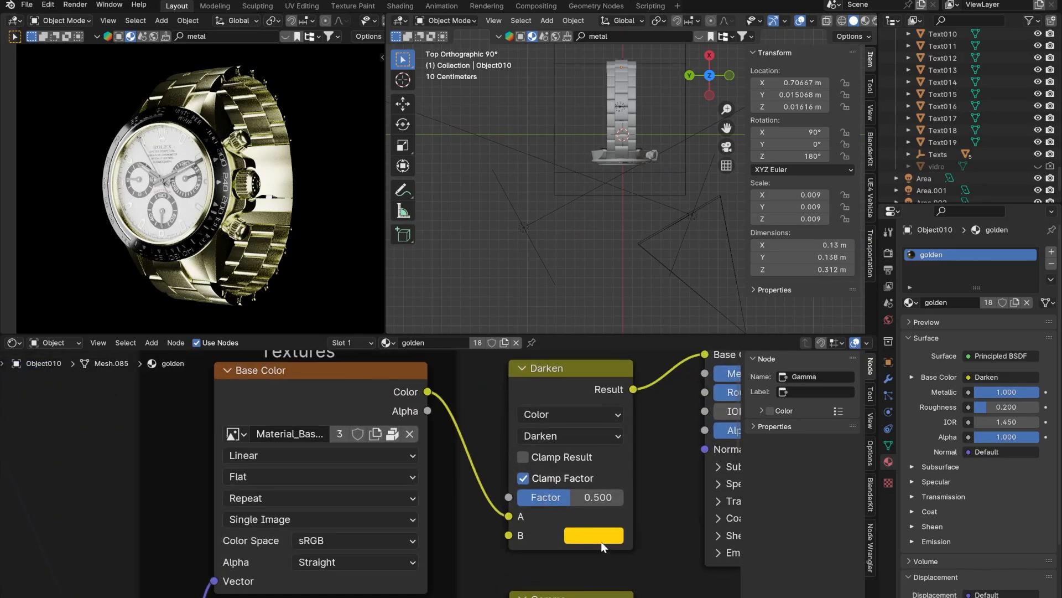
{"action": "scroll", "coordinate": [531, 526], "scroll_direction": "up", "scroll_amount": 3}
{"action": "left_click", "coordinate": [497, 533]}
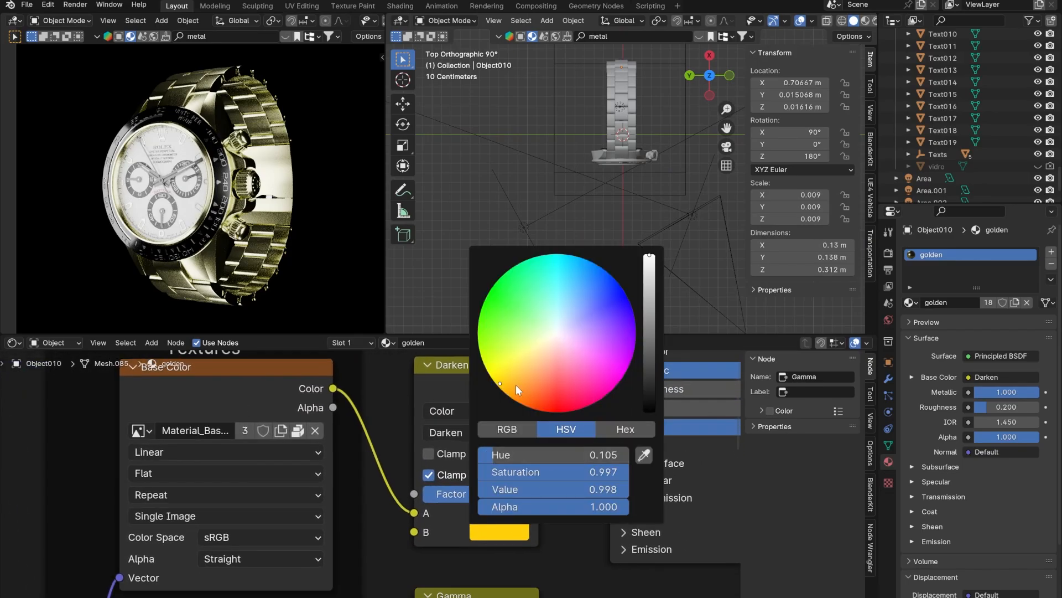
{"action": "mouse_move", "coordinate": [516, 384]}
{"action": "left_mouse_down"}
{"action": "mouse_move", "coordinate": [498, 386]}
{"action": "mouse_move", "coordinate": [506, 393]}
{"action": "left_mouse_up"}
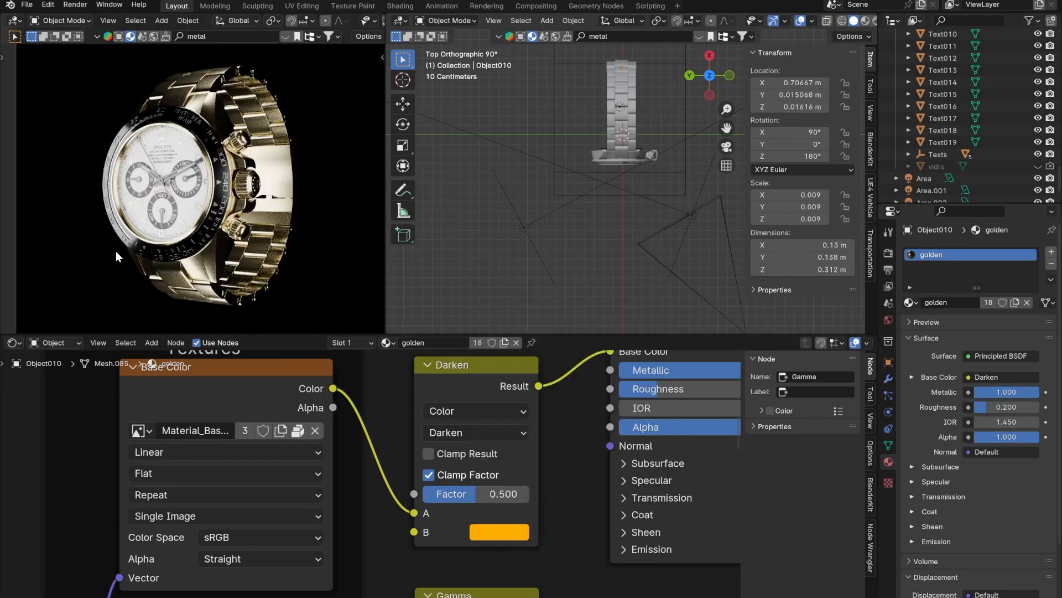
{"action": "left_click_drag", "start_coordinate": [431, 332], "coordinate": [432, 587]}
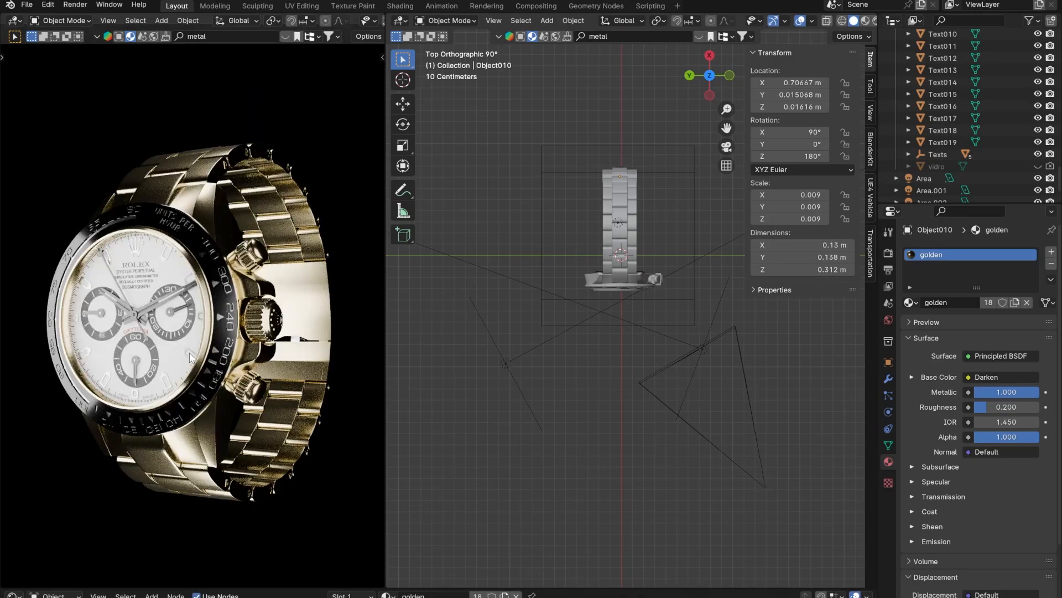
- Fine-tune the hue of the Darken node's B color to 0.076 and collapse the node area again
{"action": "left_click_drag", "start_coordinate": [85, 589], "coordinate": [83, 427]}
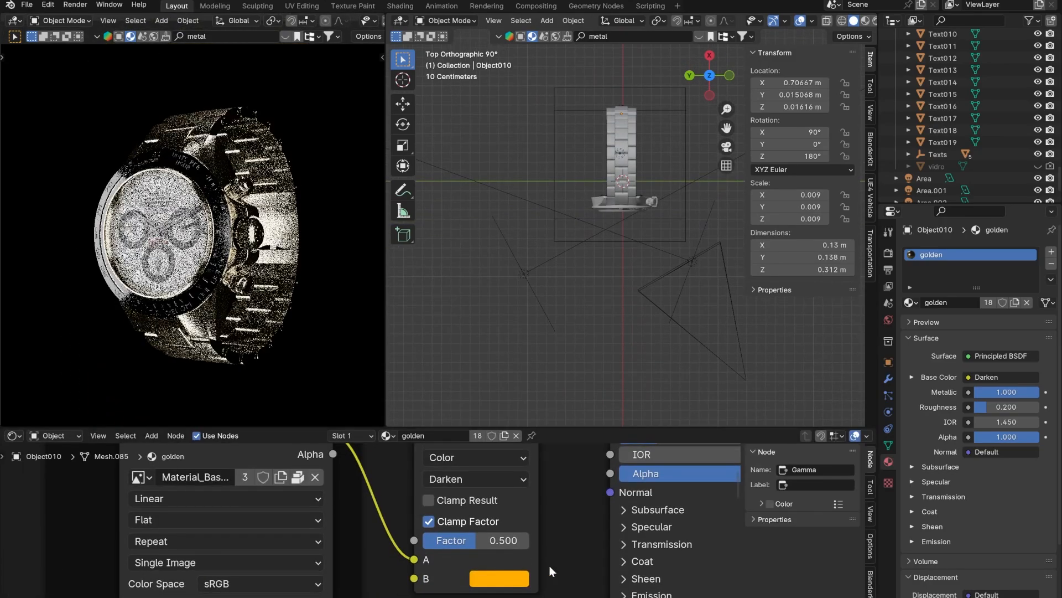
{"action": "left_click", "coordinate": [507, 581]}
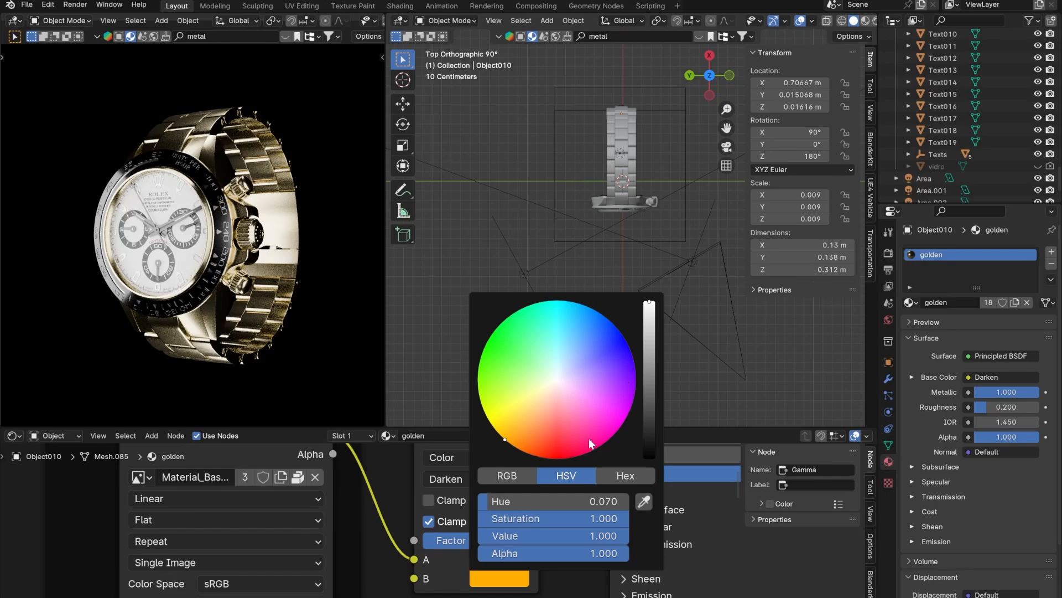
{"action": "left_click_drag", "start_coordinate": [556, 500], "coordinate": [558, 500]}
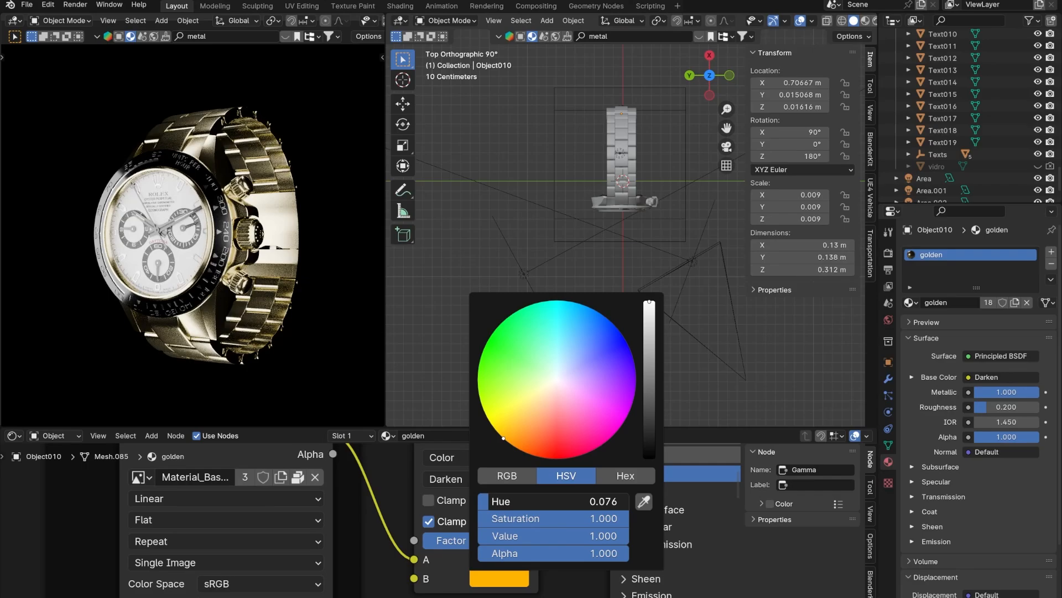
{"action": "left_click_drag", "start_coordinate": [354, 428], "coordinate": [310, 587]}
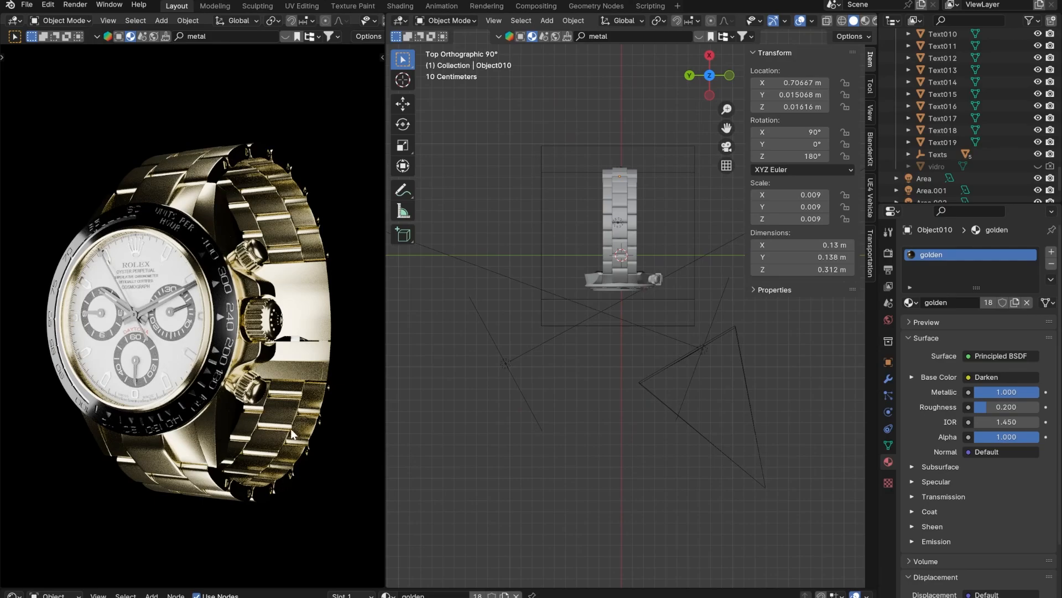
- Set the power of the side area light named Area, beside the camera, to 50 W
{"action": "left_click", "coordinate": [505, 362]}
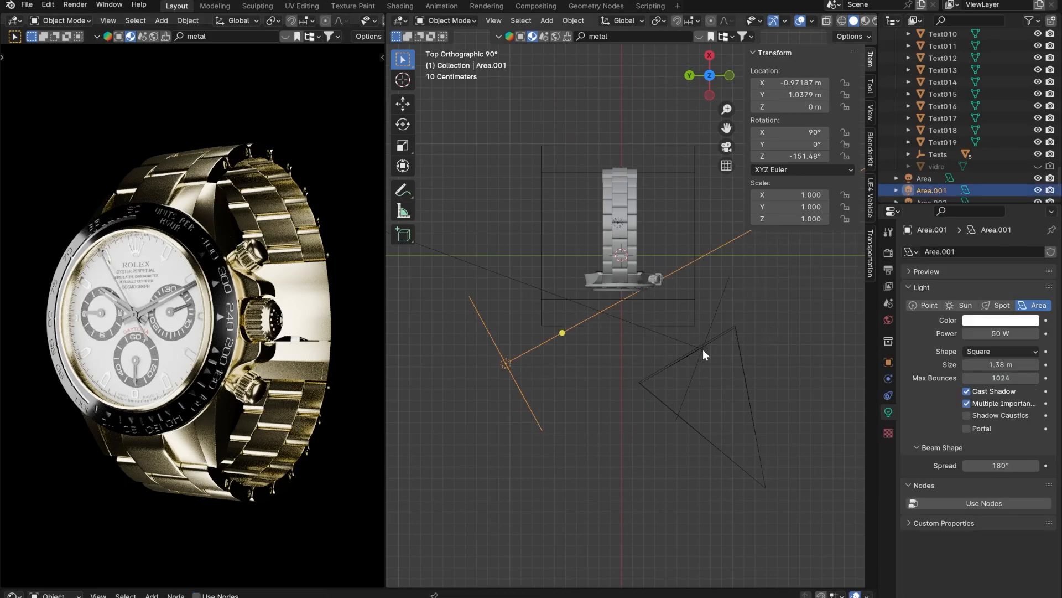
{"action": "left_click", "coordinate": [702, 350]}
{"action": "scroll", "coordinate": [723, 380], "scroll_direction": "down", "scroll_amount": 2}
{"action": "left_click", "coordinate": [681, 336]}
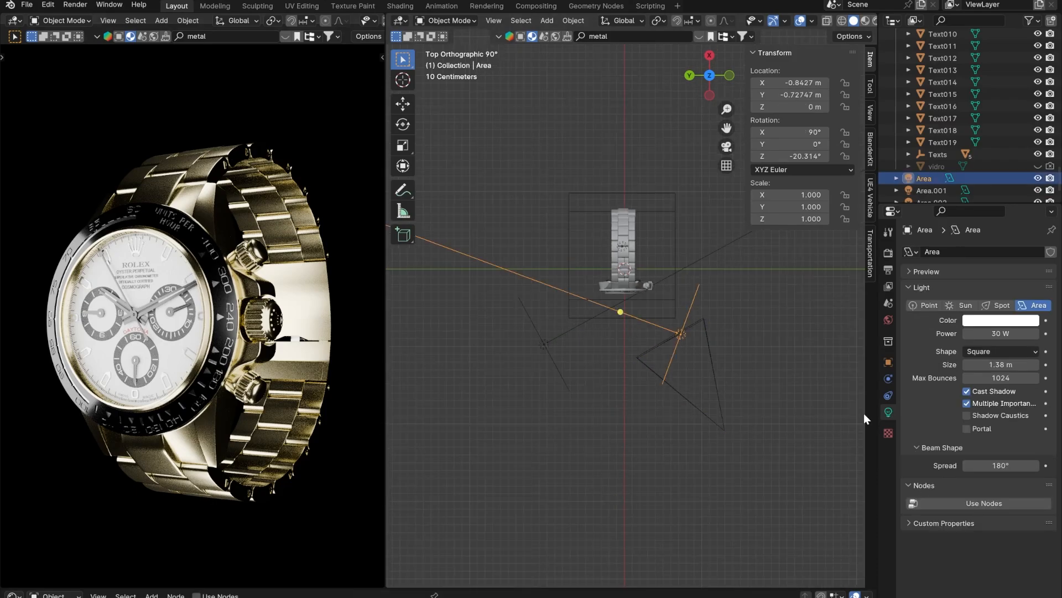
{"action": "left_click", "coordinate": [1018, 334]}
{"action": "type", "text": "50"}
{"action": "type", "text": "50"}
{"action": "key", "text": "Return"}
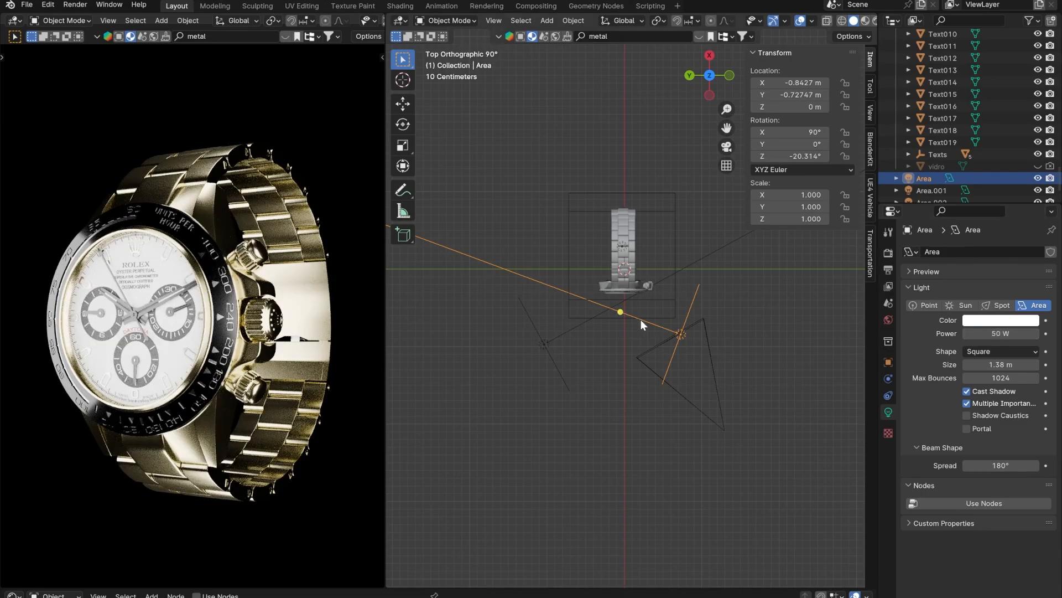
- Set the power of the overhead area light Area.002 to 70 W
{"action": "middle_click_drag", "start_coordinate": [631, 303], "coordinate": [656, 178]}
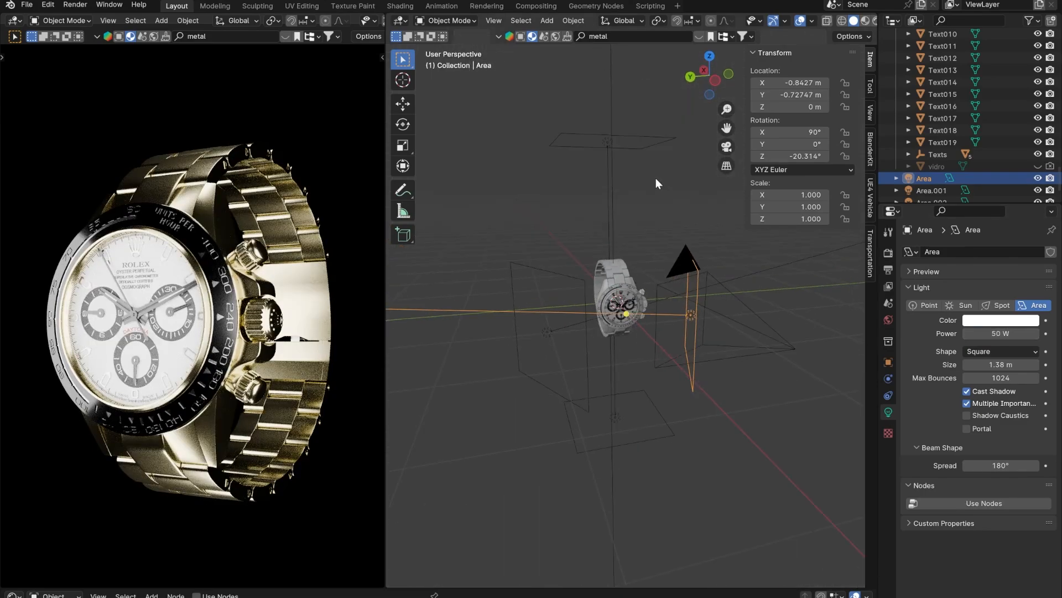
{"action": "left_click", "coordinate": [607, 143]}
{"action": "left_click", "coordinate": [994, 332]}
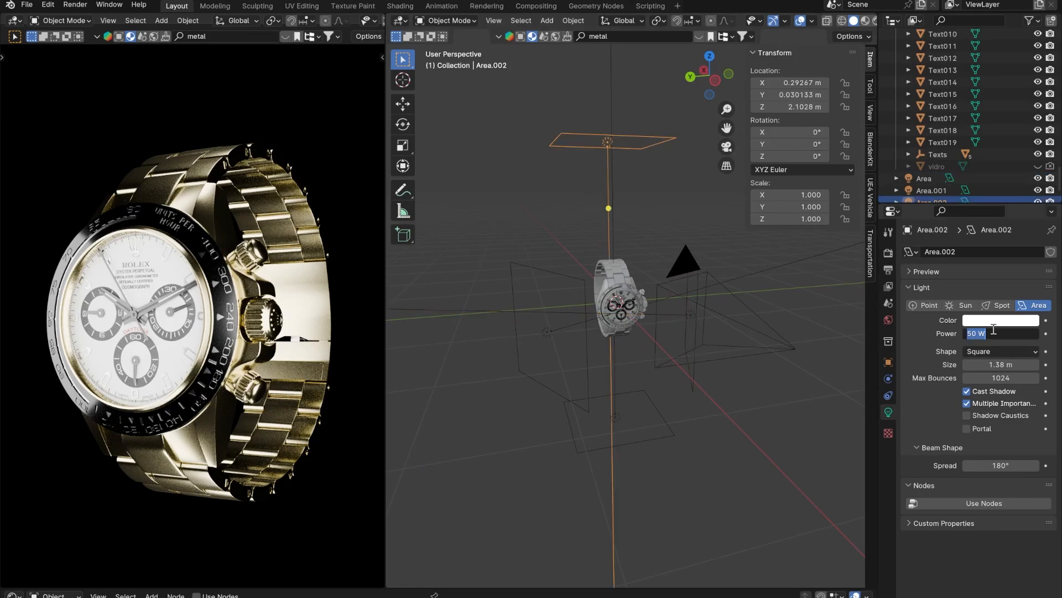
{"action": "type", "text": "70"}
{"action": "key", "text": "Return"}
- Set the power of the area light Area.003 below the watch to 70 W
{"action": "left_click", "coordinate": [627, 423]}
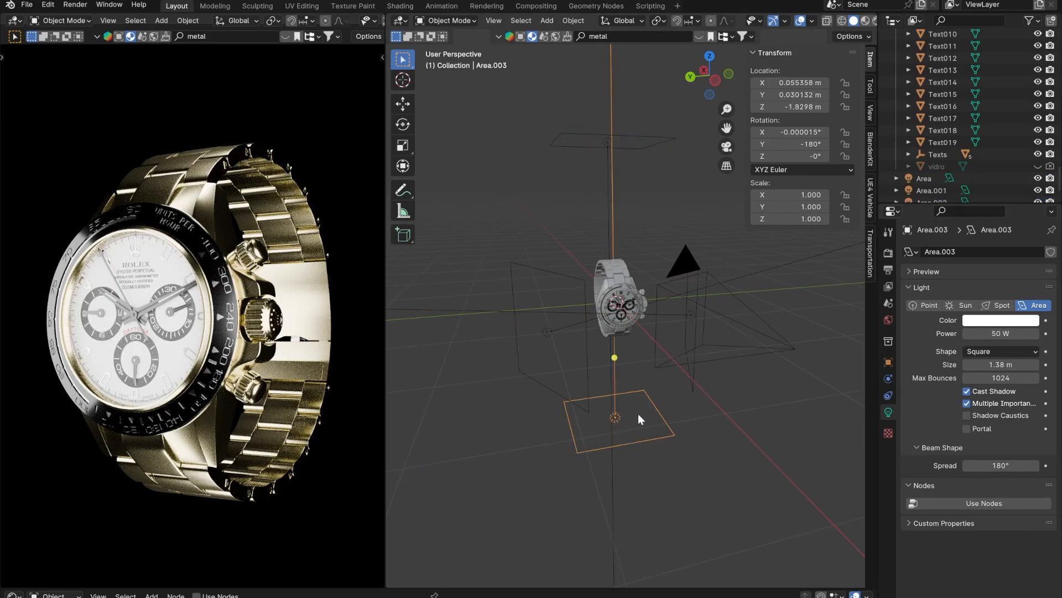
{"action": "left_click", "coordinate": [1009, 332]}
{"action": "type", "text": "70"}
{"action": "key", "text": "Return"}
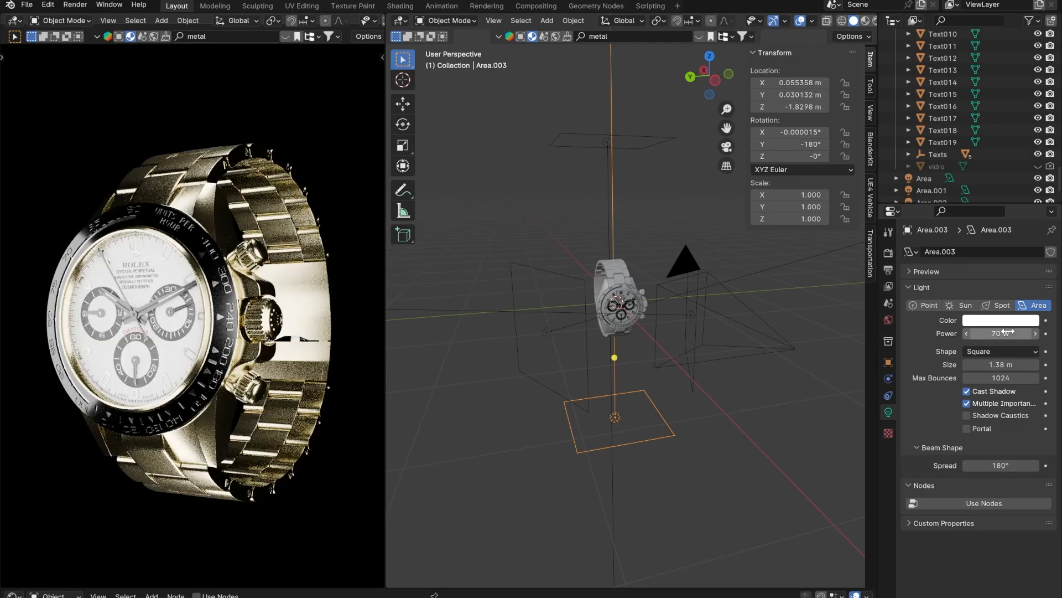
- Set the power of the side area light Area.001 to 70 W
{"action": "left_click", "coordinate": [546, 331]}
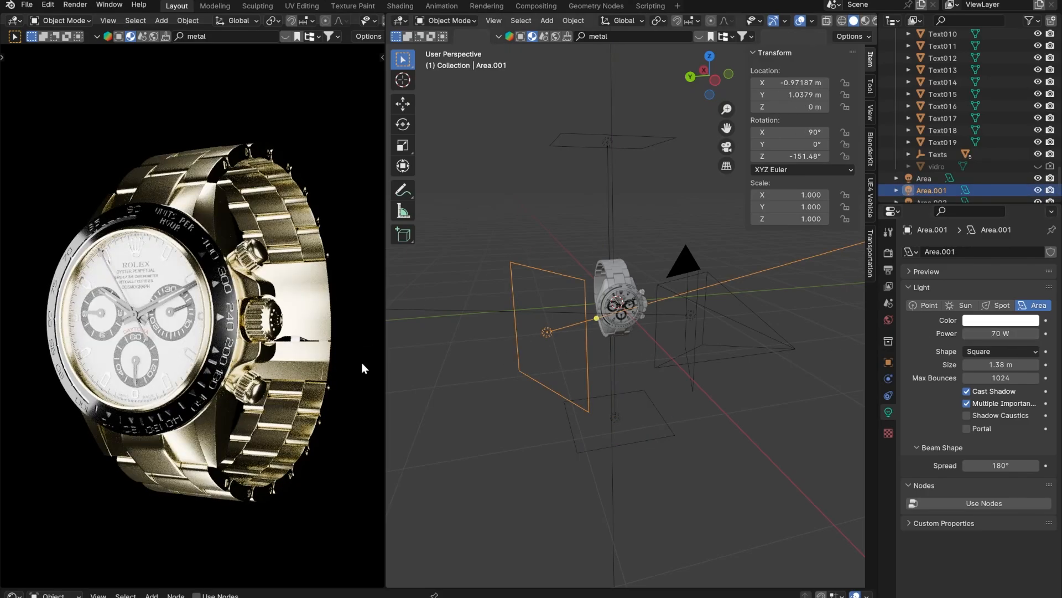
{"action": "middle_click_drag", "start_coordinate": [583, 341], "coordinate": [600, 388], "text": "alt"}
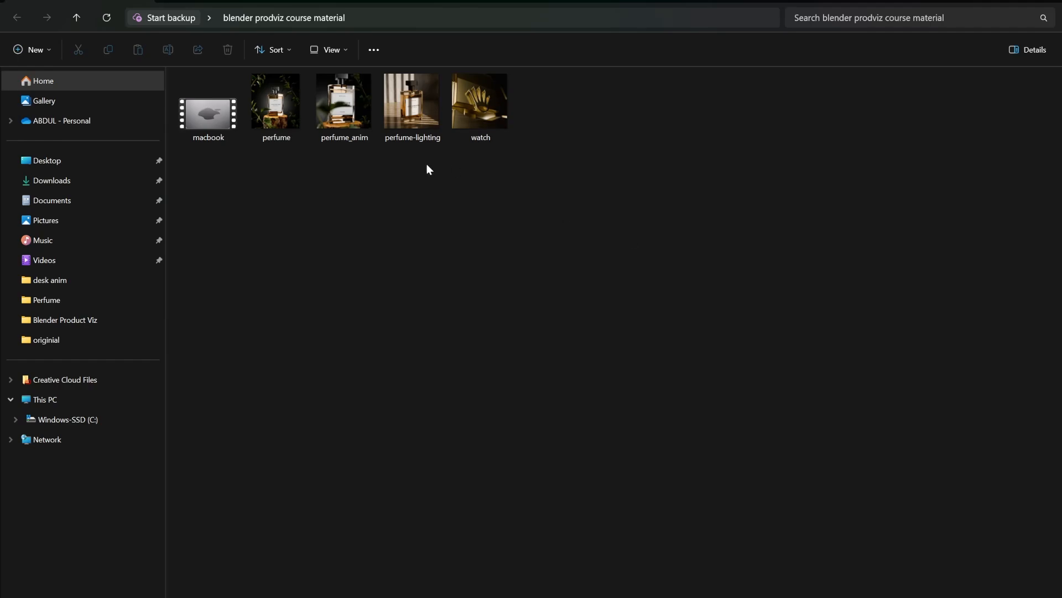
- In File Explorer, view the perfume, perfume_anim, perfume-lighting, watch and macbook files of the blender prodviz course material folder, closing each viewer
{"action": "double_click", "coordinate": [293, 117]}
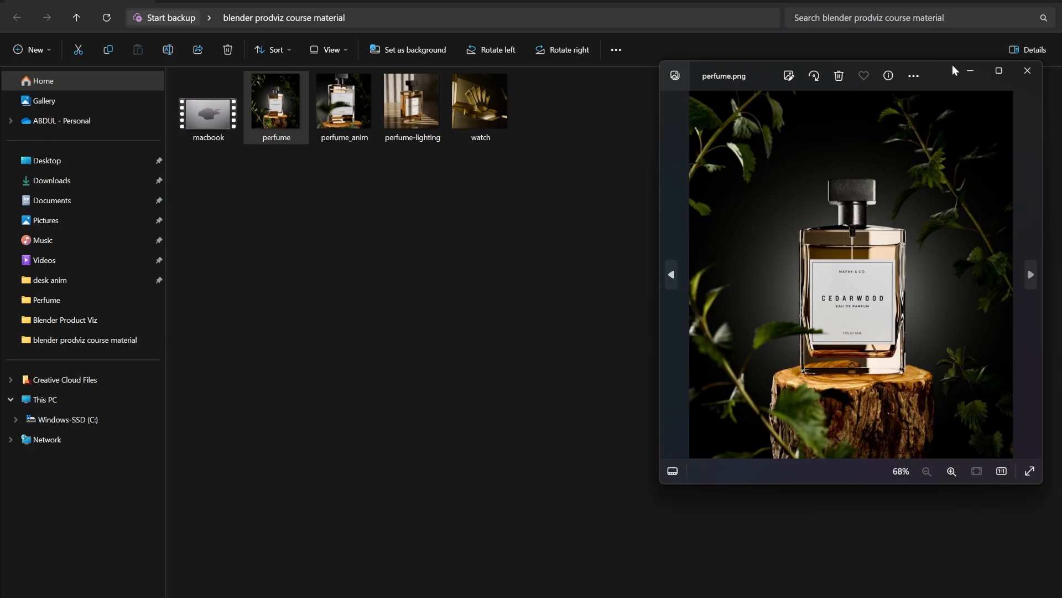
{"action": "left_click_drag", "start_coordinate": [952, 64], "coordinate": [652, 83]}
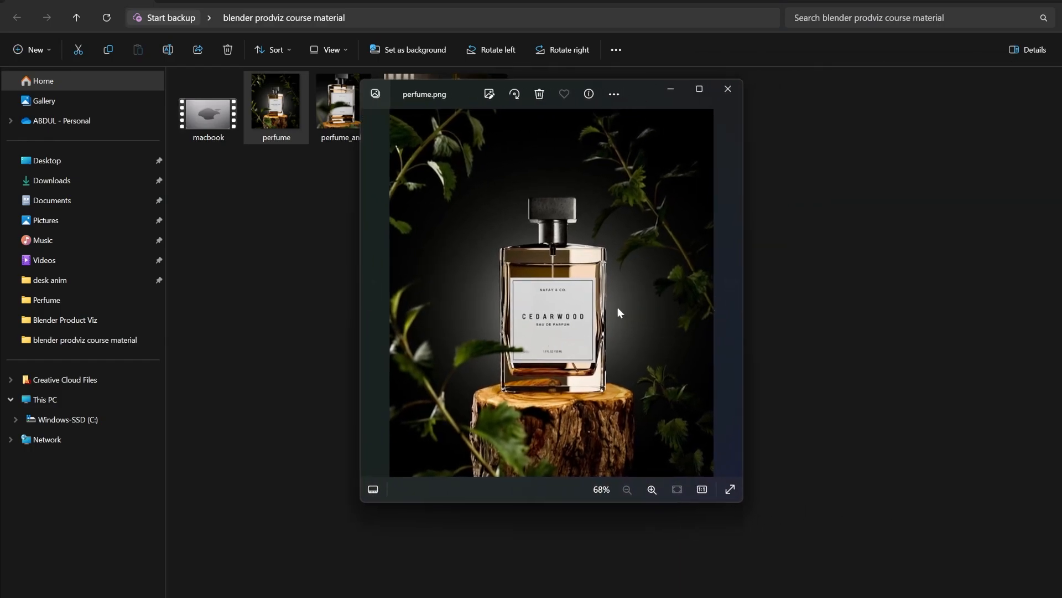
{"action": "left_click", "coordinate": [731, 295]}
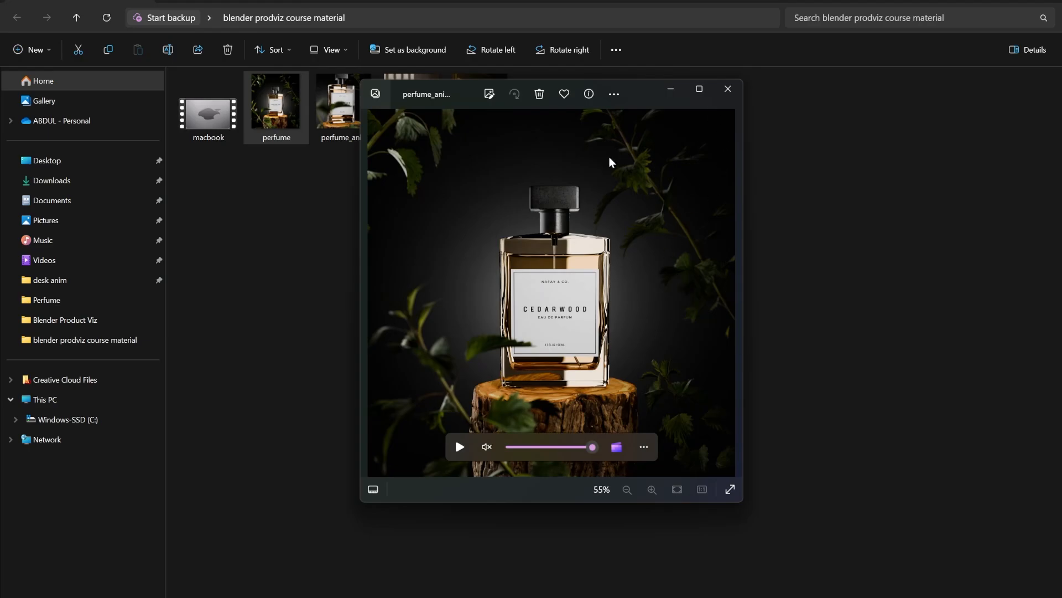
{"action": "left_click", "coordinate": [731, 293]}
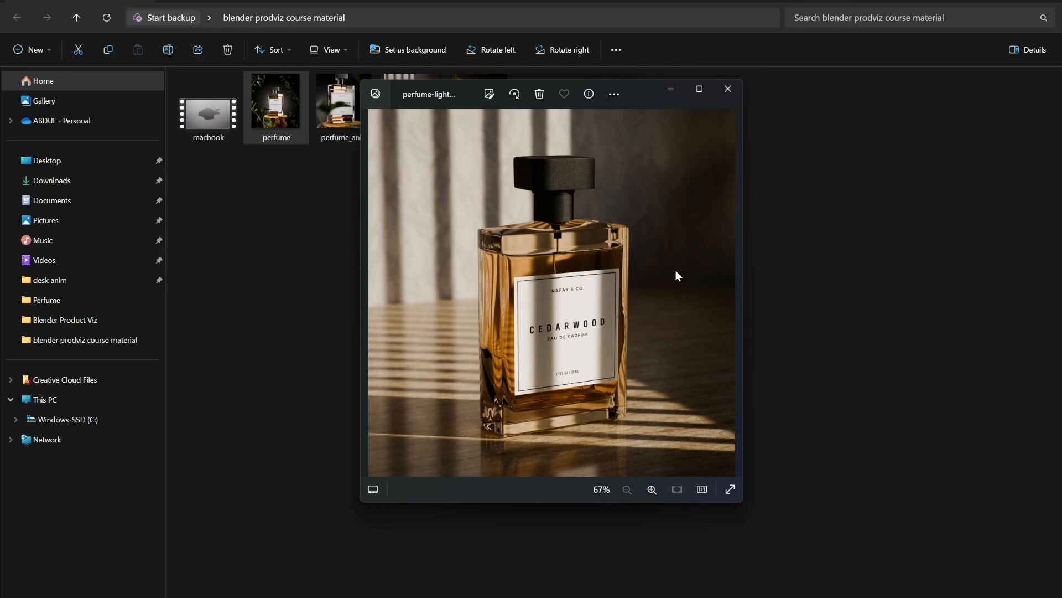
{"action": "left_click", "coordinate": [730, 291]}
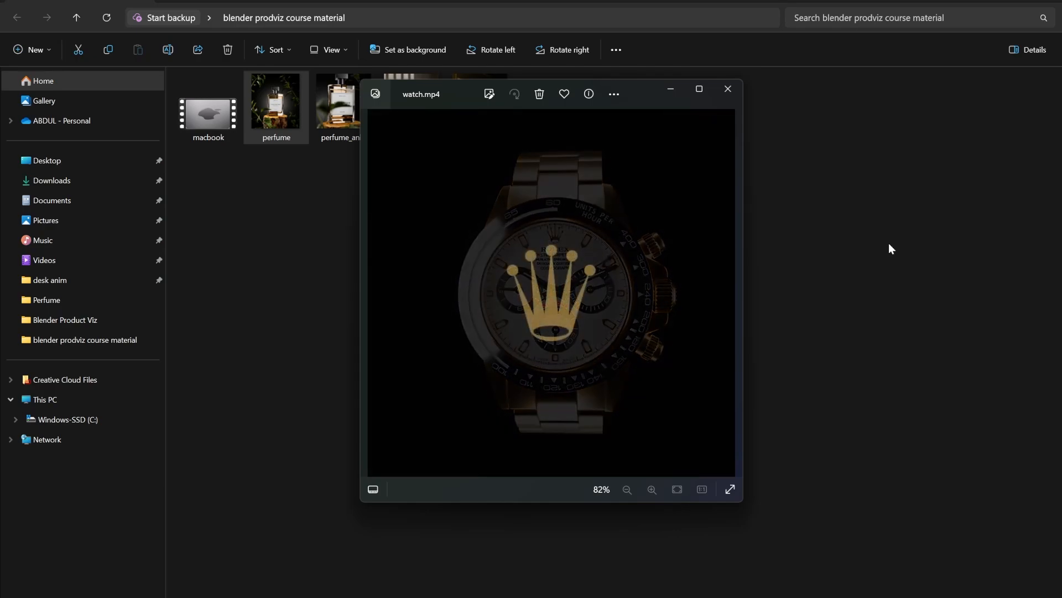
{"action": "left_click", "coordinate": [727, 90]}
{"action": "double_click", "coordinate": [211, 110]}
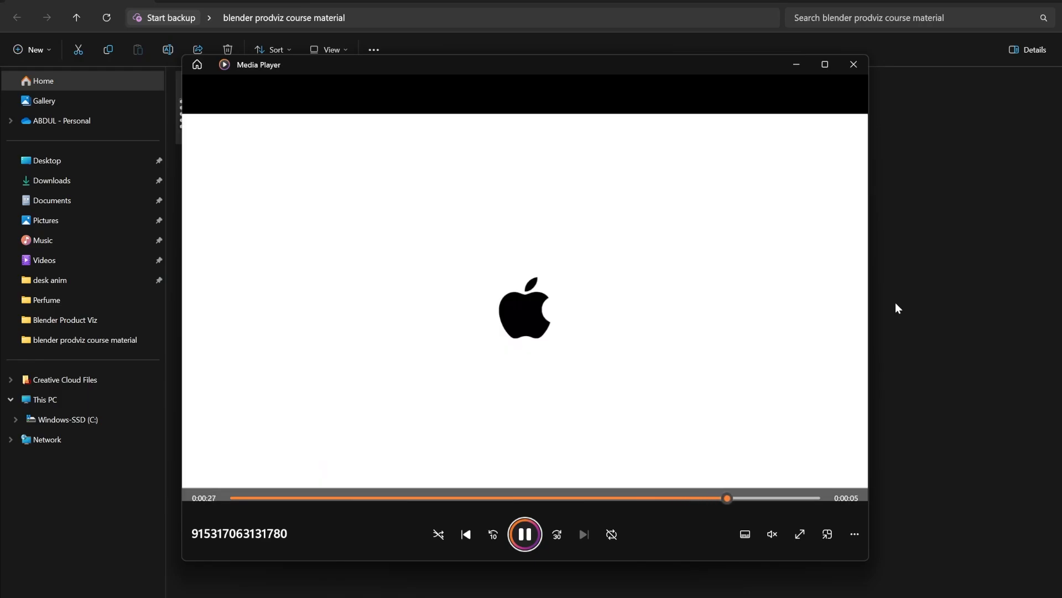
{"action": "left_click", "coordinate": [853, 65]}
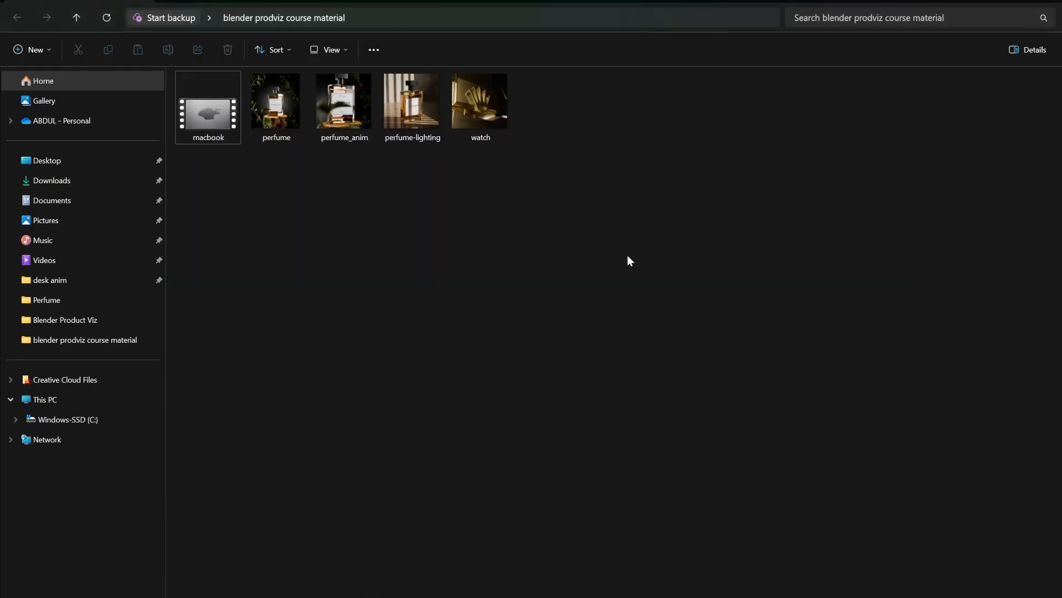